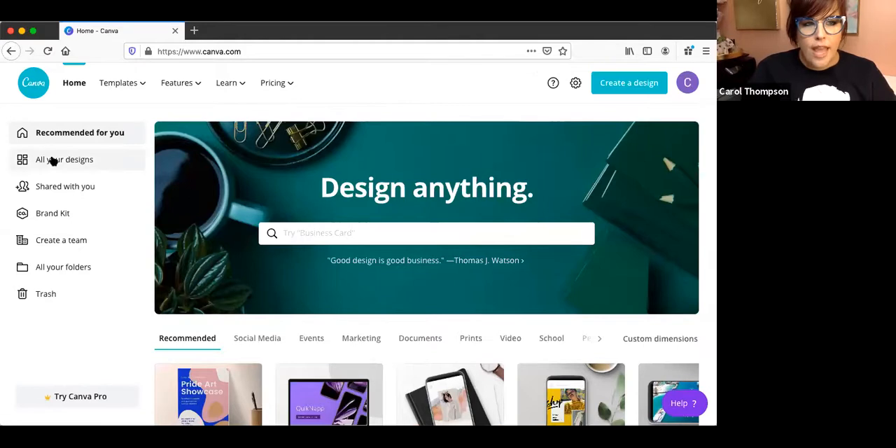
View all your designs and create a new Facebook Post design.
left_click(52, 160)
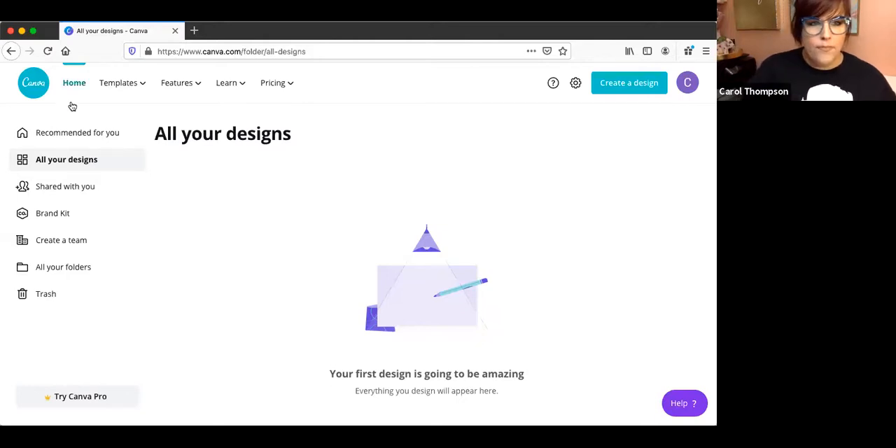
mouse_move(120, 87)
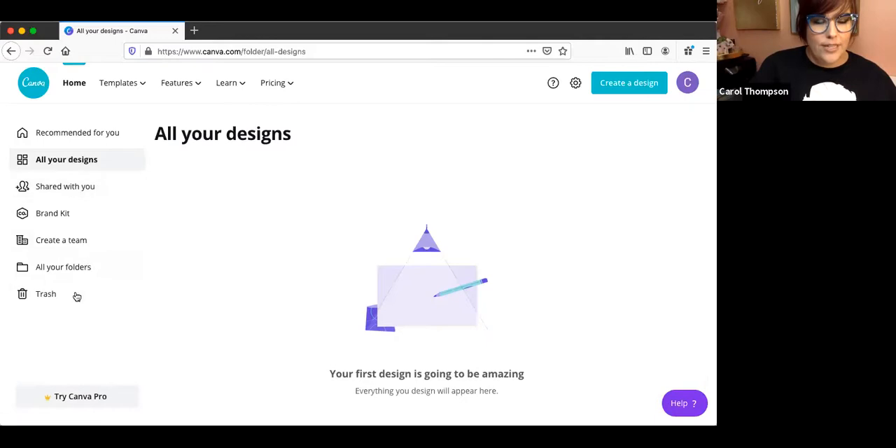
left_click(637, 83)
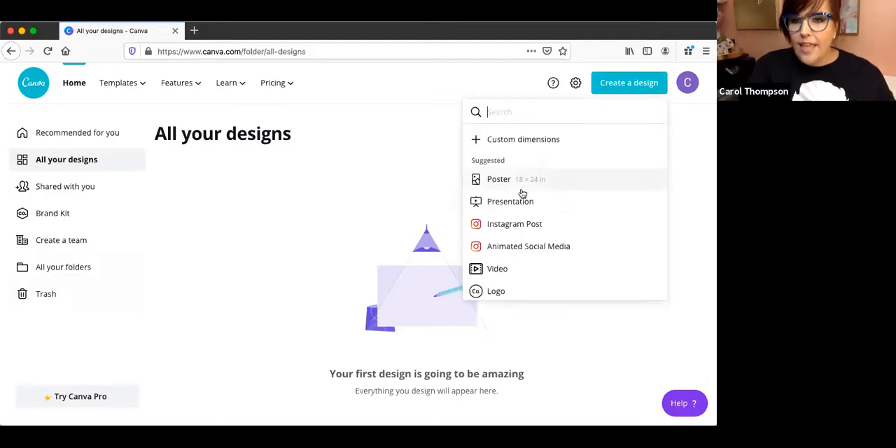
scroll(522, 193, "down", 3)
scroll(522, 190, "down", 2)
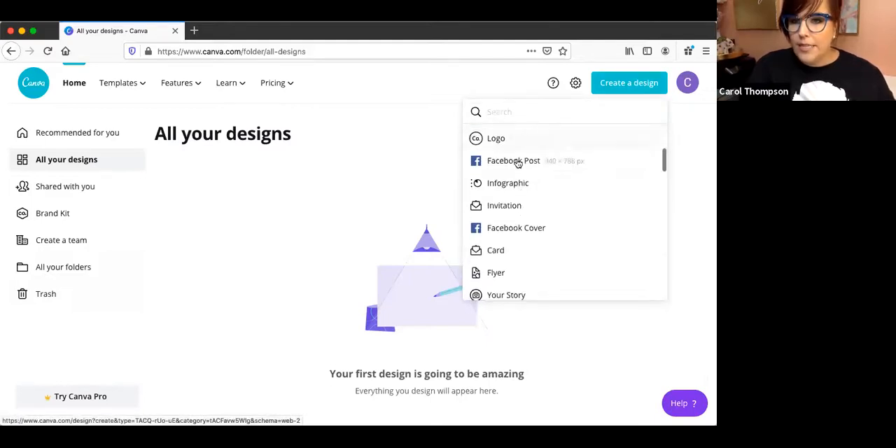
left_click(518, 161)
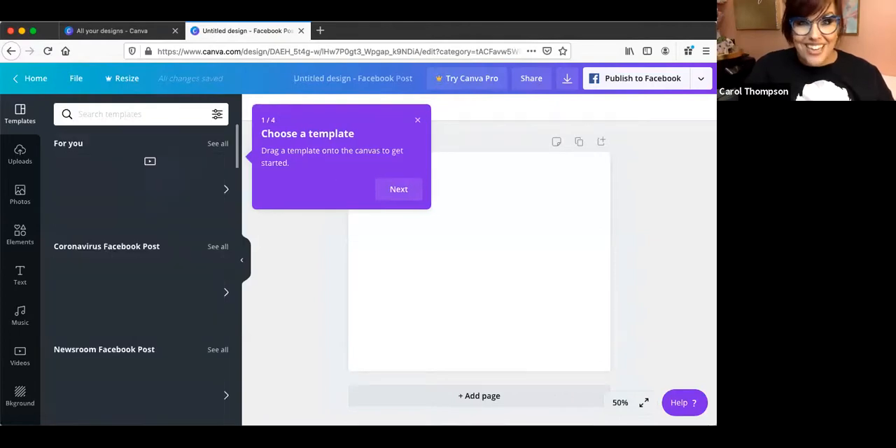
Look through the suggested Facebook Post templates and the photo and upload sections of the editor.
left_click(32, 31)
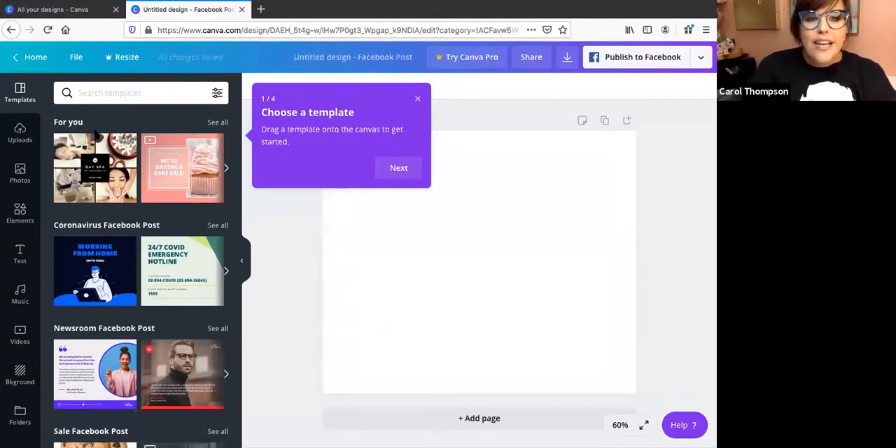
scroll(110, 340, "down", 5)
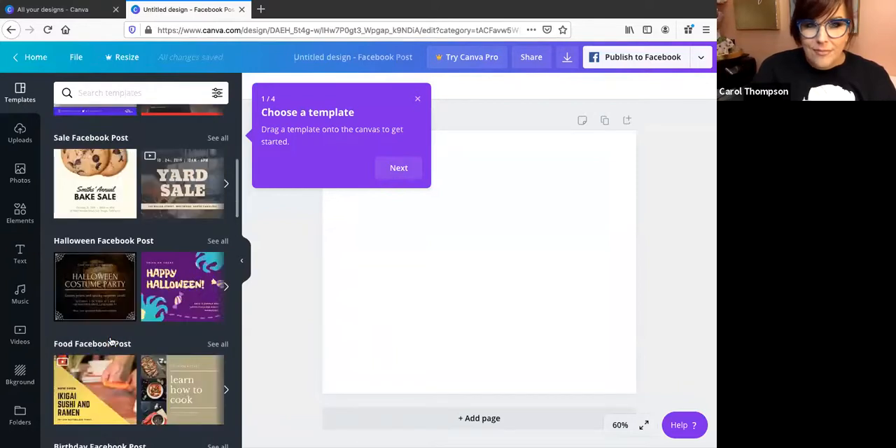
scroll(110, 341, "down", 3)
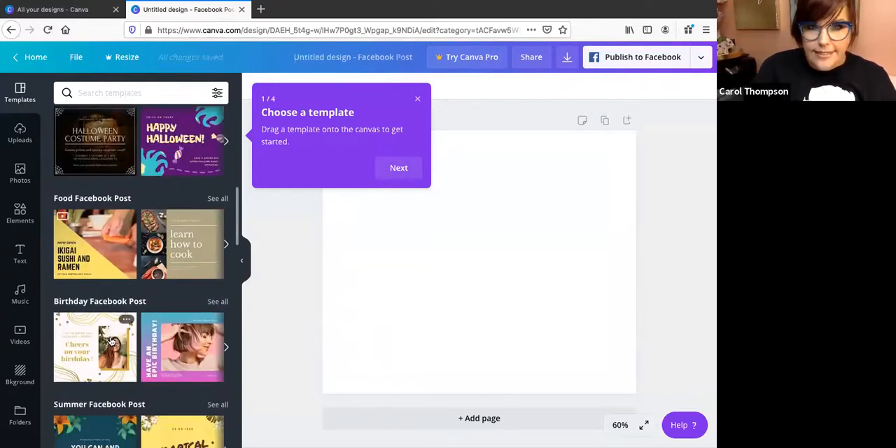
scroll(110, 341, "up", 8)
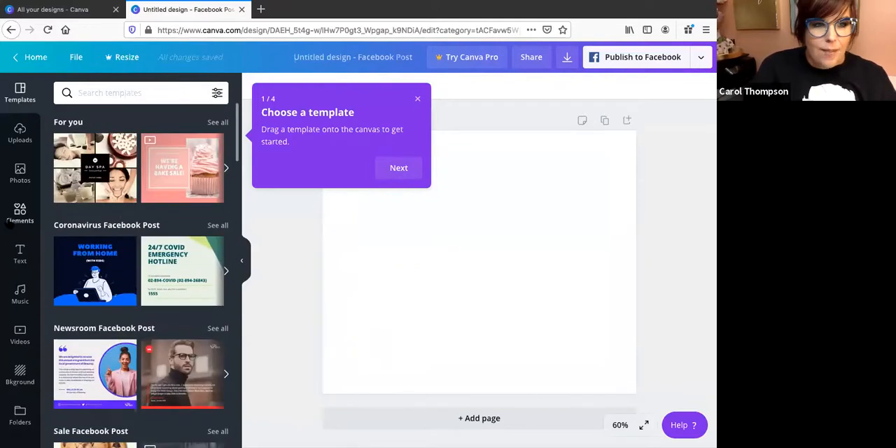
left_click(14, 179)
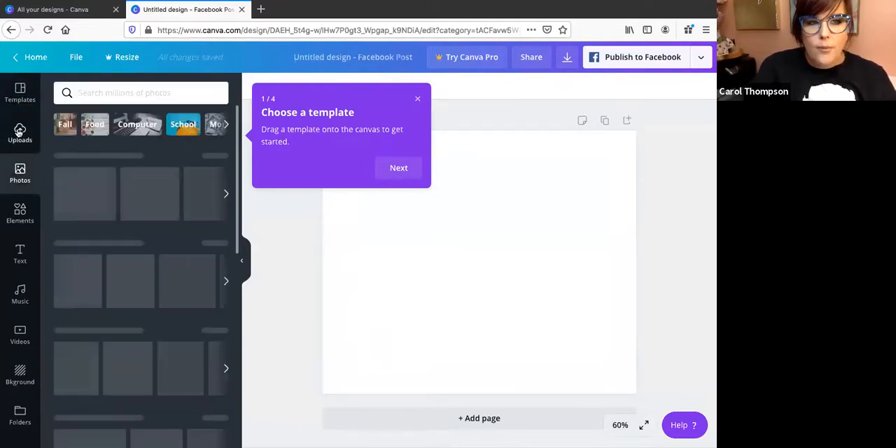
left_click(20, 132)
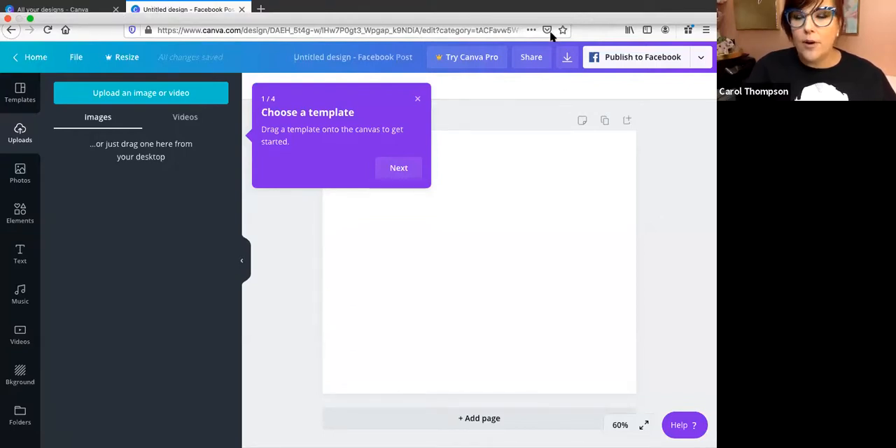
left_click(32, 22)
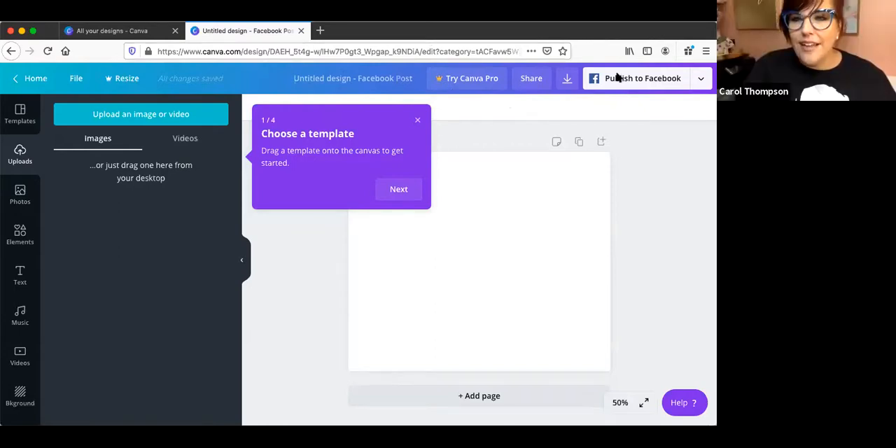
Search Google in a new browser tab for images of "satin hands mary kay cream".
left_click(320, 31)
type("sa")
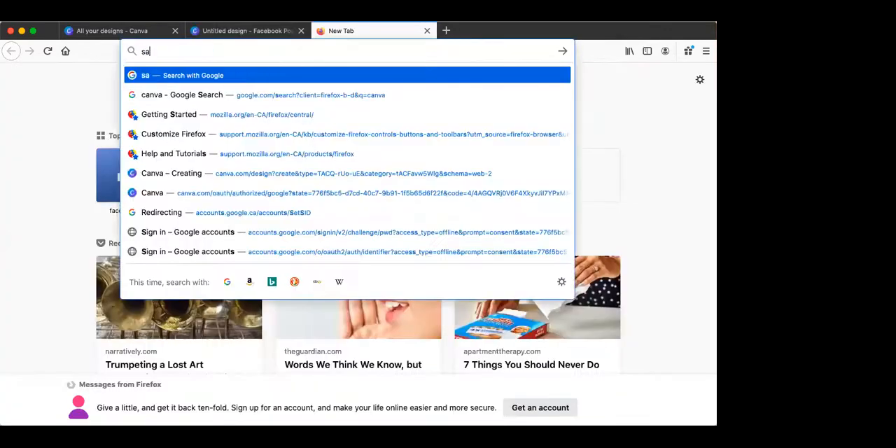
type("tin hands")
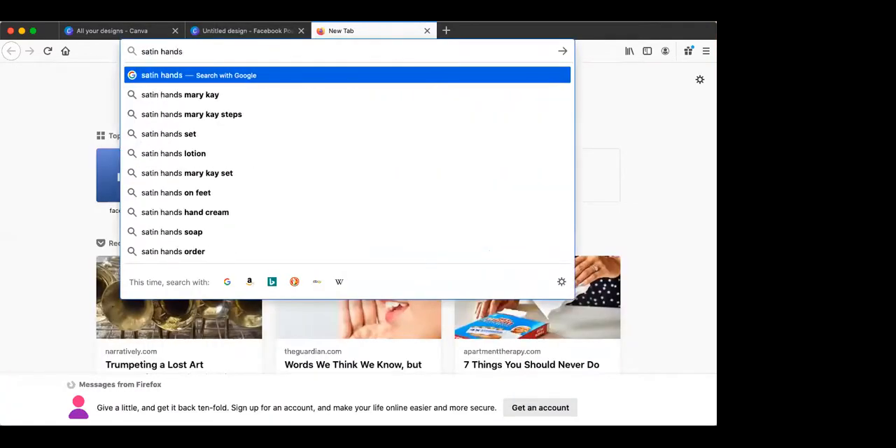
type(" ma")
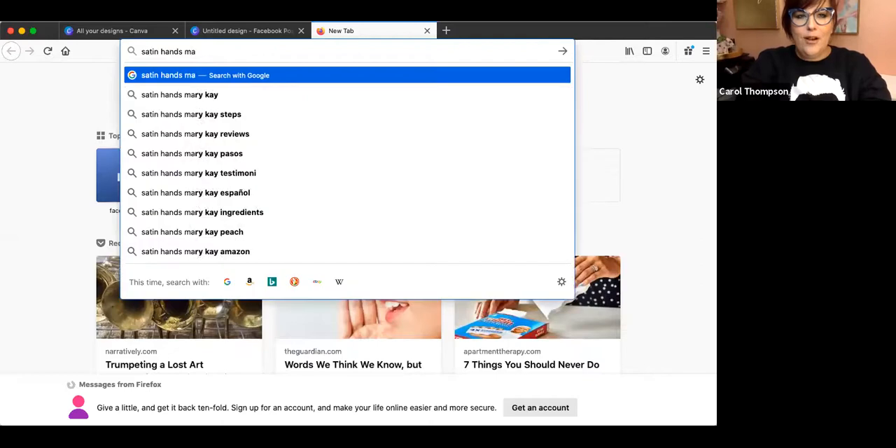
type("ry kay cream")
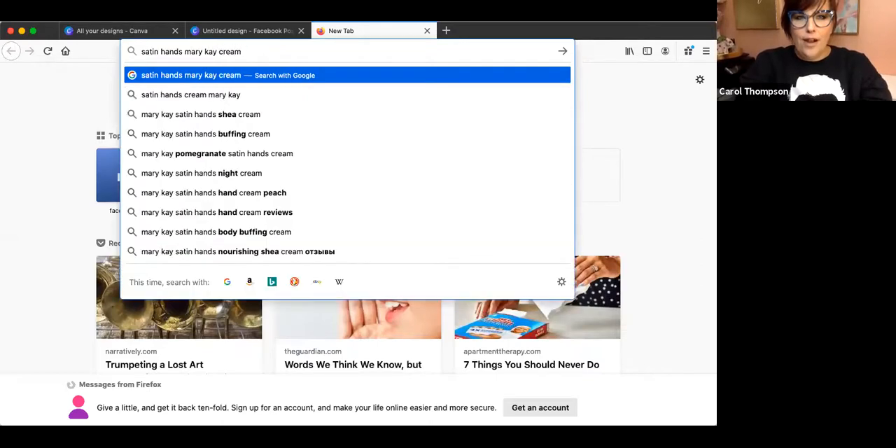
key("Return")
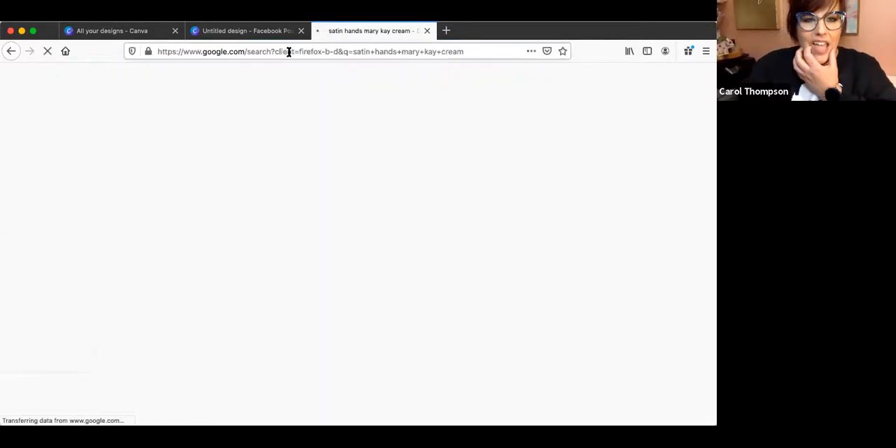
left_click(154, 116)
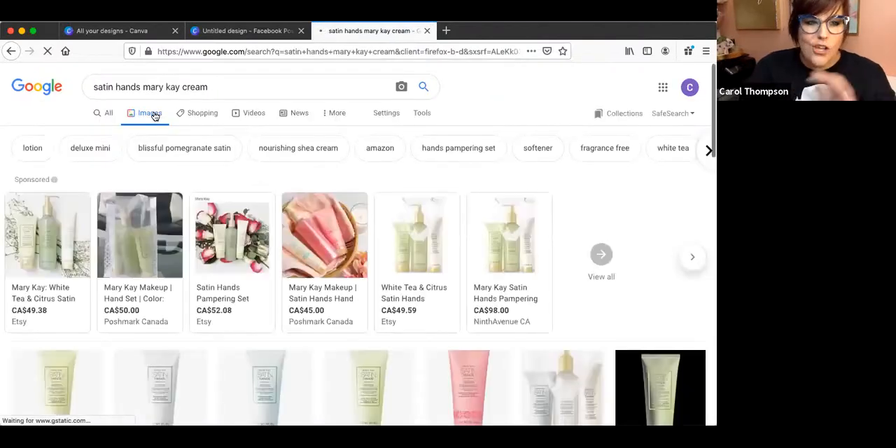
Save the green White Tea & Citrus Satin Hands tube image from marykay.ca to the Desktop.
scroll(197, 393, "down", 3)
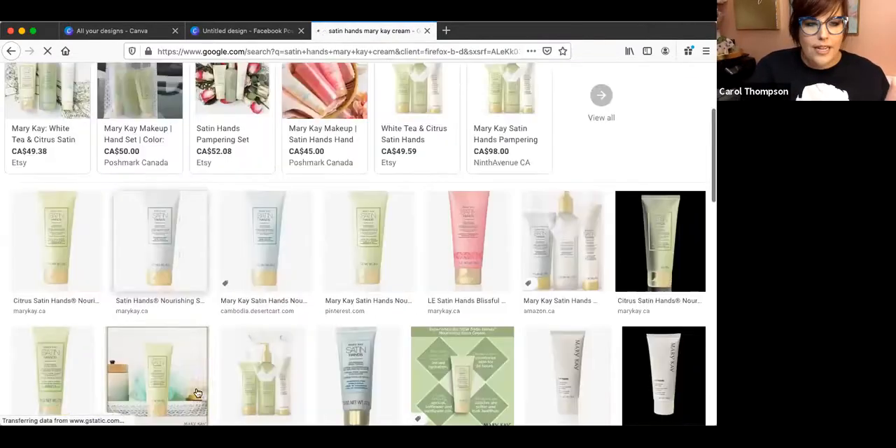
left_click(70, 249)
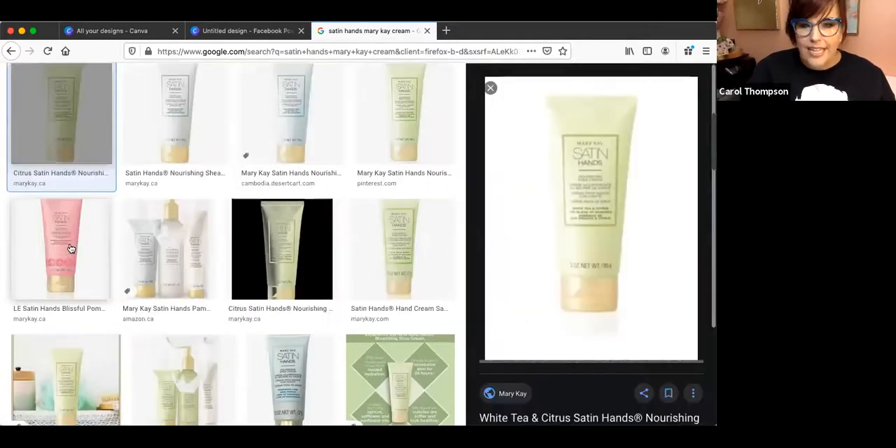
right_click(583, 310)
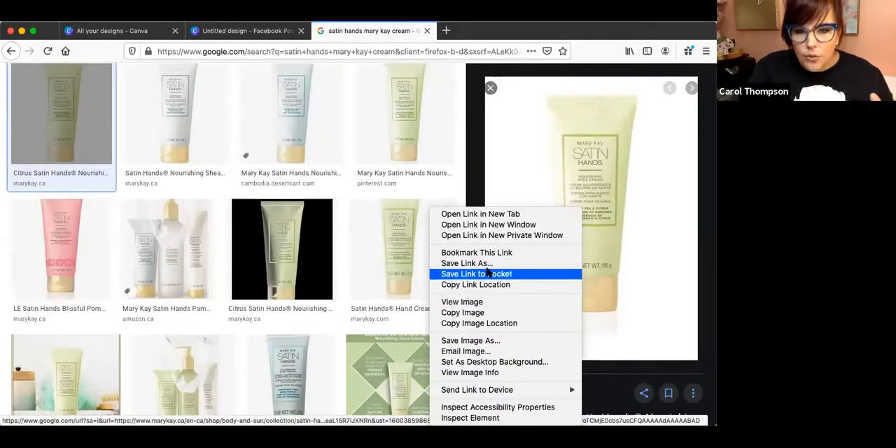
left_click(500, 342)
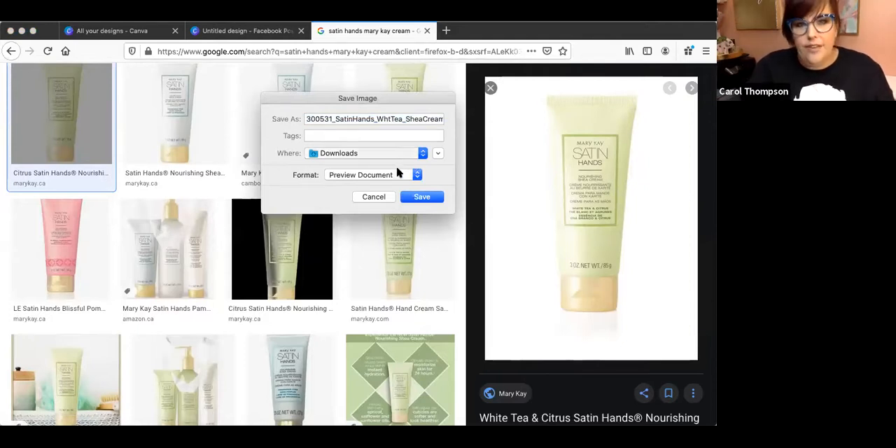
key("super+d")
left_click(423, 197)
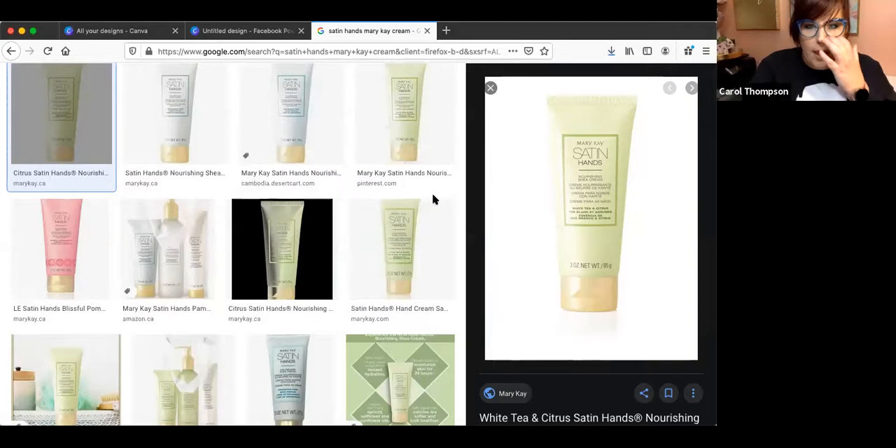
Return to the Canva designs page and create a fresh Facebook Post design.
left_click(83, 32)
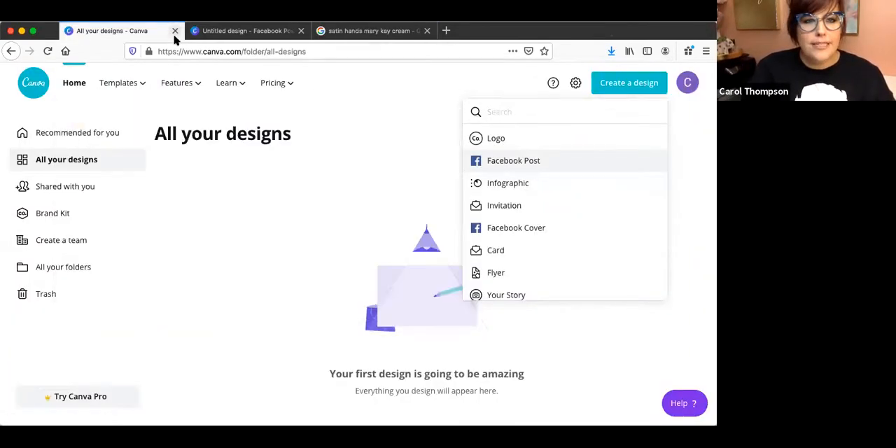
left_click(59, 161)
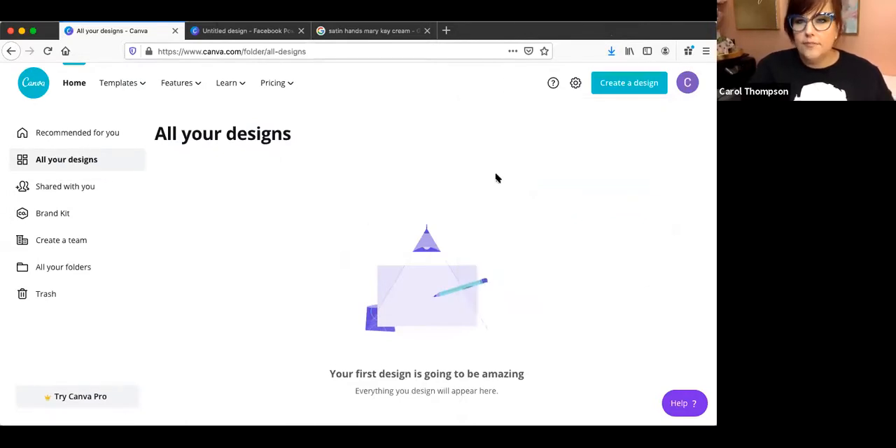
left_click(639, 86)
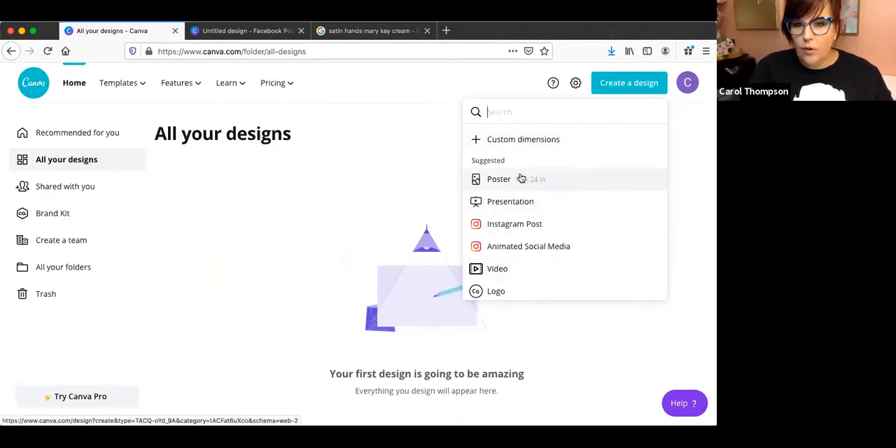
scroll(511, 179, "down", 3)
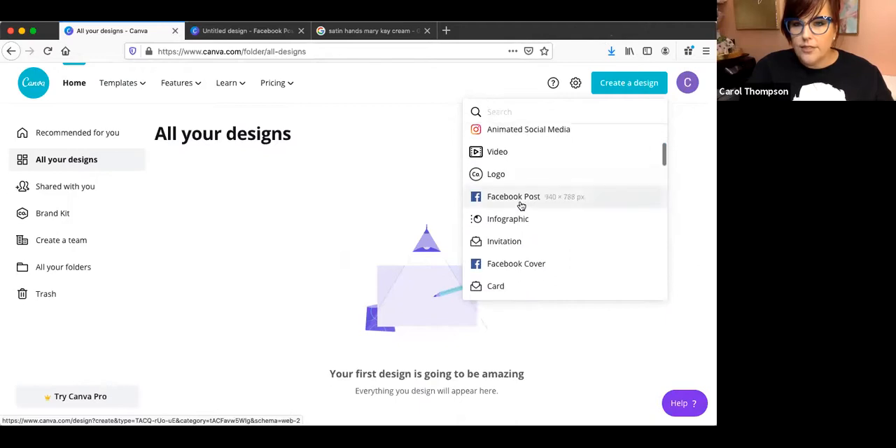
left_click(522, 205)
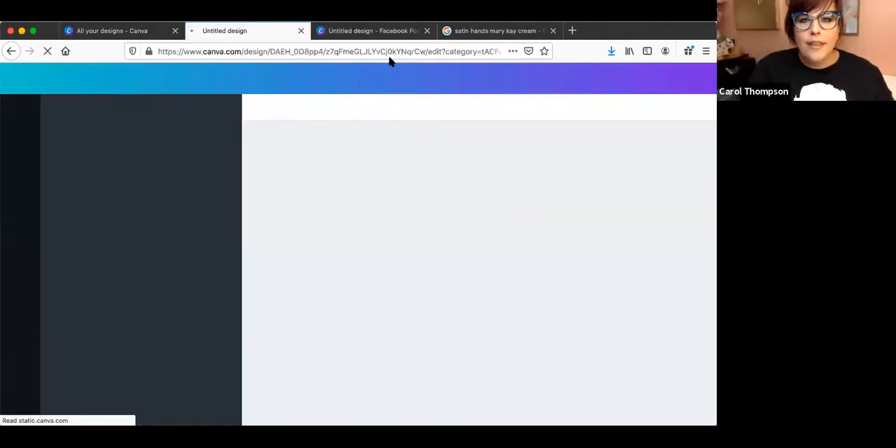
Close the older untitled Facebook Post design and switch to the newly created one.
left_click(384, 30)
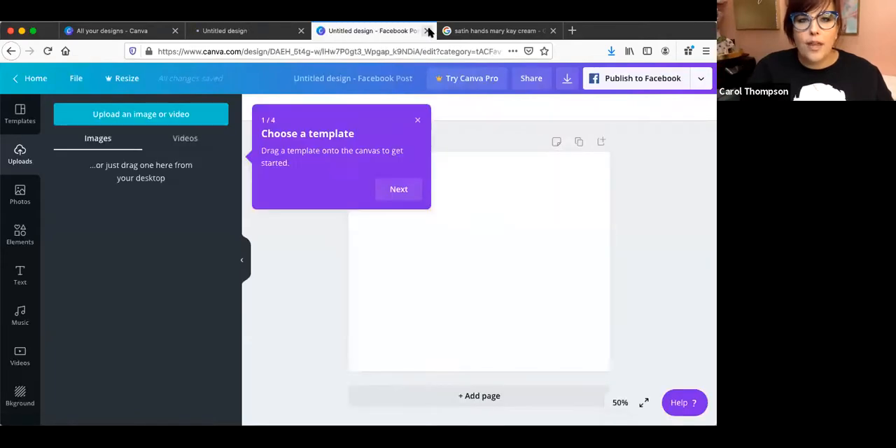
left_click(429, 31)
left_click(236, 32)
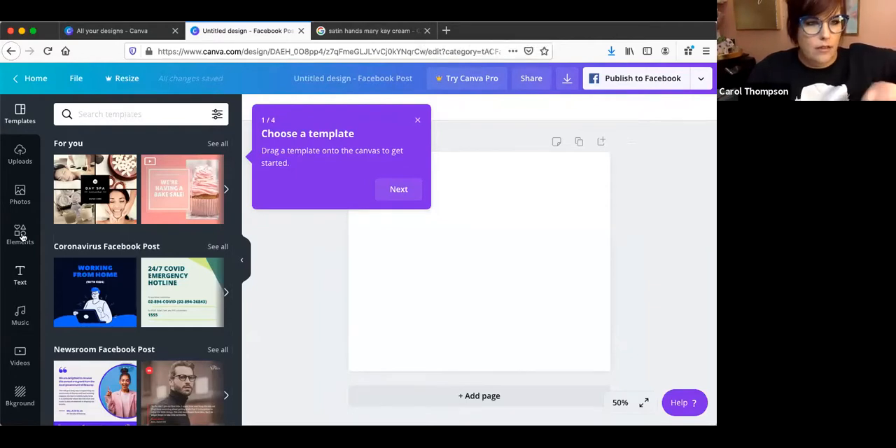
Upload the product image 300531_SatinHands_WhtTea_SheaCream.jpg from the Desktop to the design's uploads.
left_click(20, 191)
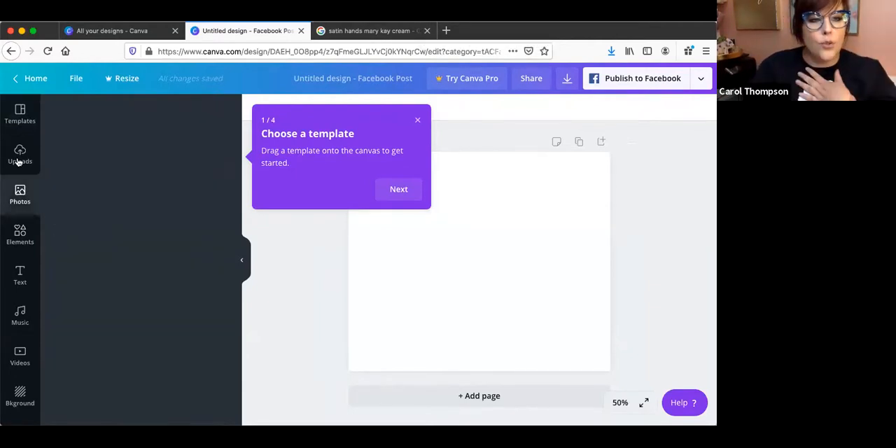
left_click(20, 156)
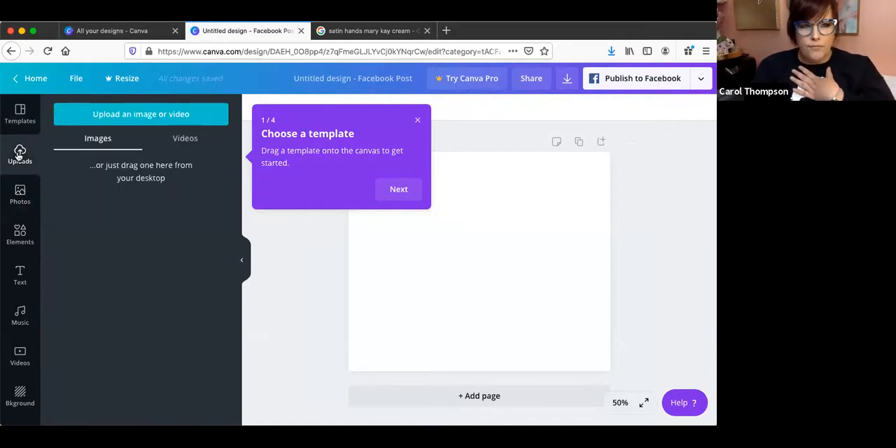
left_click(154, 115)
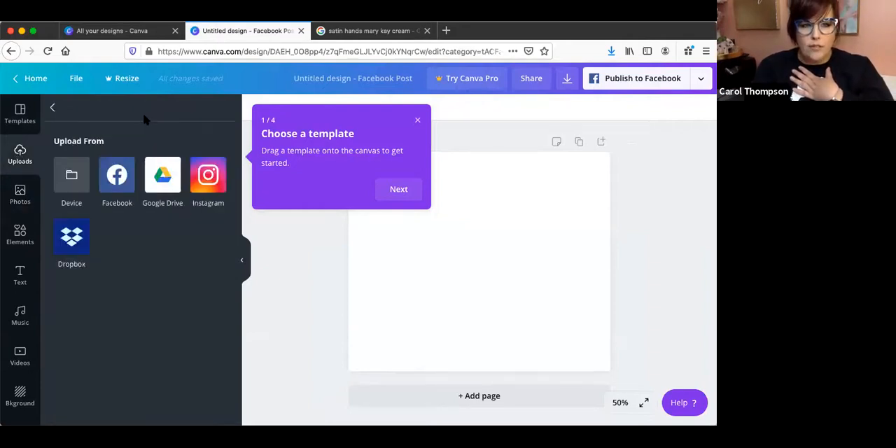
left_click(72, 176)
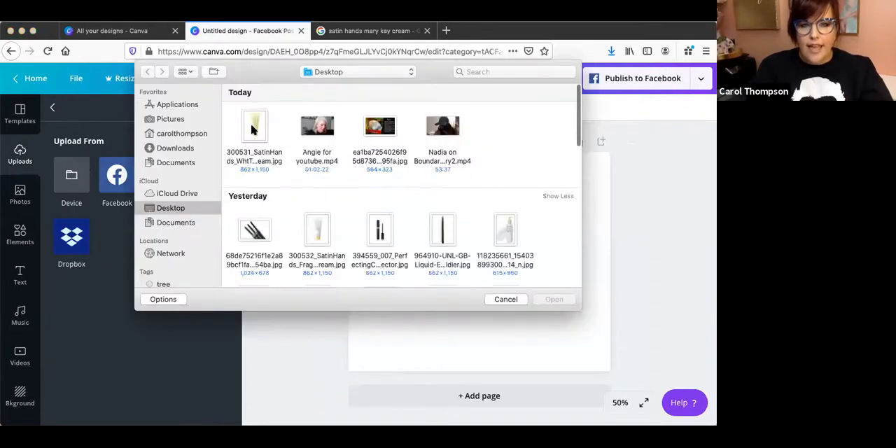
double_click(253, 127)
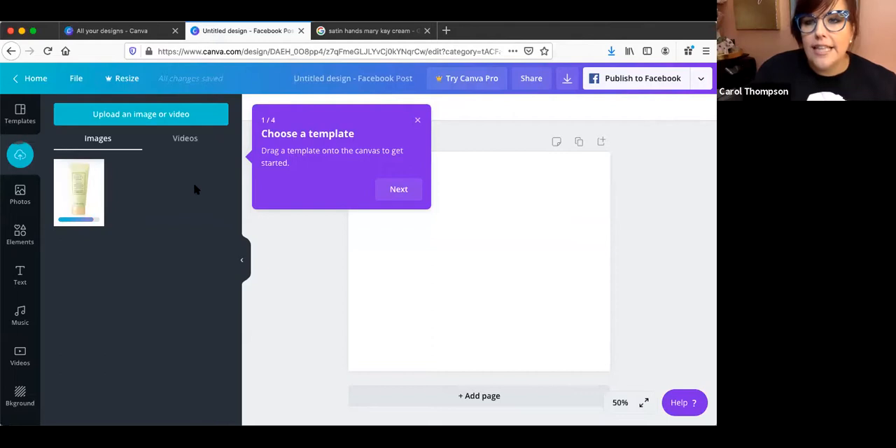
Dismiss the template tip and add the portrait tablet frame from the frame elements to the page.
left_click(418, 122)
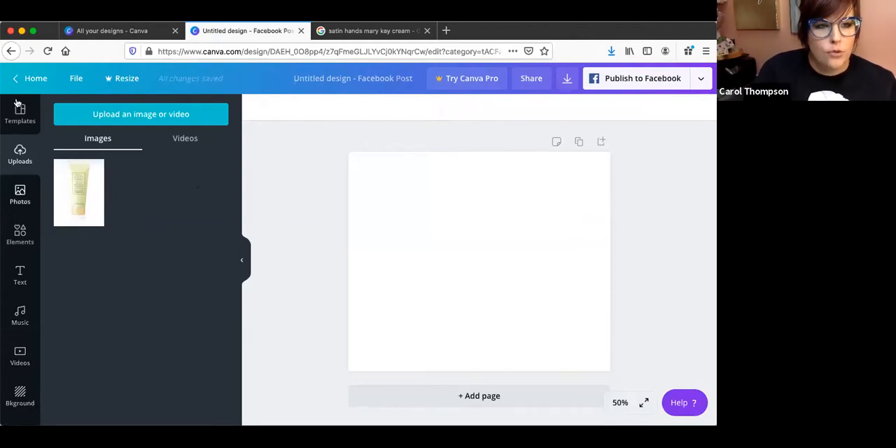
left_click(20, 195)
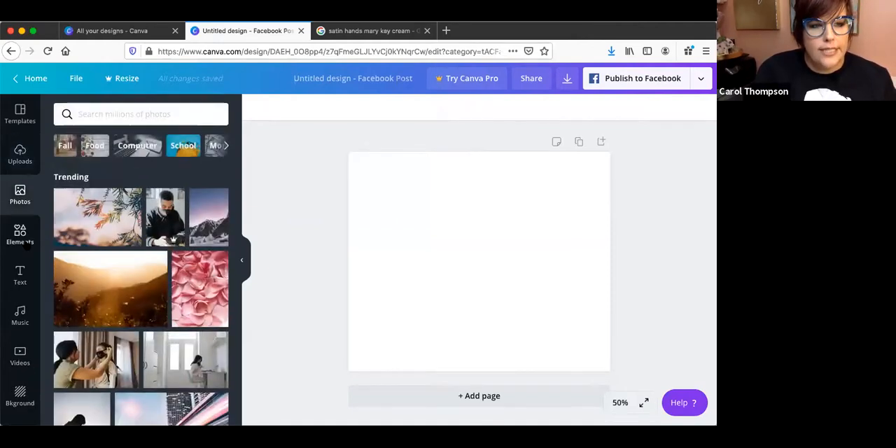
left_click(24, 242)
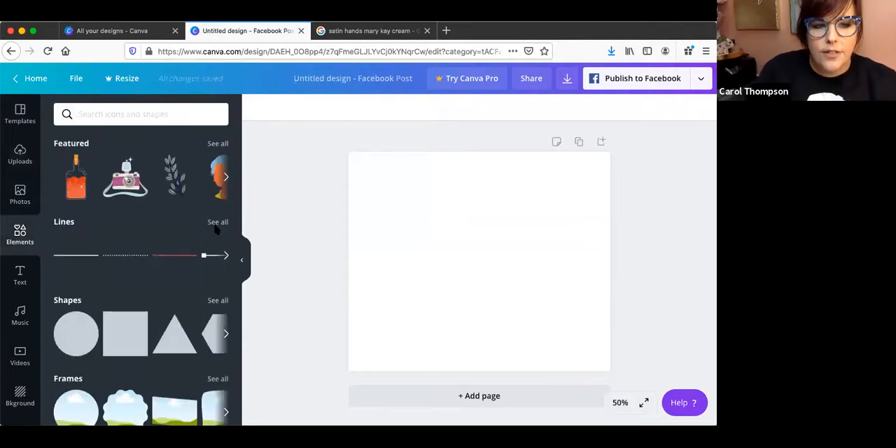
scroll(137, 317, "down", 3)
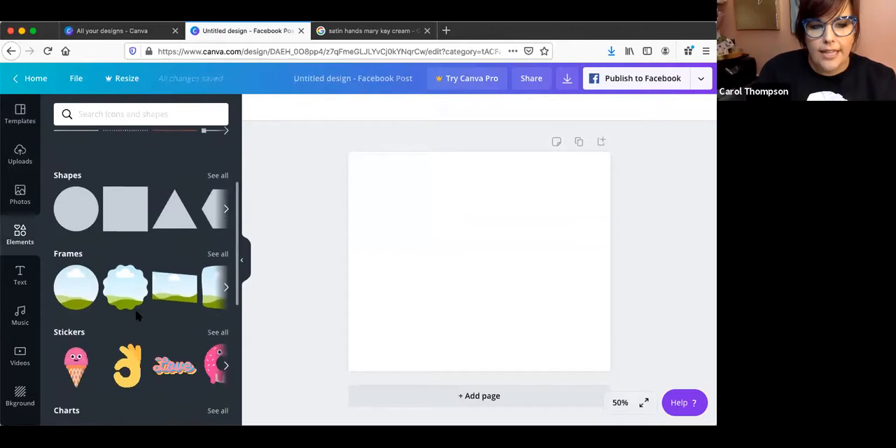
left_click(226, 288)
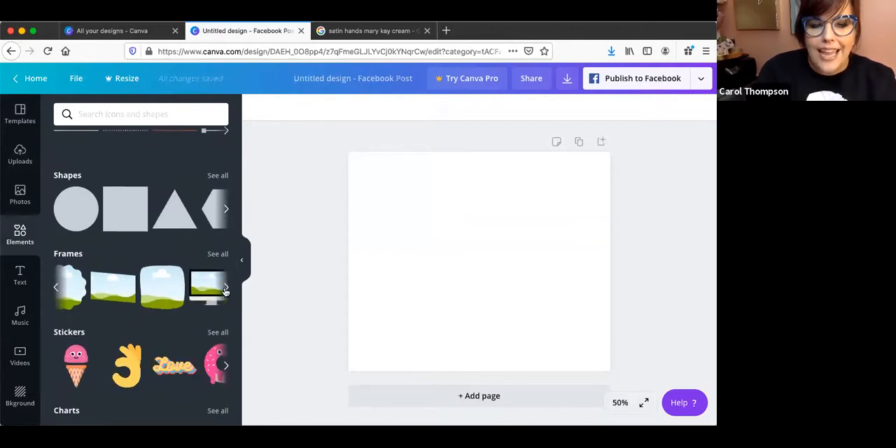
left_click(225, 288)
left_click(226, 289)
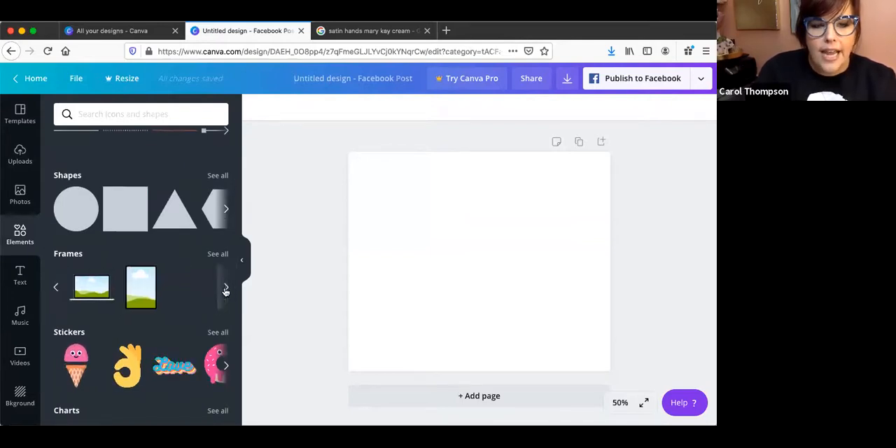
left_click(129, 287)
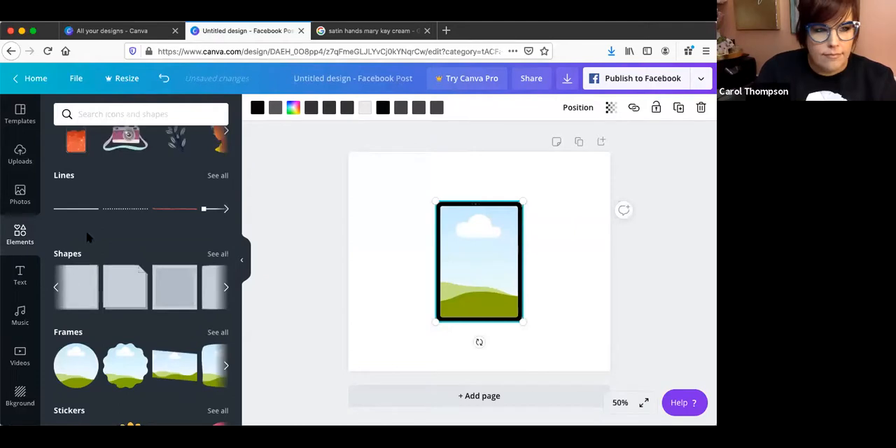
Try to place the uploaded Satin Hands image in the tablet frame by adding it to the page.
left_click(8, 191)
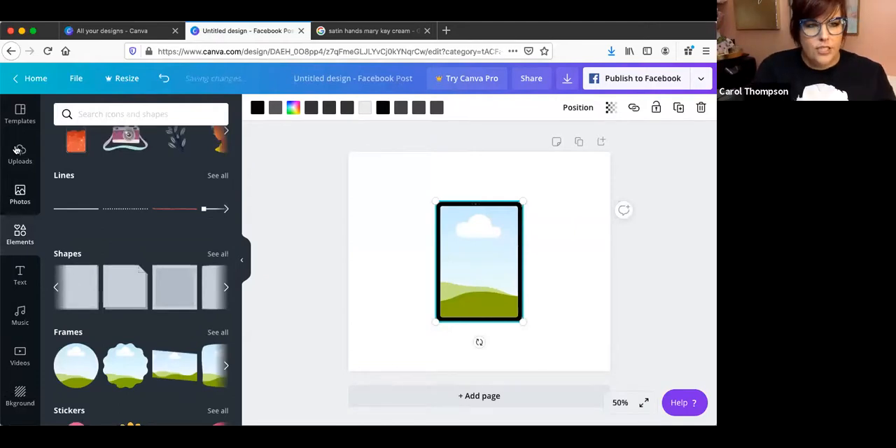
left_click(20, 150)
left_click(67, 201)
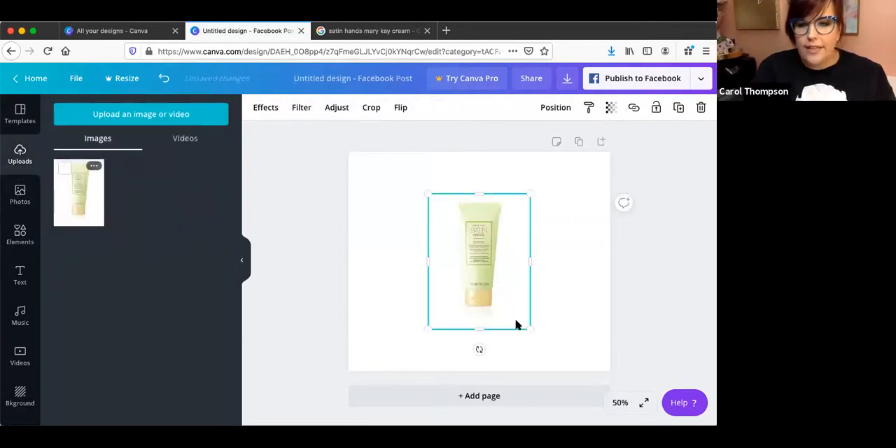
left_click(557, 339)
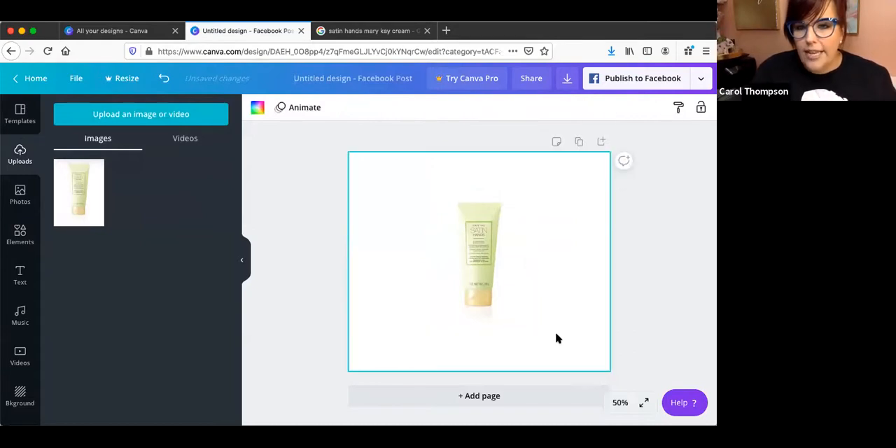
left_click(496, 287)
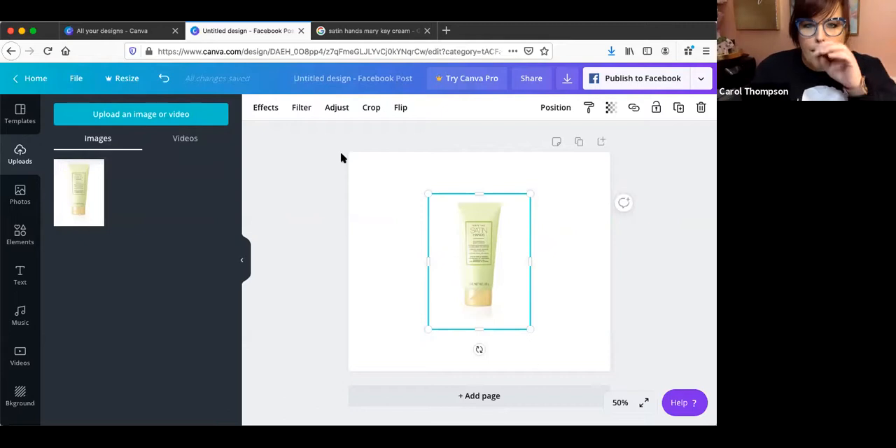
right_click(449, 223)
left_click(389, 218)
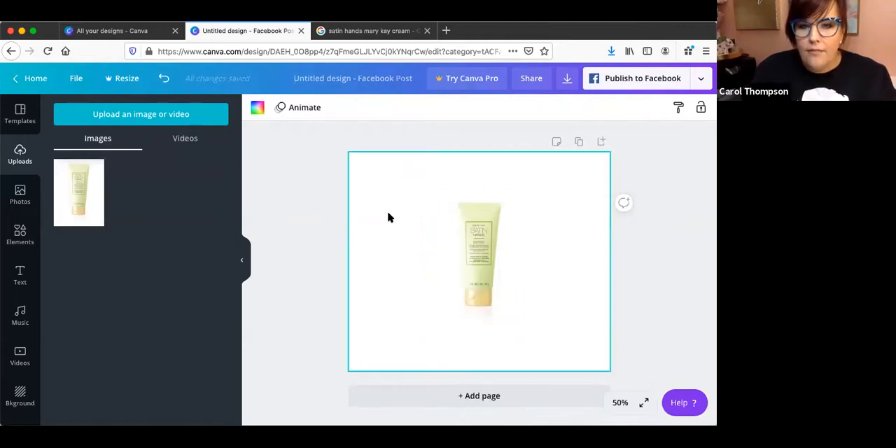
double_click(448, 213)
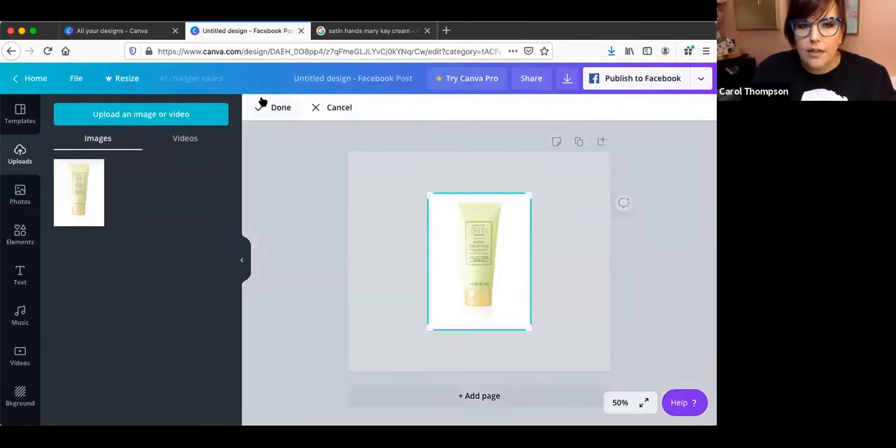
key("super+z")
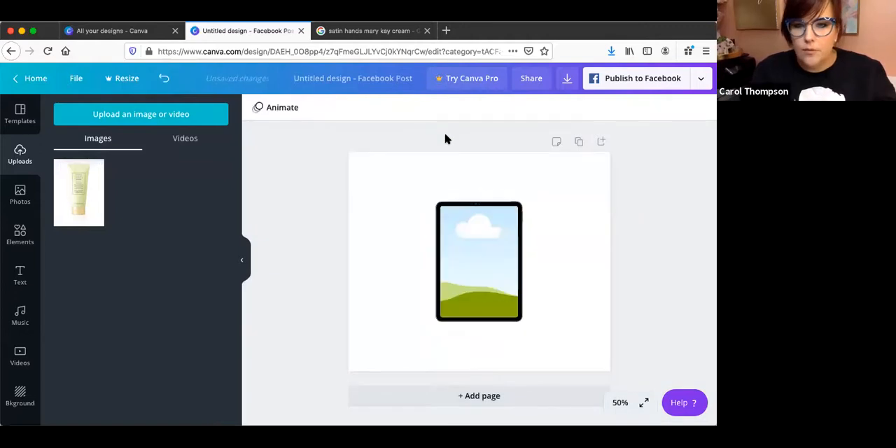
Fill the tablet frame with the uploaded Satin Hands image and recolour its black border with the olive green photo colour.
left_click_drag(92, 204, 482, 279)
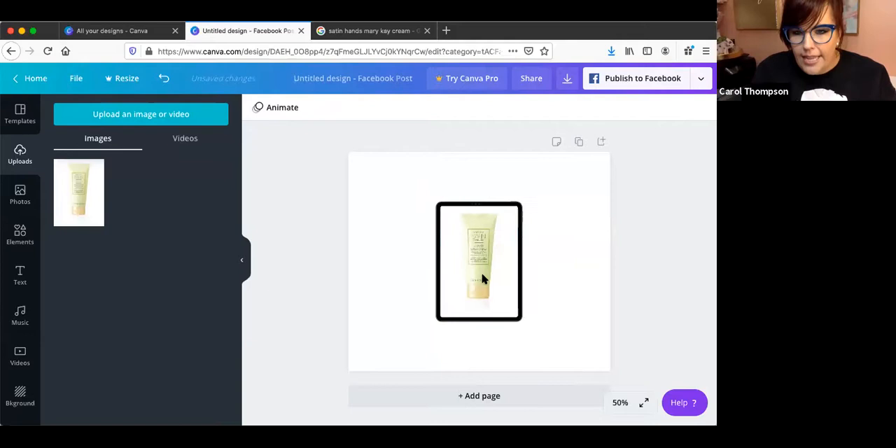
left_click(562, 180)
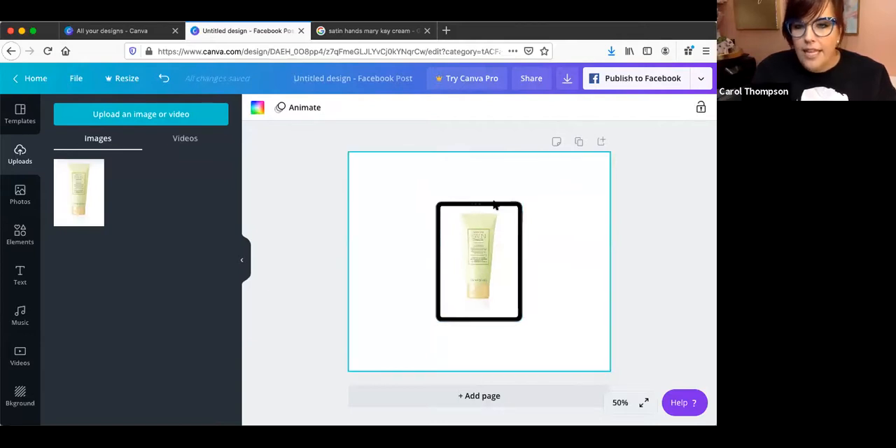
left_click(488, 206)
left_click(258, 109)
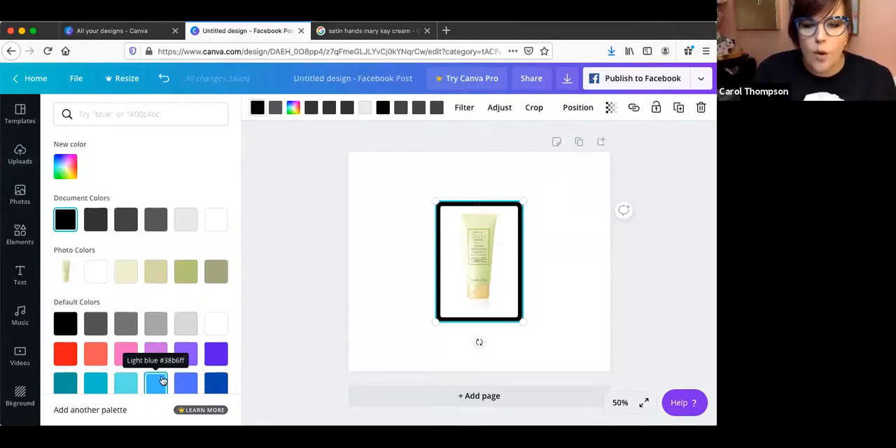
left_click(186, 275)
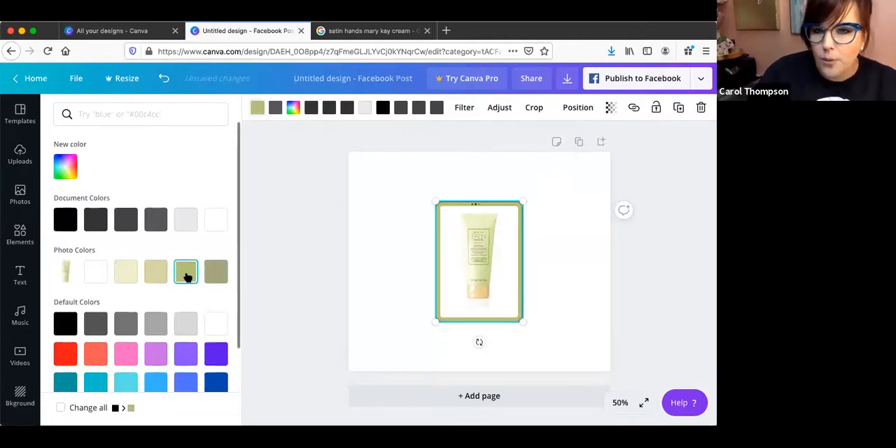
left_click(572, 260)
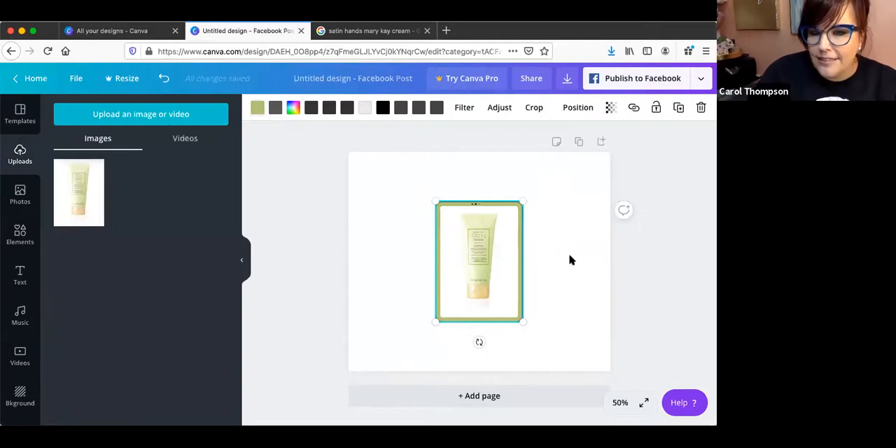
left_click(571, 259)
Enlarge the framed product image to nearly the page's full height and position it on the right half of the page.
left_click(511, 295)
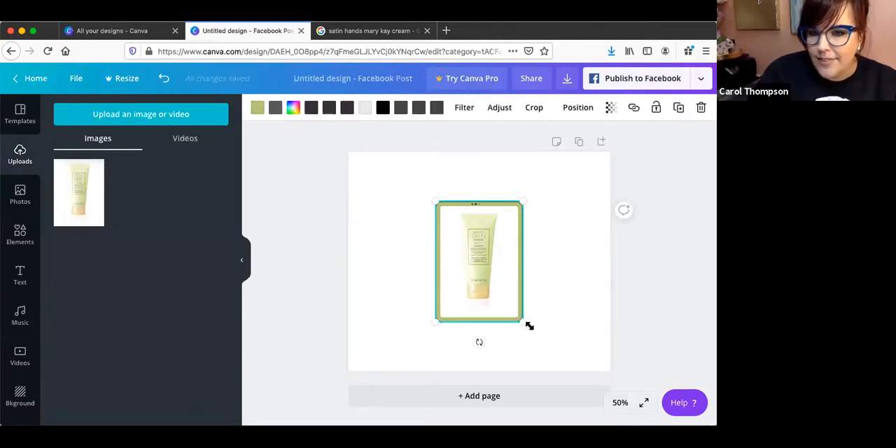
left_click_drag(571, 348, 553, 335)
left_click_drag(486, 290, 551, 253)
left_click(615, 301)
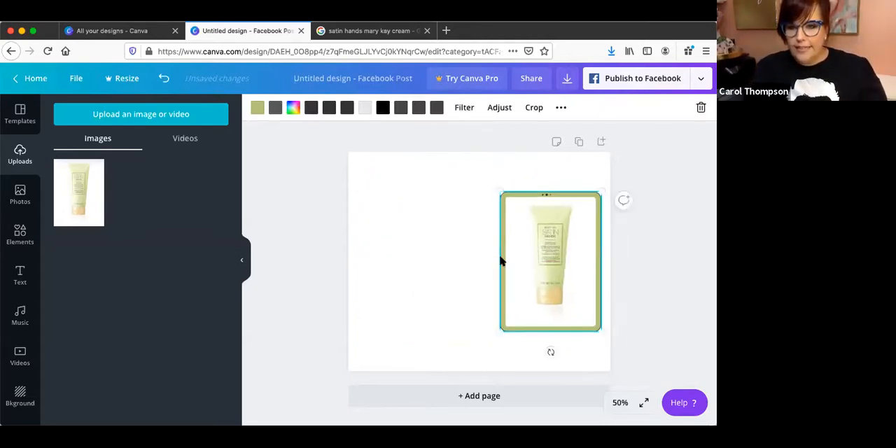
left_click_drag(497, 185, 449, 159)
left_click_drag(556, 231, 554, 253)
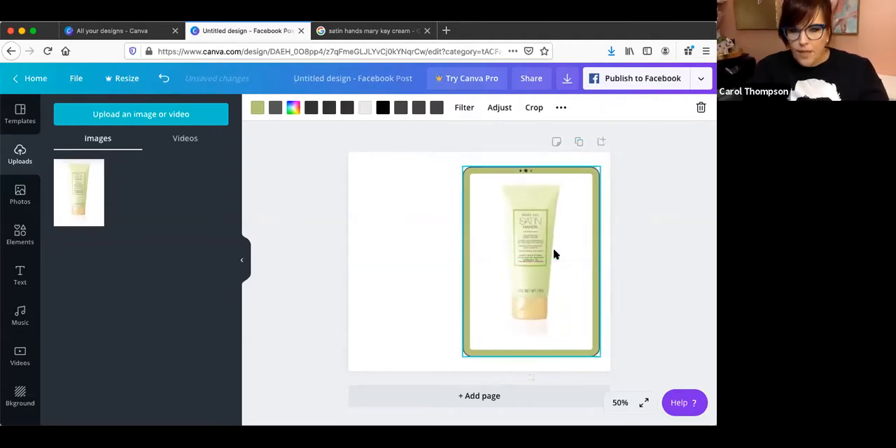
Browse the ready-made text styles and add the "Goal Getter" text combination to the page.
left_click(20, 276)
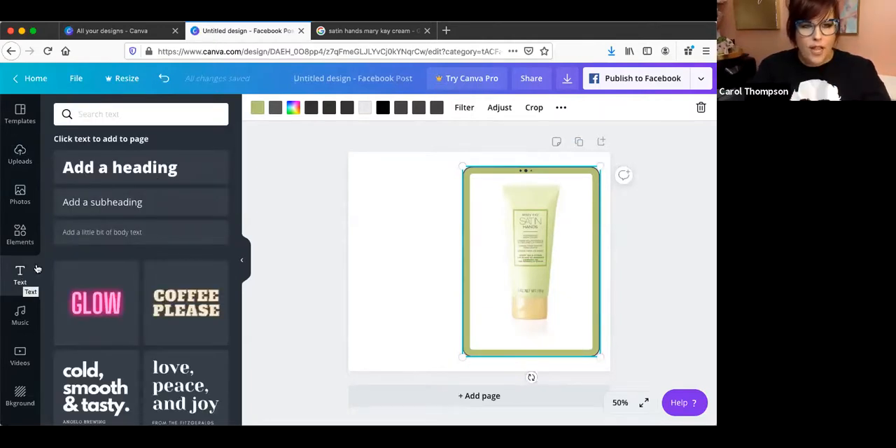
scroll(164, 352, "down", 8)
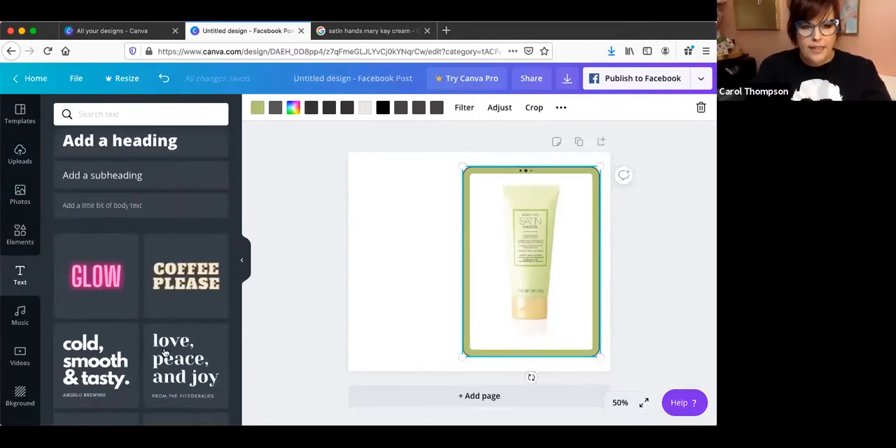
scroll(165, 352, "down", 5)
scroll(165, 353, "down", 5)
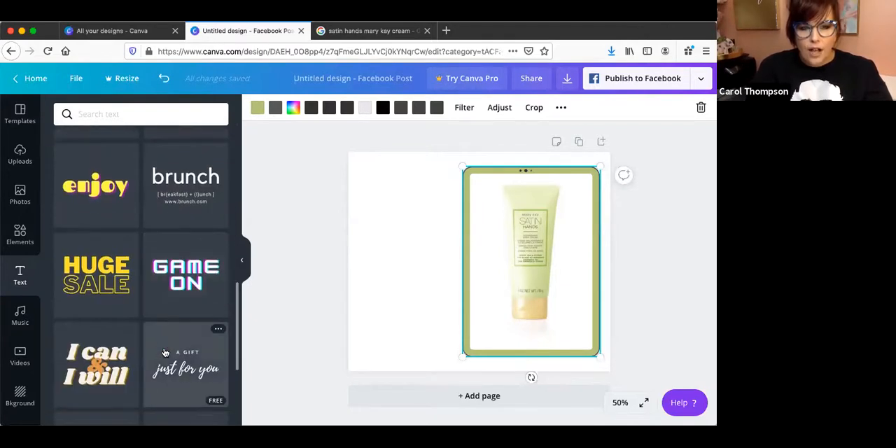
scroll(165, 353, "down", 2)
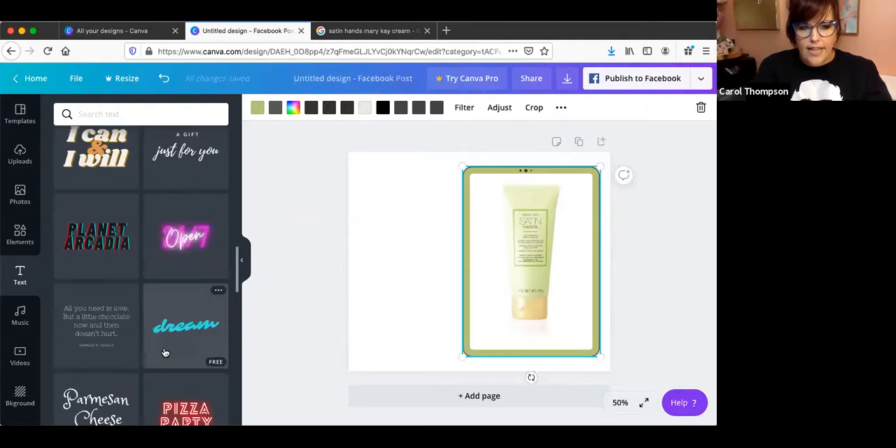
scroll(164, 352, "down", 5)
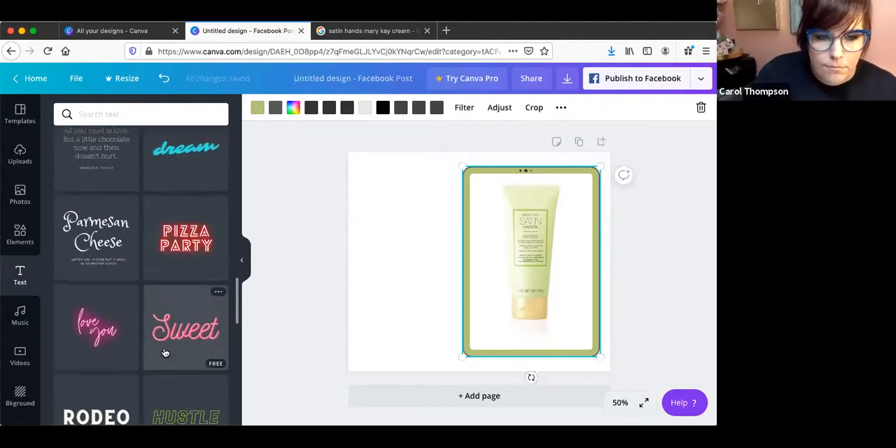
scroll(165, 352, "down", 5)
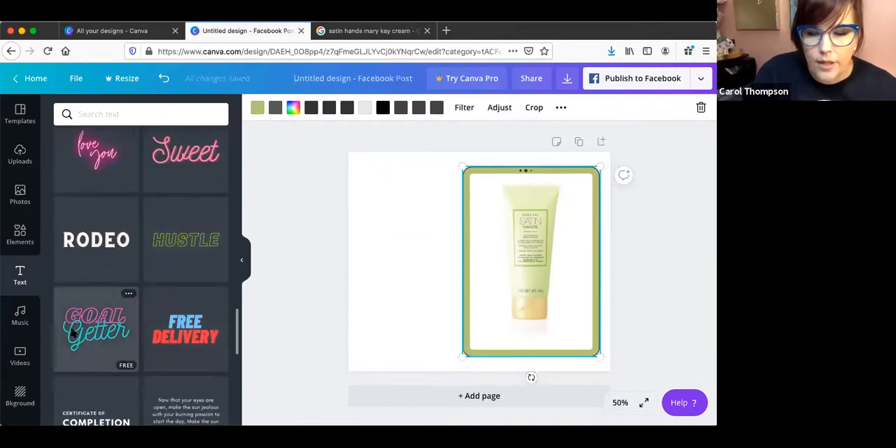
scroll(72, 334, "down", 5)
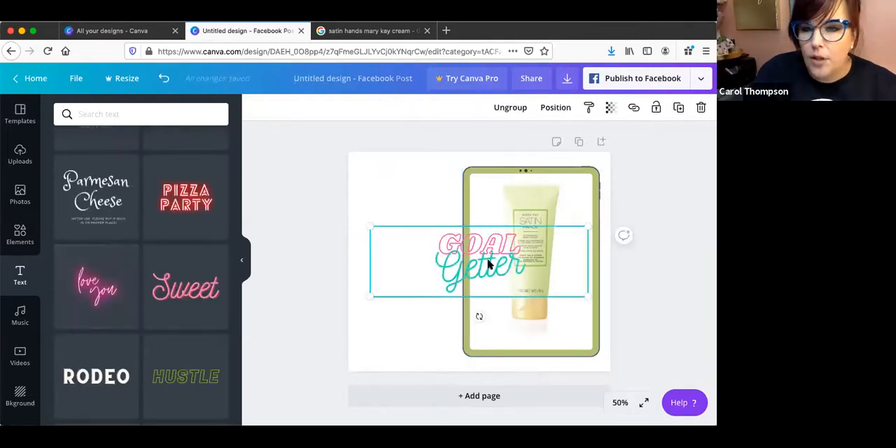
Replace the word "Getter" in the text combination with "Hands".
left_click(488, 264)
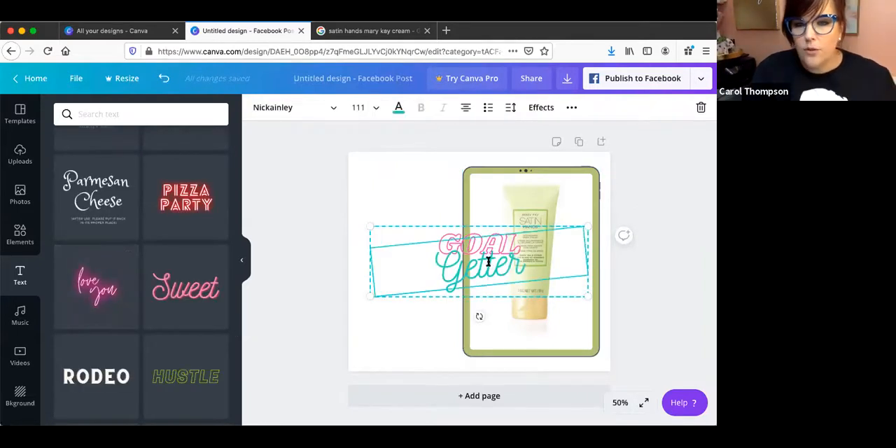
double_click(489, 262)
left_click(528, 264)
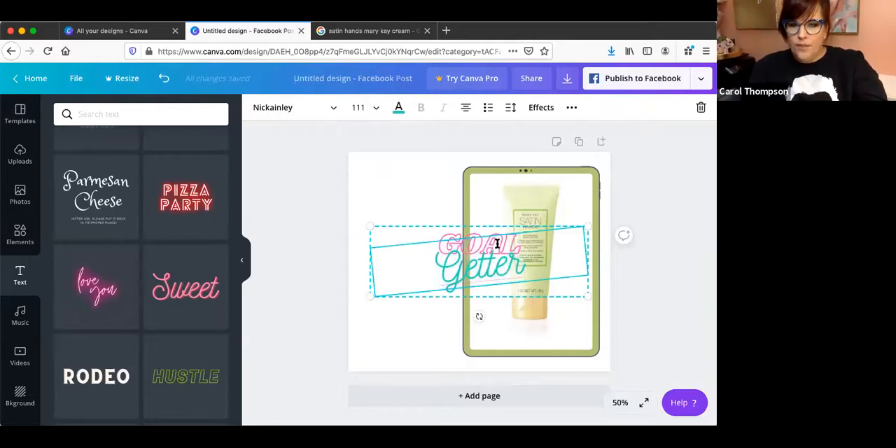
left_click(431, 246)
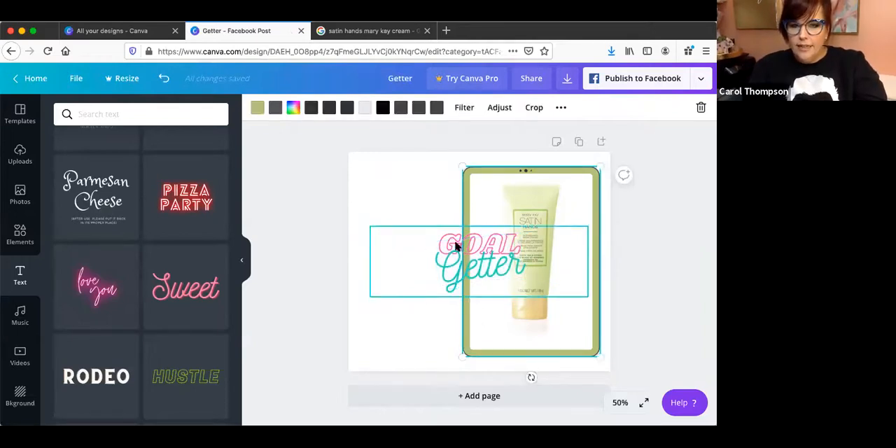
left_click(456, 242)
left_click_drag(535, 264, 450, 266)
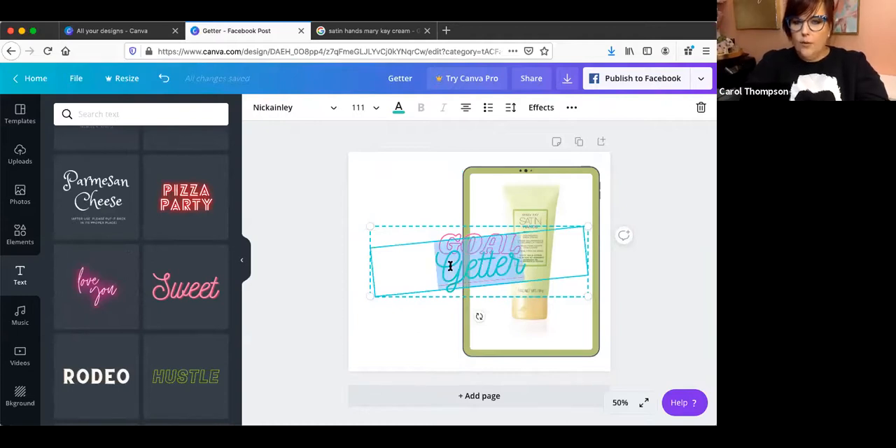
type("Hands")
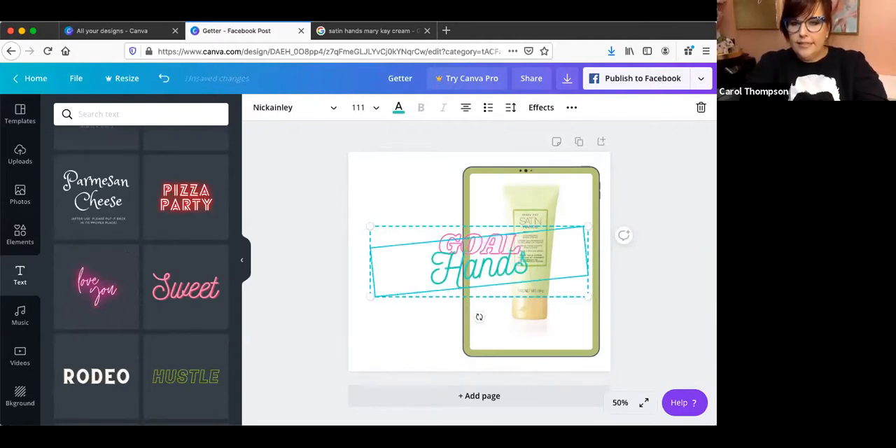
Replace the word "GOAL" in the title with "SATIN" and move the title onto the empty area beside the tablet frame.
left_click(416, 230)
left_click(416, 230)
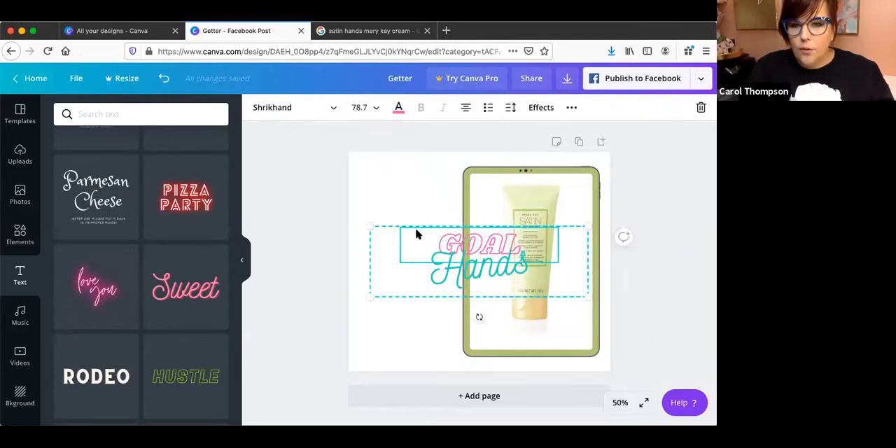
double_click(443, 243)
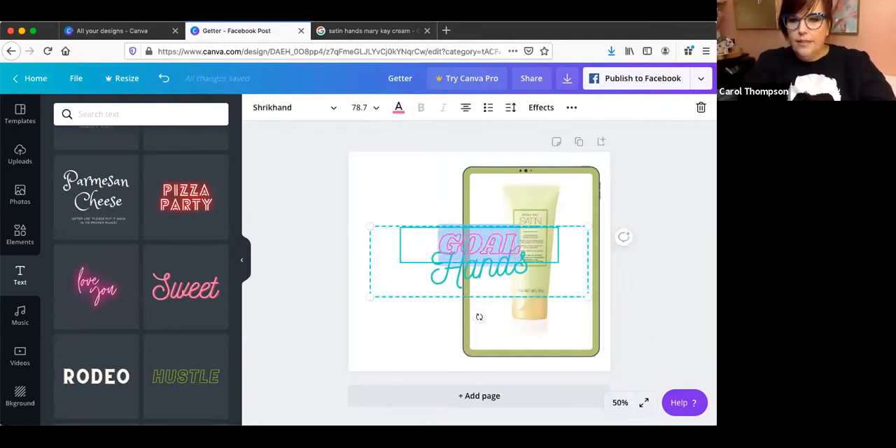
type("SATIN")
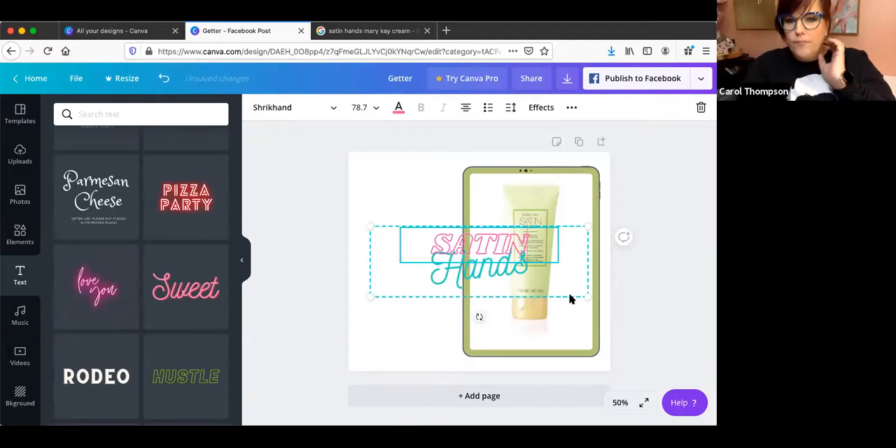
left_click(426, 335)
left_click_drag(493, 253, 421, 253)
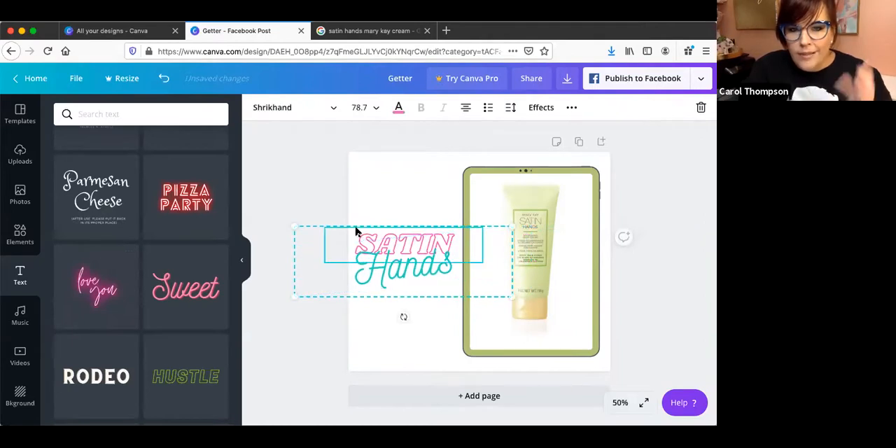
Recolour the word "SATIN" with the olive green document colour #b2c377 and the word "Hands" with dark grey.
left_click(401, 112)
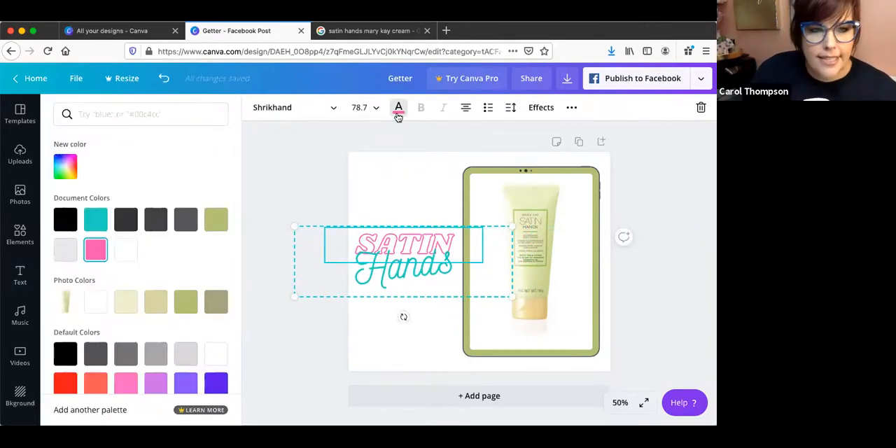
left_click(216, 224)
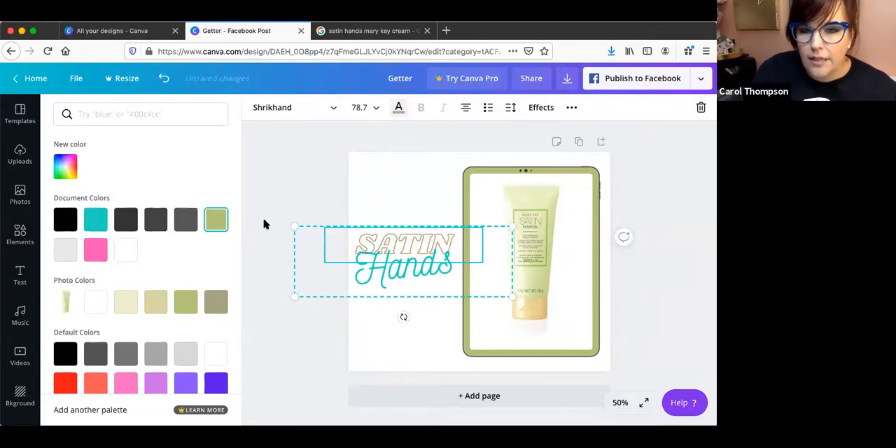
left_click(417, 272)
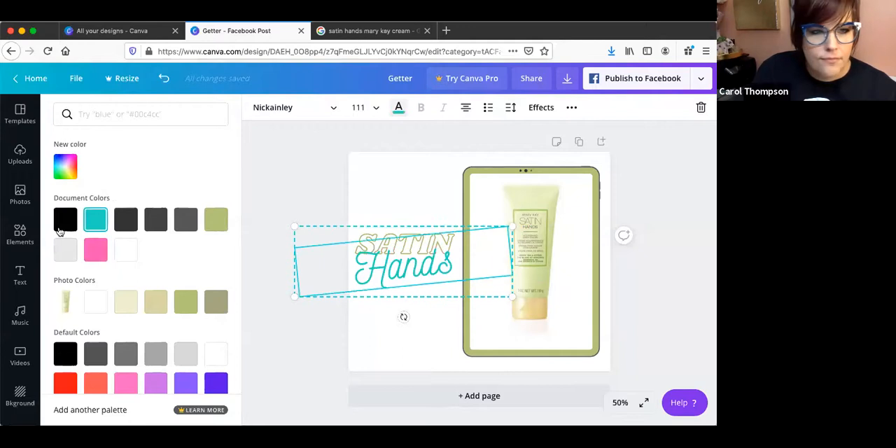
left_click(155, 223)
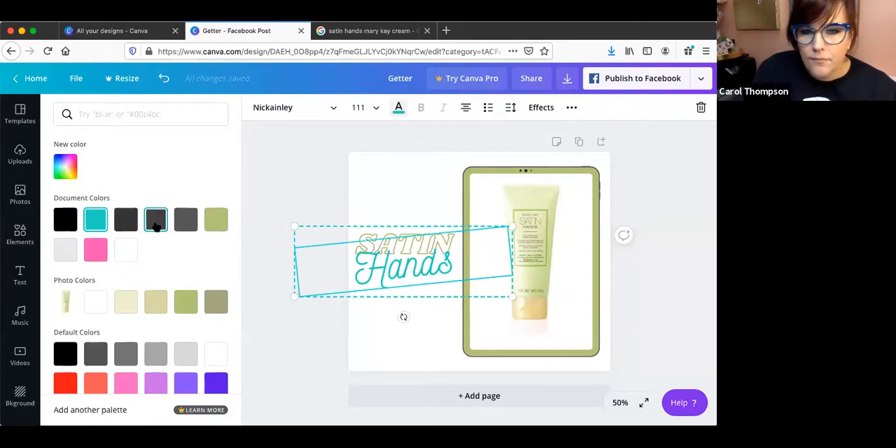
left_click(410, 351)
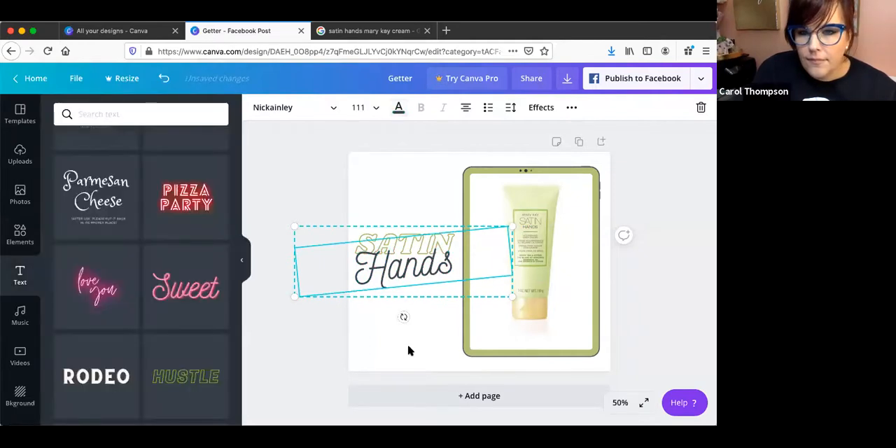
left_click(401, 340)
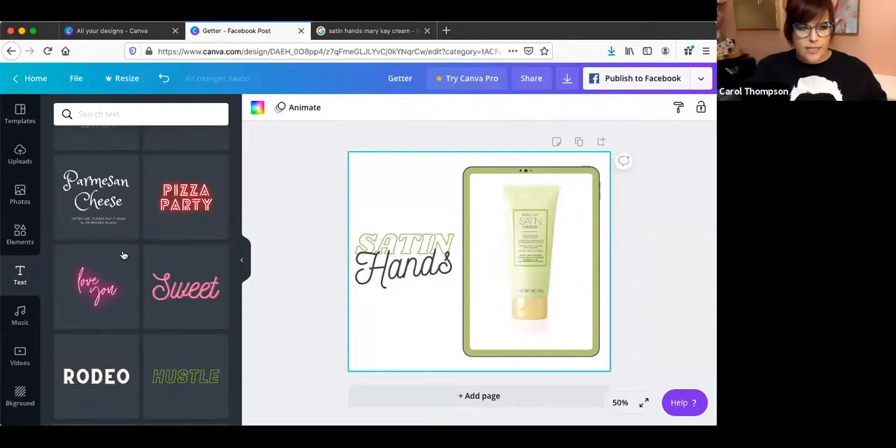
Browse the elements, search them for "flowers" and add the free white daisy graphic to the page.
left_click(21, 235)
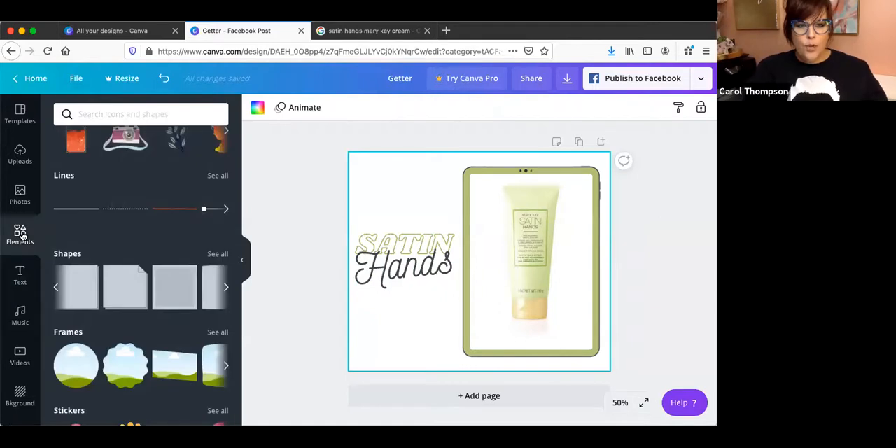
scroll(105, 340, "down", 5)
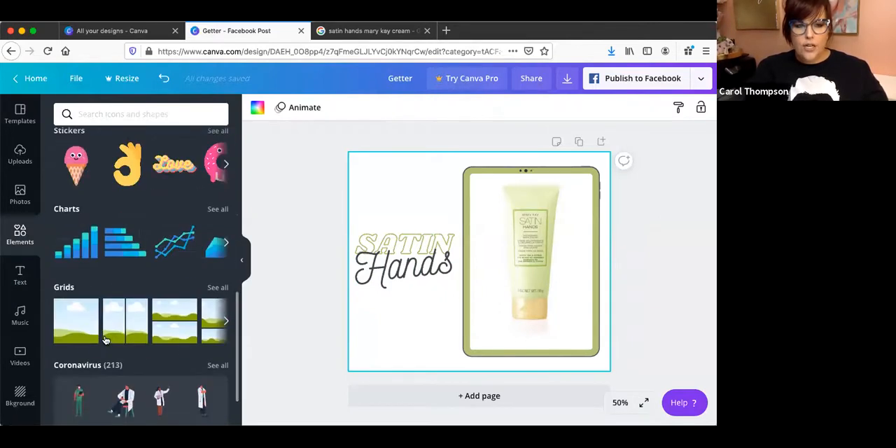
scroll(105, 341, "down", 2)
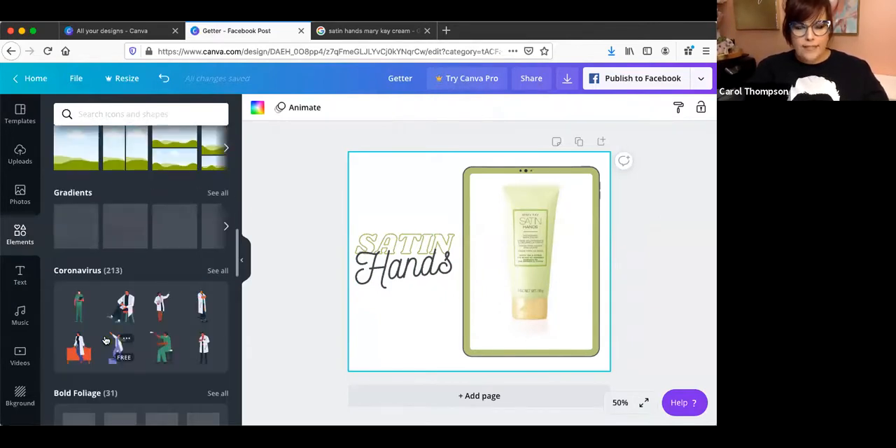
scroll(105, 340, "down", 2)
scroll(104, 329, "up", 5)
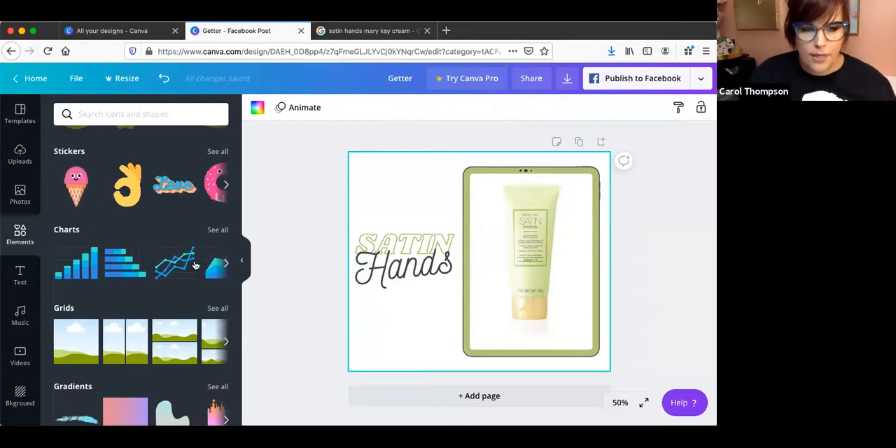
scroll(196, 276, "down", 10)
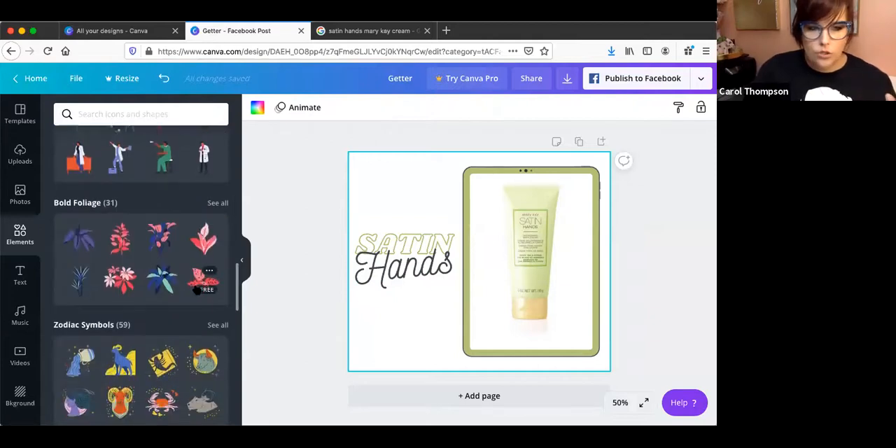
scroll(199, 289, "down", 3)
left_click(147, 112)
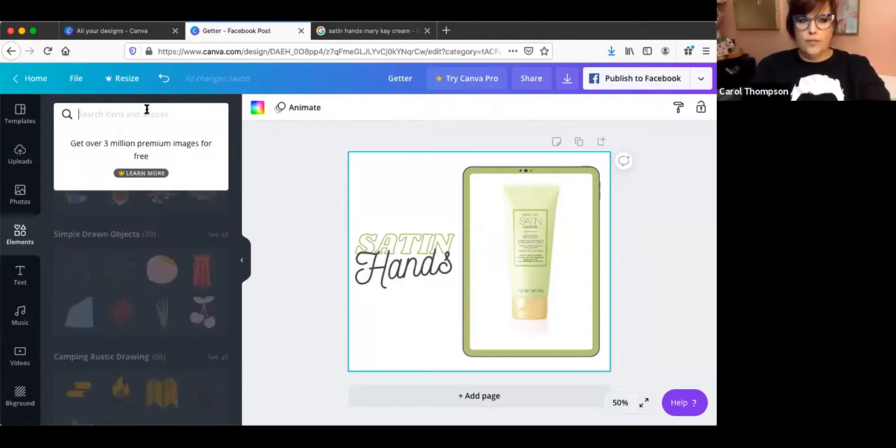
type("flower")
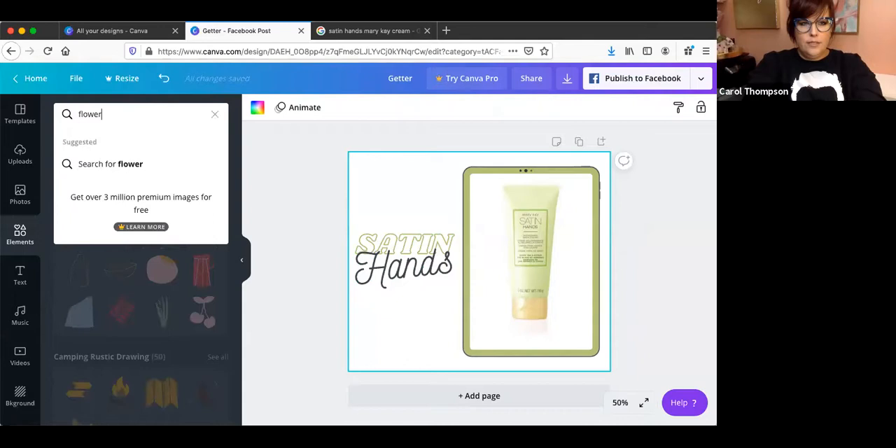
type("s")
key("Return")
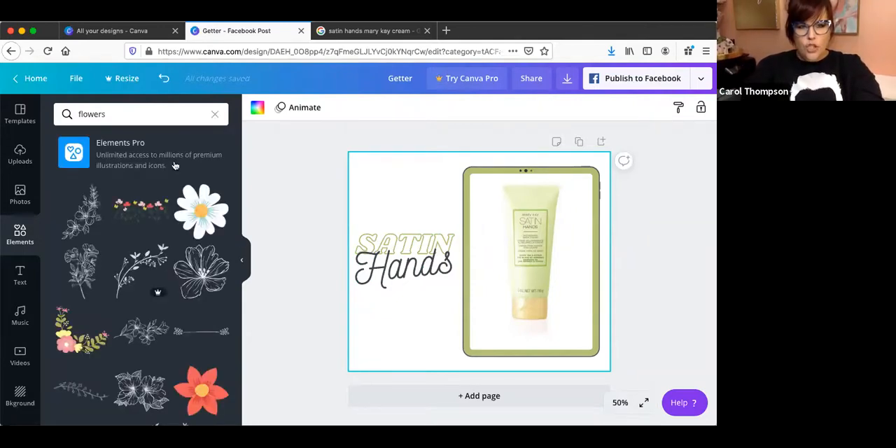
left_click(194, 209)
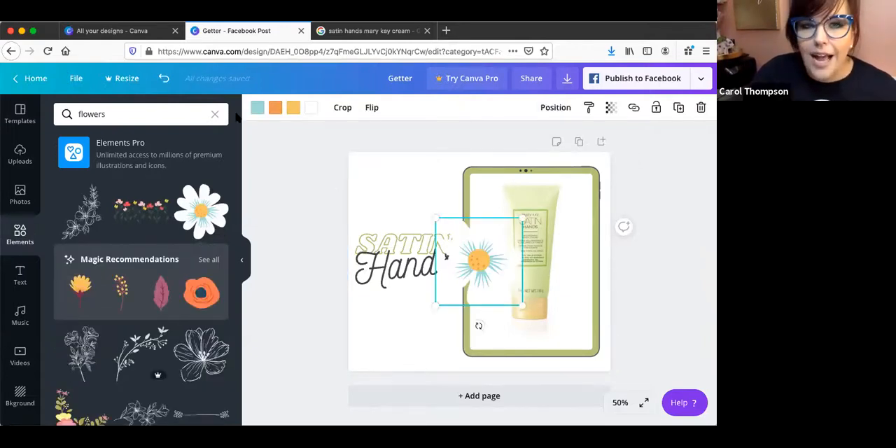
Recolour the daisy's light blue petal lines with the olive green photo colour and move the flower over the title's lower part.
left_click(258, 109)
left_click(217, 220)
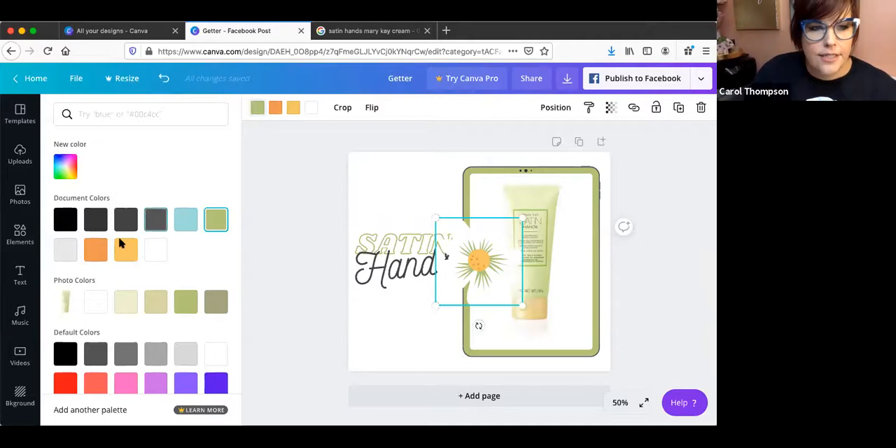
left_click(157, 305)
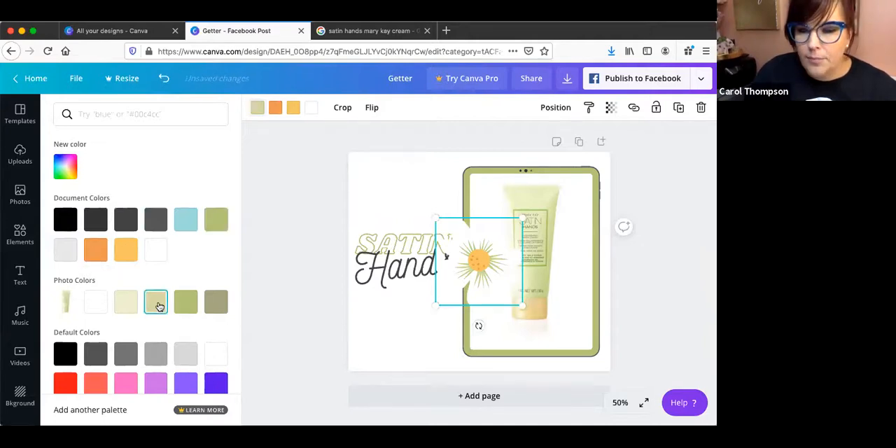
left_click(194, 311)
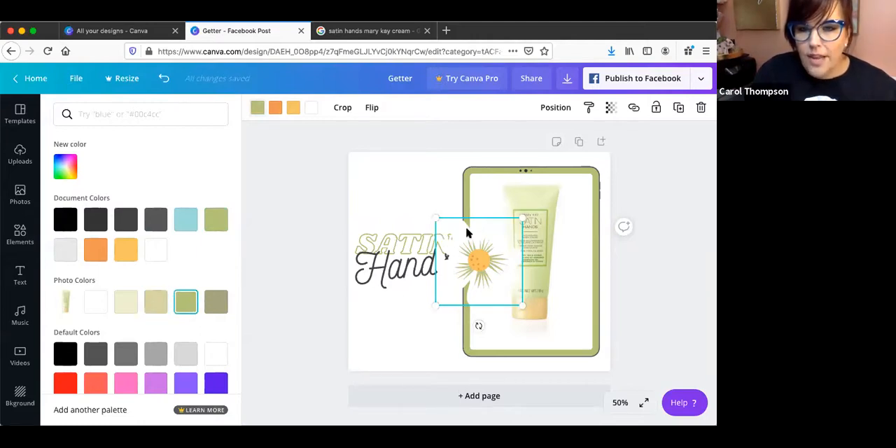
left_click_drag(476, 237, 412, 281)
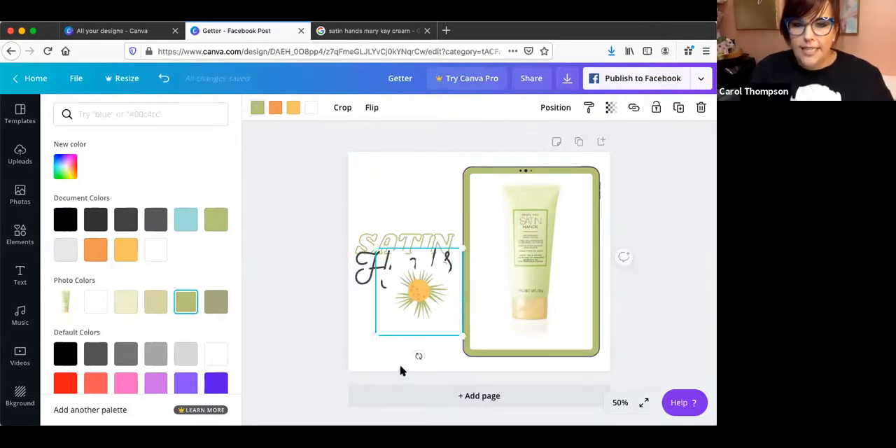
Try the golden patterned background image on the page and delete it.
left_click(20, 396)
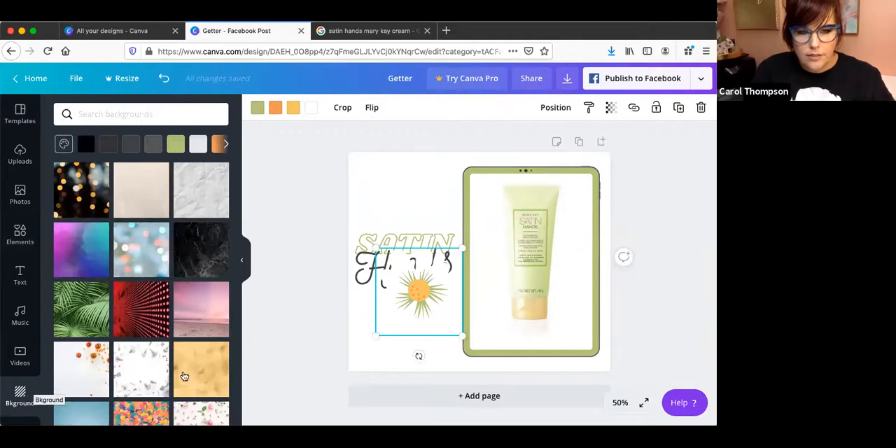
scroll(208, 384, "down", 3)
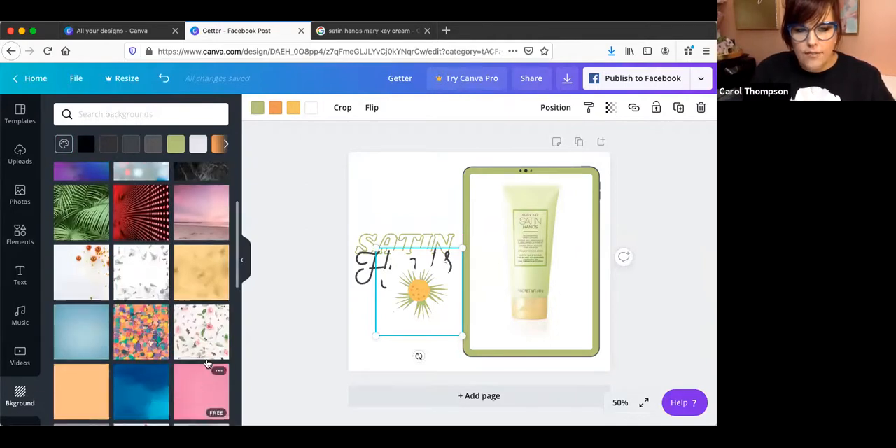
left_click(209, 263)
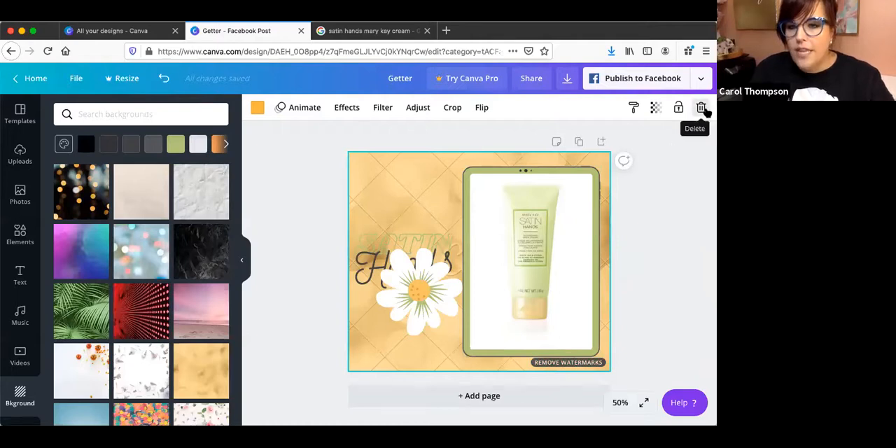
left_click(703, 108)
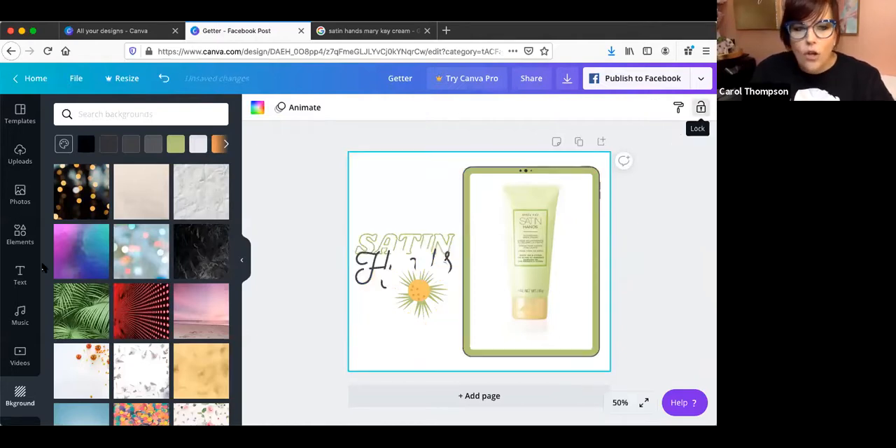
Browse the backgrounds and apply the free plain peach-orange background to the page.
scroll(91, 319, "down", 5)
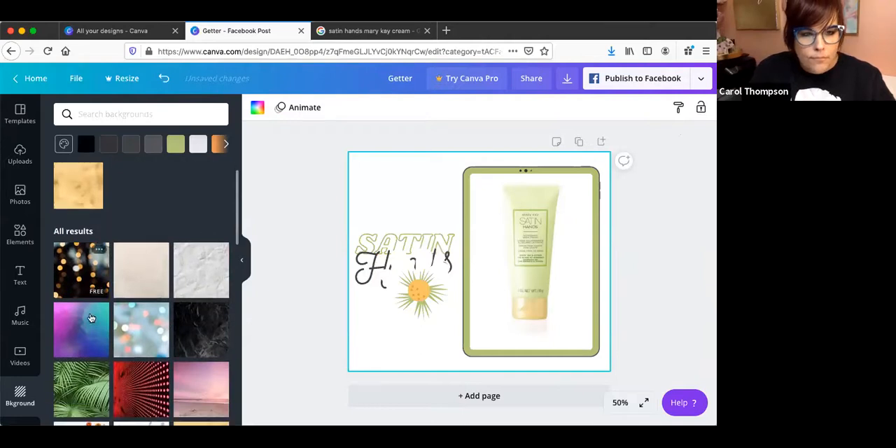
scroll(91, 318, "down", 1)
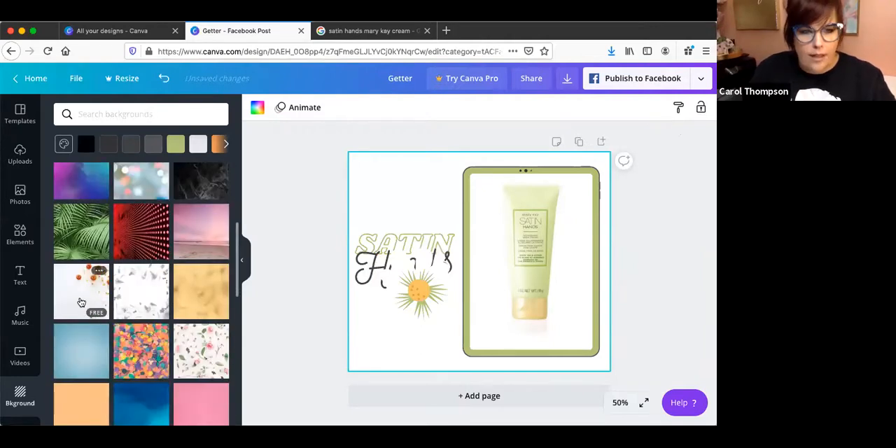
scroll(82, 303, "down", 3)
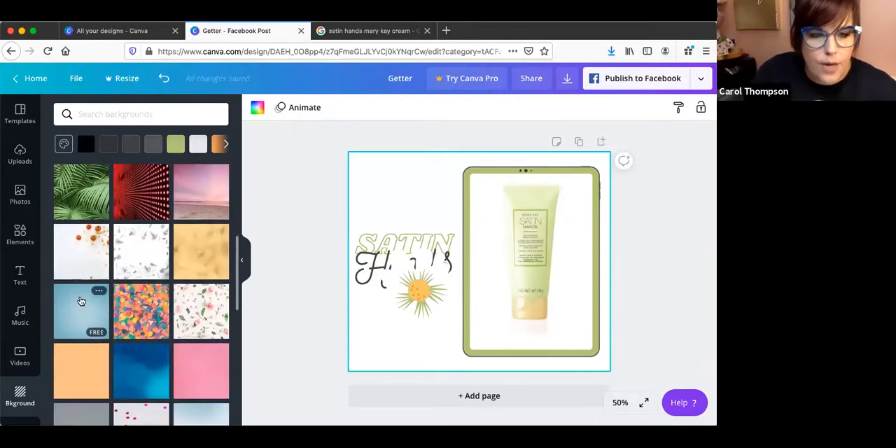
left_click(79, 323)
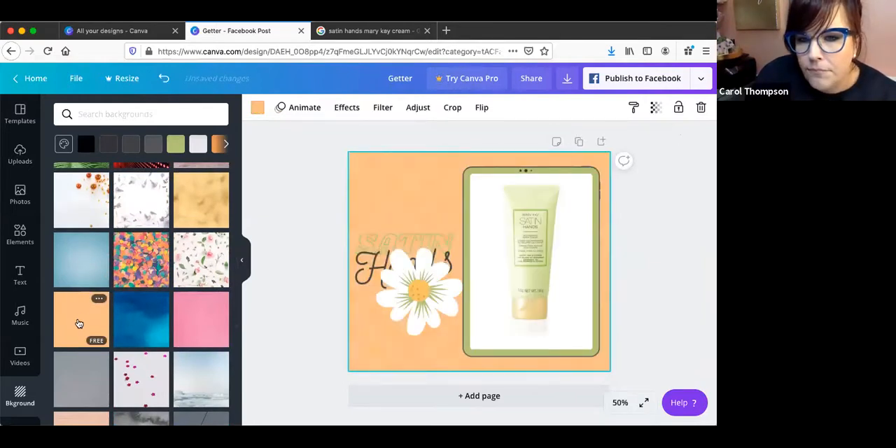
Send the daisy backward behind the "SATIN Hands" title and shift the title slightly upward on the page.
left_click(423, 296)
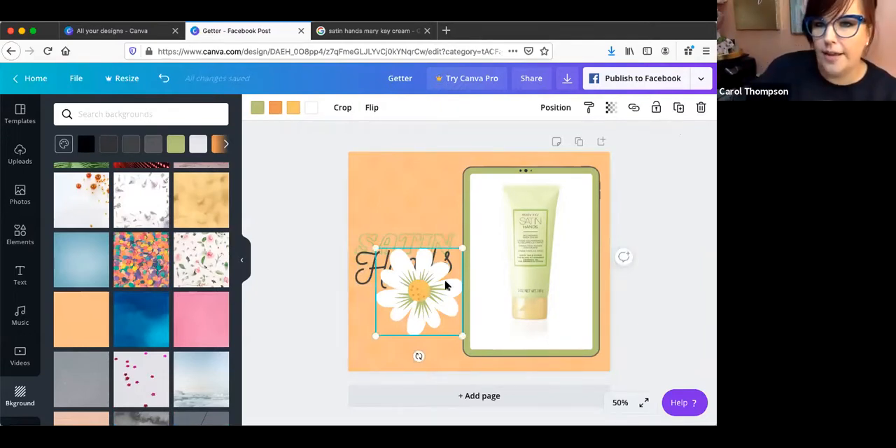
left_click(569, 108)
left_click(512, 149)
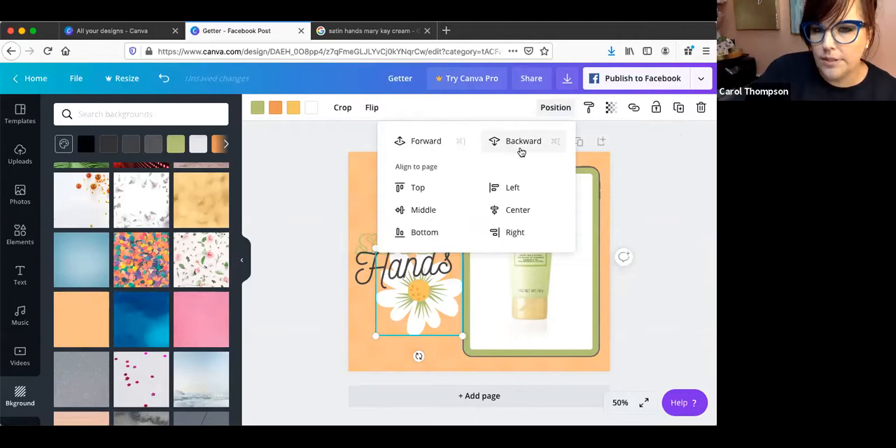
left_click(680, 209)
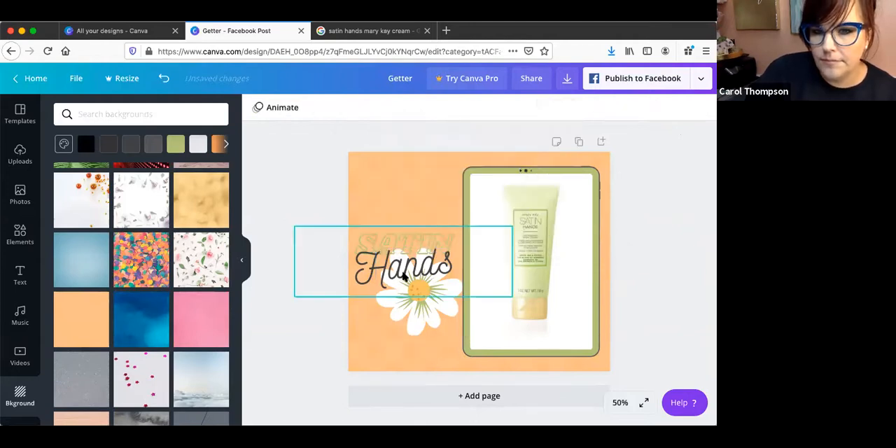
left_click_drag(404, 289, 408, 247)
left_click(403, 176)
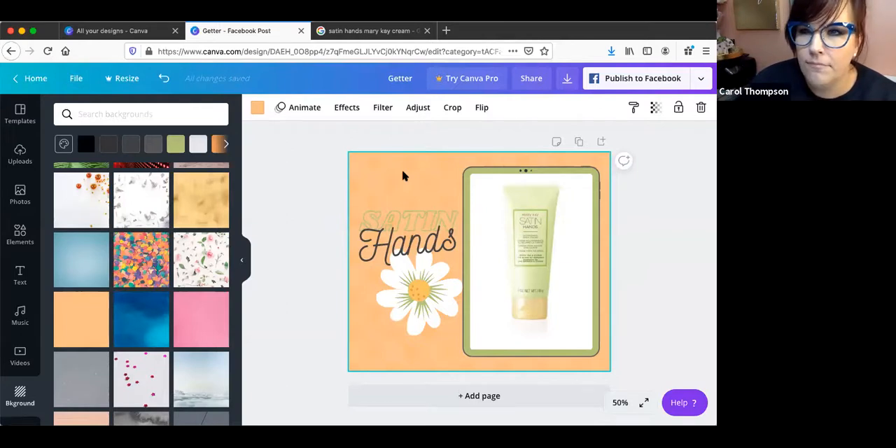
Set the peach-orange background's transparency to 31 and recolour the background with the khaki beige photo colour.
left_click(657, 107)
left_click(622, 139)
left_click_drag(622, 140, 571, 144)
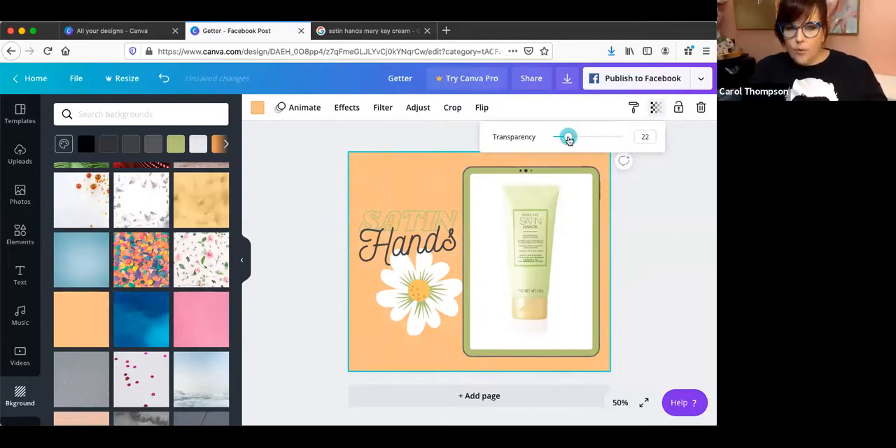
left_click_drag(576, 141, 575, 139)
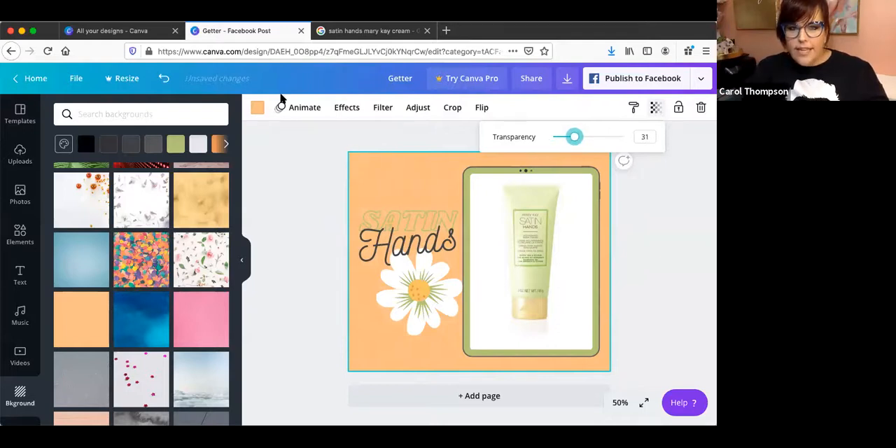
left_click(257, 107)
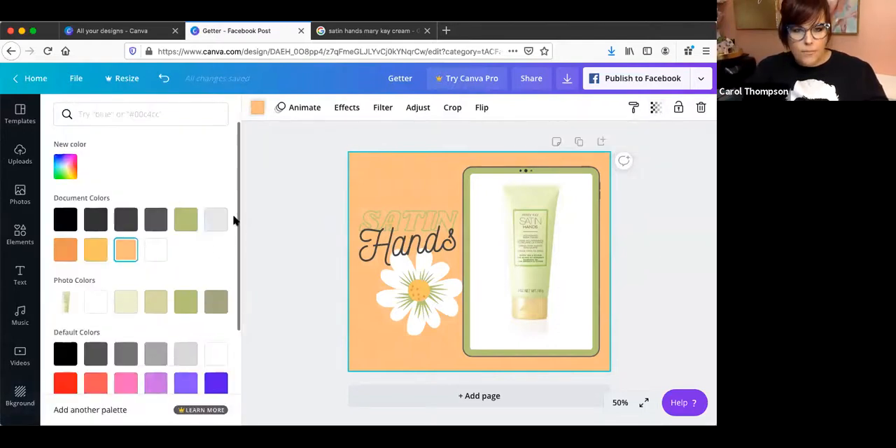
left_click(148, 306)
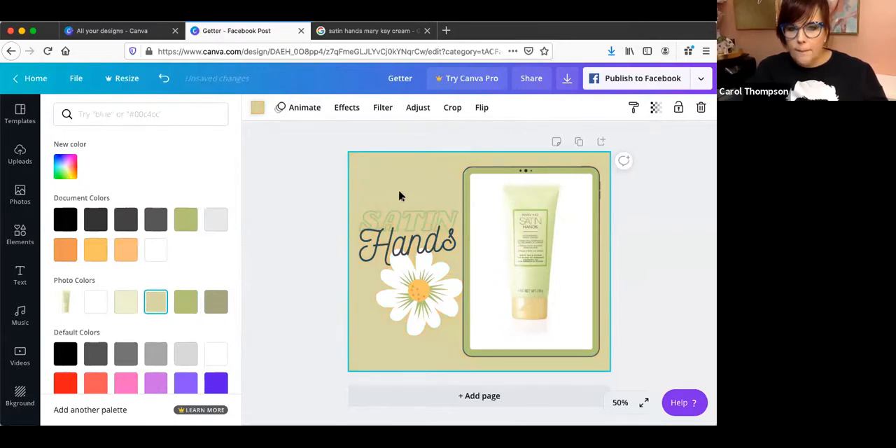
Recolour the outlined "SATIN" text in the title with the darkest grey-green photo colour.
left_click(411, 219)
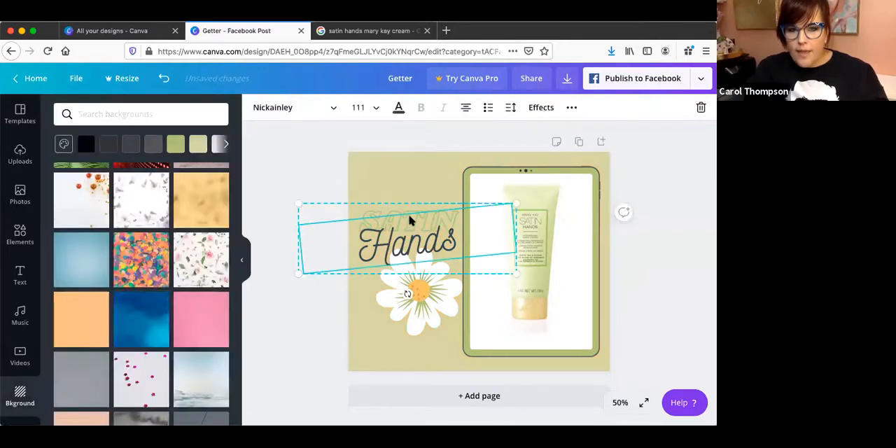
left_click(351, 209)
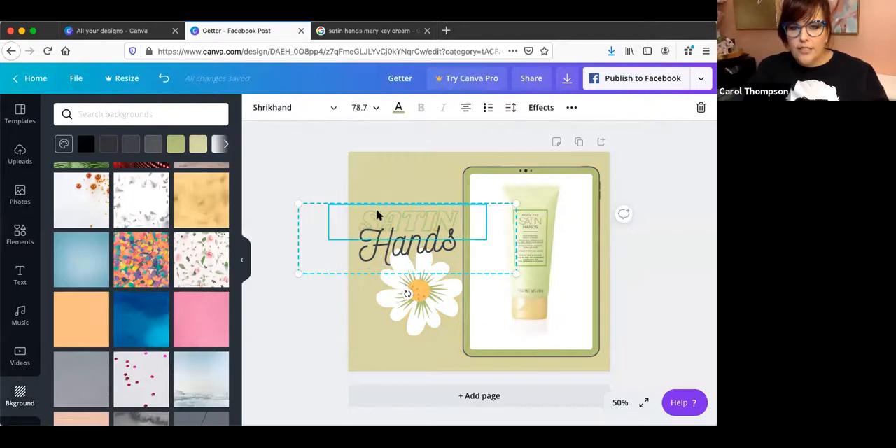
left_click(396, 110)
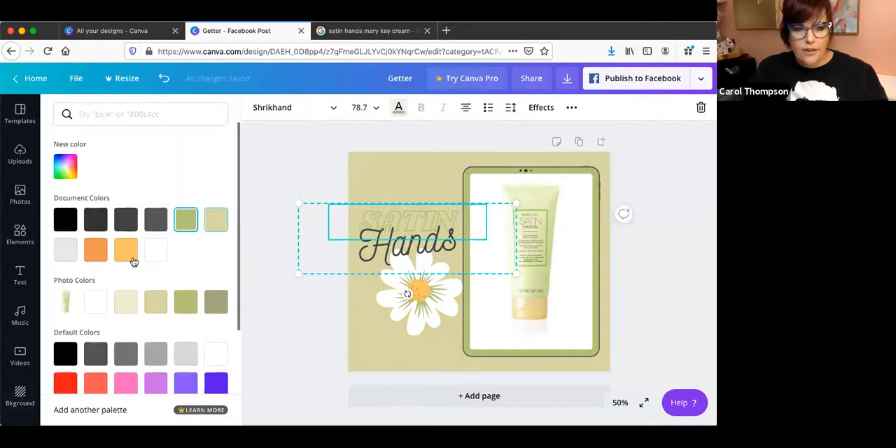
right_click(217, 308)
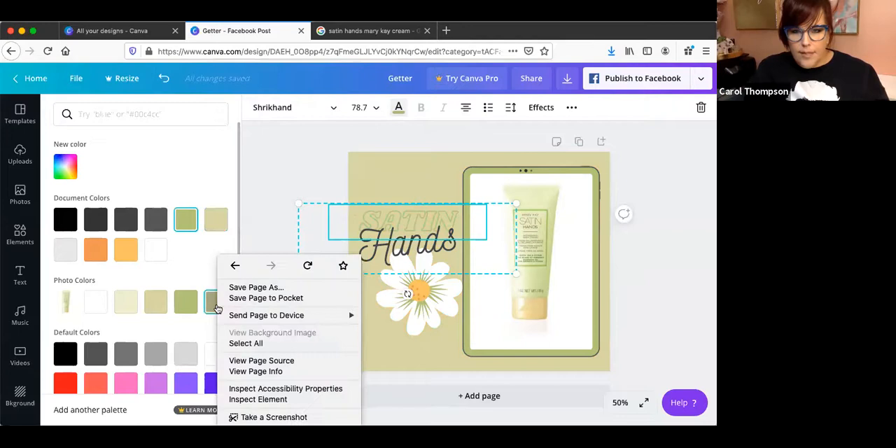
left_click(171, 294)
left_click(215, 301)
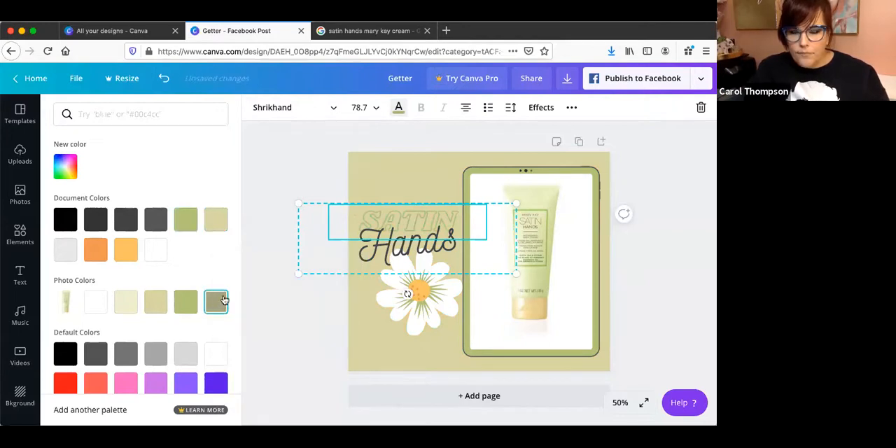
left_click(402, 185)
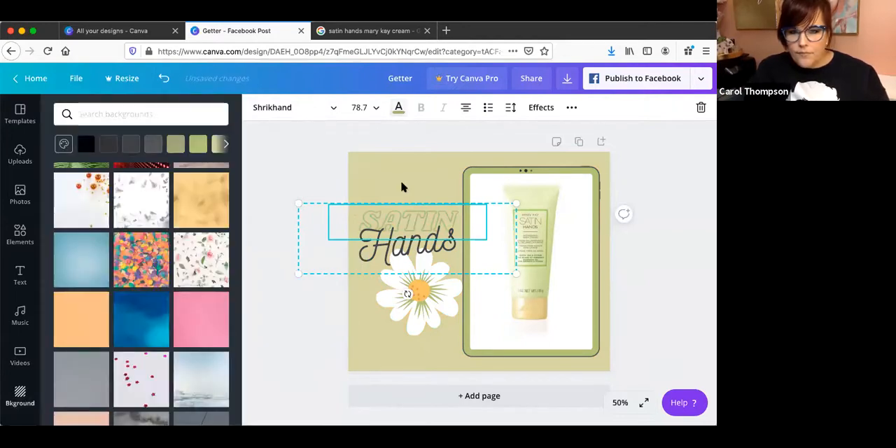
left_click(626, 290)
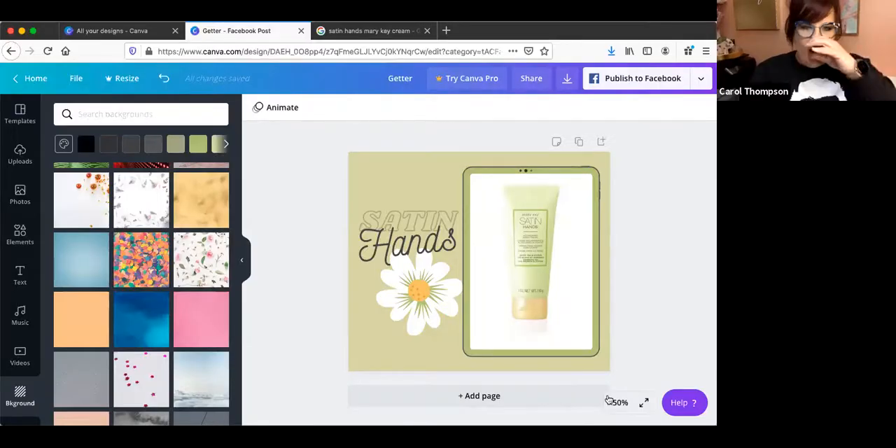
Upload a batch of product photos from the device's Desktop folder to the image uploads.
left_click(20, 149)
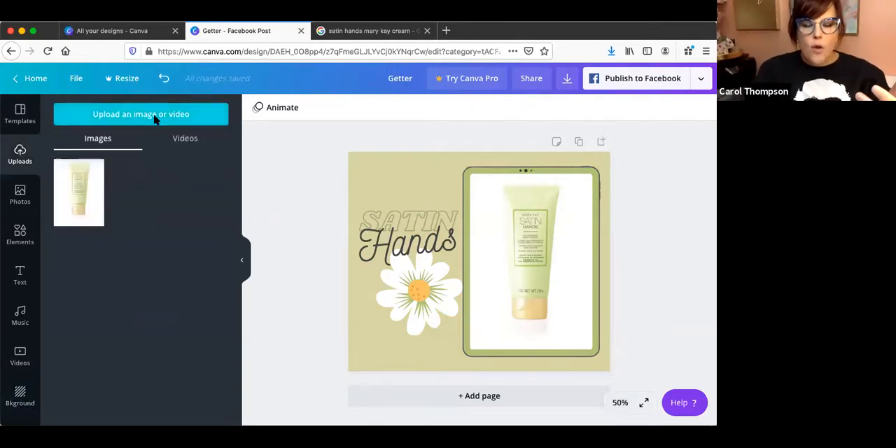
left_click(156, 116)
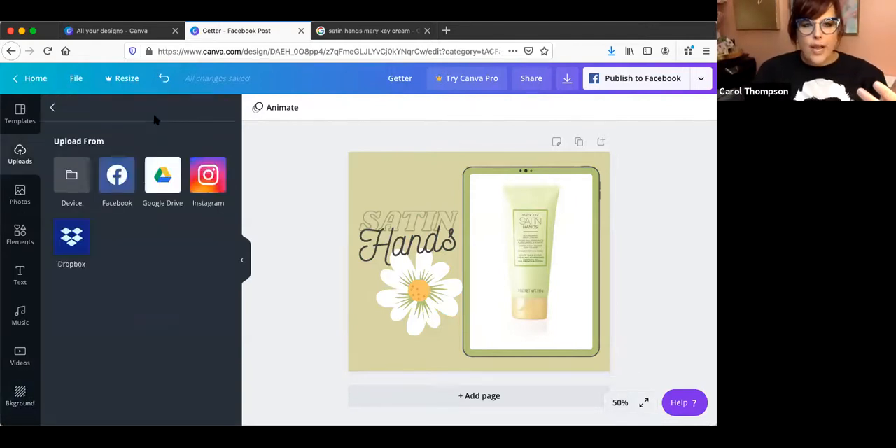
left_click(77, 176)
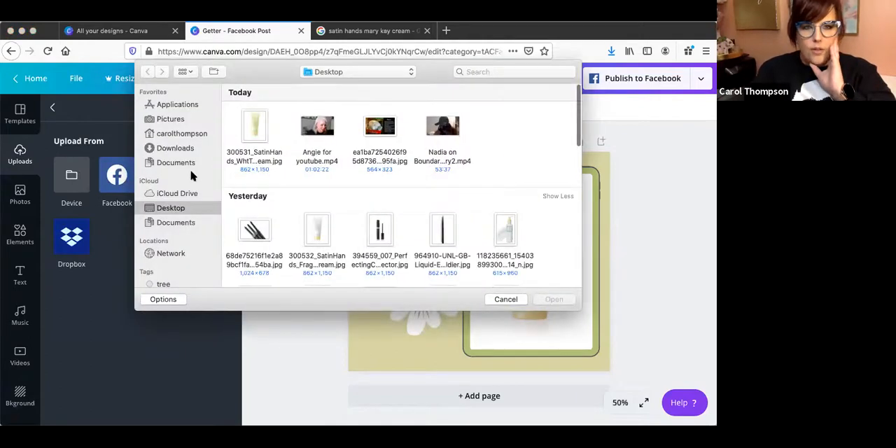
left_click(175, 151)
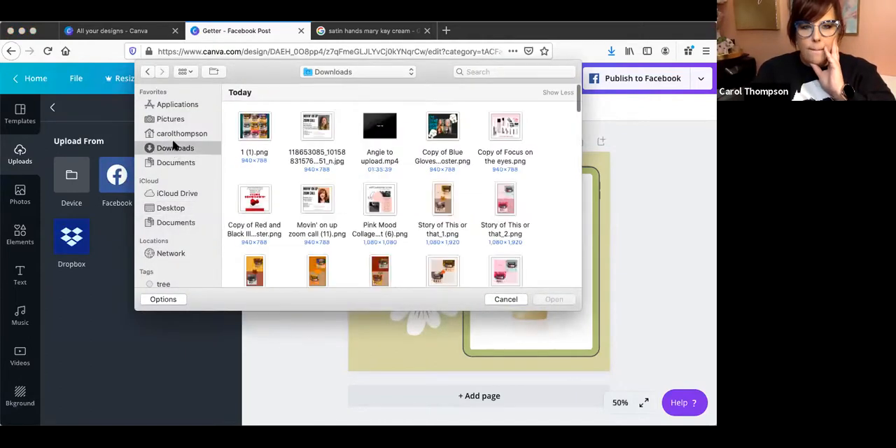
left_click(170, 210)
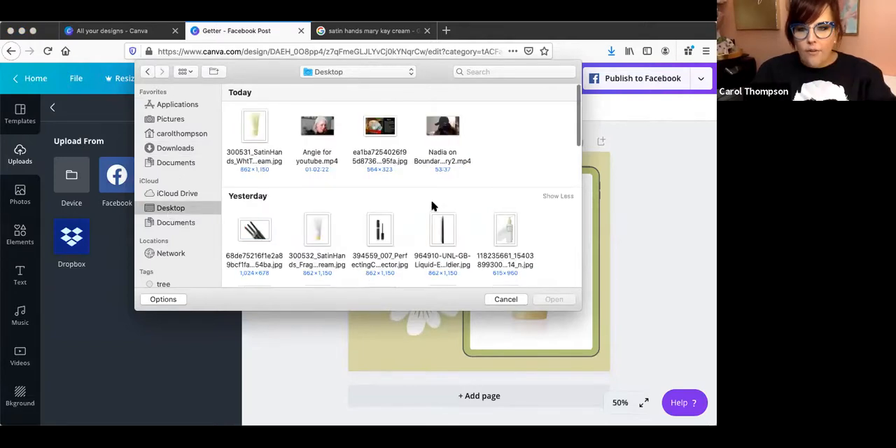
scroll(432, 206, "down", 3)
left_click_drag(227, 148, 530, 266)
left_click(554, 299)
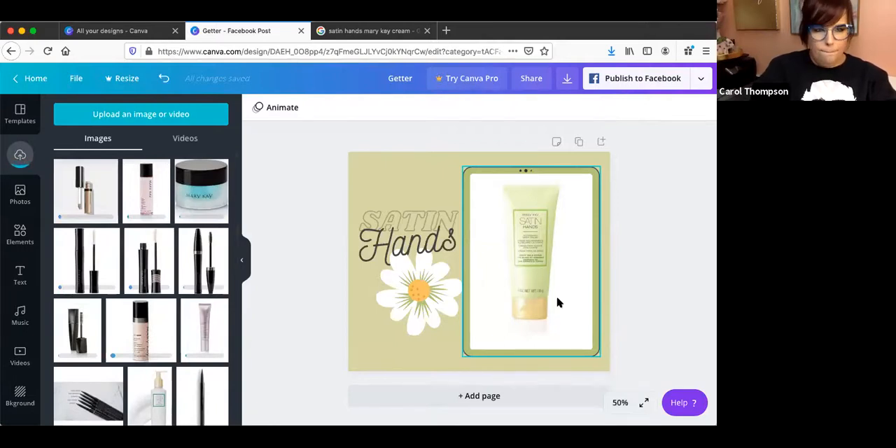
left_click(295, 155)
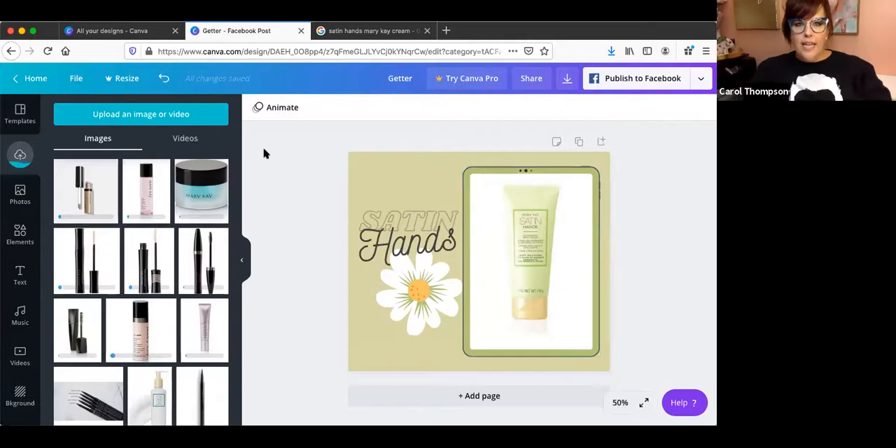
Create a new blank Facebook Post from the designs page and return to that page.
left_click(106, 39)
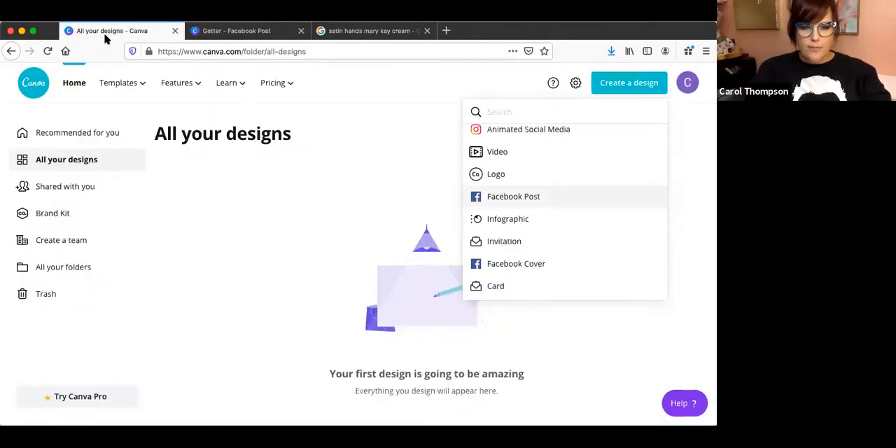
left_click(504, 196)
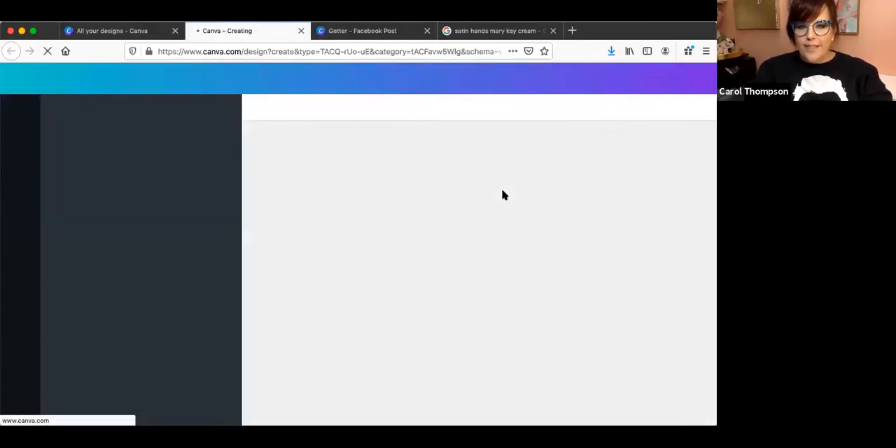
left_click(98, 31)
Open the Facebook Post template gallery and browse it for a design suited to a product photo.
mouse_move(117, 92)
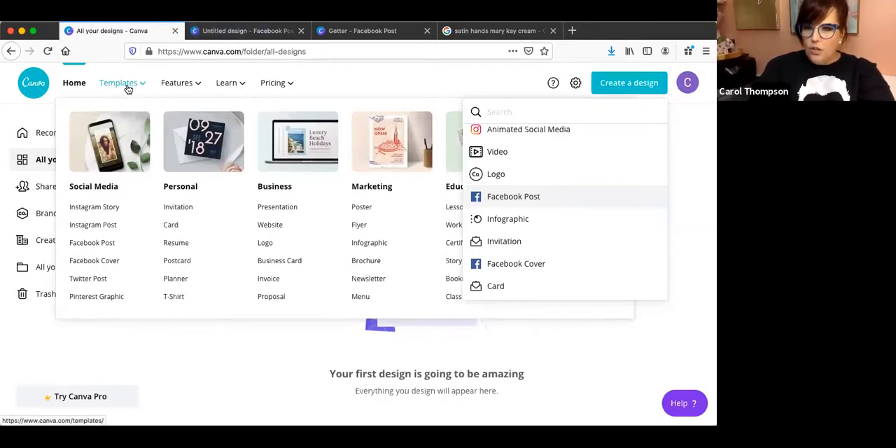
left_click(105, 243)
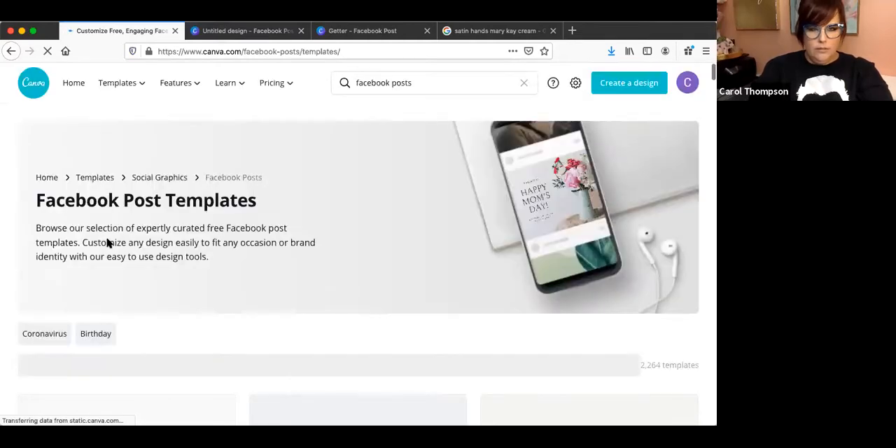
scroll(387, 305, "down", 5)
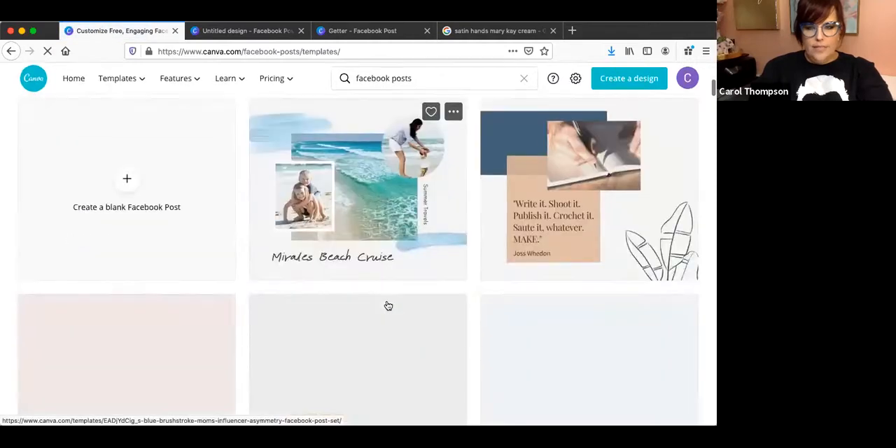
scroll(387, 306, "down", 3)
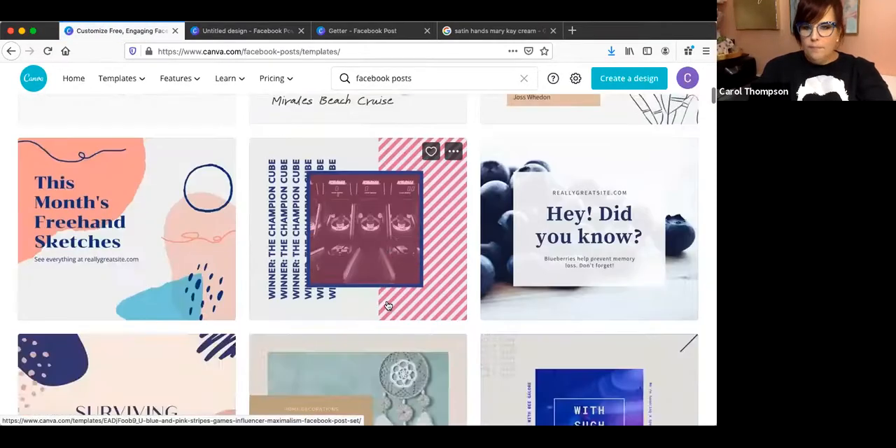
scroll(387, 306, "down", 3)
scroll(388, 306, "down", 3)
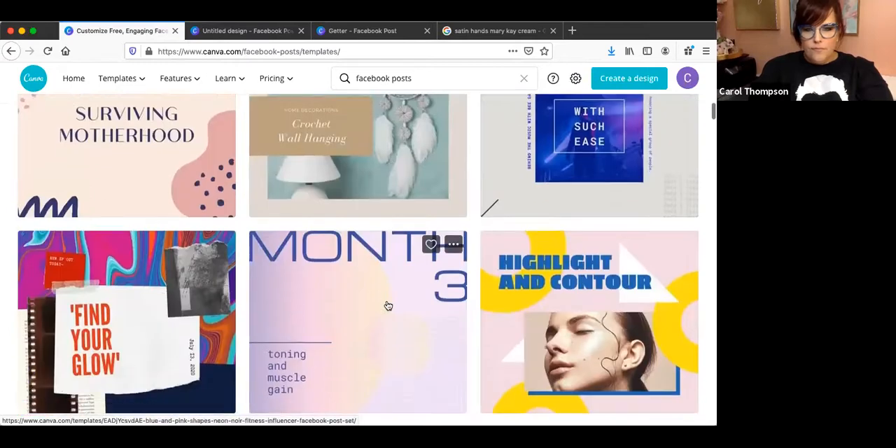
scroll(388, 306, "down", 10)
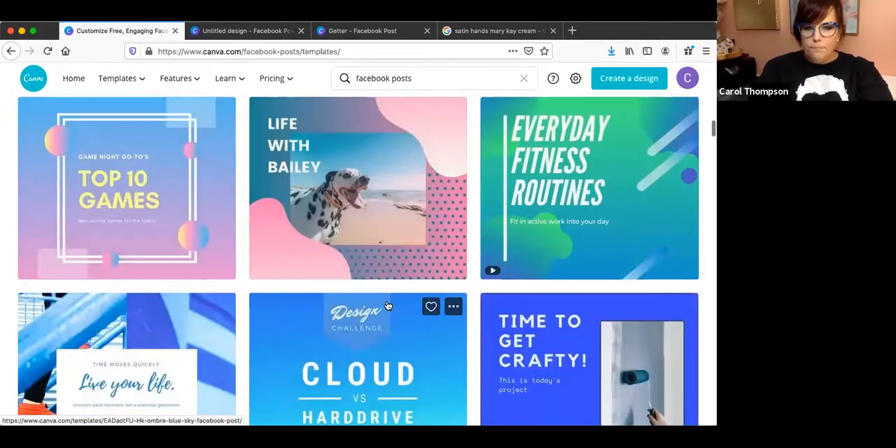
scroll(388, 306, "down", 5)
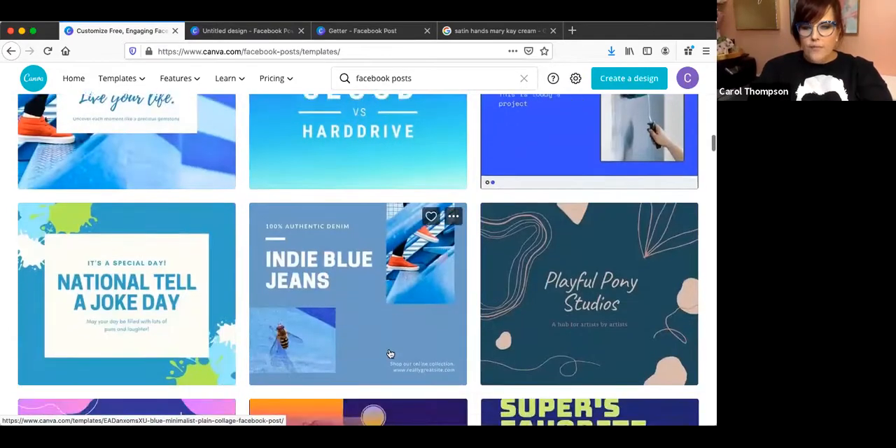
scroll(391, 353, "down", 5)
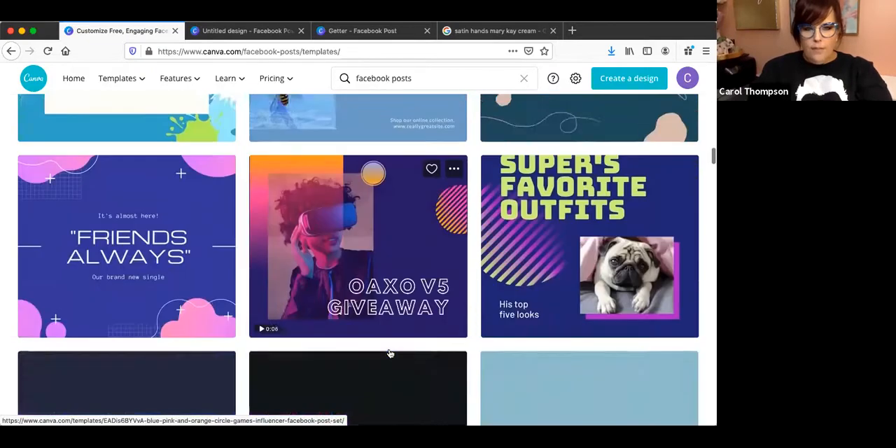
scroll(390, 354, "down", 5)
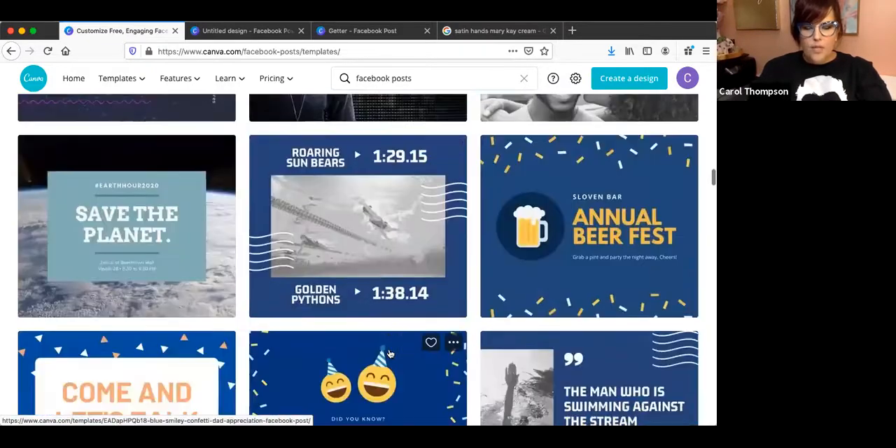
scroll(390, 354, "down", 5)
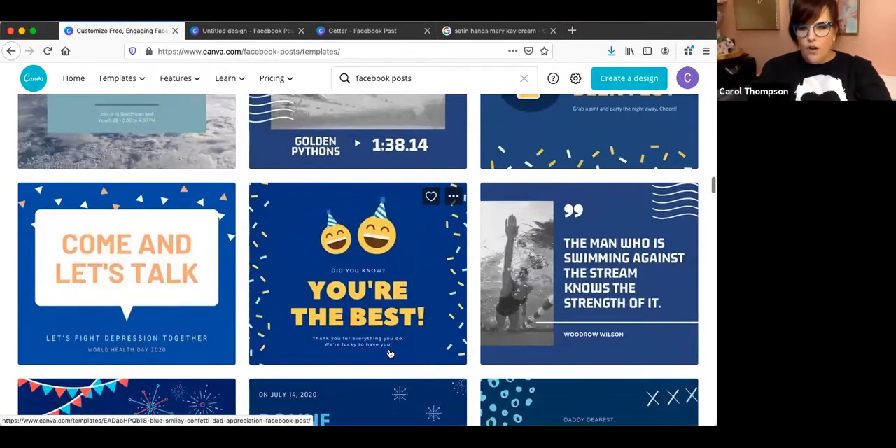
scroll(390, 353, "down", 5)
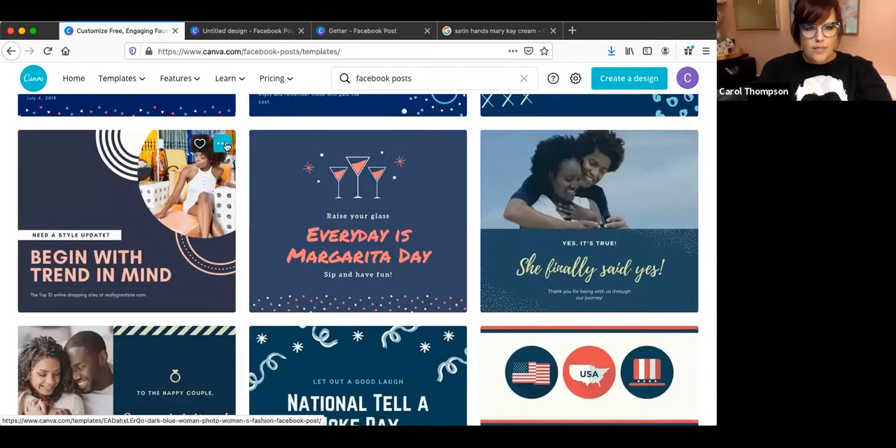
Create a design from the "Dark Blue Woman Photo Women's Fashion Facebook Post" template and show the uploaded images in it.
left_click(158, 239)
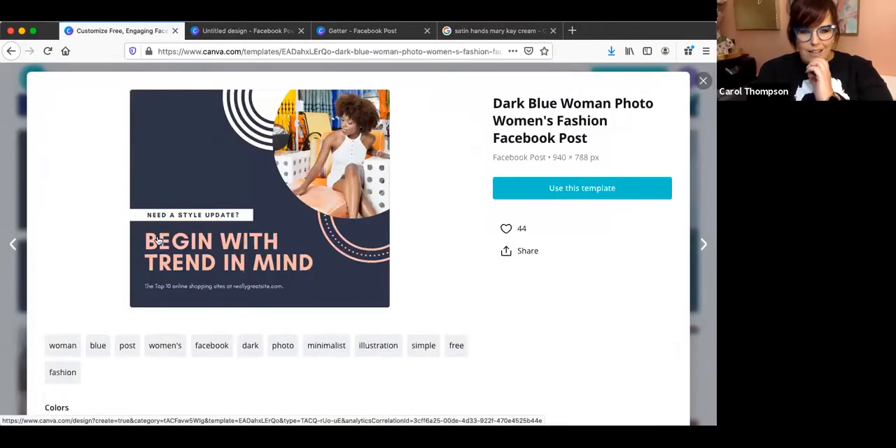
scroll(382, 322, "down", 5)
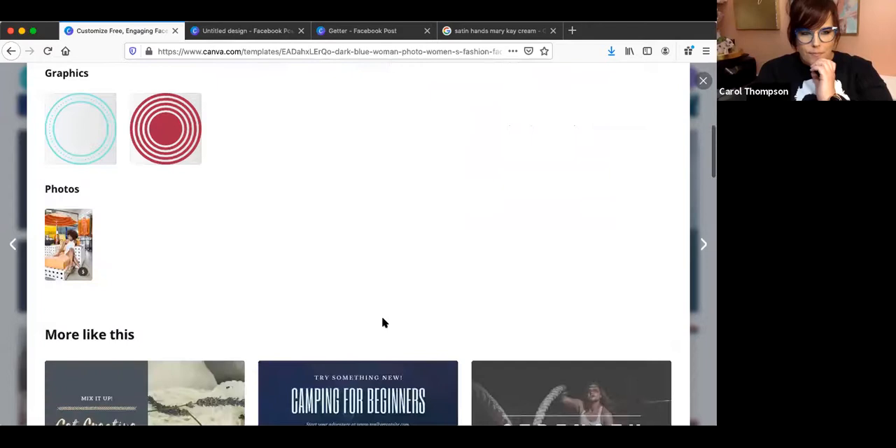
scroll(382, 320, "up", 5)
left_click(570, 186)
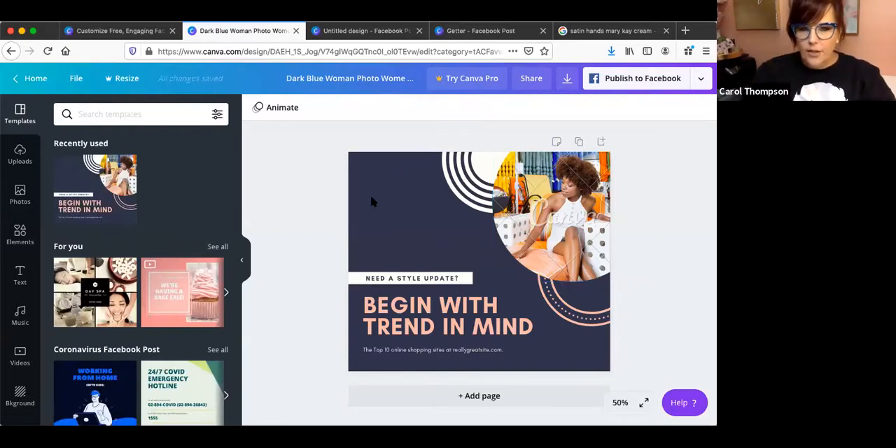
left_click(20, 148)
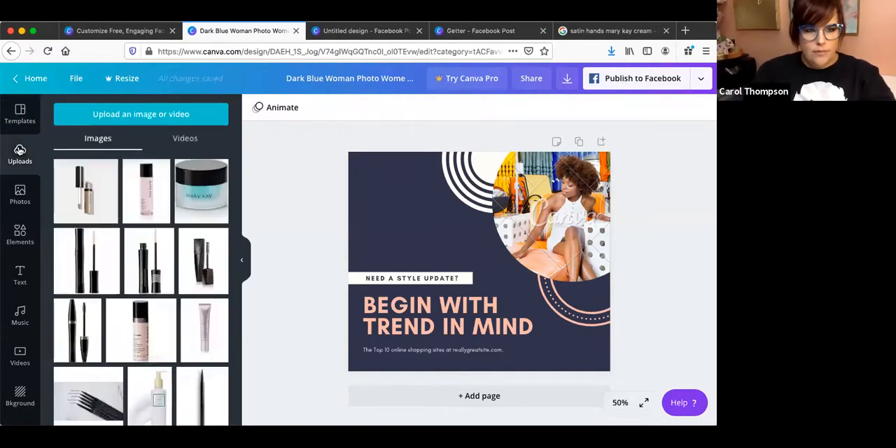
Replace the woman photo in the template's circular frame with the uploaded green Satin Hands tube photo.
scroll(145, 293, "down", 3)
scroll(145, 292, "down", 1)
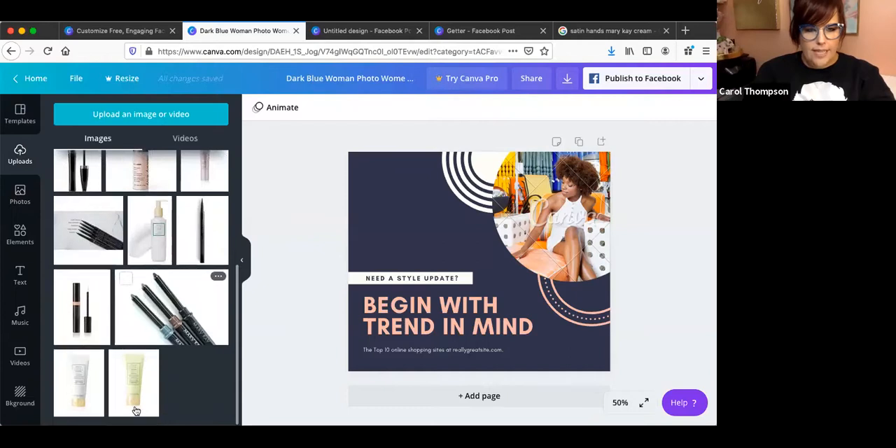
left_click_drag(137, 385, 574, 214)
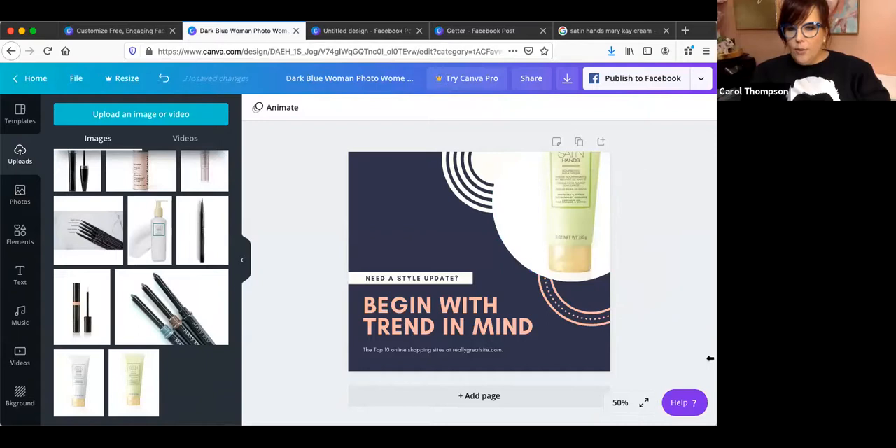
Nudge the circular photo frame slightly down and shift the picture inside it so more of the Satin Hands tube shows.
left_click(577, 243)
mouse_move(575, 242)
left_mouse_down()
mouse_move(444, 314)
mouse_move(492, 302)
mouse_move(473, 209)
mouse_move(448, 271)
mouse_move(554, 248)
mouse_move(558, 256)
mouse_move(565, 238)
mouse_move(568, 248)
left_mouse_up()
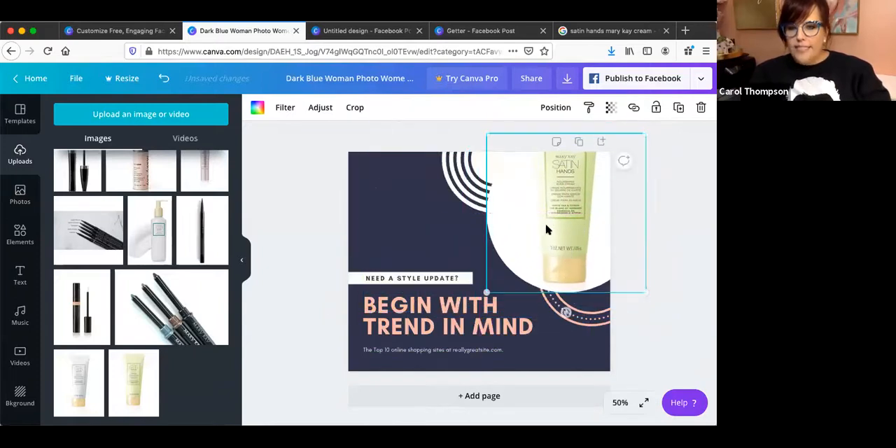
double_click(540, 217)
left_click_drag(559, 215, 569, 246)
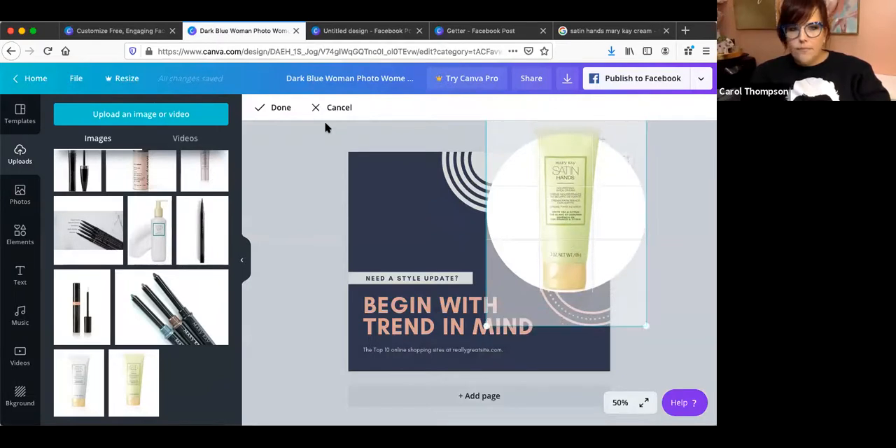
left_click(289, 109)
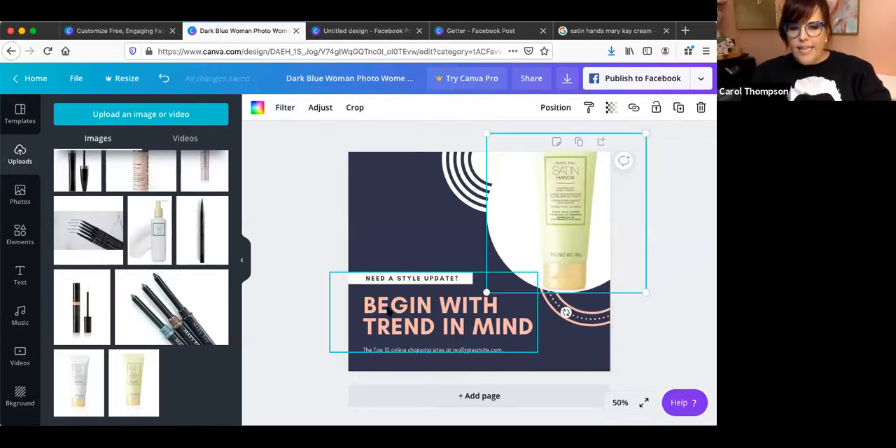
Recolor the headline word "BEGIN" with the olive green from the product photo's colors.
left_click(389, 312)
double_click(389, 312)
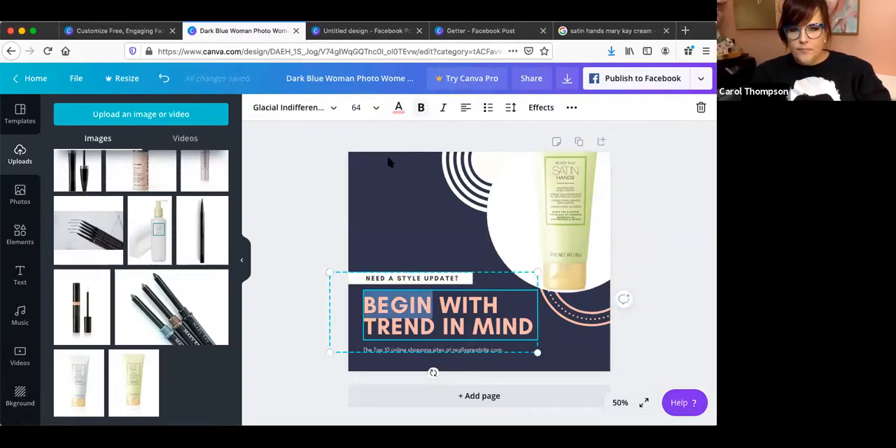
left_click(397, 110)
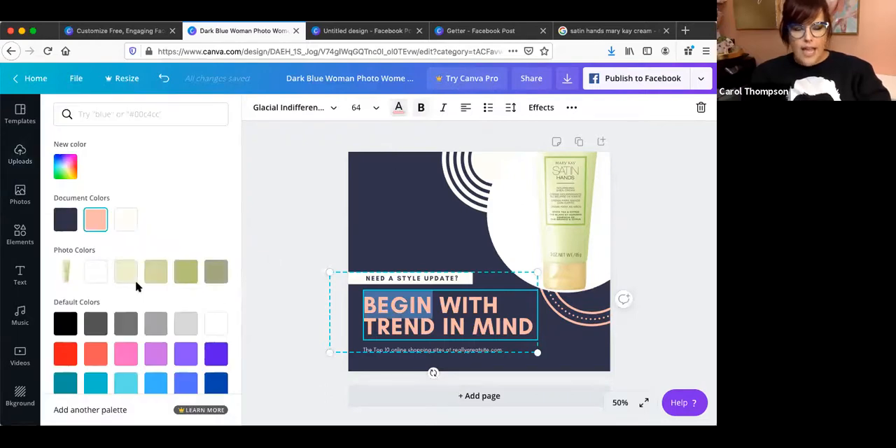
left_click(196, 276)
Recolor the headline word "MIND" with the beige from the product photo's colors.
left_click(470, 326)
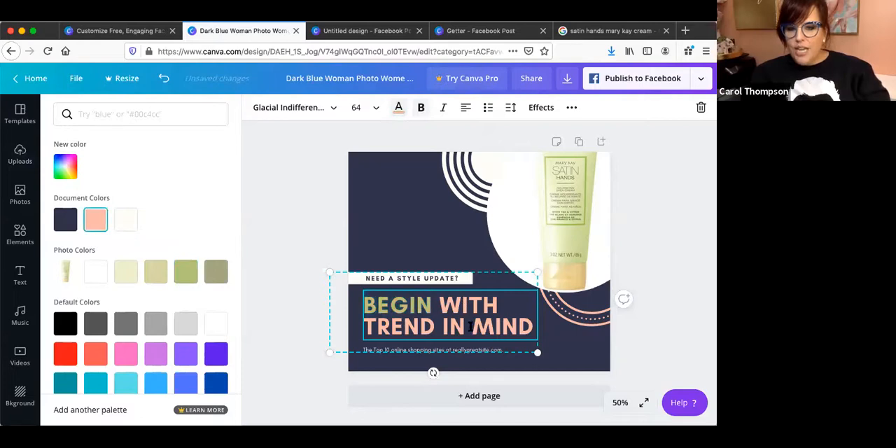
left_click_drag(474, 326, 540, 332)
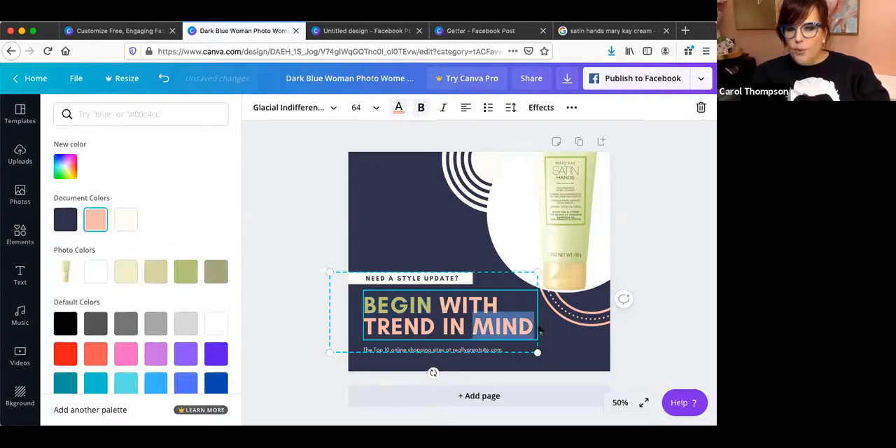
left_click(145, 279)
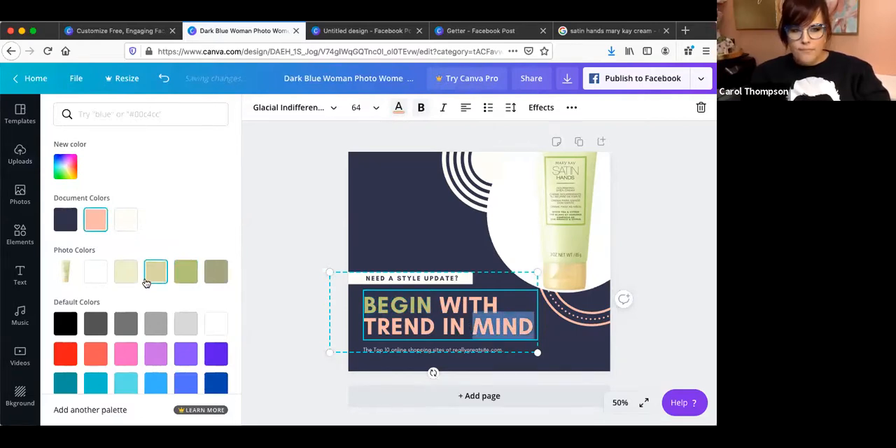
Replace the whole "BEGIN WITH TREND IN MIND" headline with "SATIN HANDS".
left_click(384, 329)
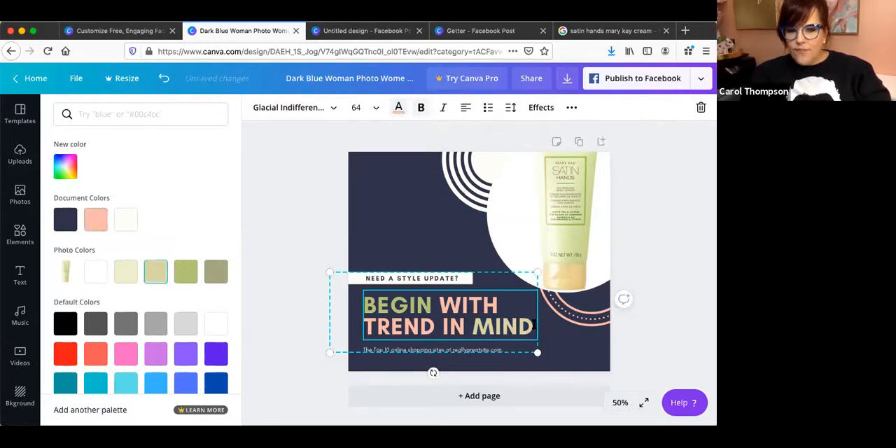
left_click_drag(531, 327, 363, 301)
type("SATIN HANDS")
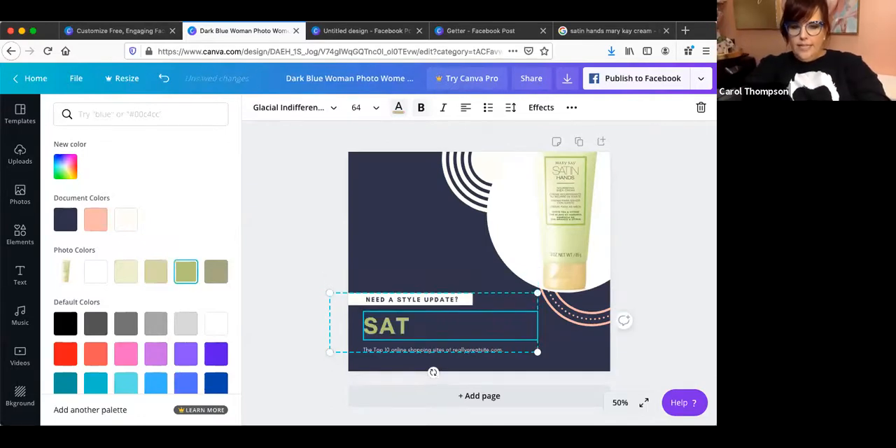
Replace the "NEED A STYLE UPDATE?" tagline with "HANDS DRIER THAN THE DESERT?".
left_click(451, 295)
left_click(460, 299)
left_click(460, 299)
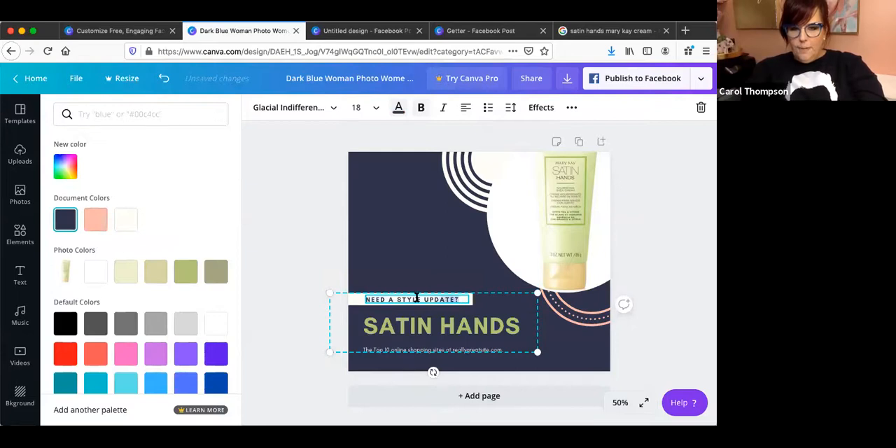
left_click_drag(464, 297, 371, 297)
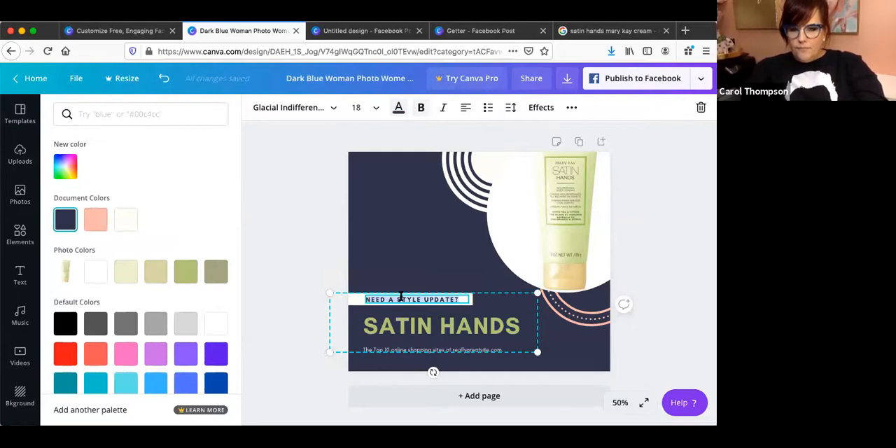
type("HANDS D")
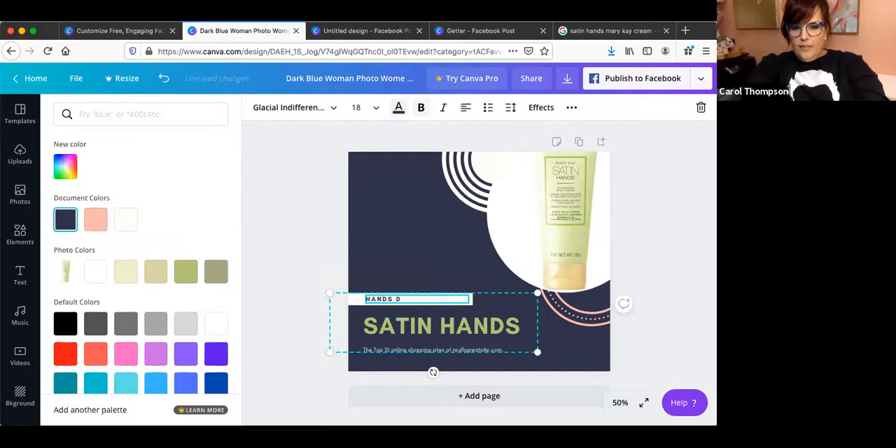
type("RIER THAN THE D")
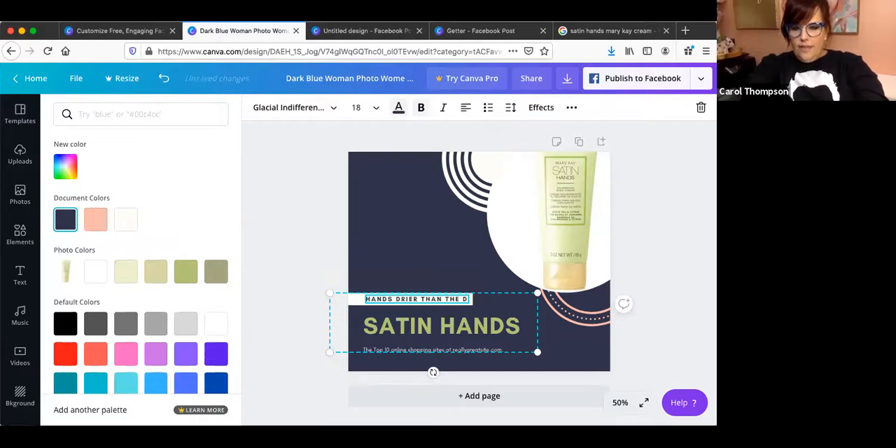
type("ESERT?")
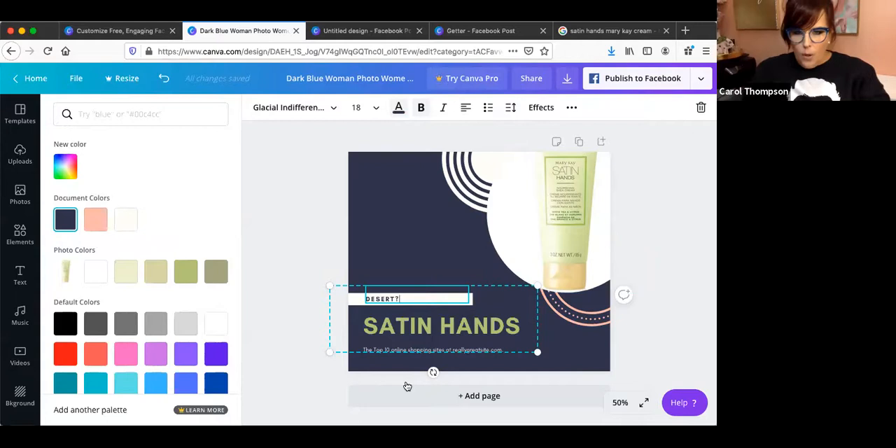
Scale the grouped text block down slightly and move it up and to the right on the design.
left_click(522, 324)
left_click_drag(537, 286, 517, 274)
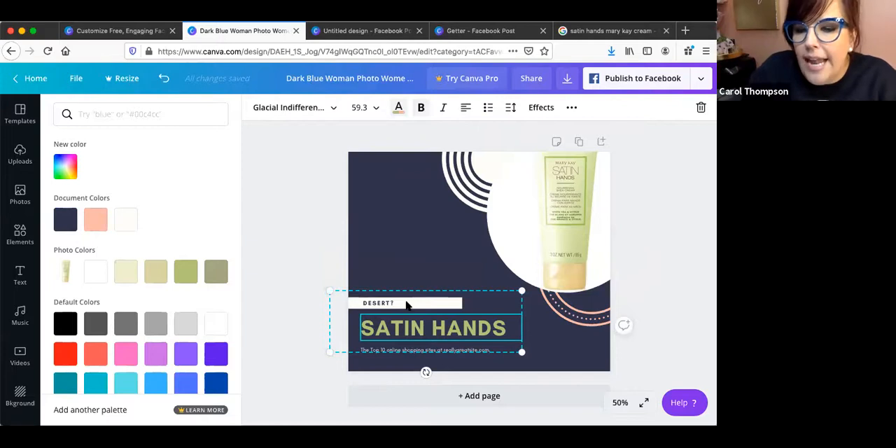
left_click_drag(407, 306, 435, 293)
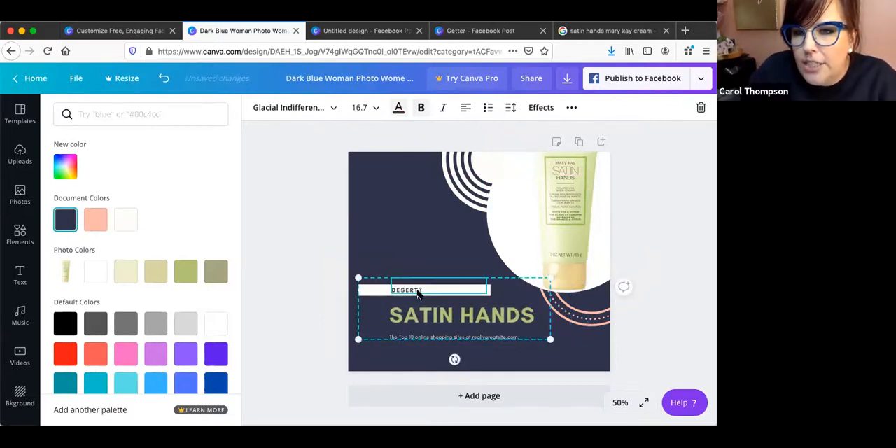
Ungroup the text block so the tagline, white bar, headline and small subline can be edited separately.
left_click(572, 107)
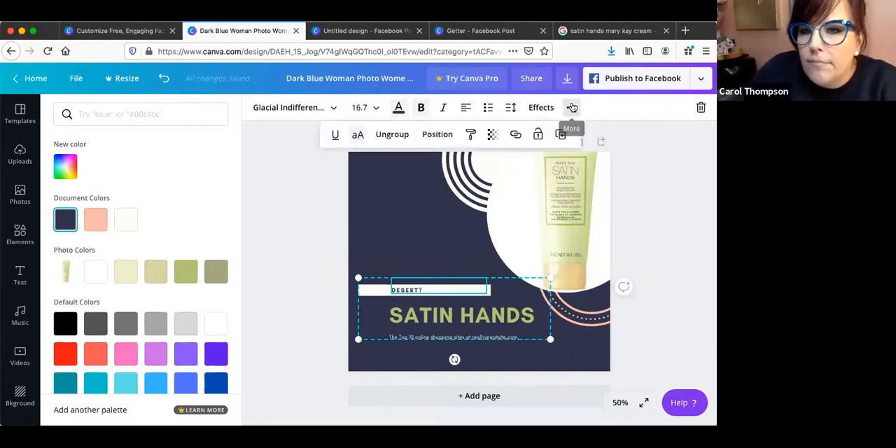
left_click(390, 135)
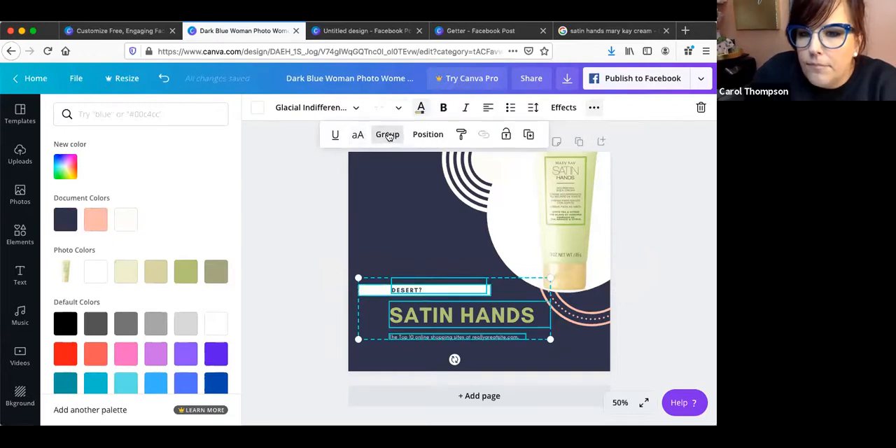
left_click(592, 357)
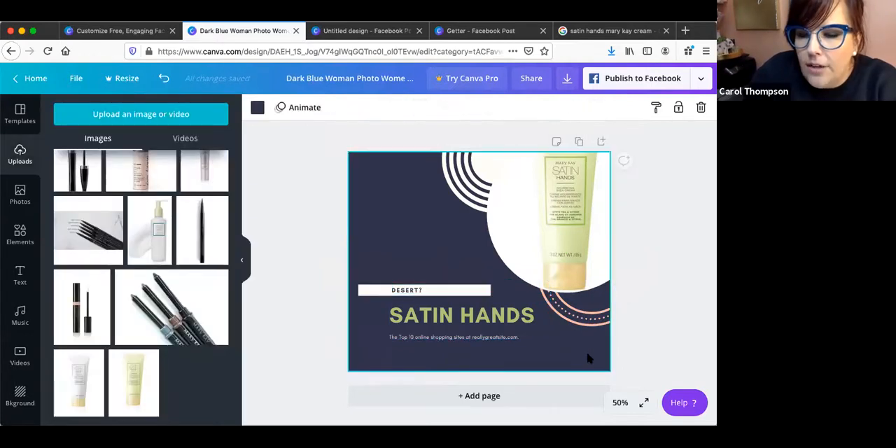
left_click(502, 339)
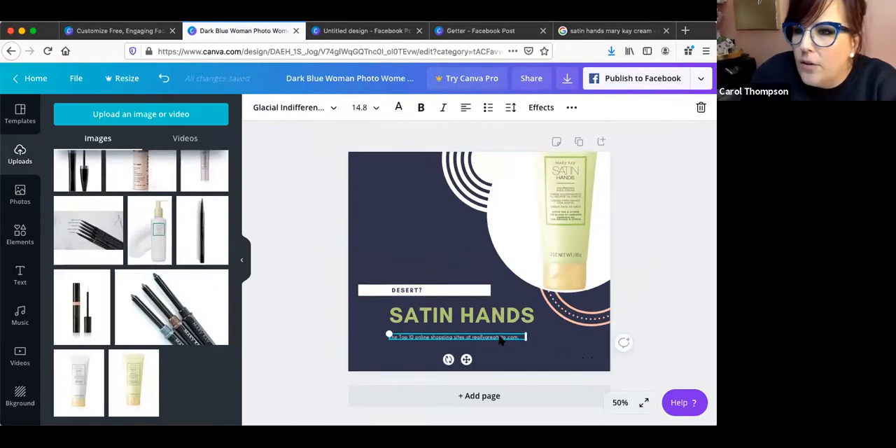
Enlarge the tagline to about size 21.3, widen its text box to fit one line and lower it toward the white bar.
left_click(455, 292)
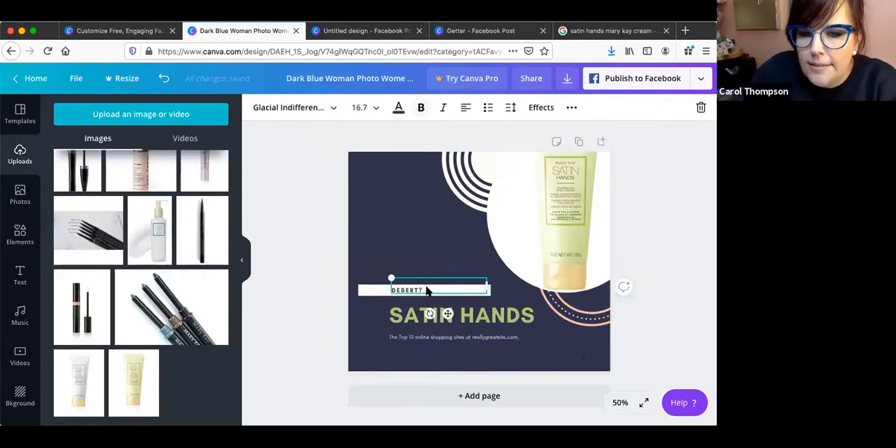
double_click(427, 290)
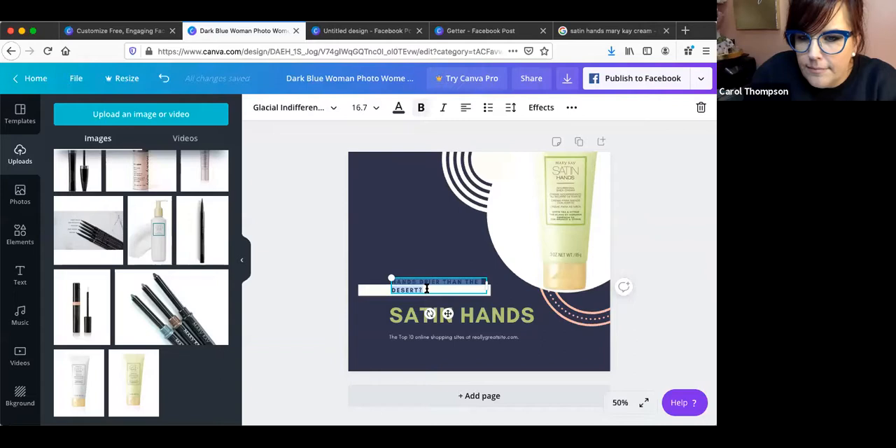
left_click_drag(387, 278, 367, 269)
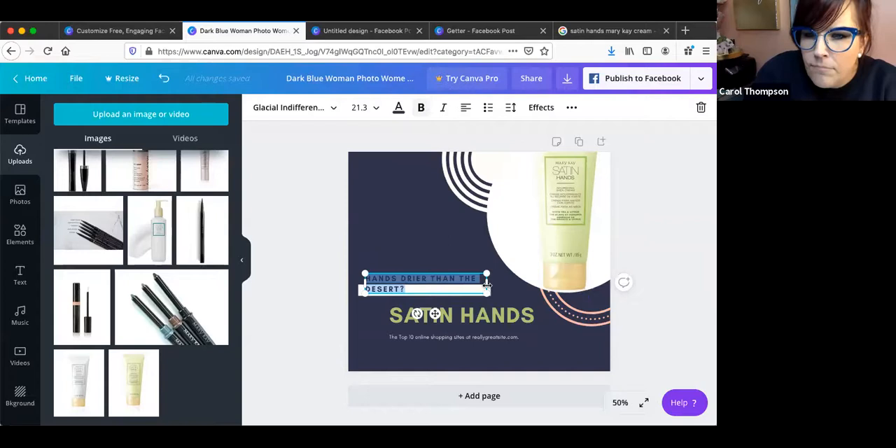
left_click_drag(487, 284, 524, 285)
left_click_drag(438, 288, 422, 297)
Lengthen the white bar to span the whole tagline and align the tagline on top of it.
left_click(425, 279)
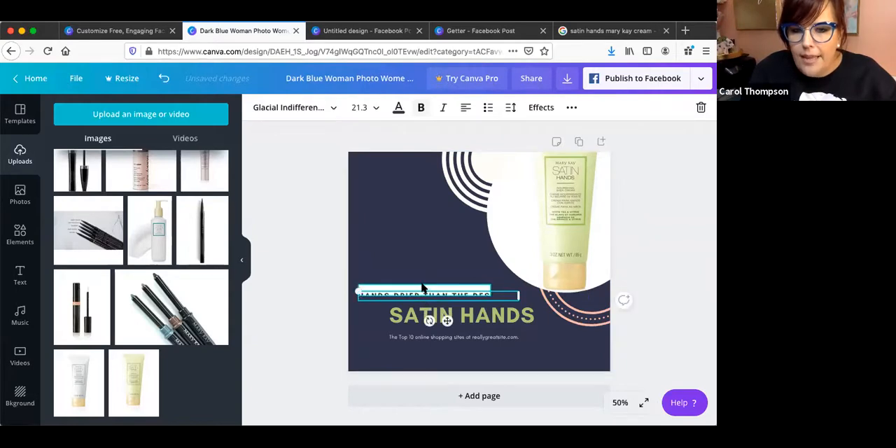
left_click(423, 288)
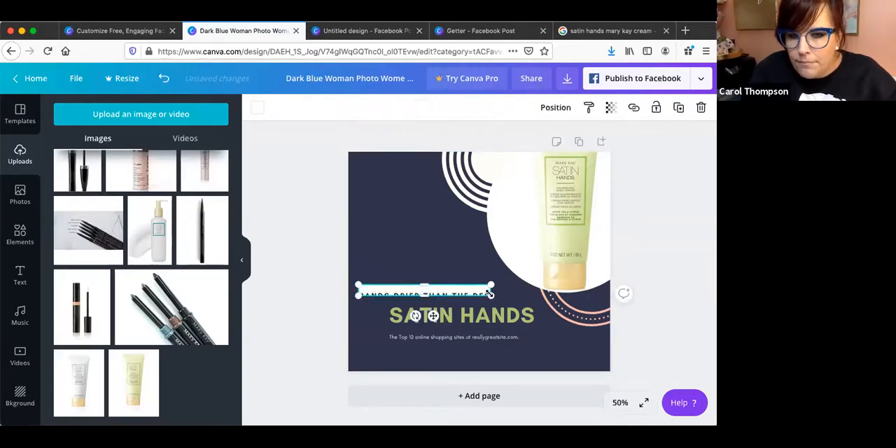
left_click_drag(488, 290, 512, 288)
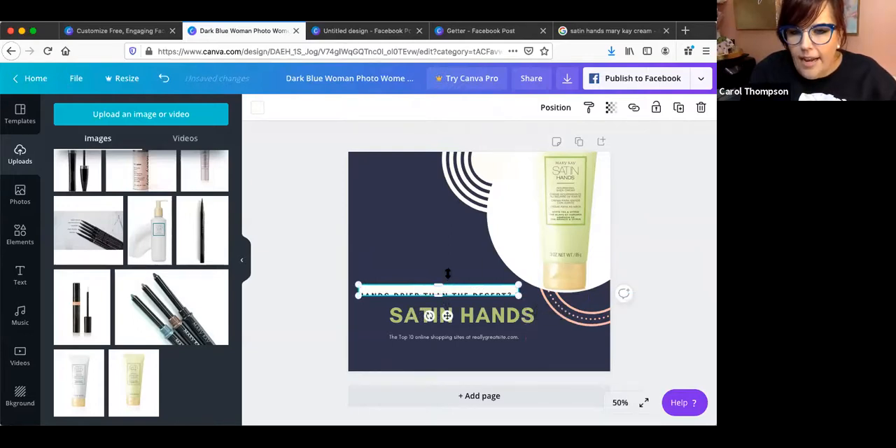
left_click_drag(455, 294, 455, 288)
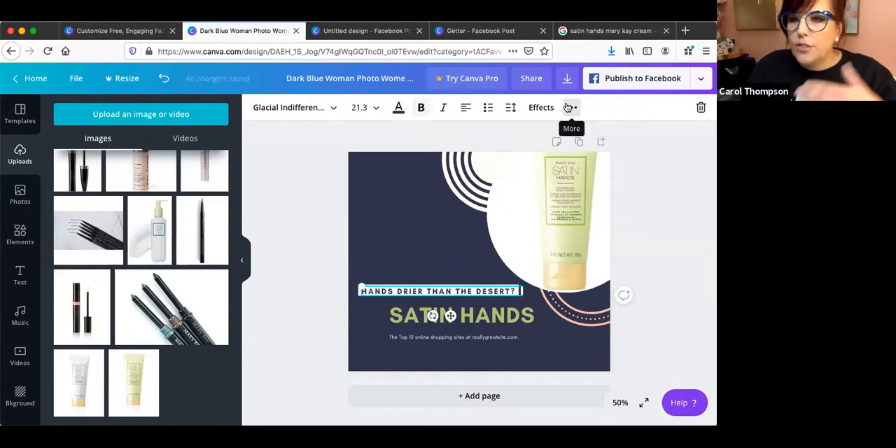
Delete the small "The Top 10 online shopping sites" line beneath the headline.
left_click(429, 257)
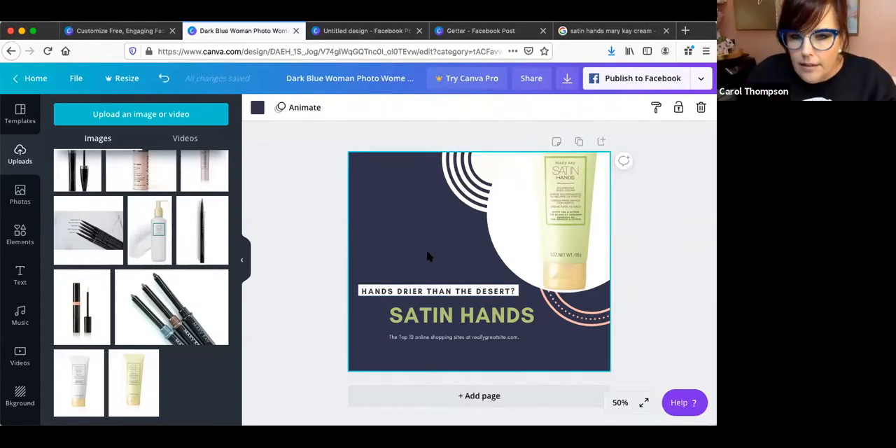
triple_click(477, 336)
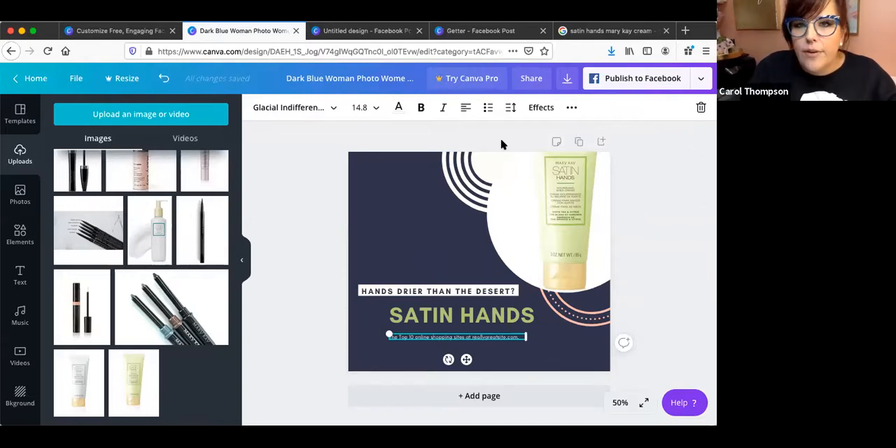
left_click(701, 107)
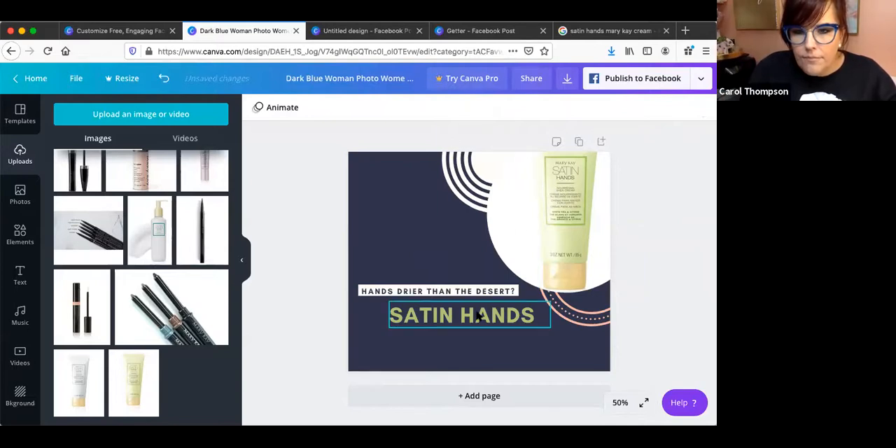
Add the word "CREAM" after "SATIN HANDS" in the headline.
left_click(510, 316)
left_click(544, 313)
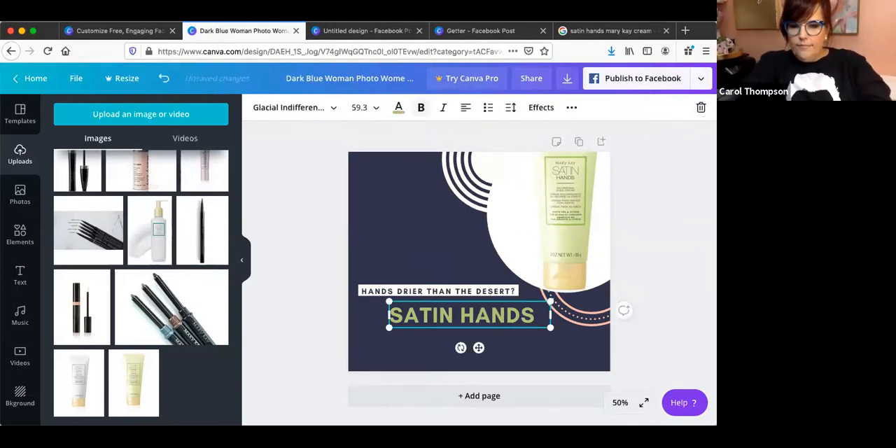
type("CREAM")
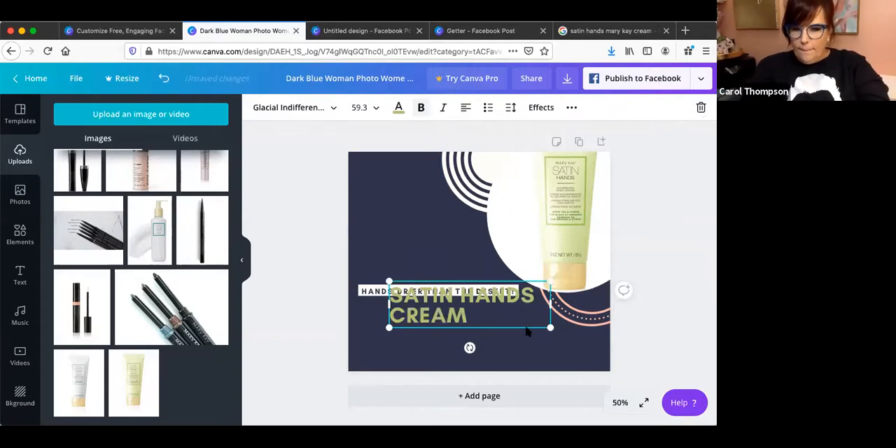
Try shrinking the headline to size 54.4, lowering it beneath the tagline and reducing its font size to 18.
left_click_drag(550, 328, 533, 343)
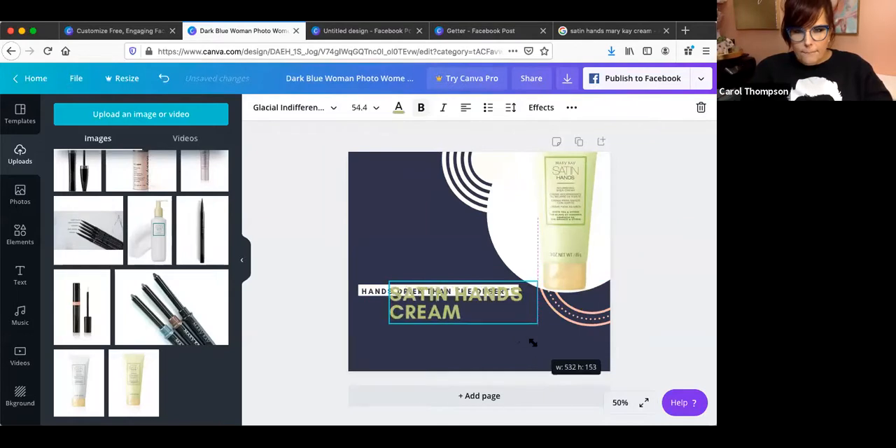
left_click_drag(477, 281, 478, 313)
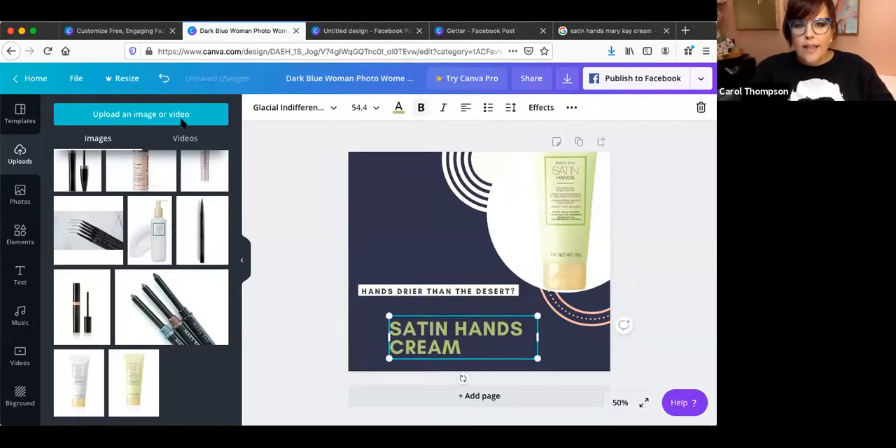
left_click(360, 107)
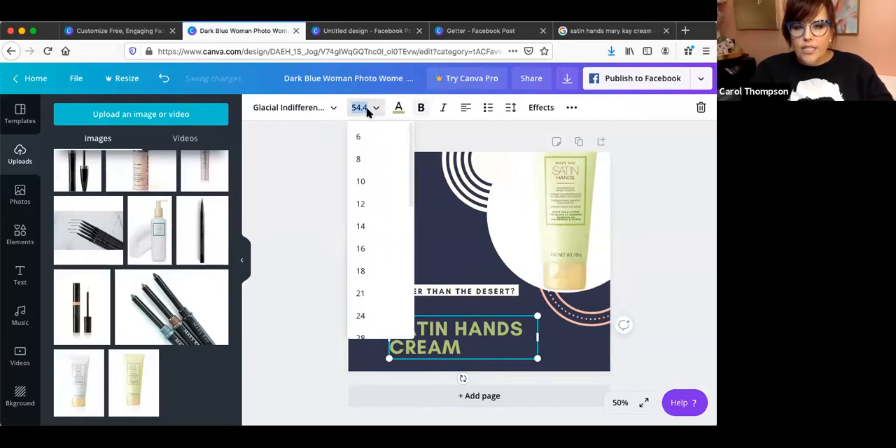
left_click(372, 267)
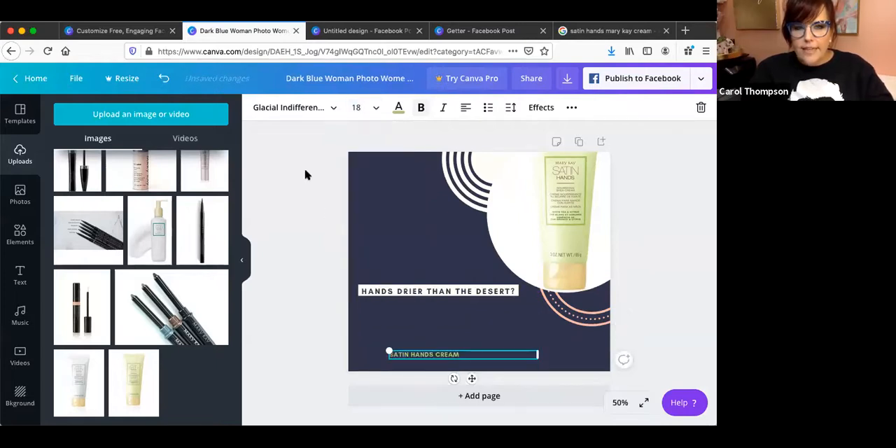
Try the headline in Anton, return it to Glacial Indifference and undo the headline's size and position changes.
left_click(309, 109)
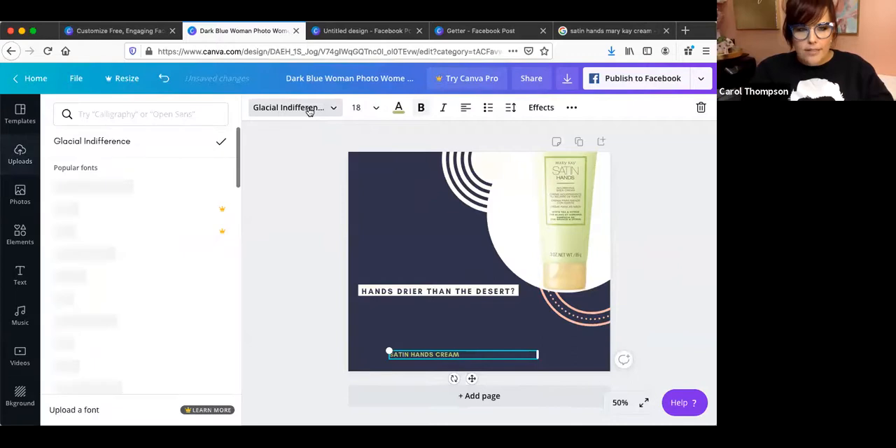
left_click(82, 341)
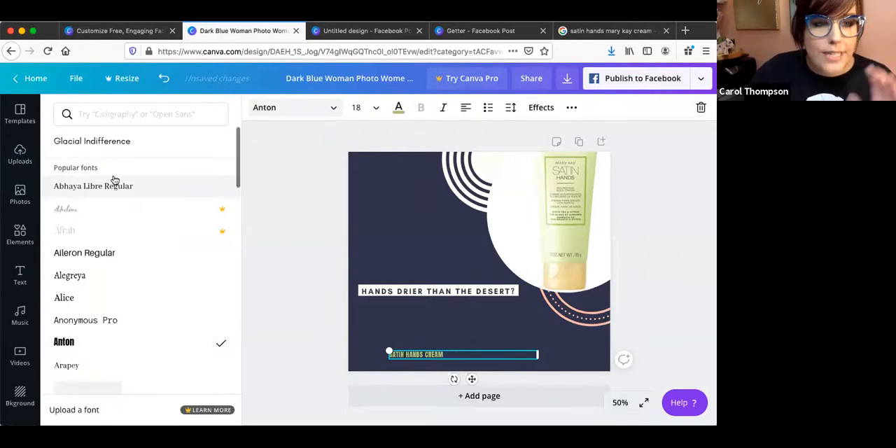
left_click(110, 141)
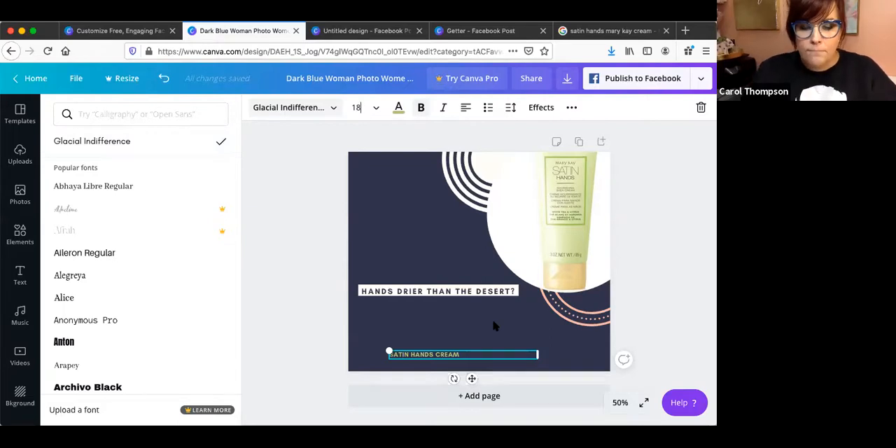
left_click(461, 323)
key("ctrl+z")
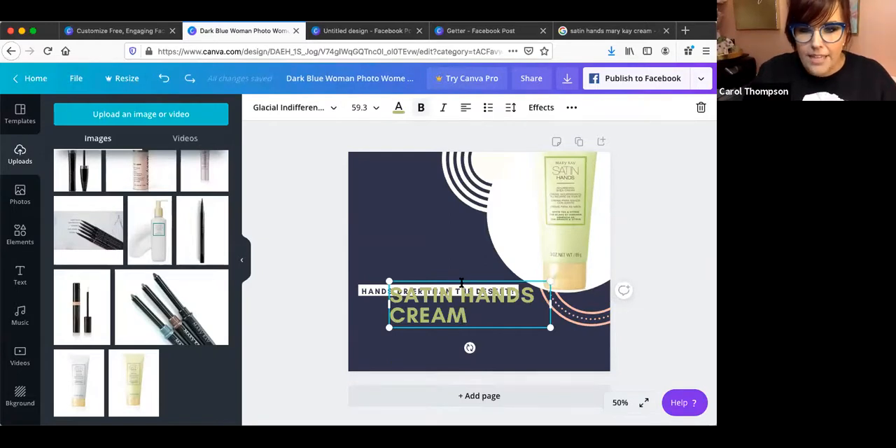
Place the headline below the tagline and narrow its text box so each word sits on its own line.
left_click_drag(444, 315, 430, 337)
left_click_drag(448, 301, 448, 301)
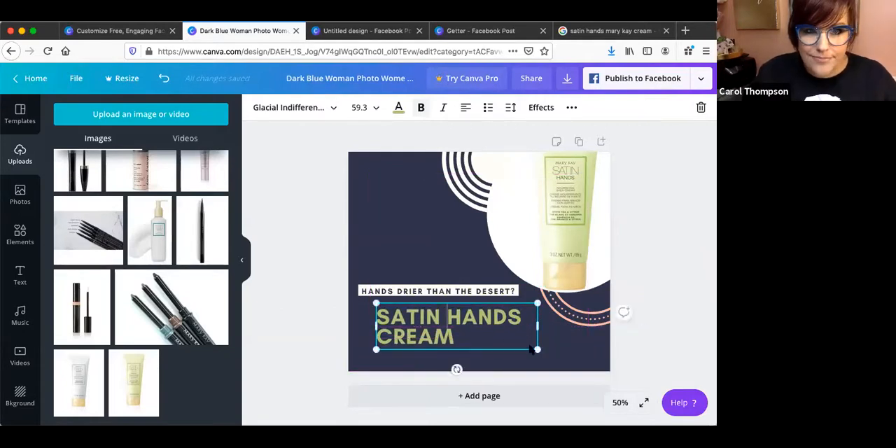
left_click_drag(538, 326, 467, 325)
left_click_drag(451, 282, 491, 298)
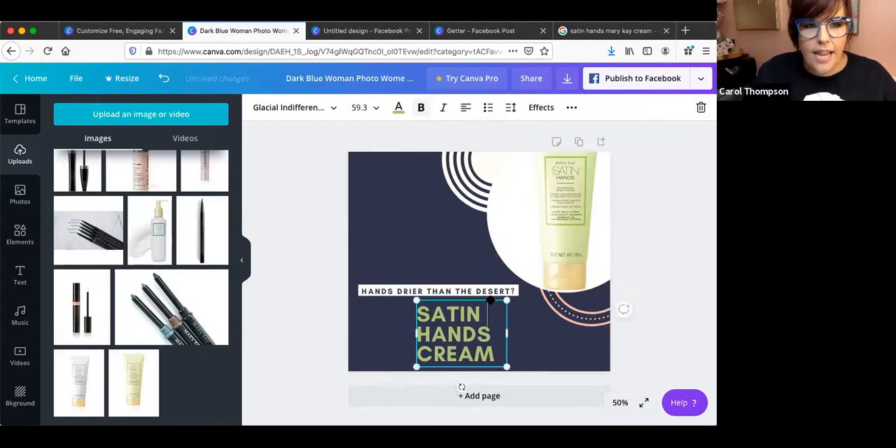
Add a body text box to the page and clear its placeholder text.
left_click(20, 275)
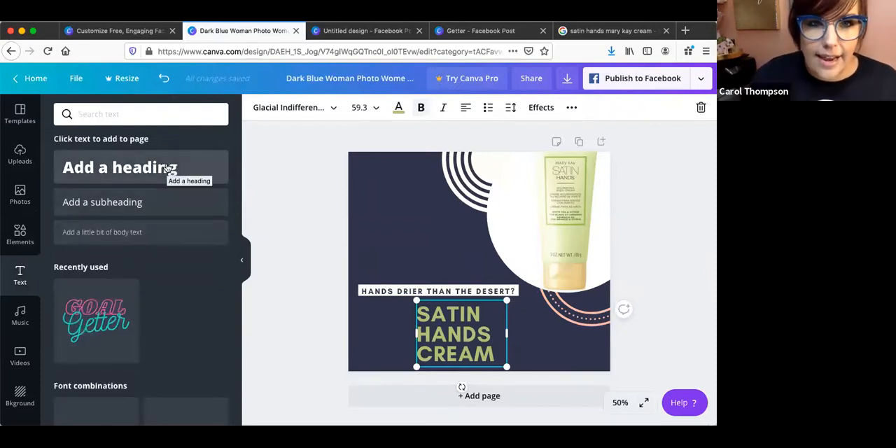
left_click(147, 237)
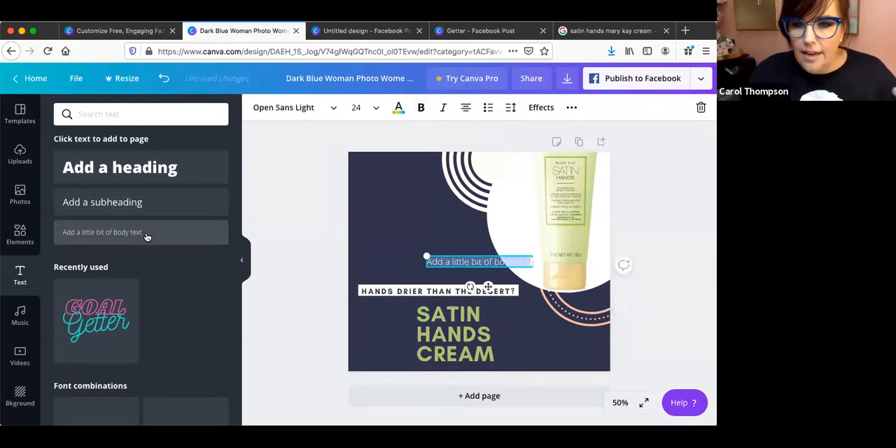
double_click(476, 260)
right_click(524, 258)
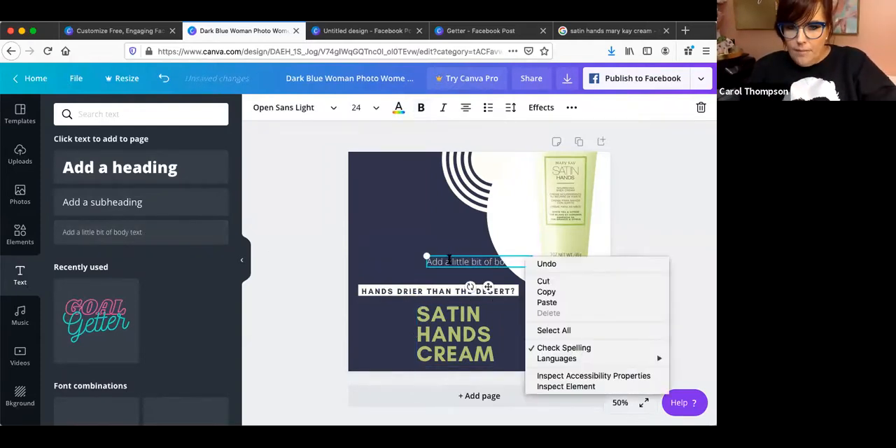
left_click(436, 260)
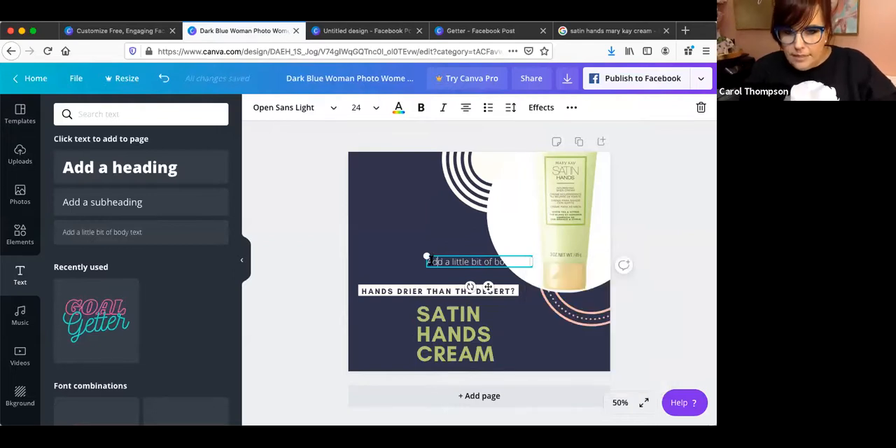
left_click_drag(429, 261, 533, 262)
key("BackSpace")
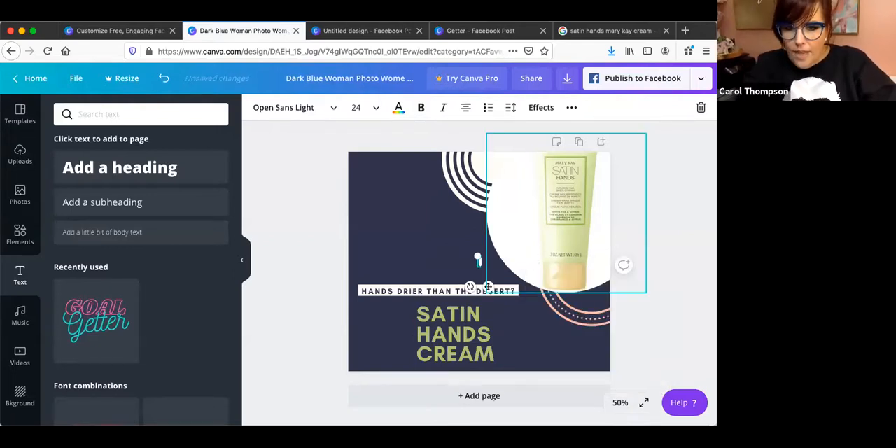
Enter the price "$13" in the new text box, enlarge it to size 110 and place it beside the headline.
type("$13")
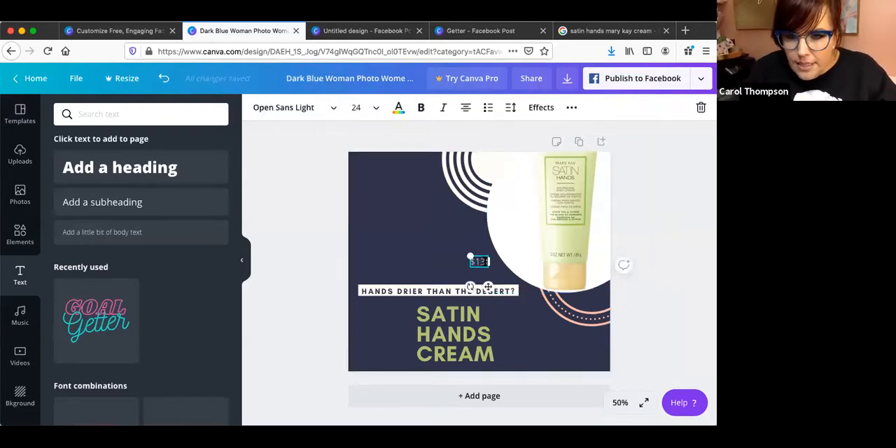
type("t")
key("BackSpace")
left_click_drag(488, 269, 544, 344)
mouse_move(529, 314)
left_mouse_down()
mouse_move(474, 275)
mouse_move(515, 274)
mouse_move(536, 308)
mouse_move(531, 299)
left_mouse_up()
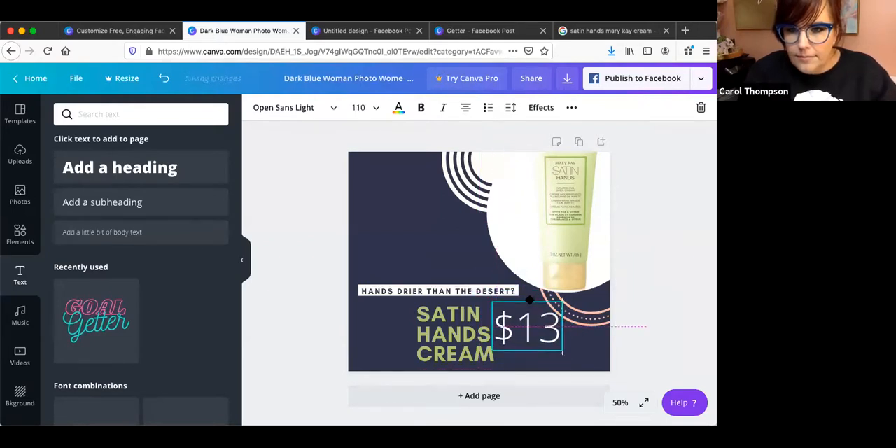
Recolor the pink ring below the product photo with the pale cream-green photo color.
left_click(602, 322)
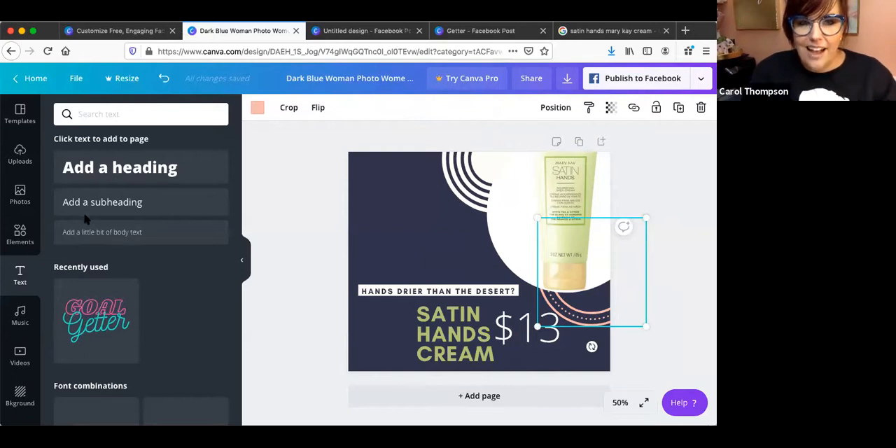
left_click(257, 109)
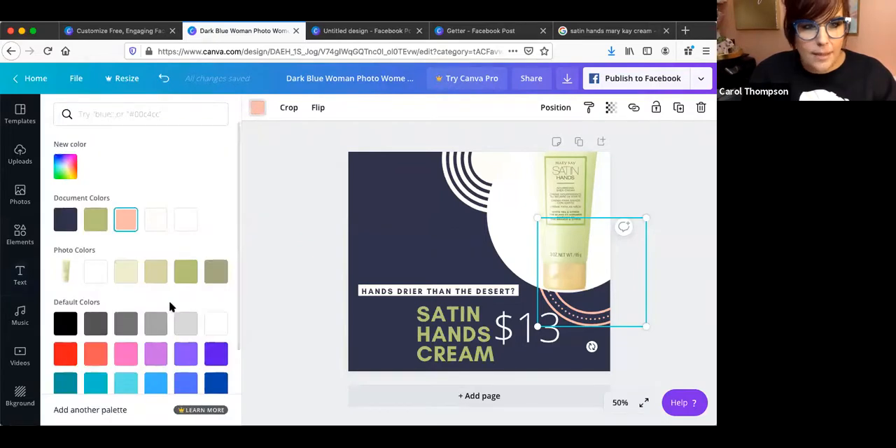
left_click(125, 271)
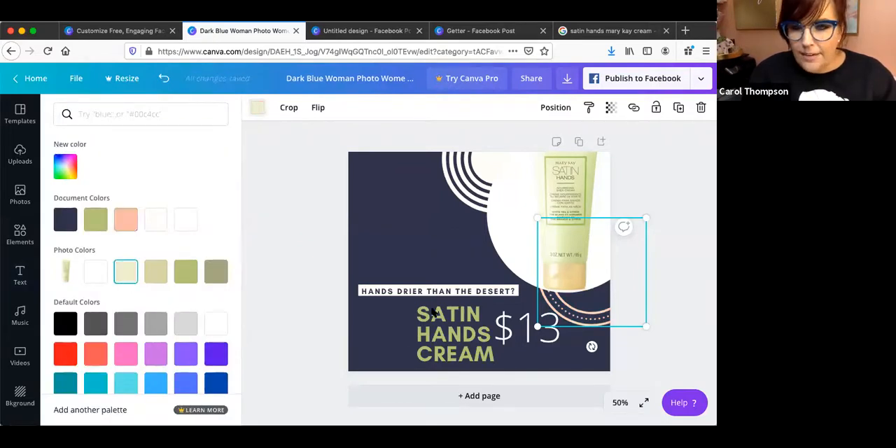
Recolor the white concentric circles at the top of the page with the headline's olive green.
left_click(519, 195)
left_click(470, 182)
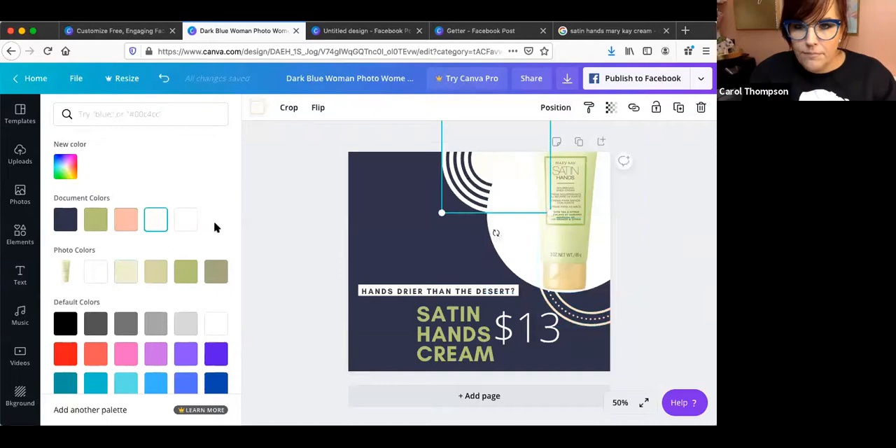
left_click(95, 221)
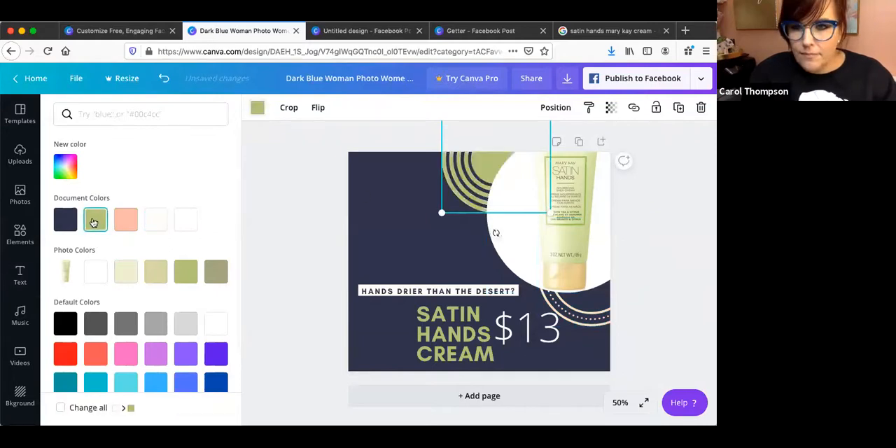
left_click(367, 233)
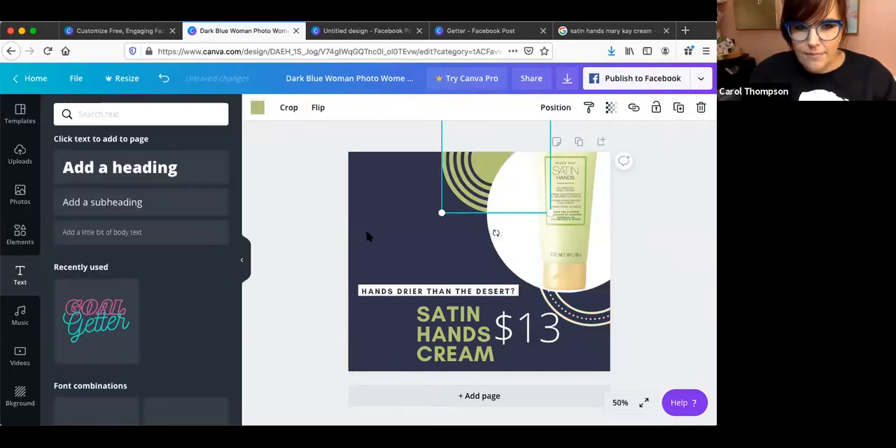
Try the photo's beige, cream and gray-green tones on the page background and settle on the default medium-dark gray.
left_click(406, 222)
left_click(257, 107)
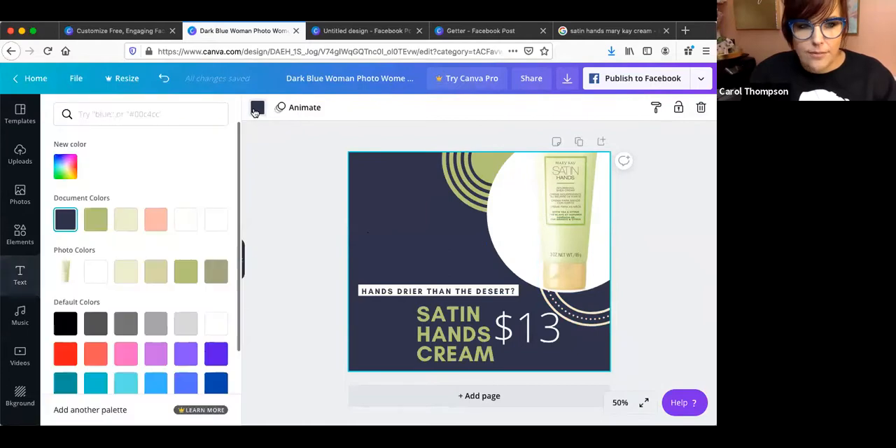
left_click(155, 273)
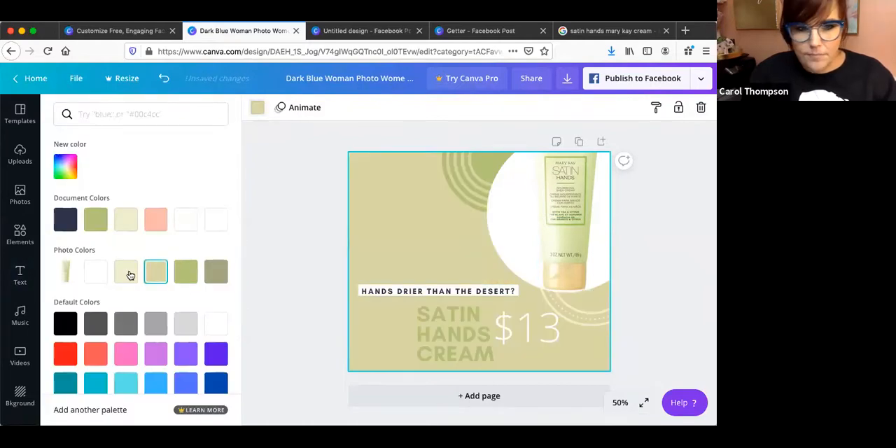
left_click(117, 275)
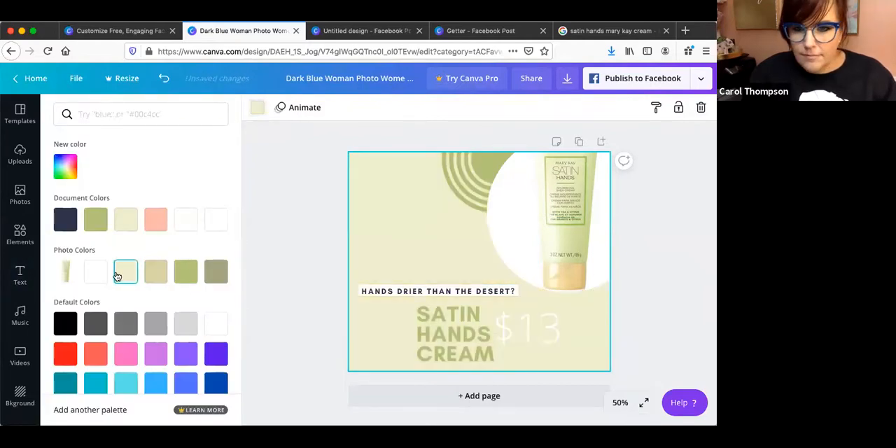
left_click(210, 277)
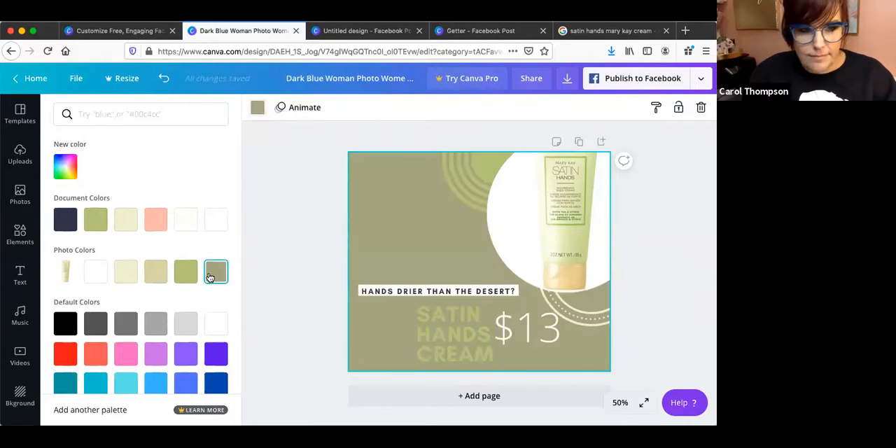
left_click(124, 328)
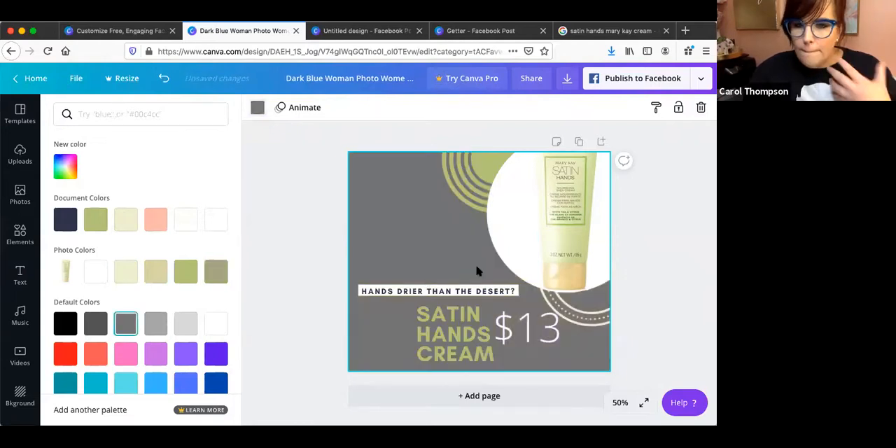
left_click(708, 305)
Change the "$13" price to Glacial Indifference and lower it slightly beside the headline.
left_click(530, 336)
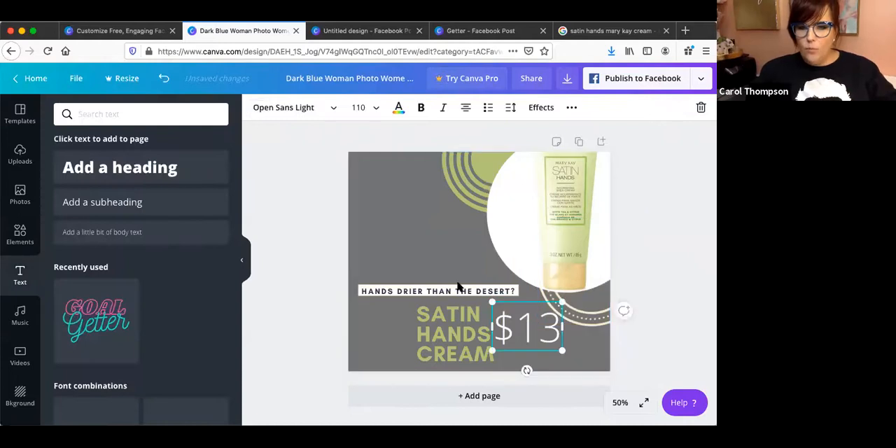
left_click(313, 109)
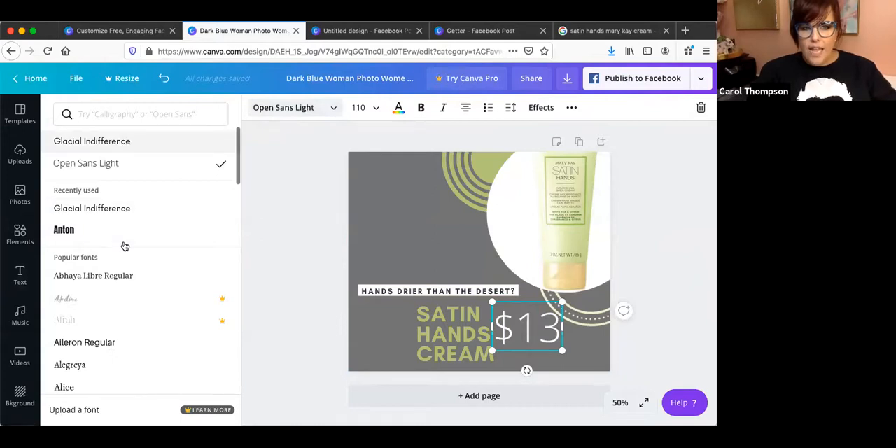
left_click(135, 143)
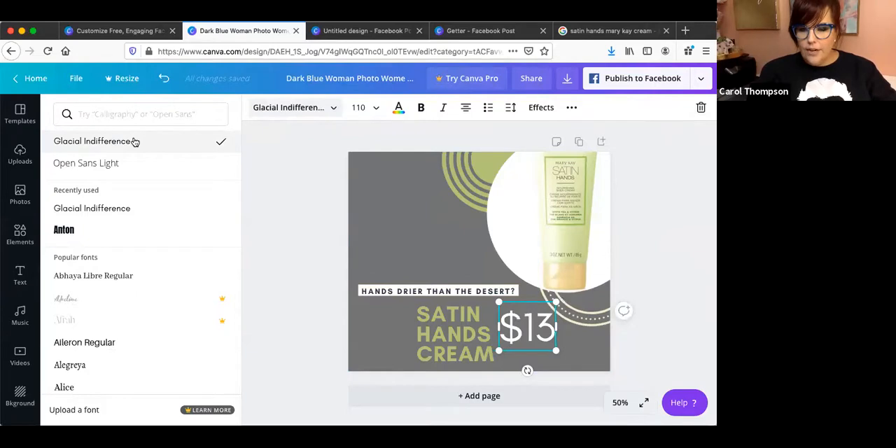
left_click(530, 343)
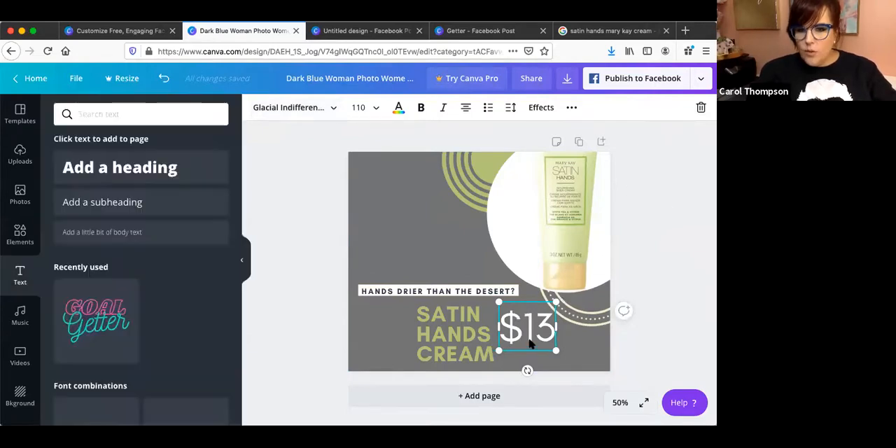
left_click(646, 330)
left_click_drag(544, 328, 543, 333)
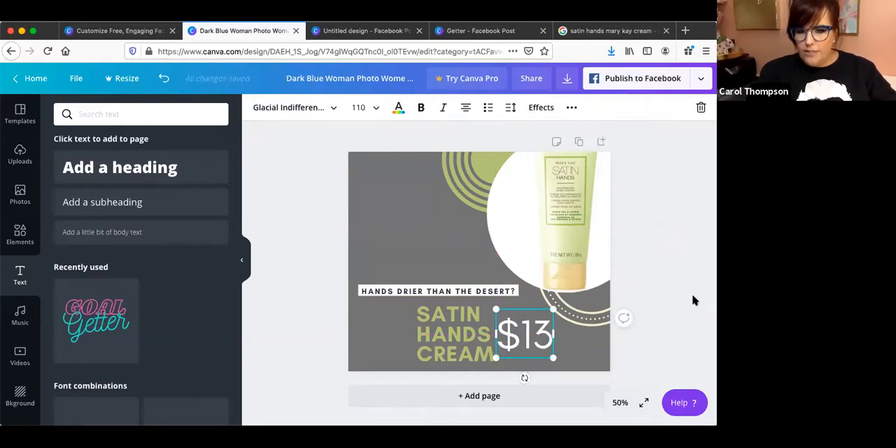
left_click(676, 293)
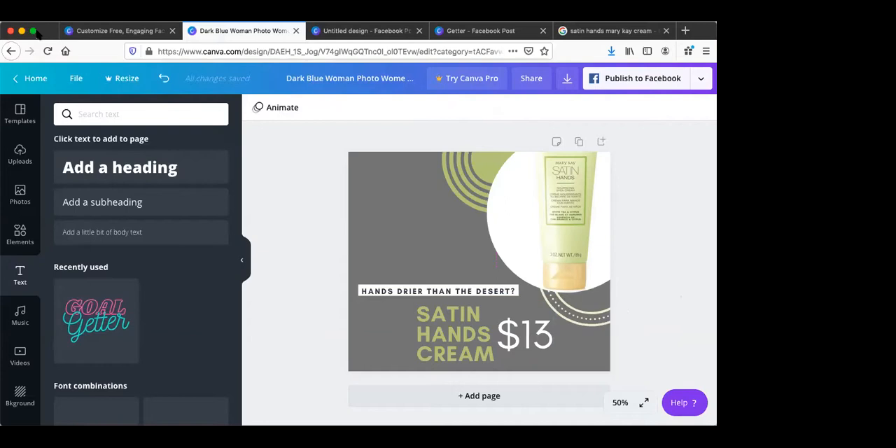
Browse the elements library's shapes, frames, grids and illustration collections for graphics to decorate the post.
left_click(26, 238)
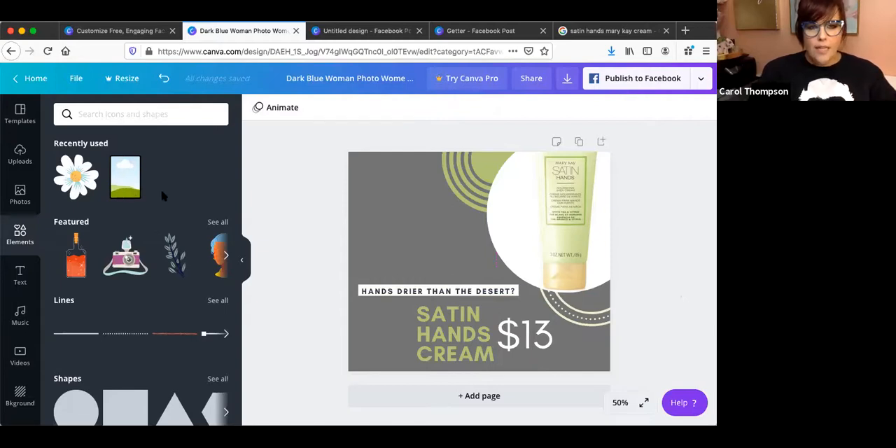
scroll(163, 196, "down", 2)
scroll(164, 197, "up", 1)
scroll(164, 196, "down", 7)
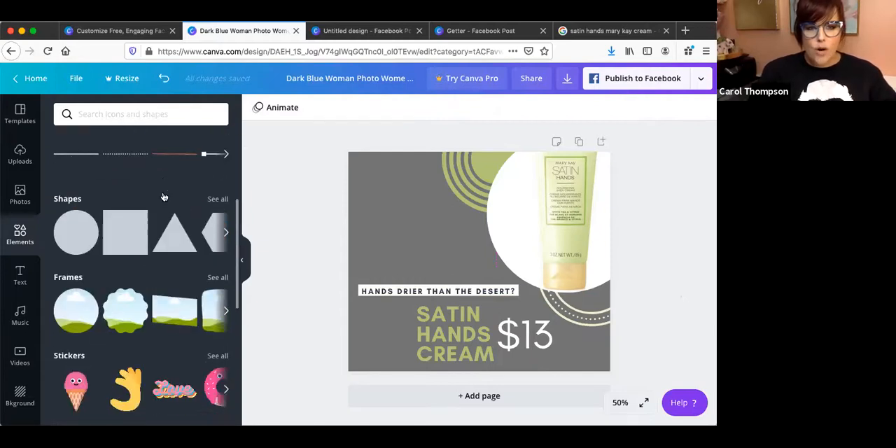
scroll(164, 196, "down", 7)
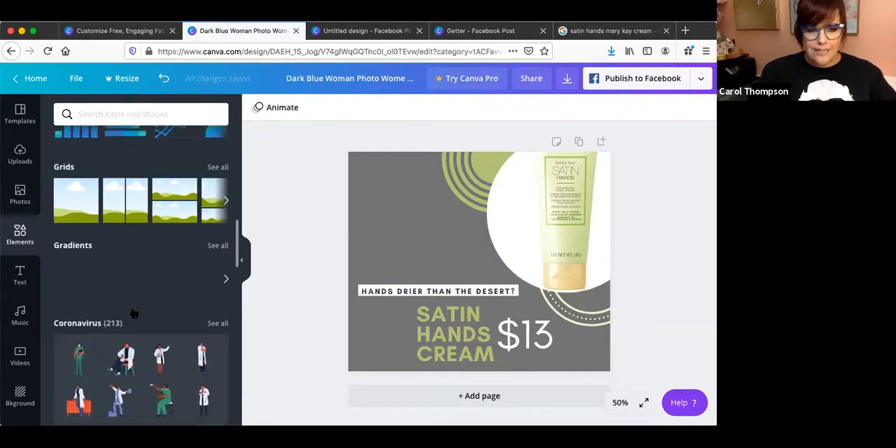
scroll(134, 314, "down", 10)
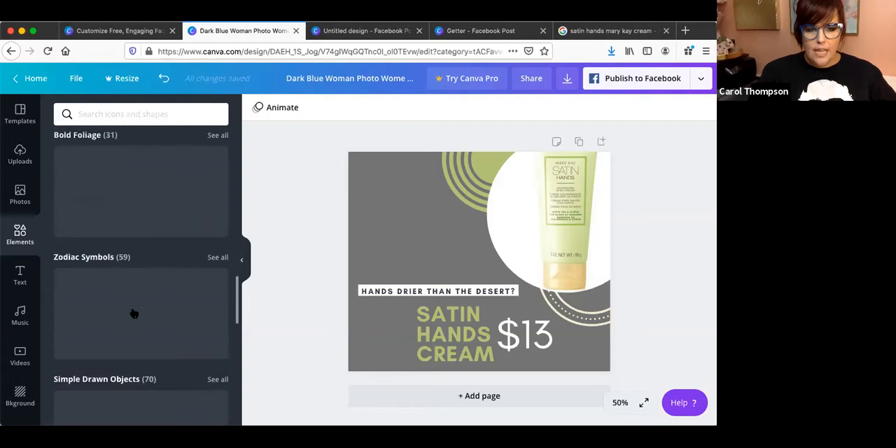
scroll(134, 314, "down", 3)
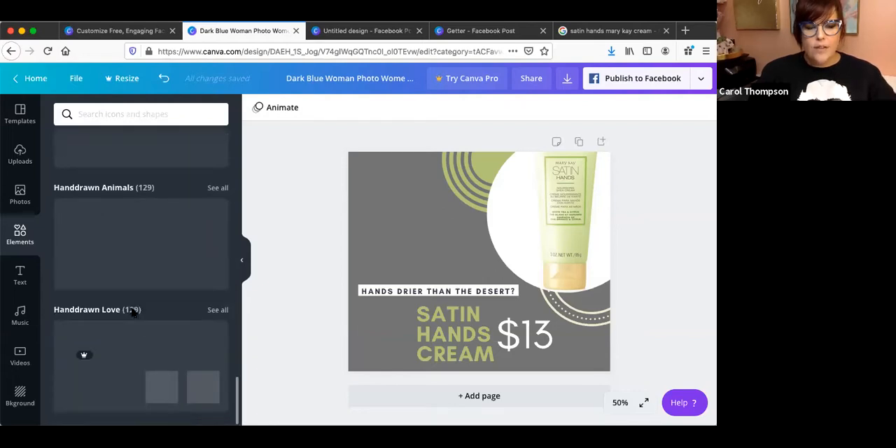
scroll(133, 313, "down", 3)
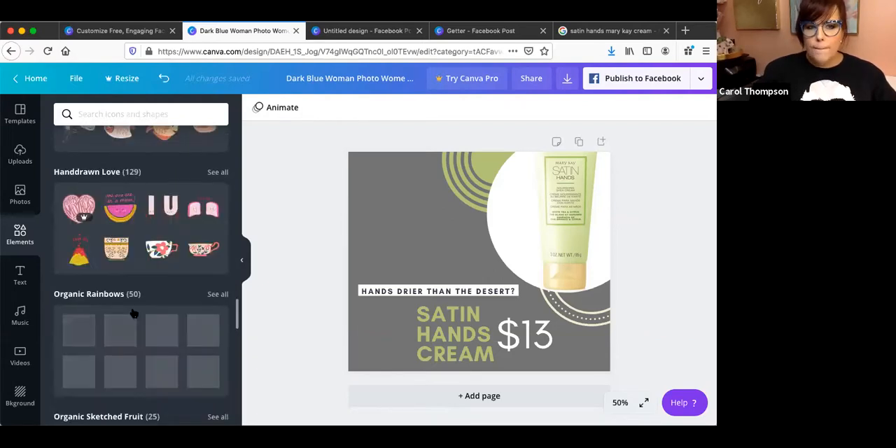
scroll(133, 313, "down", 5)
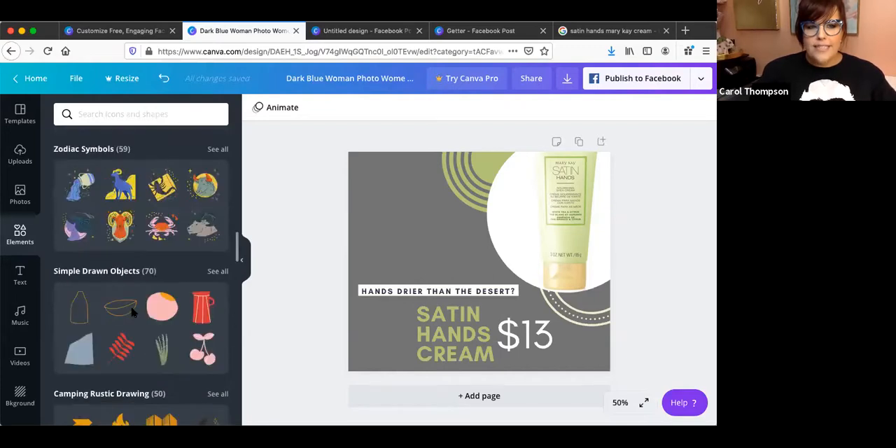
scroll(133, 314, "up", 10)
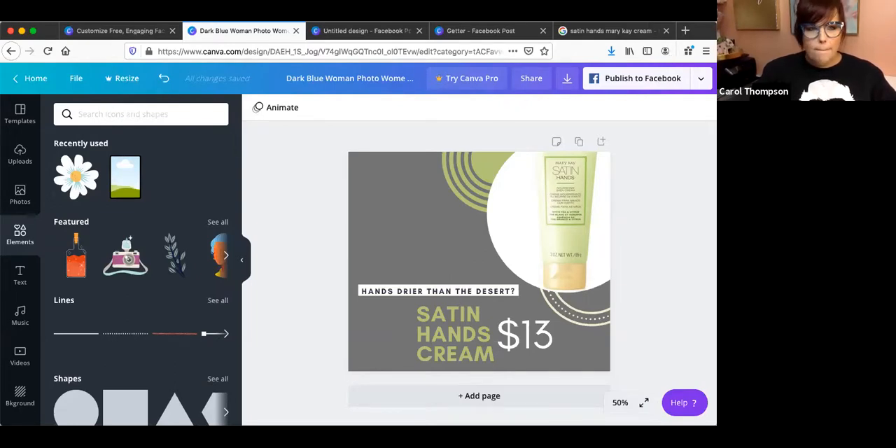
Add a square shape and reshape it into a wide, thin olive green bar covering the "HANDS DRIER THAN THE DESERT?" tagline.
scroll(141, 313, "down", 3)
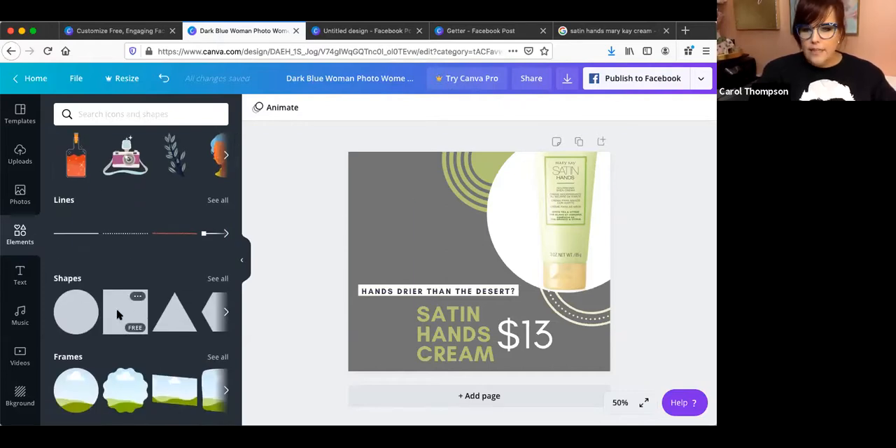
left_click(119, 316)
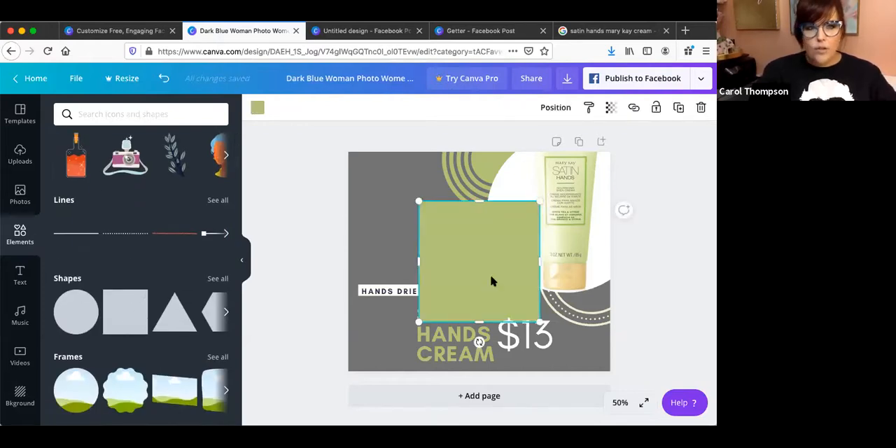
left_click_drag(478, 315, 422, 266)
left_click_drag(418, 215, 421, 278)
left_click_drag(474, 287, 519, 287)
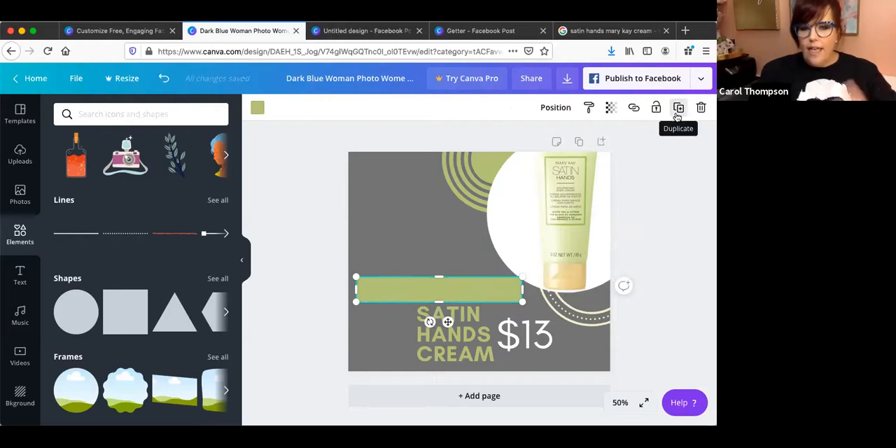
Send the olive green bar backward behind the tagline so it frames the white text strip.
left_click(558, 111)
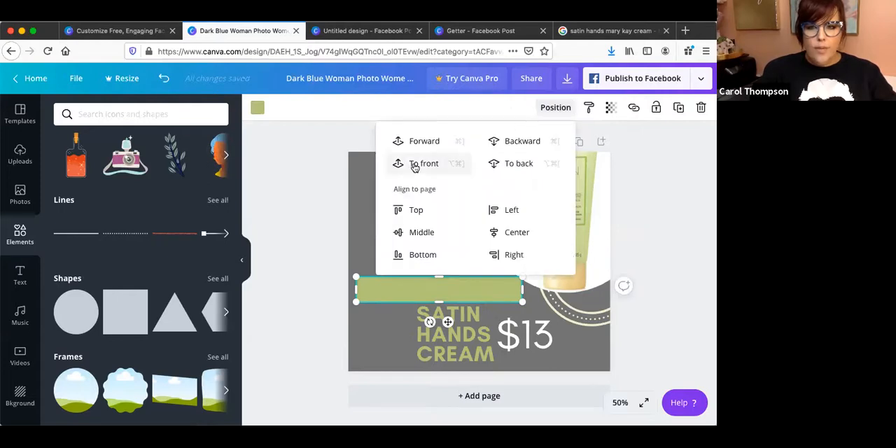
left_click(530, 142)
left_click(530, 143)
left_click(529, 143)
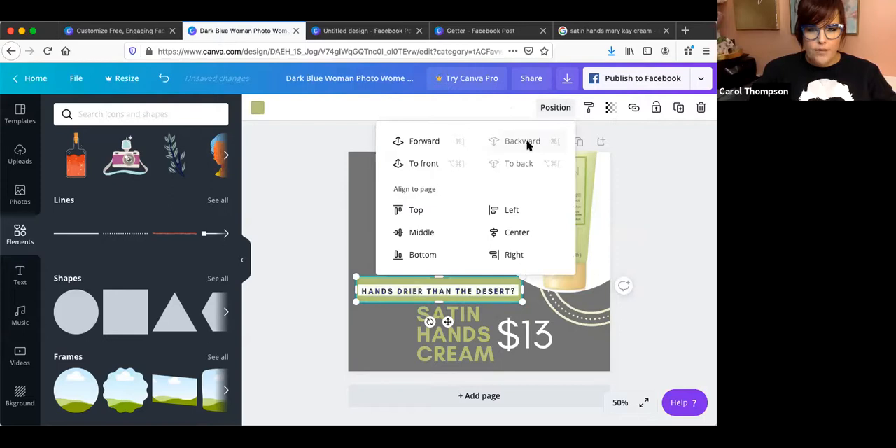
left_click(369, 313)
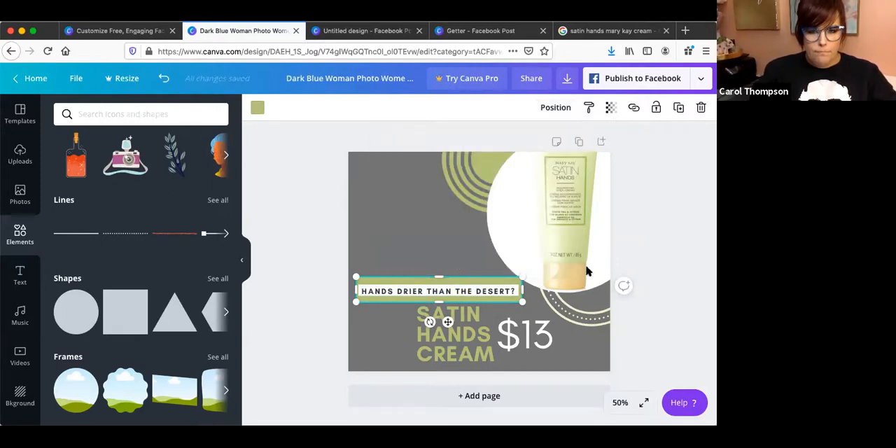
left_click(686, 303)
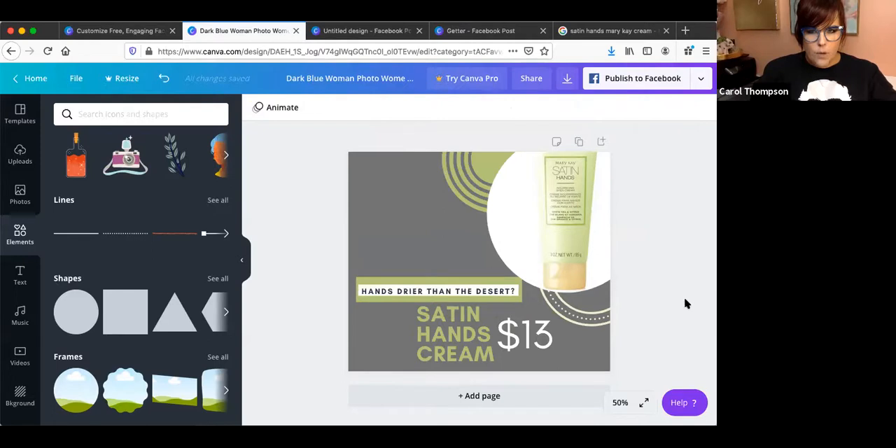
left_click(439, 264)
left_click(454, 329)
left_click(508, 251)
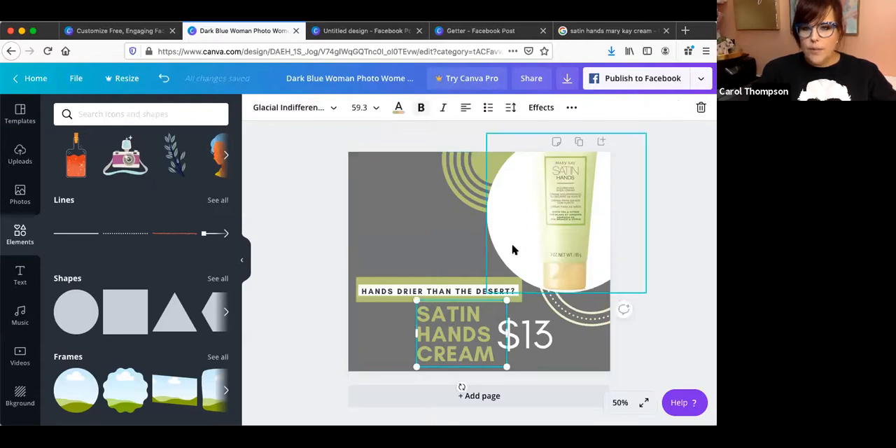
Duplicate the olive concentric circles four times and move one copy to the page's lower-left corner beside the headline.
left_click(462, 172)
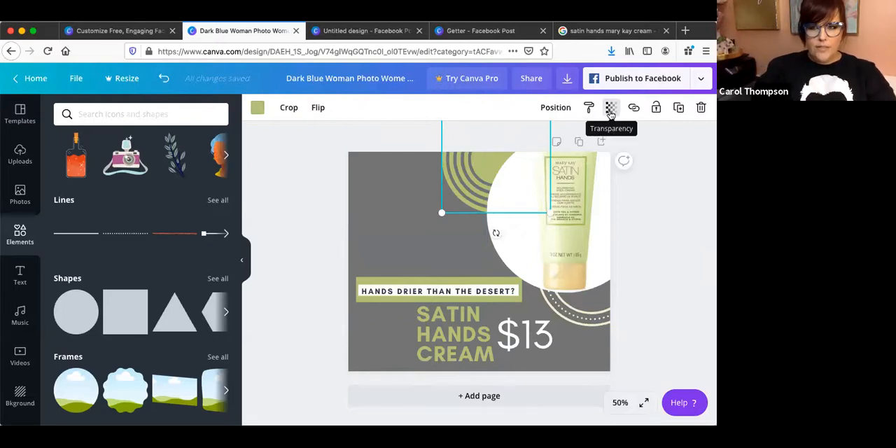
left_click(679, 109)
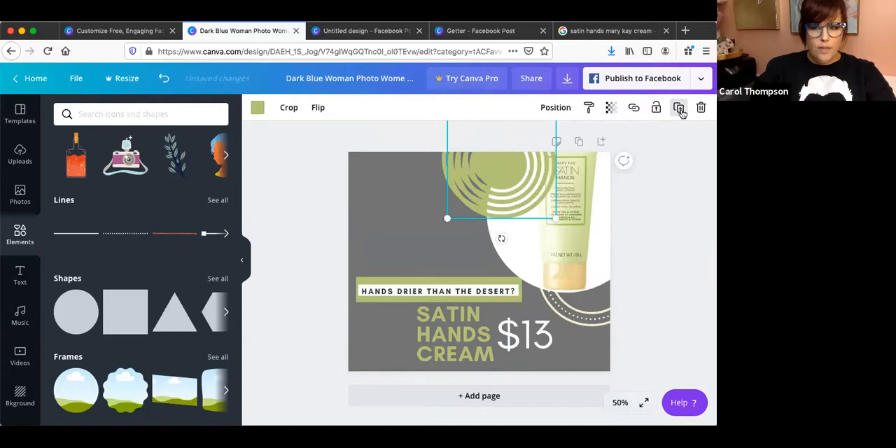
left_click(679, 109)
left_click(680, 109)
left_click(679, 109)
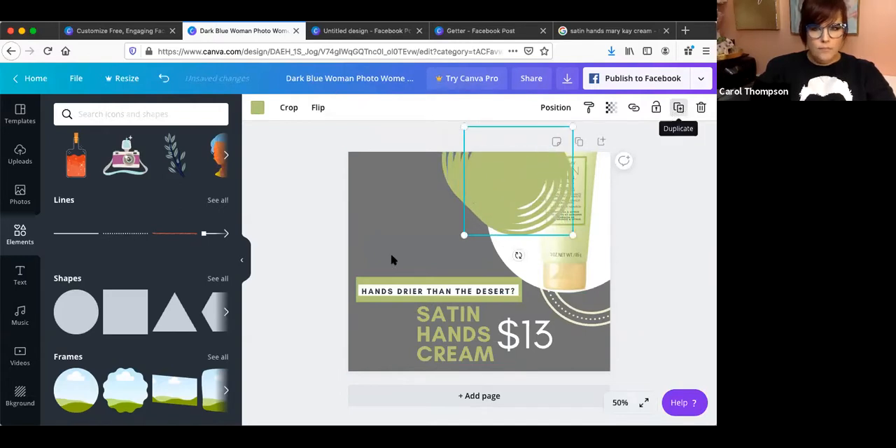
left_click_drag(505, 220, 436, 325)
Delete the three surplus copies of the concentric circles at the top of the page, keeping the original.
left_click(512, 208)
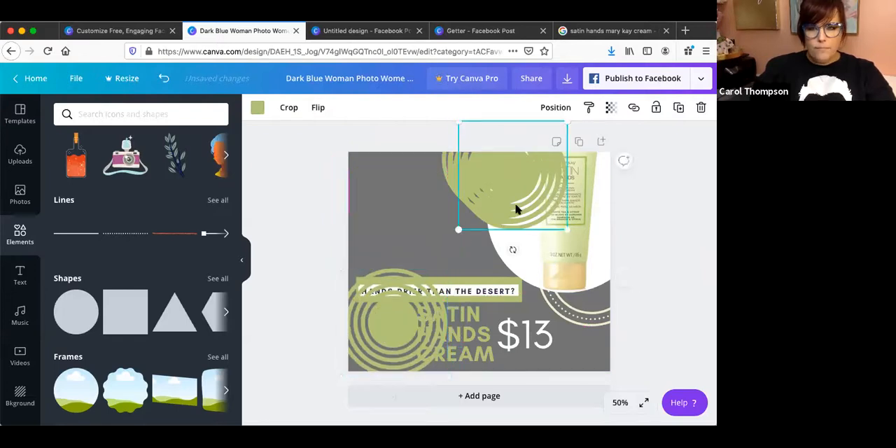
left_click(701, 112)
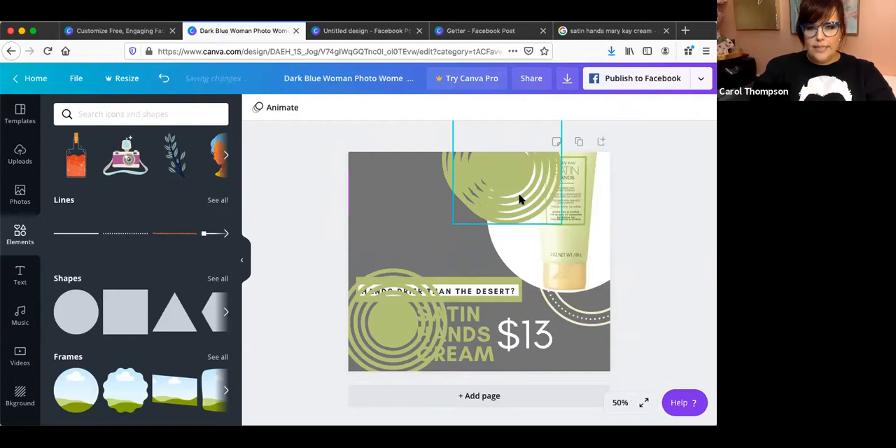
left_click(520, 196)
left_click(701, 109)
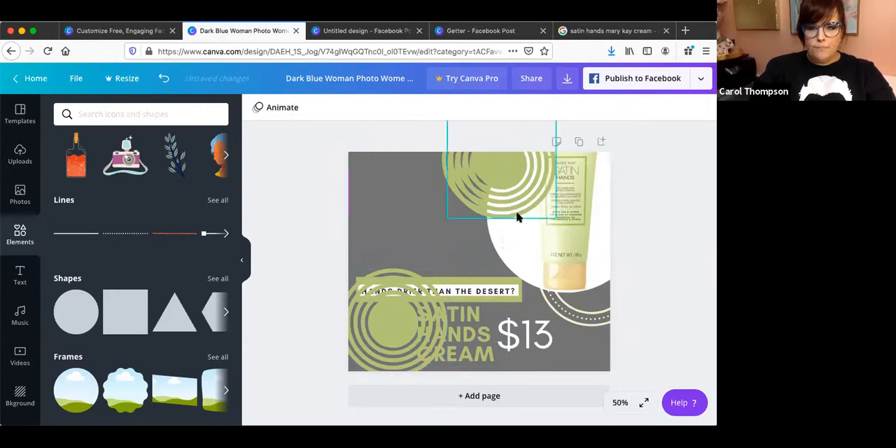
left_click(516, 219)
left_click(702, 109)
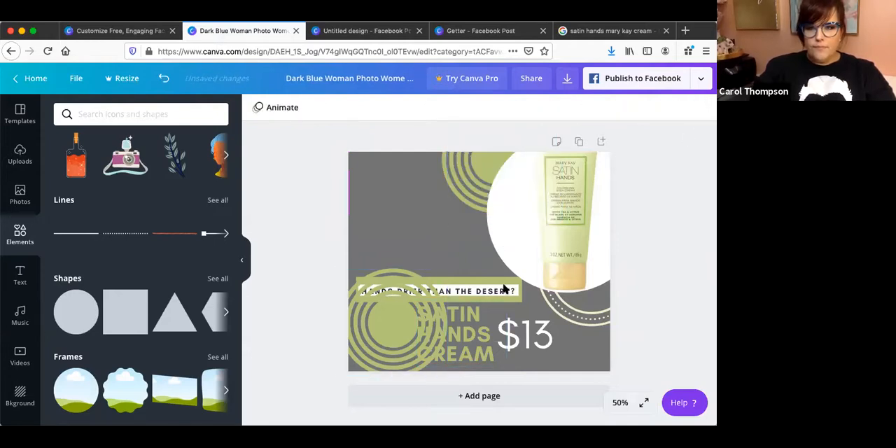
Send the lower-left concentric circles backward behind the tagline bar and the headline.
left_click(386, 334)
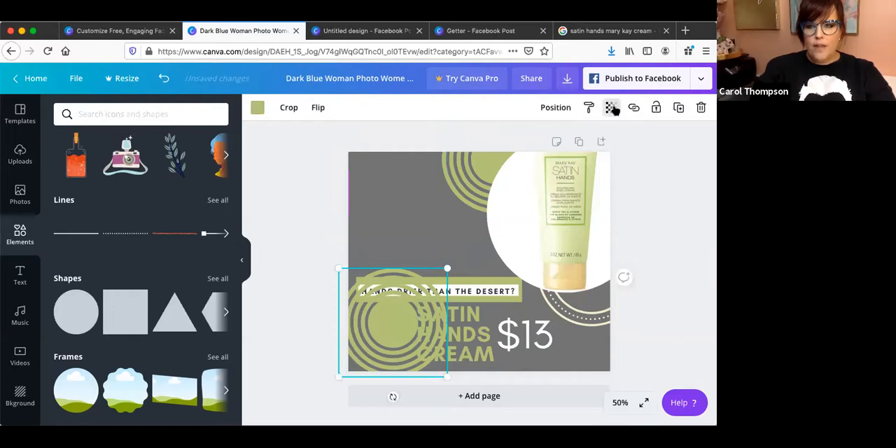
left_click(556, 108)
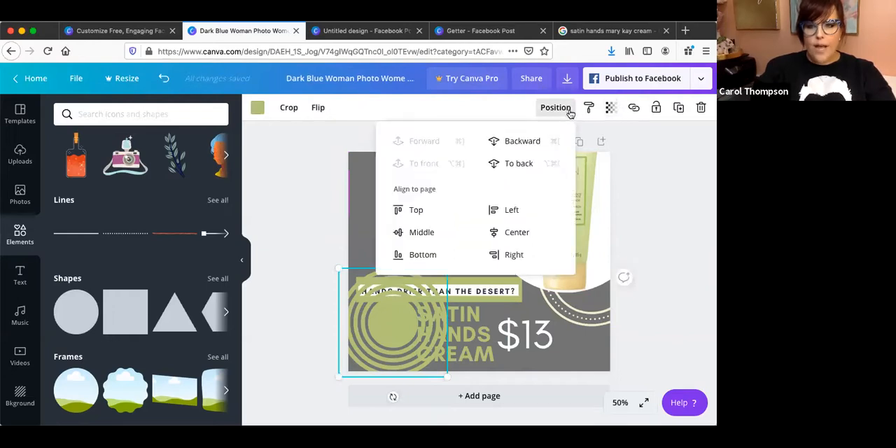
left_click(519, 142)
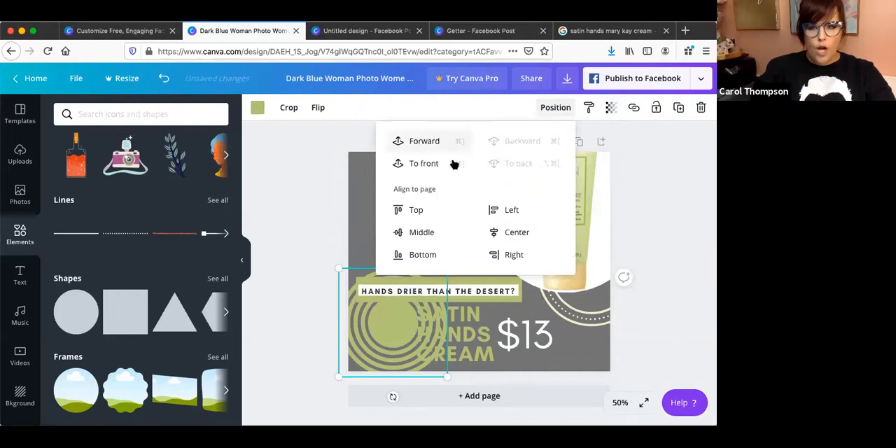
left_click(468, 345)
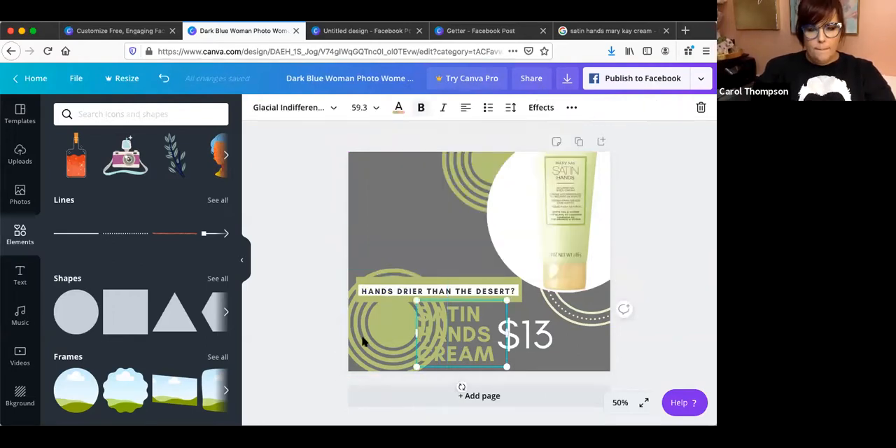
left_click(398, 339)
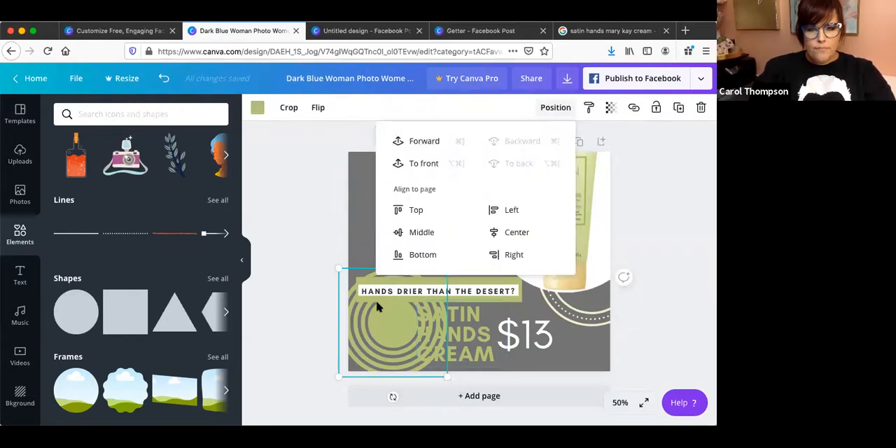
Recolor the lower-left concentric circles with the pale cream-green photo color.
left_click(376, 340)
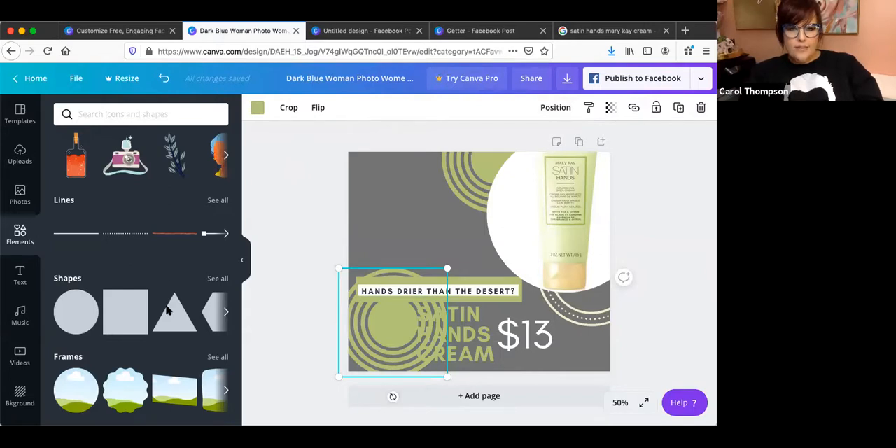
left_click(257, 107)
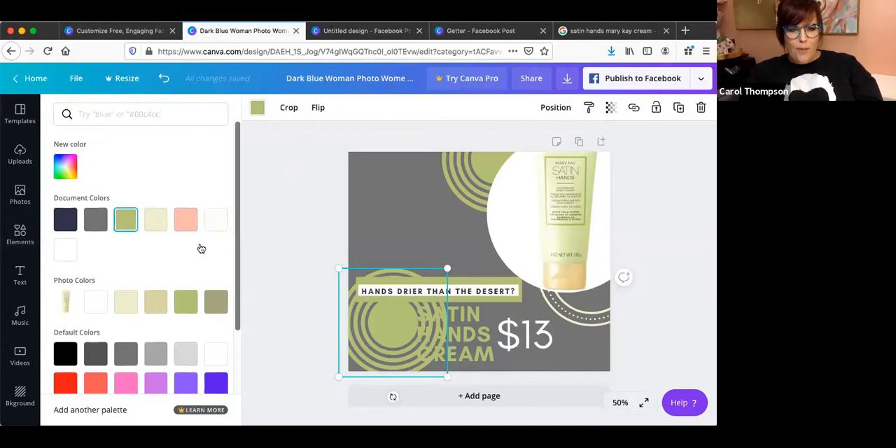
left_click(128, 304)
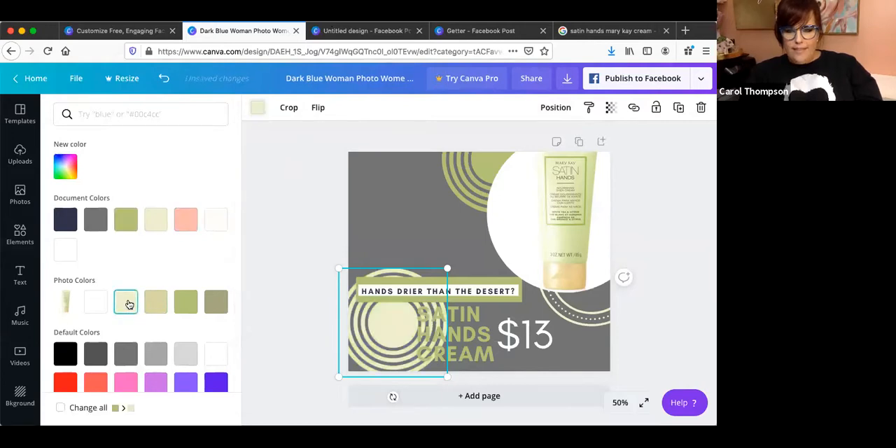
Move the "SATIN HANDS CREAM" headline right, clear of the circles, and shift the "$13" price right beside it.
left_click_drag(471, 338, 504, 339)
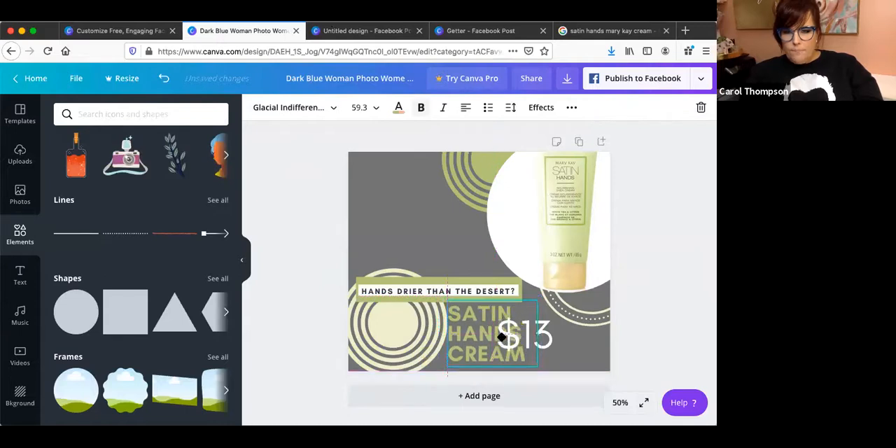
left_click(540, 340)
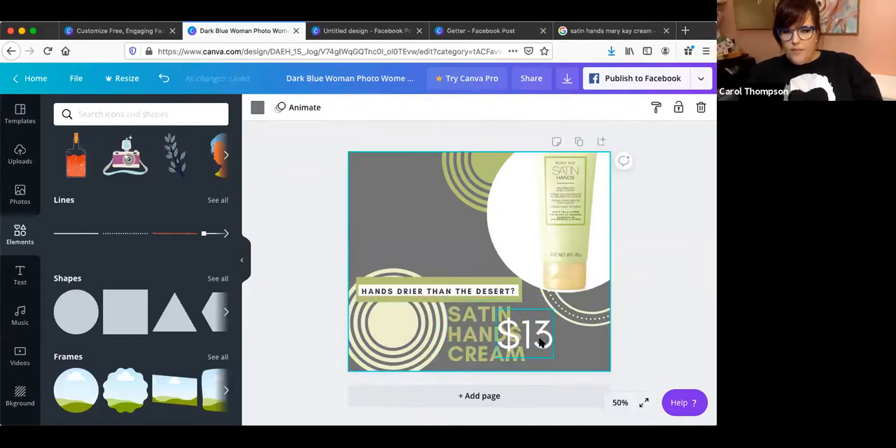
mouse_move(566, 341)
left_mouse_down()
mouse_move(573, 340)
mouse_move(561, 340)
left_mouse_up()
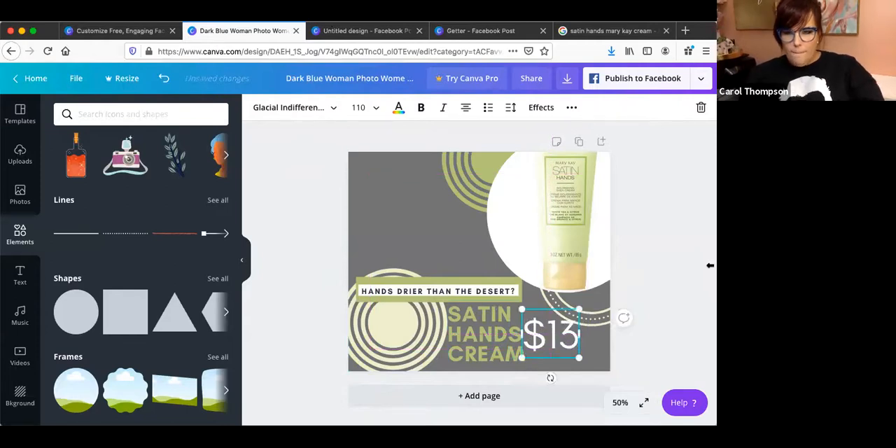
left_click(662, 193)
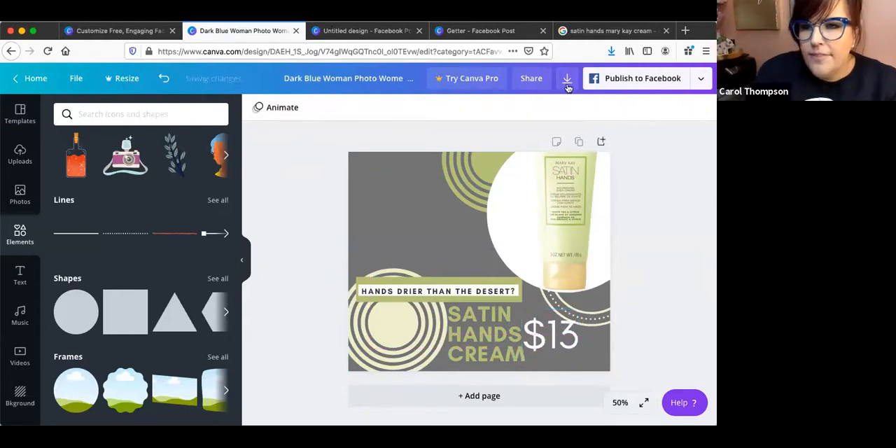
Rename the gray Satin Hands cream design as "Satin hands".
left_click(399, 72)
left_click_drag(283, 77, 419, 81)
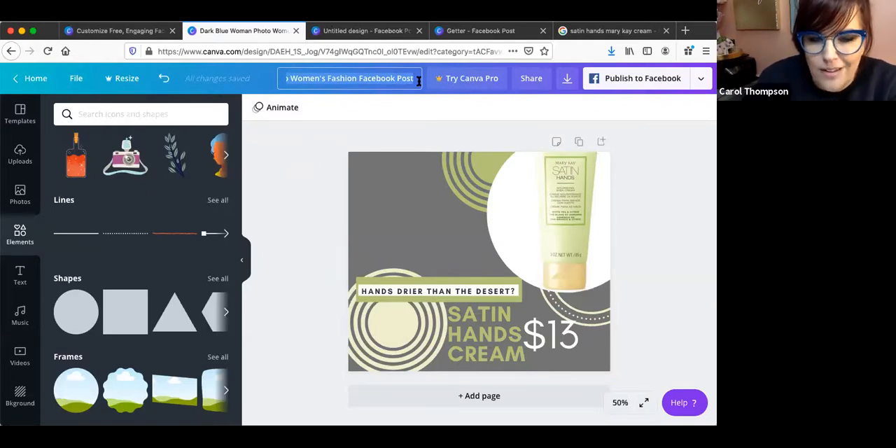
left_click_drag(419, 81, 419, 81)
type("Sa")
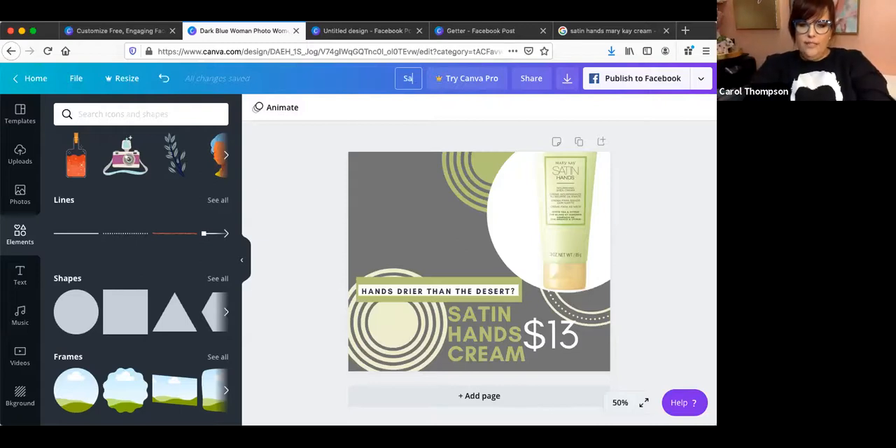
type("tin hands")
key("Return")
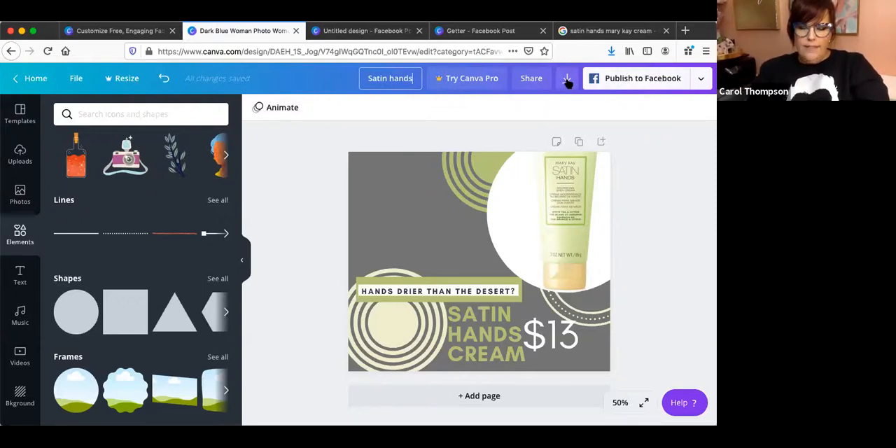
Download the "Satin hands" design as a PNG file.
left_click(568, 80)
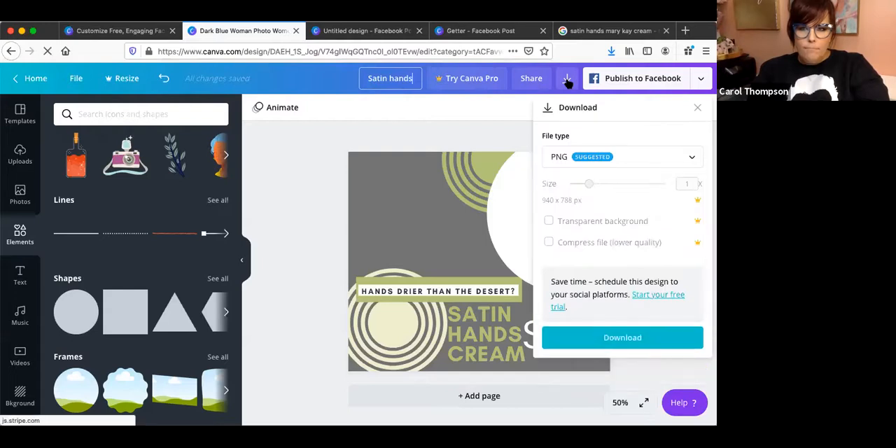
left_click(581, 157)
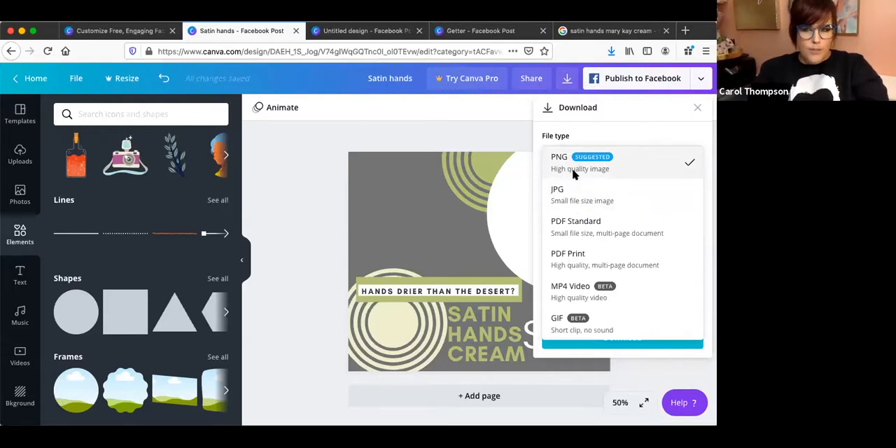
left_click(573, 174)
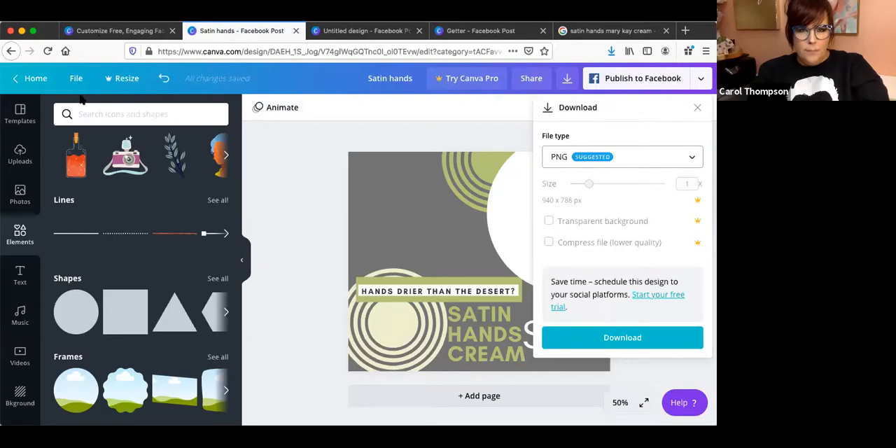
left_click(620, 337)
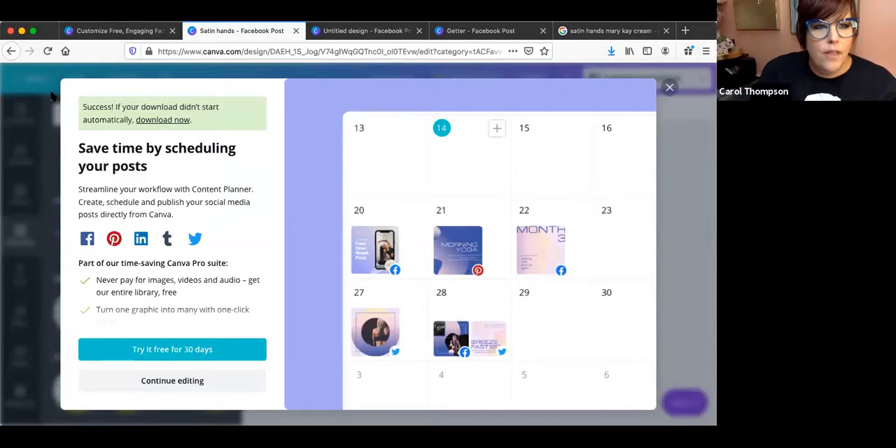
Leave the finished design and go to the Canva home page's list of own designs.
left_click(343, 46)
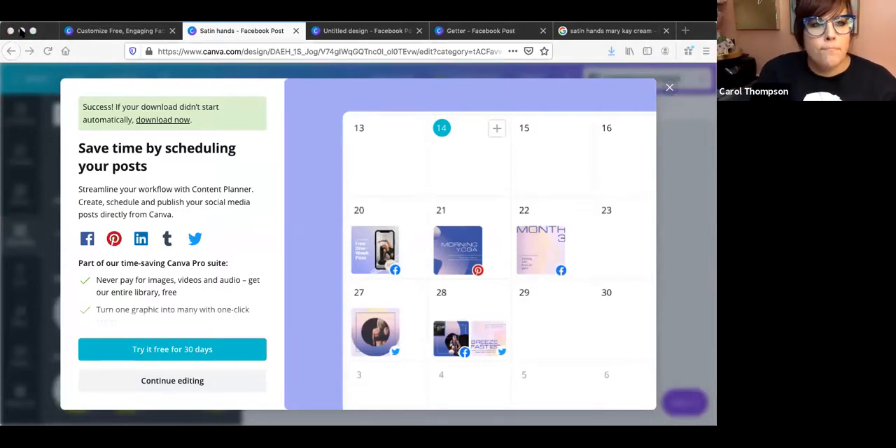
left_click(100, 52)
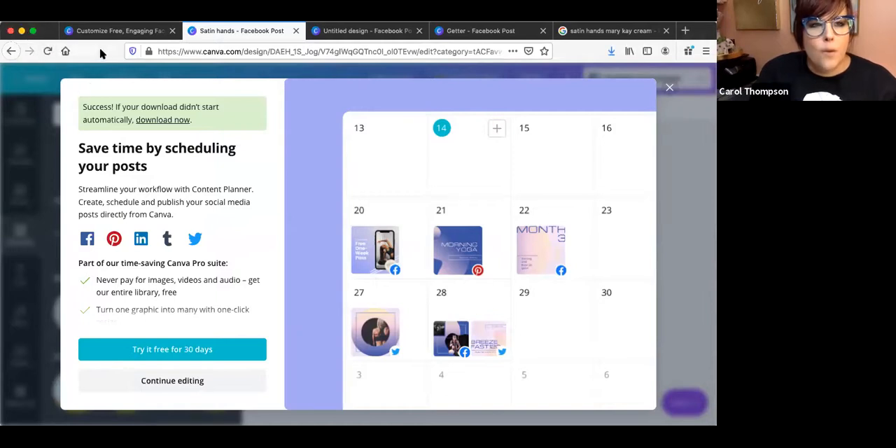
left_click(63, 54)
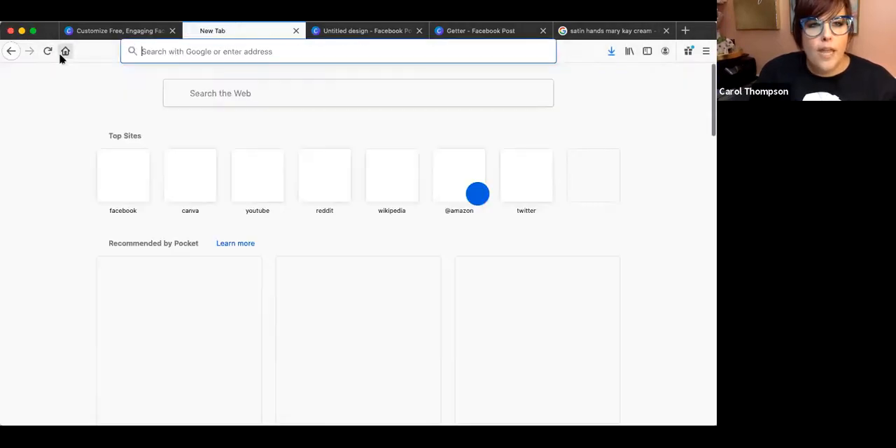
key("ctrl+shift+Tab")
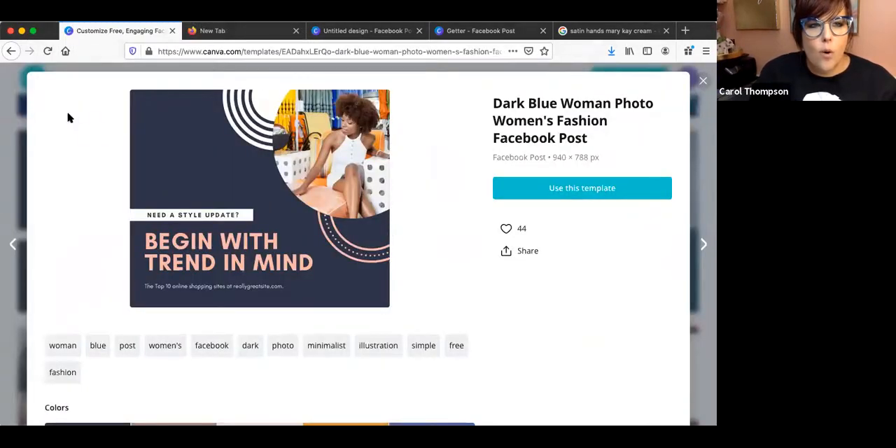
left_click(35, 80)
left_click(33, 78)
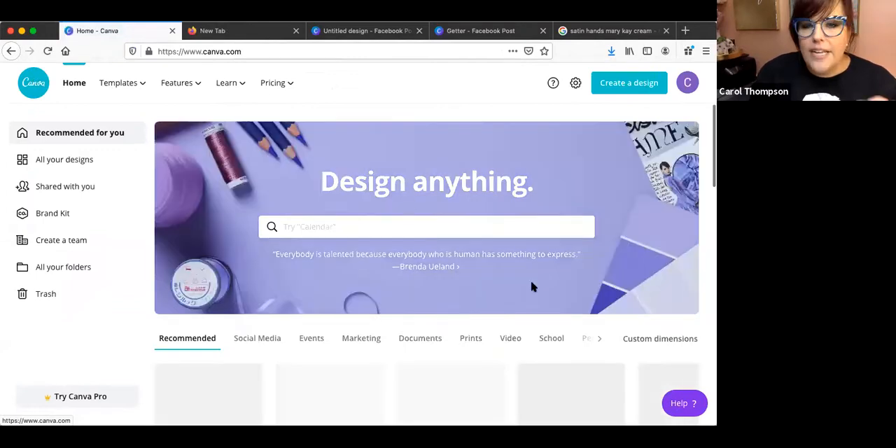
scroll(532, 287, "down", 3)
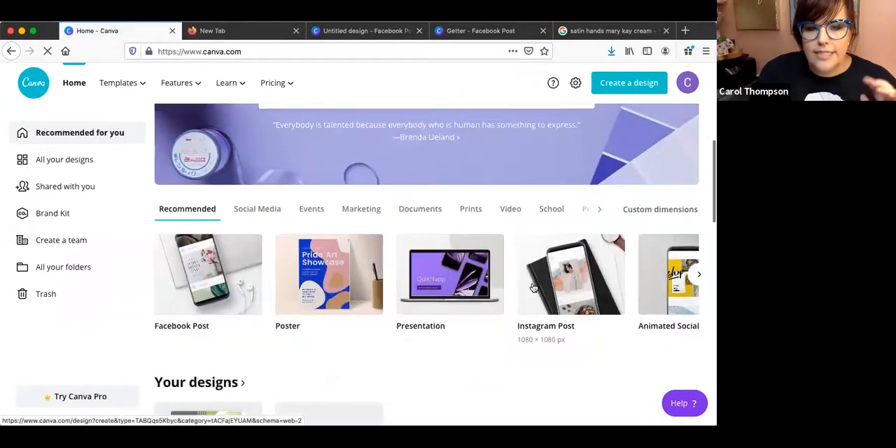
scroll(532, 287, "down", 3)
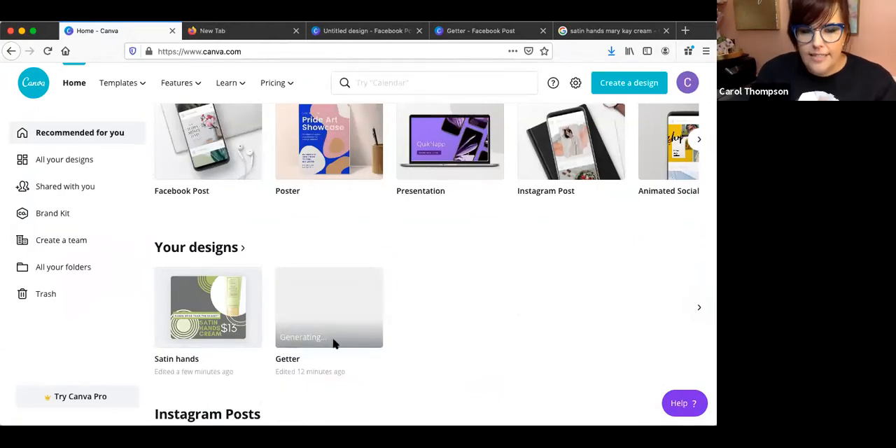
Make a copy of the "Satin hands" design and open the copy for editing.
mouse_move(217, 321)
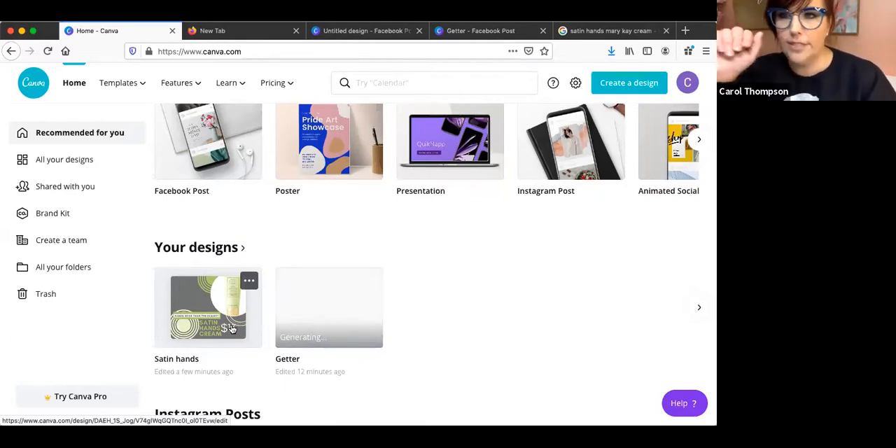
left_click(250, 282)
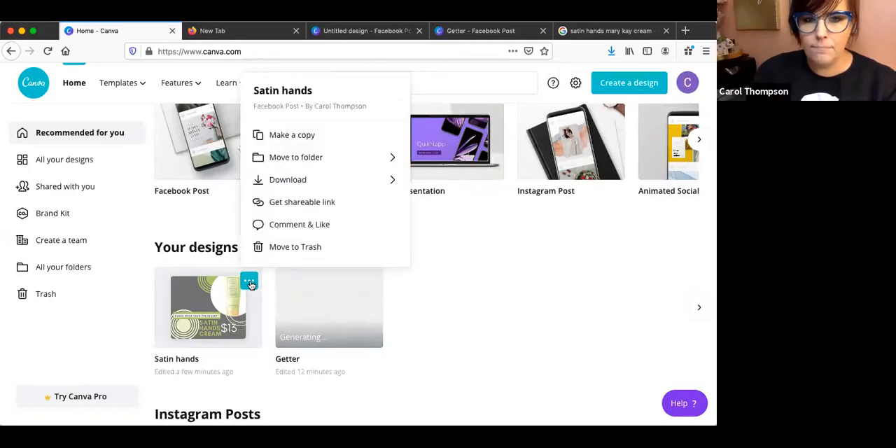
left_click(312, 137)
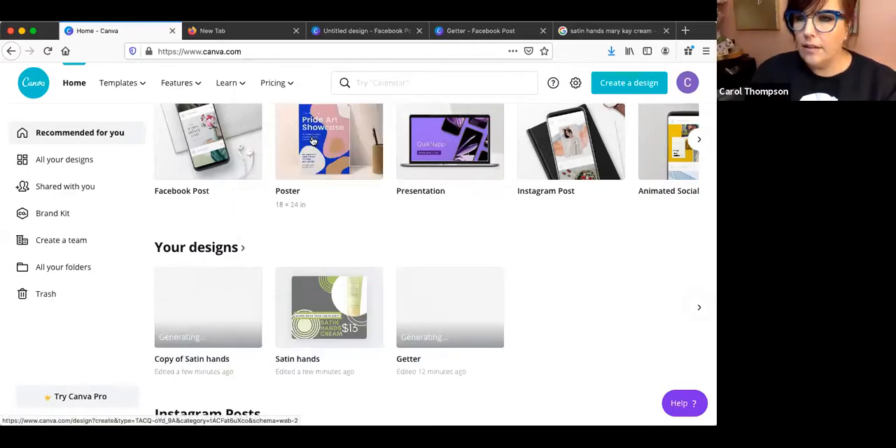
left_click(181, 311)
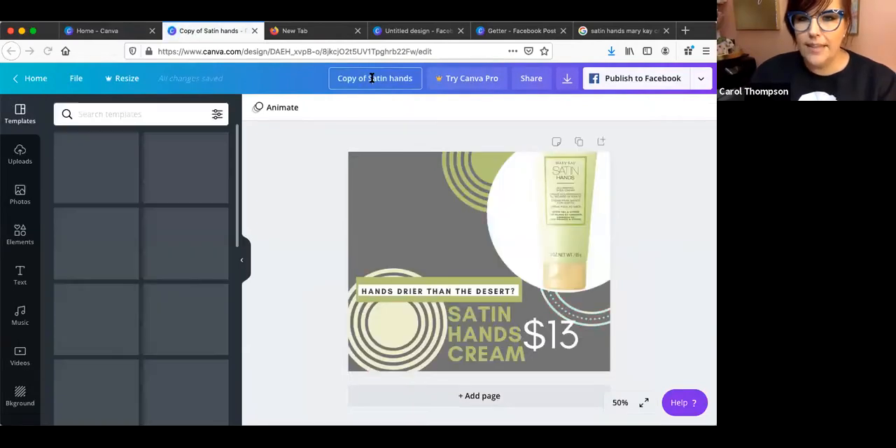
Rename the copied design as "Sale Satin hands".
left_click_drag(364, 79, 337, 79)
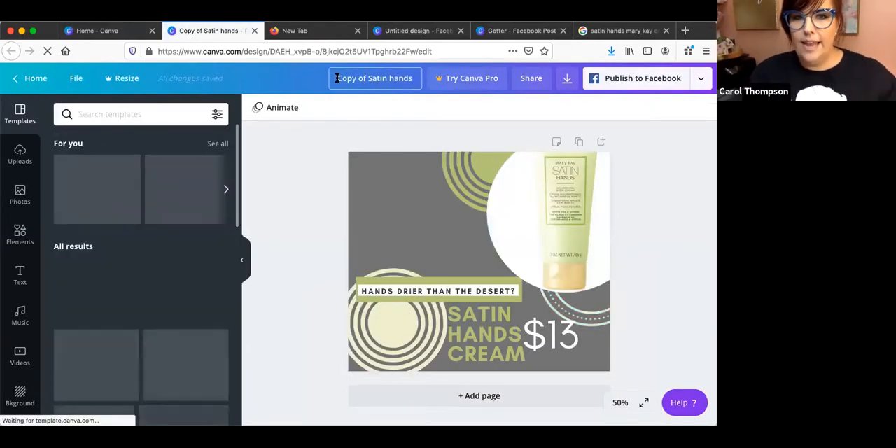
type("Sat")
key("BackSpace")
key("BackSpace")
type("lef")
key("BackSpace")
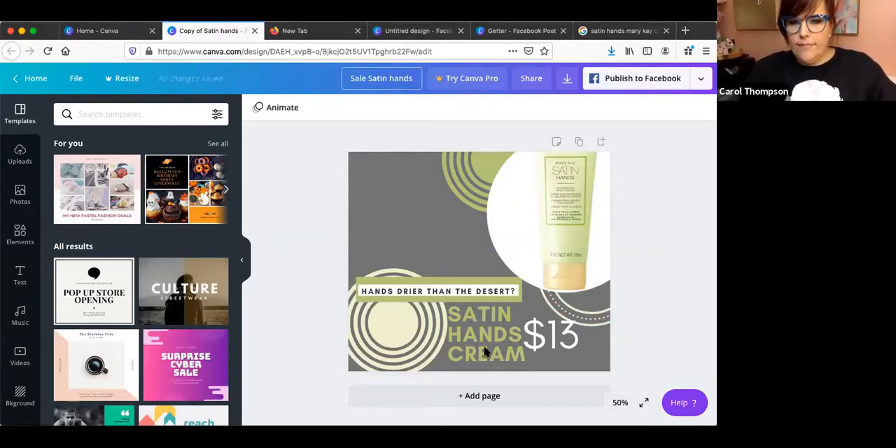
Change the price text beside the headline to "$11".
left_click(568, 338)
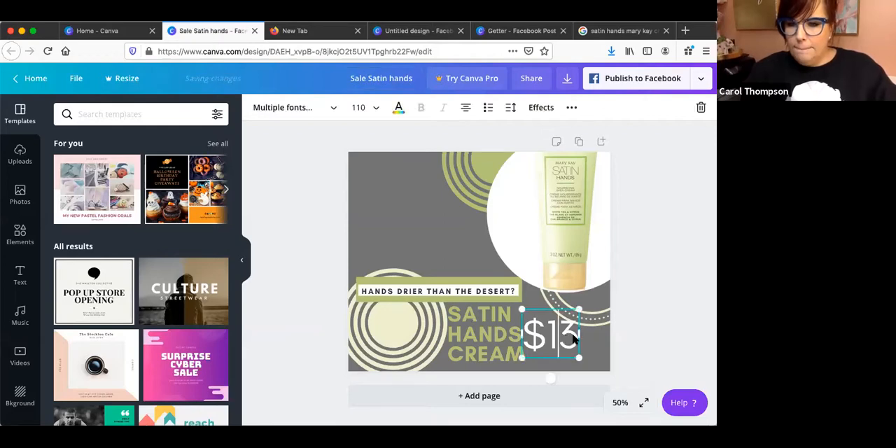
double_click(573, 338)
type("11")
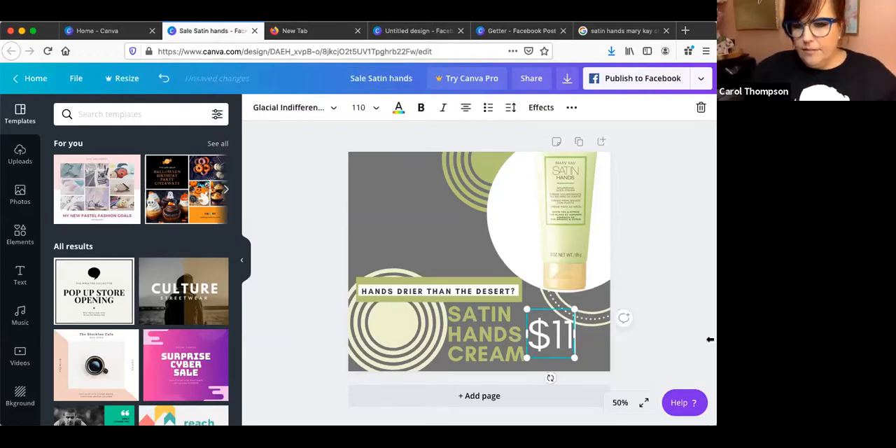
left_click(670, 302)
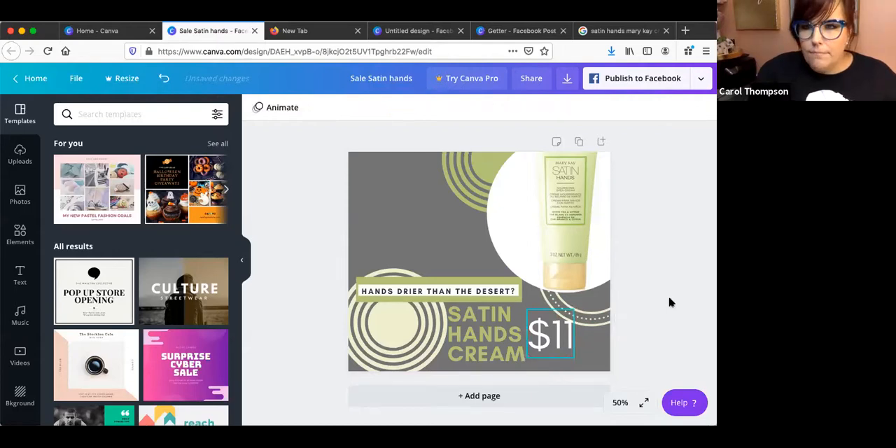
Open the "Getter" design from the home page and rename it as "Satin hands 2".
left_click(102, 33)
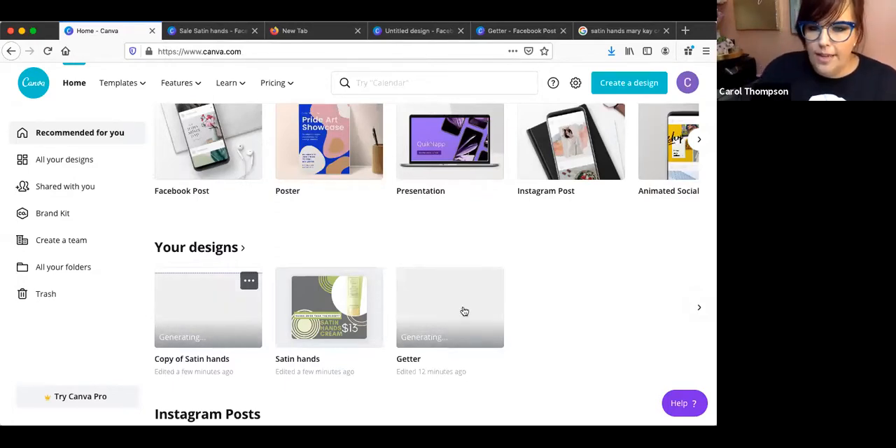
left_click(457, 326)
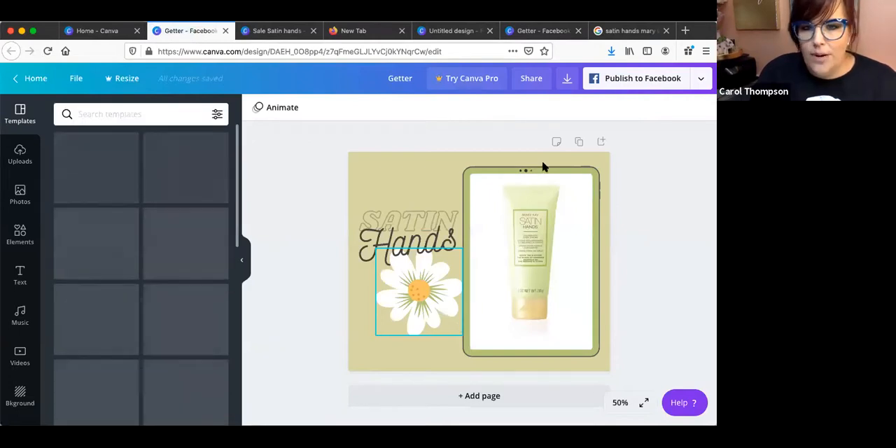
left_click(392, 78)
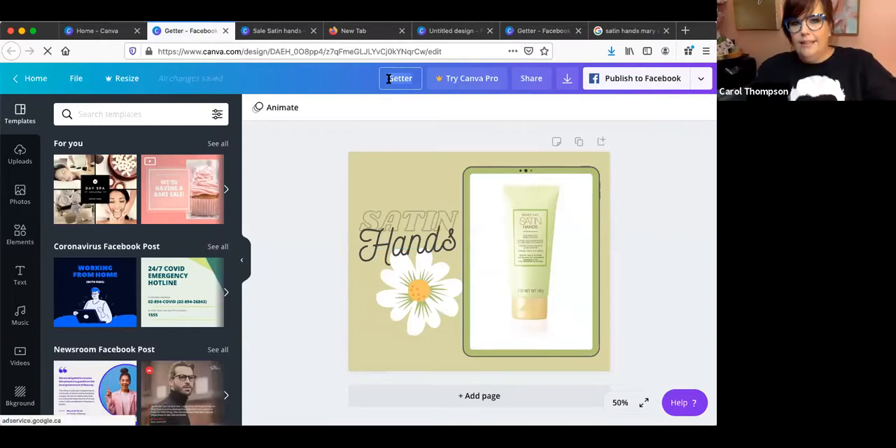
type("Satin hands 2")
key("Return")
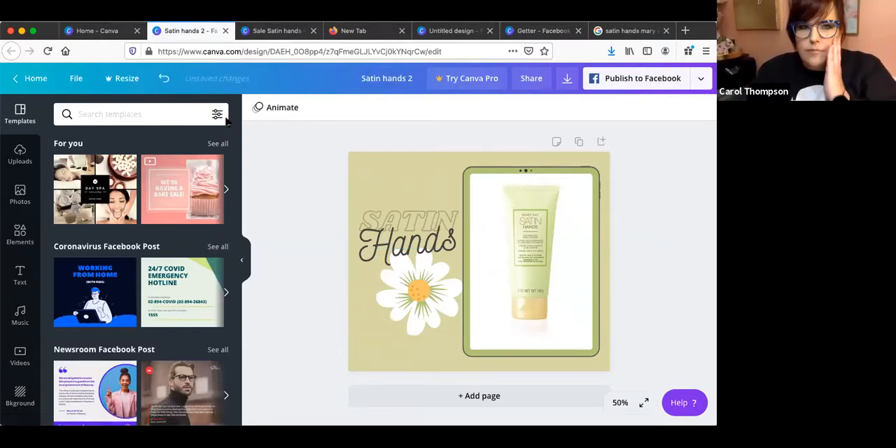
Return to the home page and look through the saved designs, the template collections and the design type categories.
left_click(28, 81)
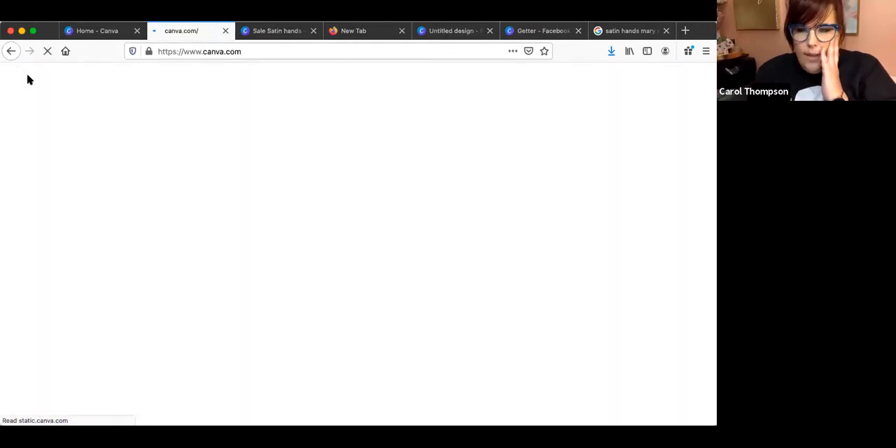
scroll(519, 226, "down", 1)
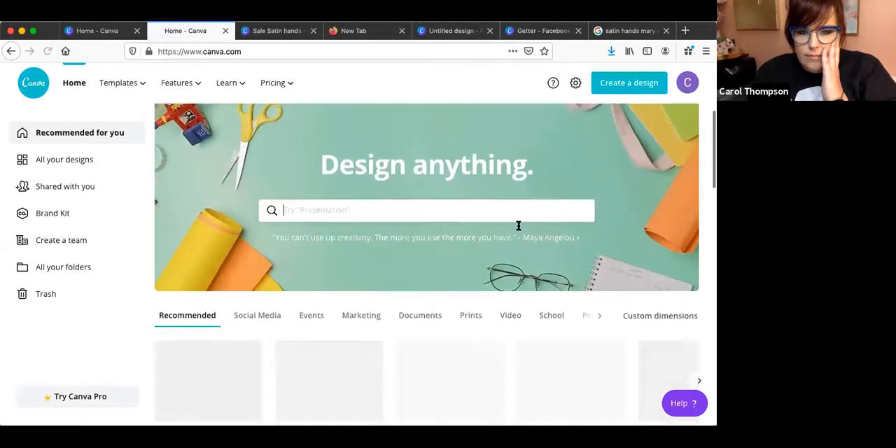
scroll(519, 226, "down", 5)
scroll(404, 369, "down", 4)
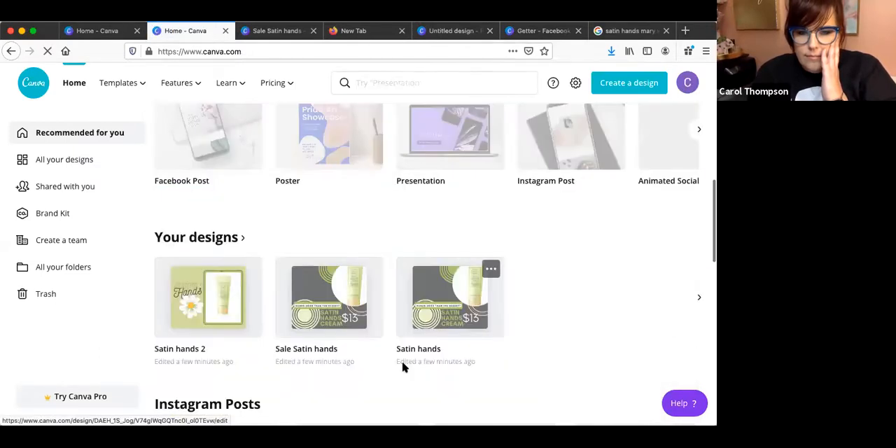
scroll(403, 368, "down", 5)
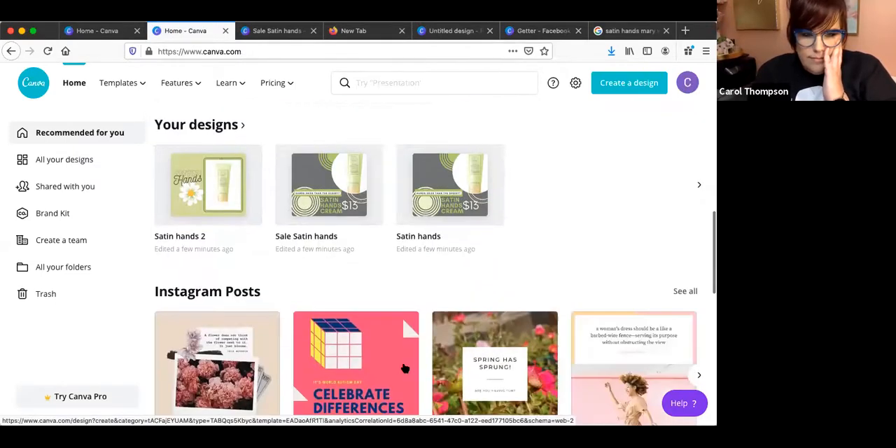
scroll(403, 369, "down", 7)
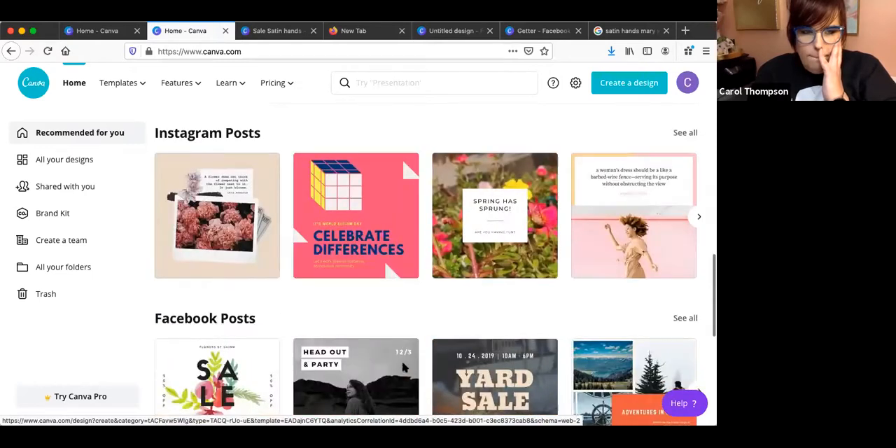
scroll(404, 368, "down", 4)
scroll(403, 368, "down", 5)
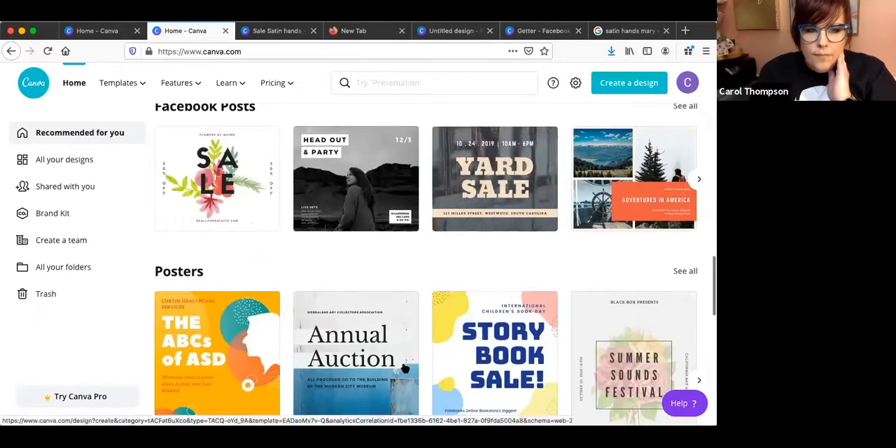
scroll(404, 369, "down", 12)
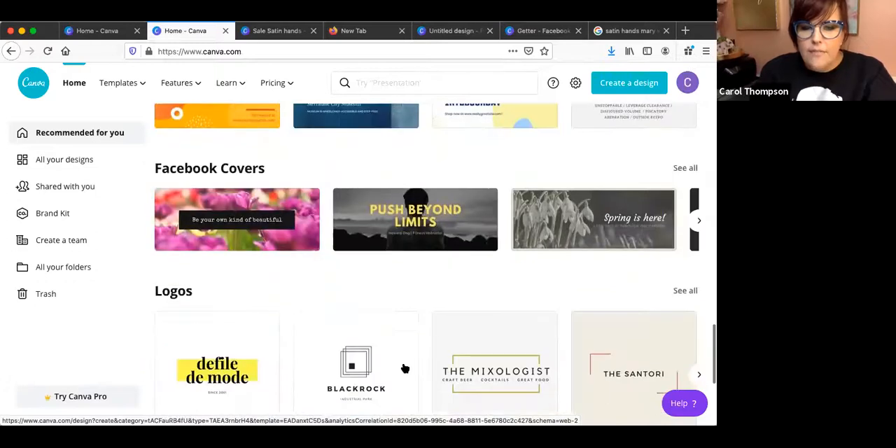
scroll(404, 369, "down", 6)
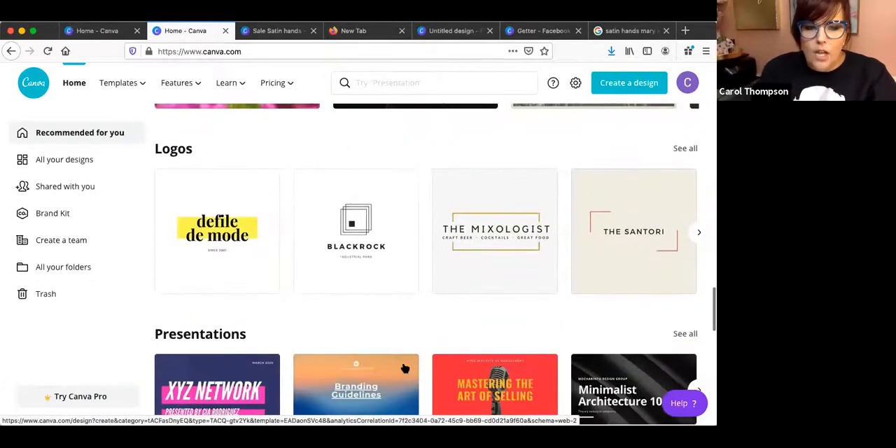
scroll(404, 369, "down", 6)
scroll(402, 368, "up", 17)
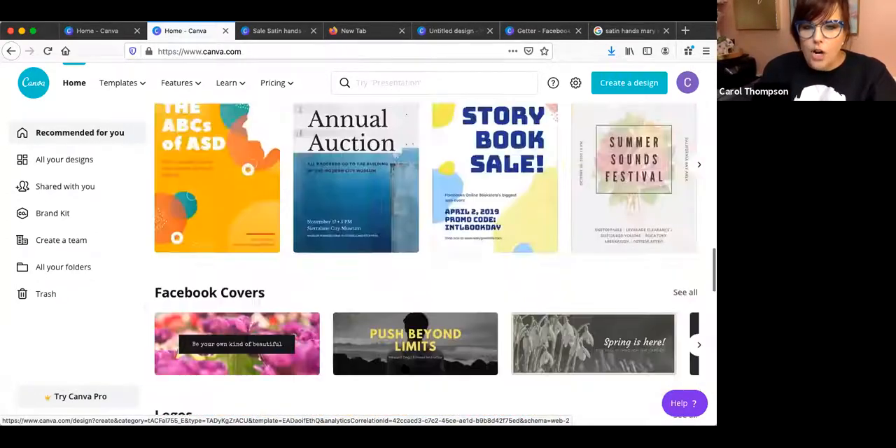
scroll(404, 369, "up", 20)
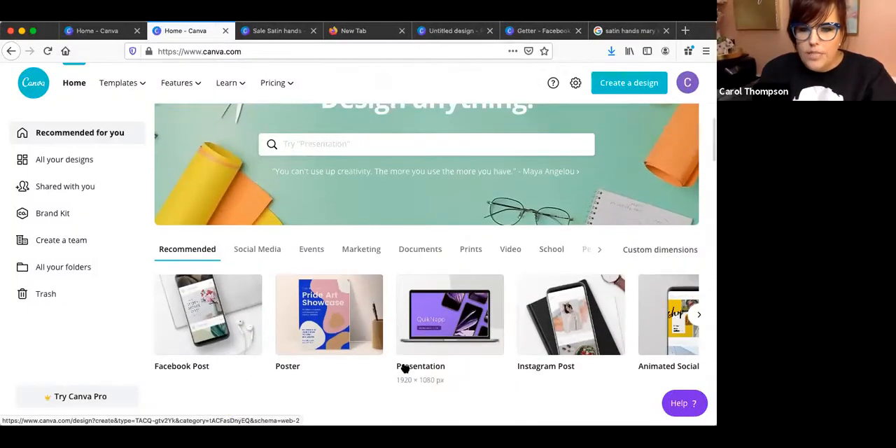
scroll(595, 250, "right", 2)
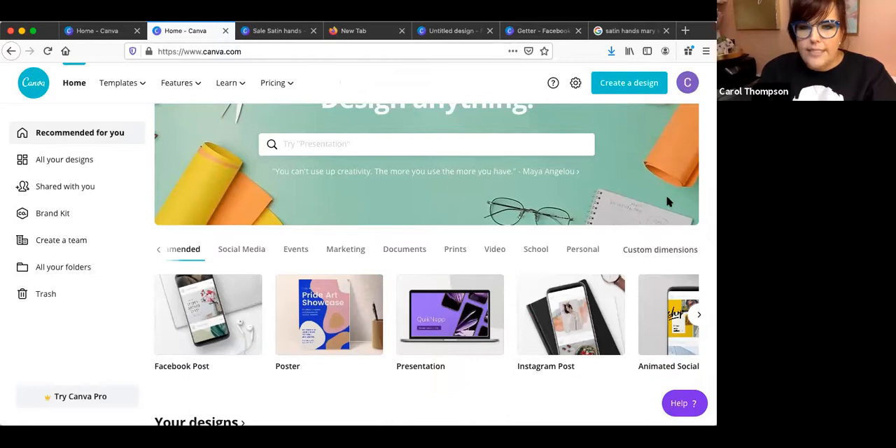
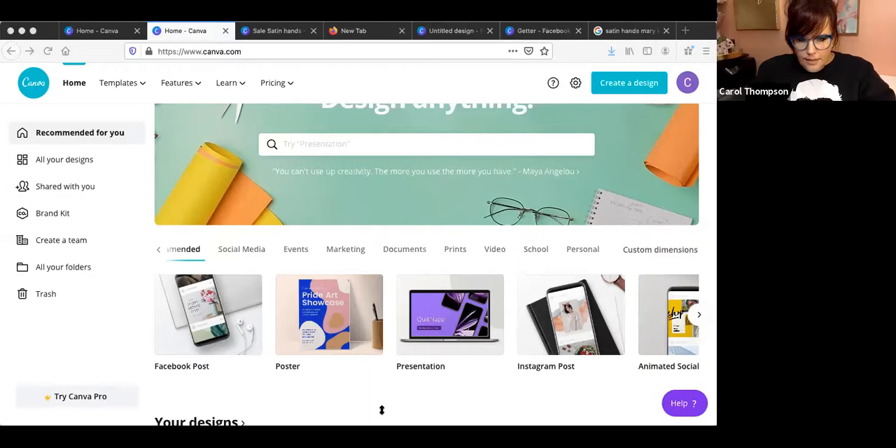
Quit the current browser with all its open tabs and switch to Chrome.
key("super+q")
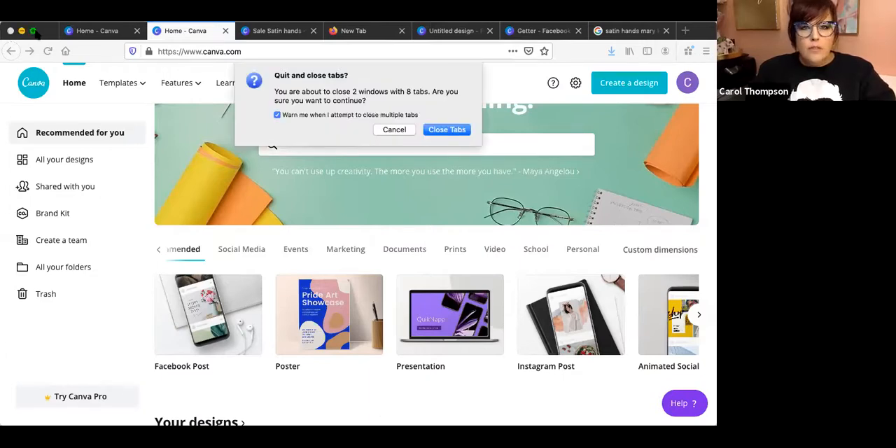
left_click(445, 131)
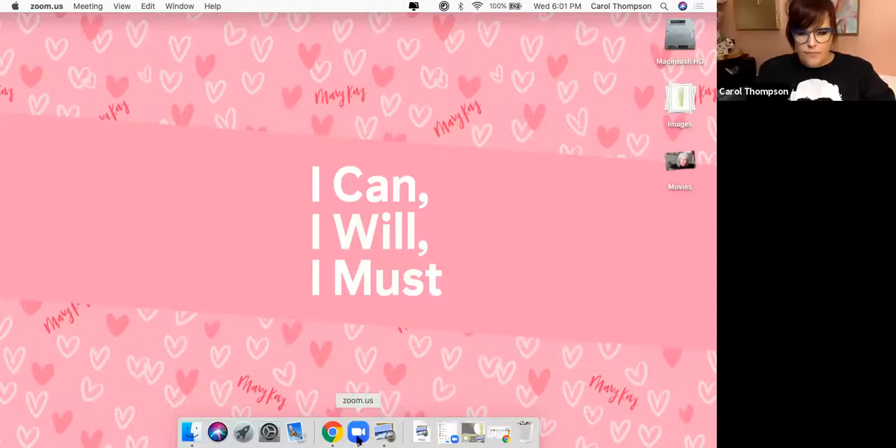
left_click(333, 433)
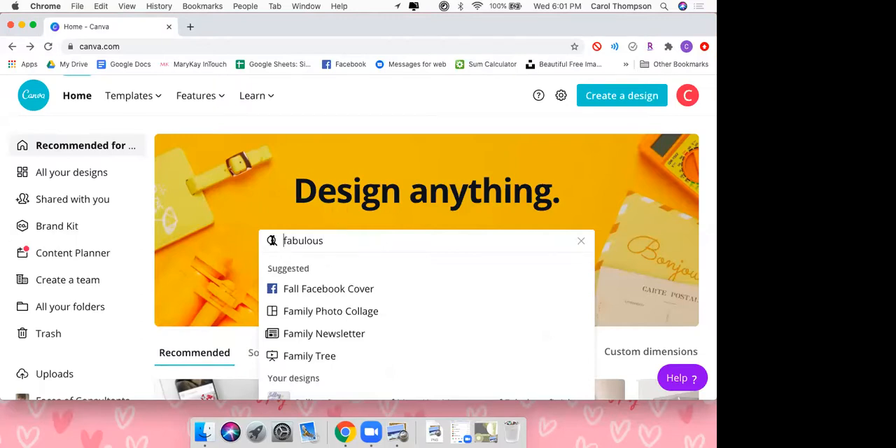
Search the Canva templates for "fabulous" from the home page.
left_click(501, 190)
scroll(462, 215, "down", 2)
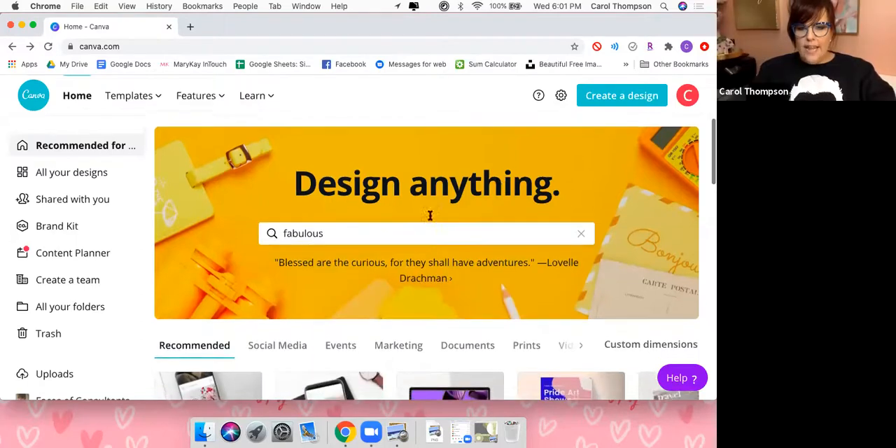
left_click(460, 185)
key("Return")
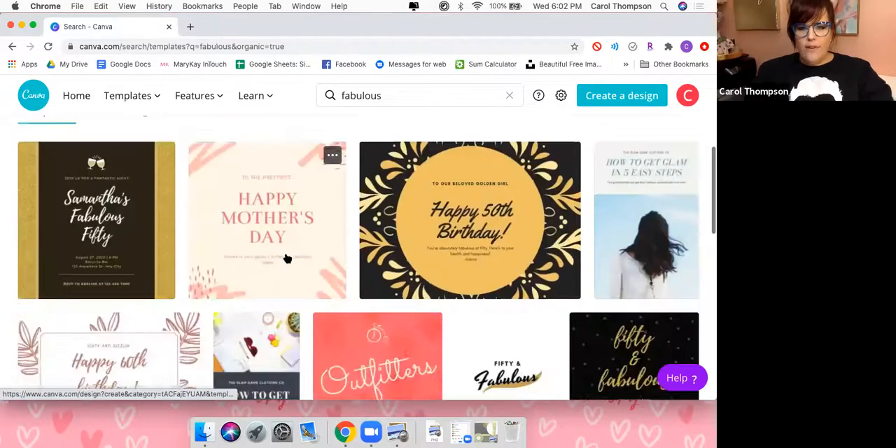
Browse the "fabulous" templates and open the photo collage with three portraits and turquoise and orange text tiles.
scroll(286, 256, "down", 5)
scroll(286, 258, "down", 7)
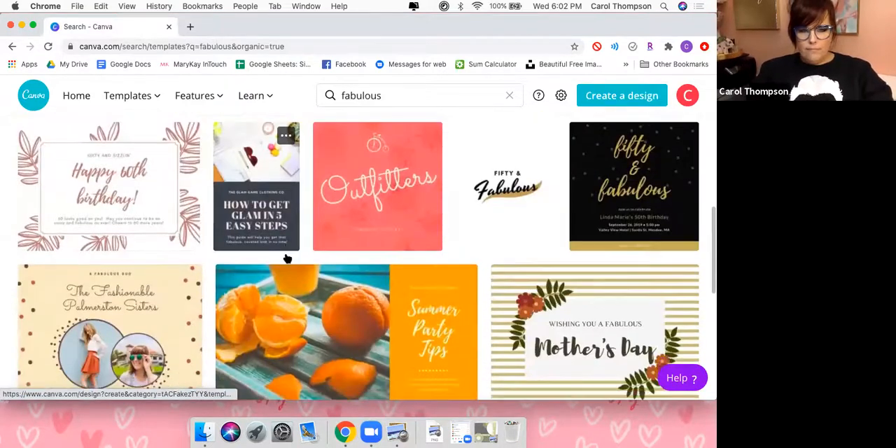
scroll(287, 260, "down", 3)
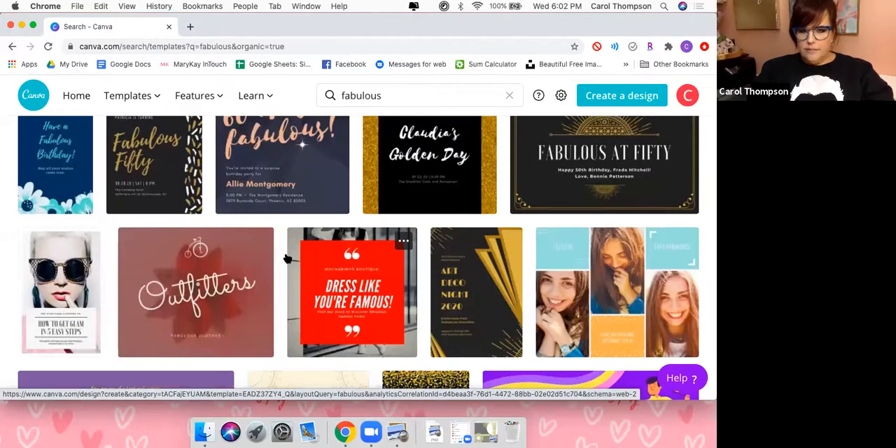
scroll(287, 260, "down", 1)
scroll(286, 258, "down", 4)
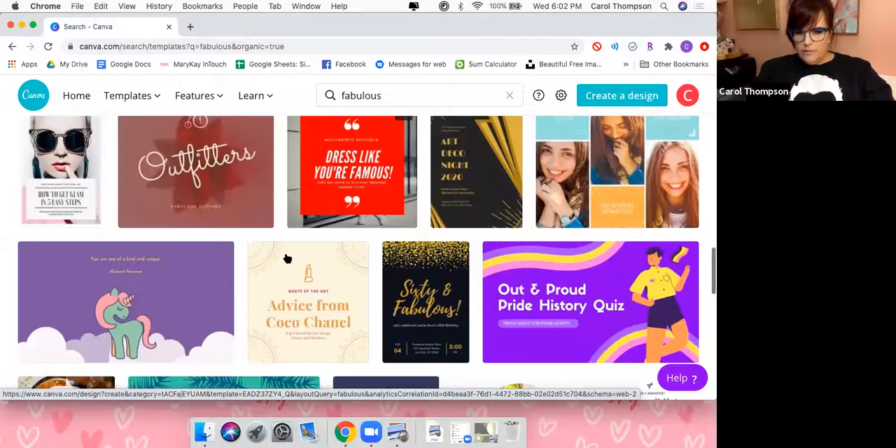
scroll(287, 259, "up", 3)
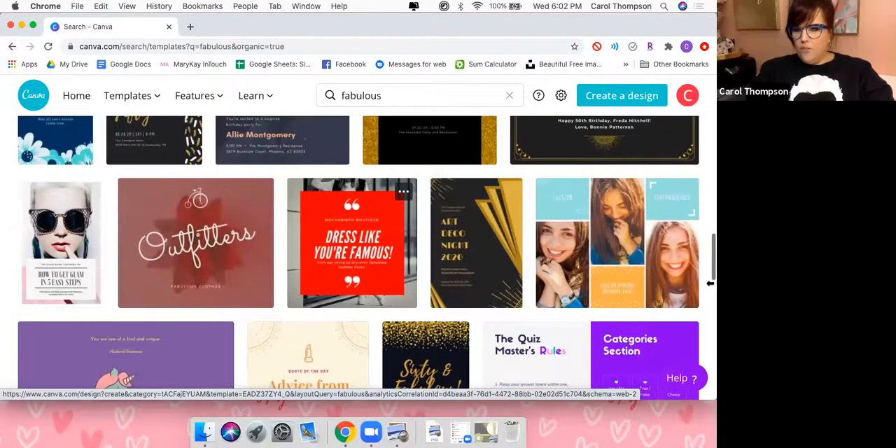
left_click(642, 254)
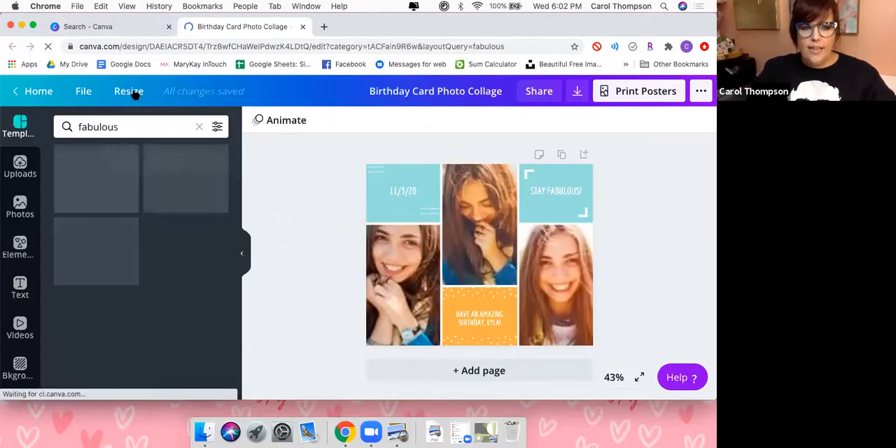
Create a copy of the birthday photo collage resized to the Facebook Post format.
left_click(130, 92)
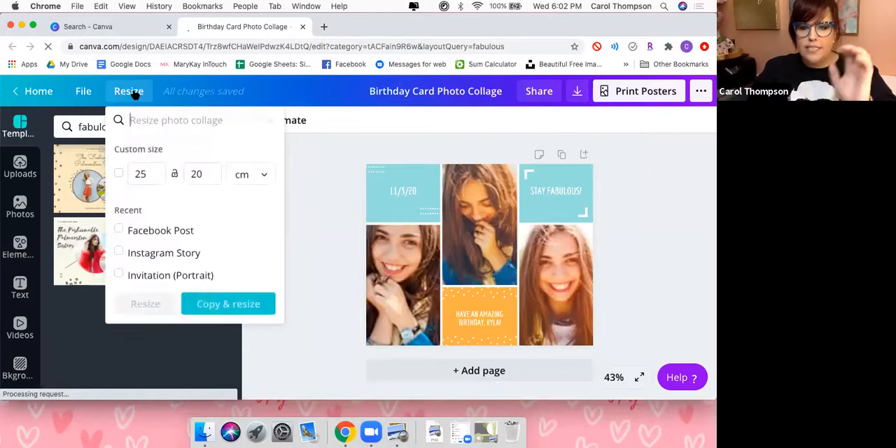
left_click(120, 231)
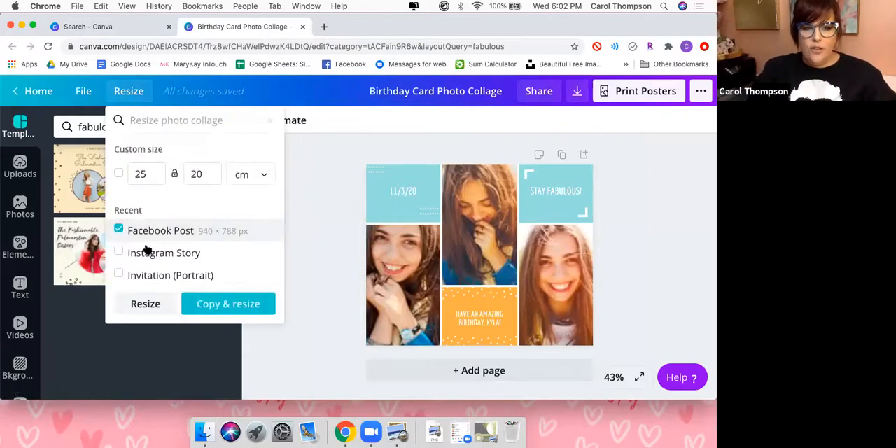
left_click(214, 304)
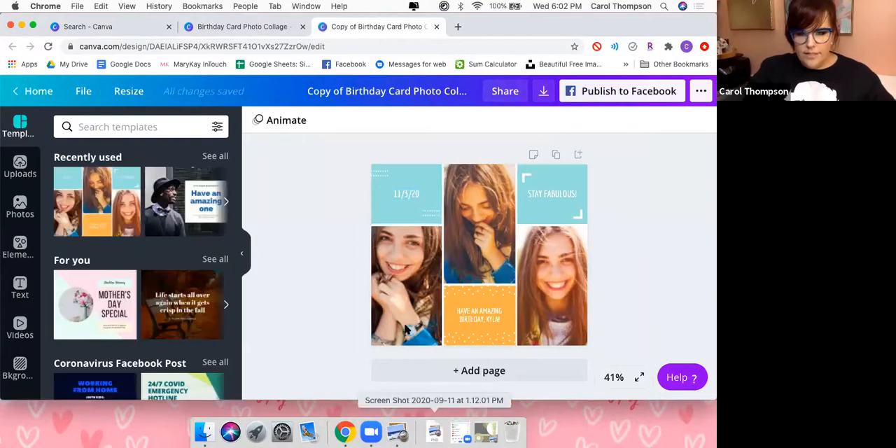
Look through the uploads, the folders and the elements for product pictures to use in the collage.
left_click(19, 168)
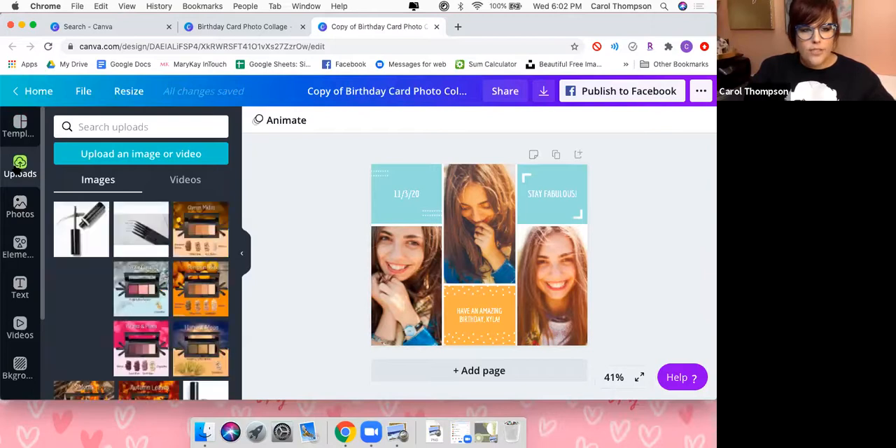
scroll(19, 350, "down", 3)
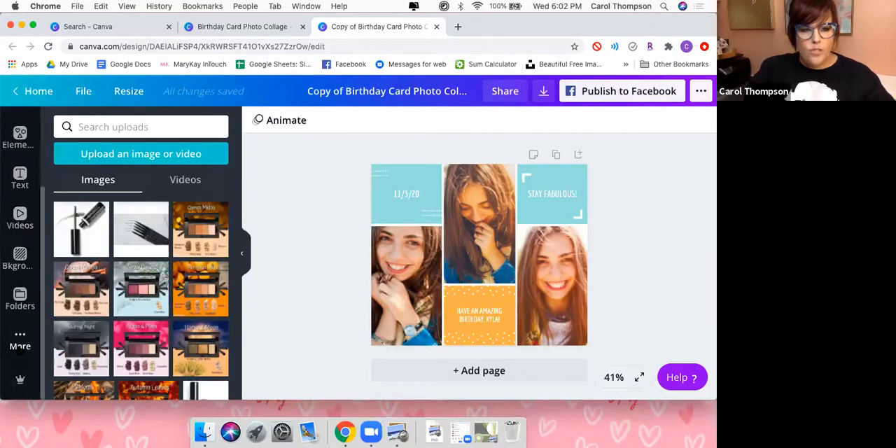
left_click(20, 296)
scroll(170, 340, "down", 2)
scroll(169, 340, "up", 2)
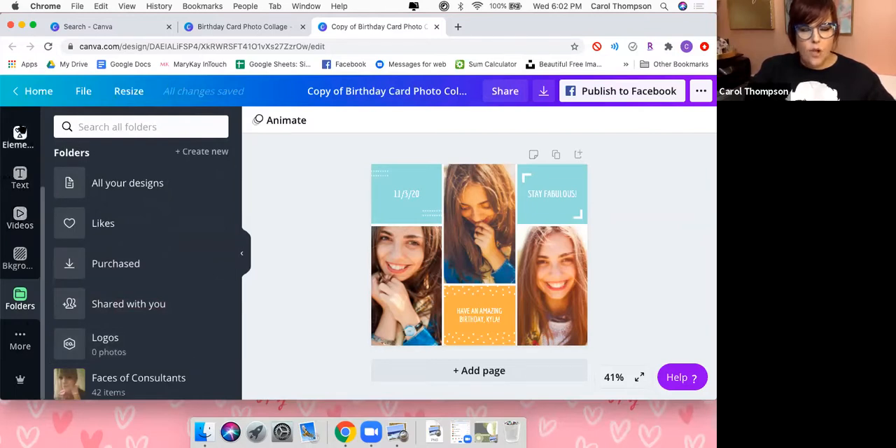
left_click(20, 133)
scroll(19, 140, "up", 2)
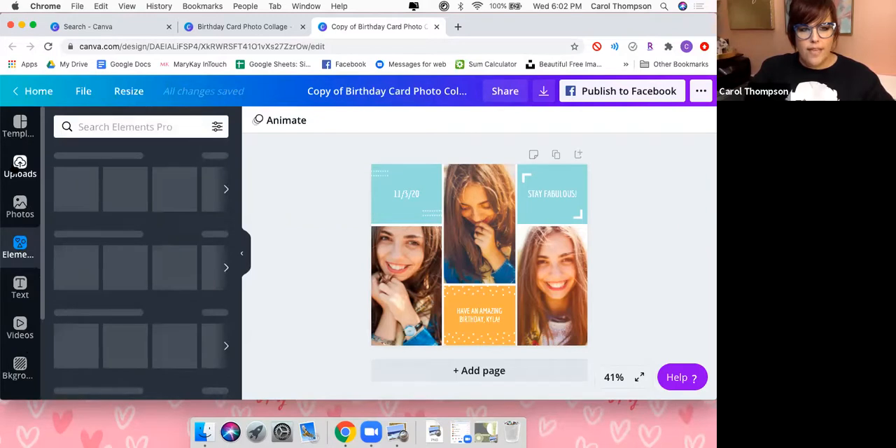
Replace the three portrait photos in the collage with three different uploaded mascara product images.
left_click(21, 167)
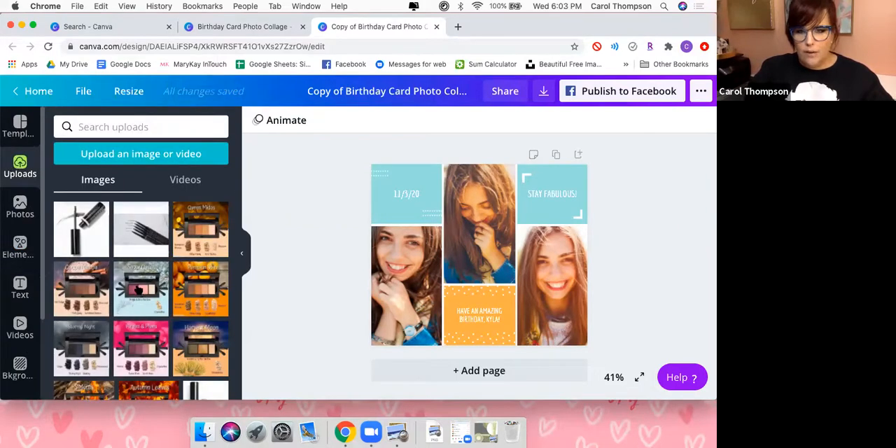
scroll(138, 290, "down", 5)
scroll(138, 287, "down", 10)
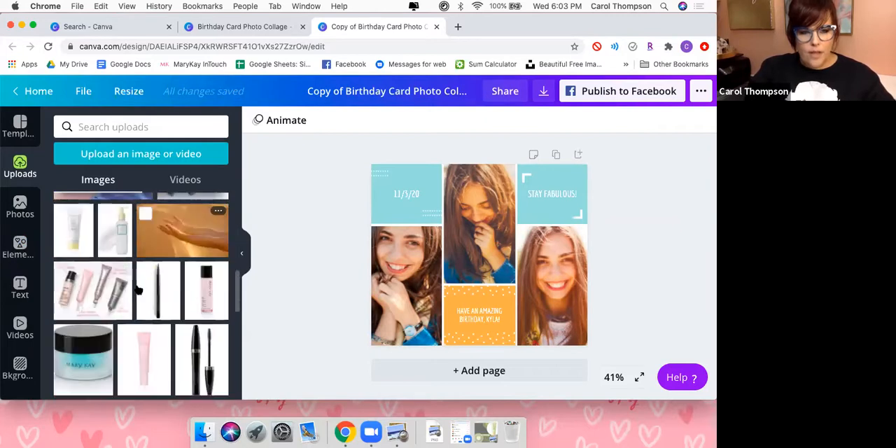
scroll(138, 290, "down", 5)
left_click_drag(161, 263, 471, 217)
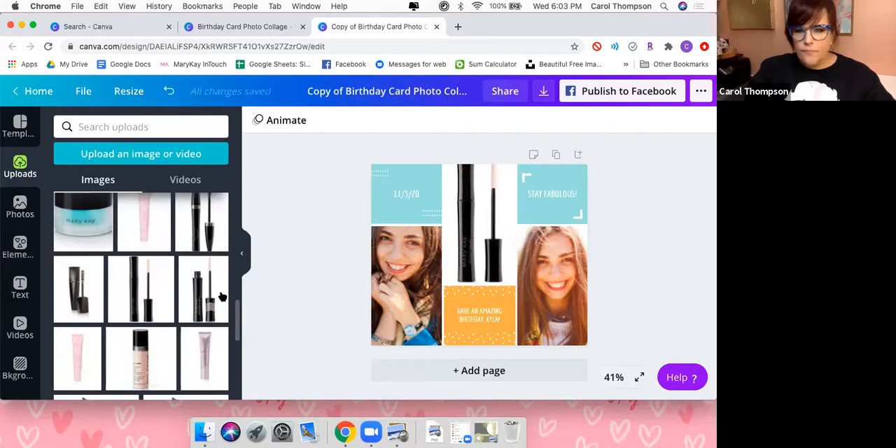
left_click_drag(283, 294, 408, 293)
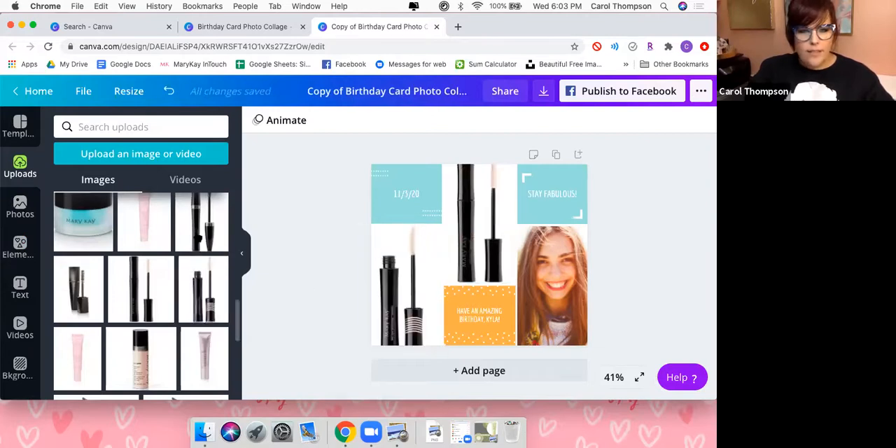
left_click_drag(549, 300, 549, 298)
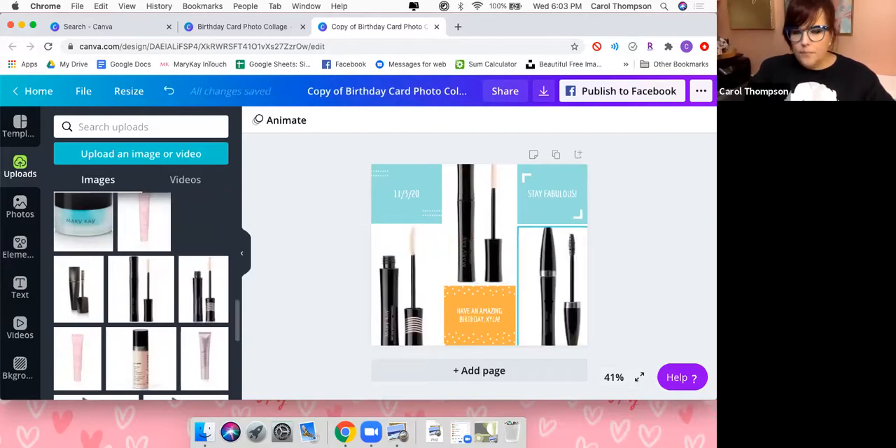
Change the text in the two turquoise tiles to "MASCARA" and "MADNESS!".
left_click(429, 197)
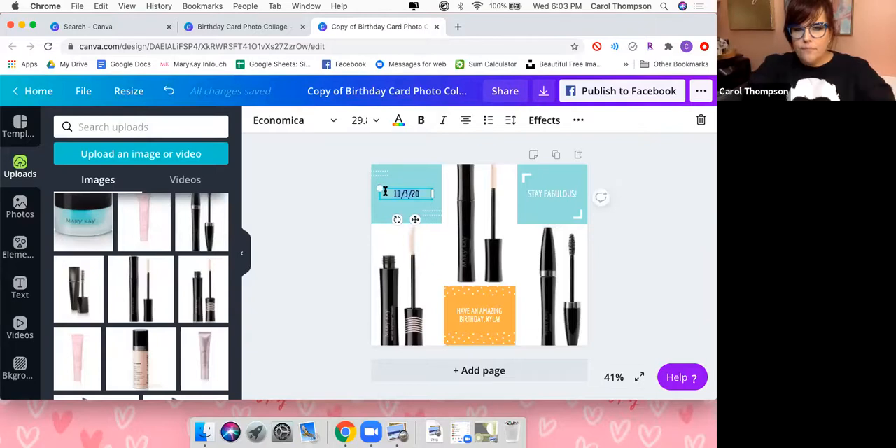
type("MASCARA")
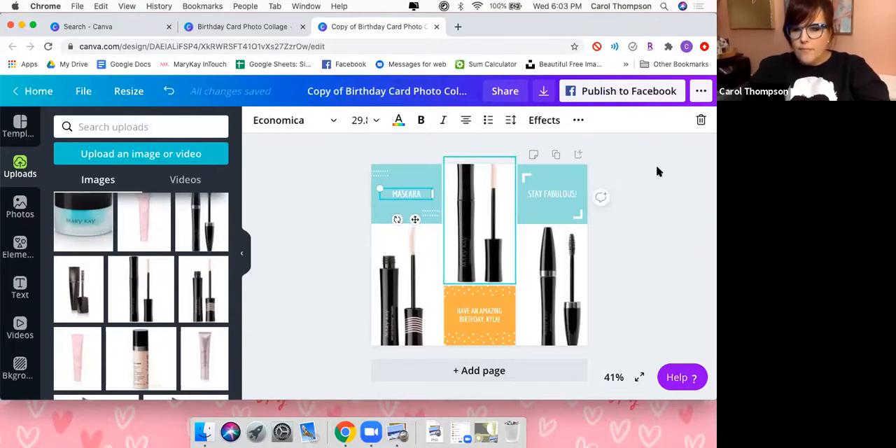
double_click(560, 193)
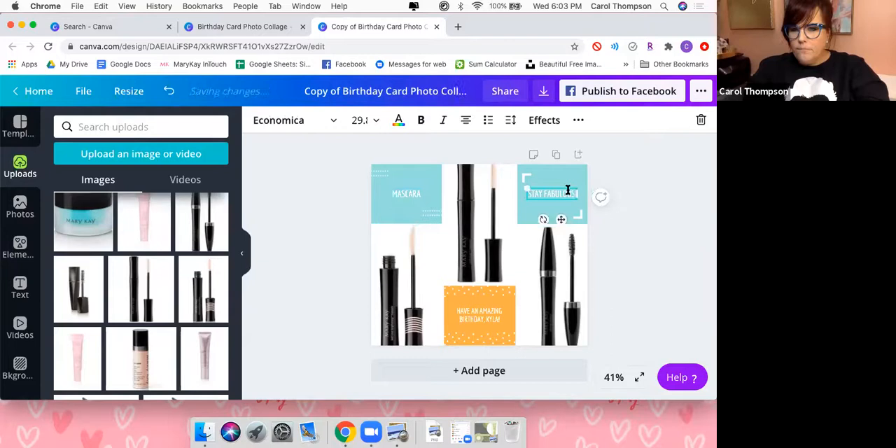
type("KM!")
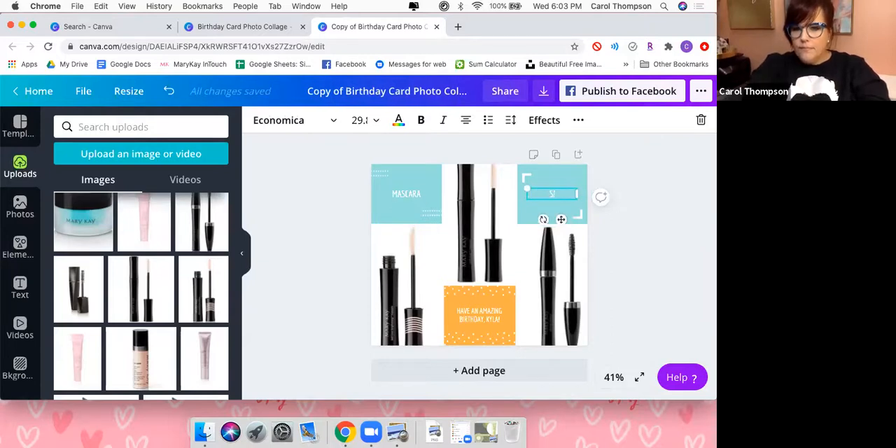
type("DNESS!")
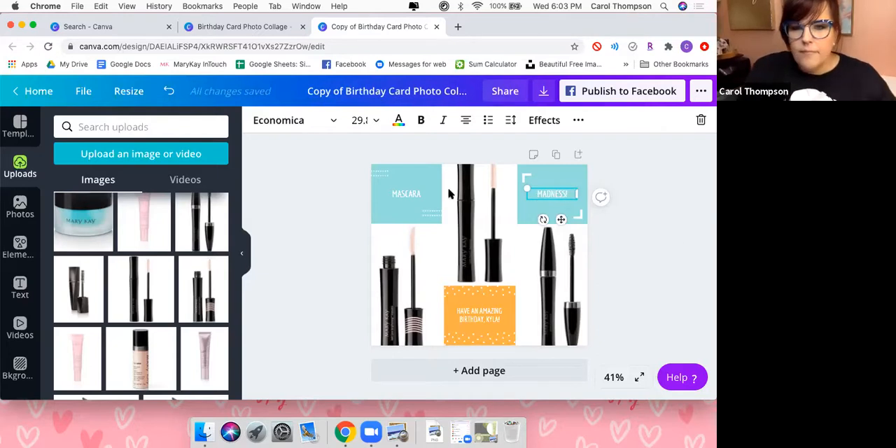
left_click(654, 266)
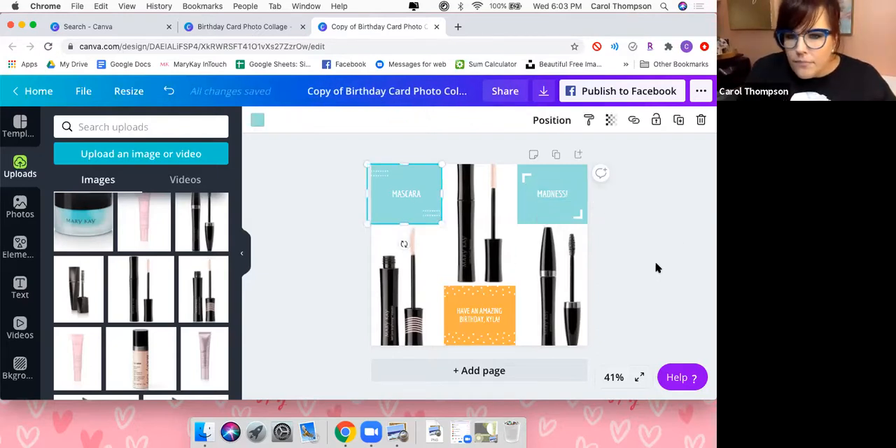
Set the "MASCARA" text to font size 36 and enlarge the "MADNESS!" text to match it.
left_click(394, 196)
left_click(374, 120)
scroll(376, 299, "down", 3)
left_click(372, 265)
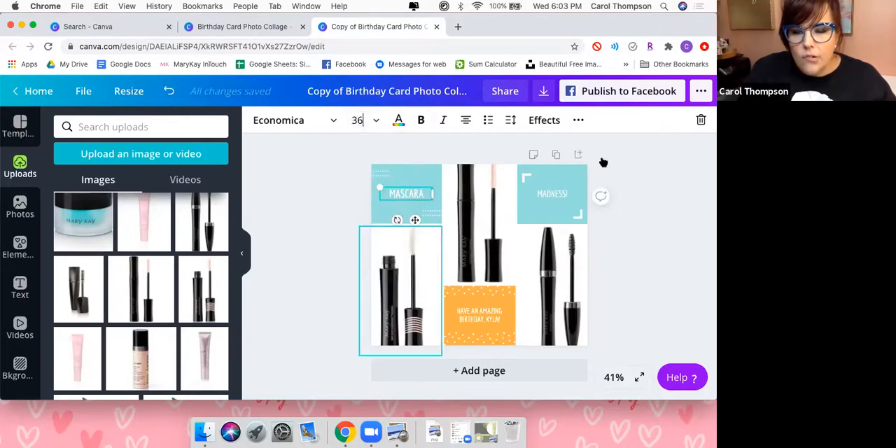
left_click(565, 196)
left_click(358, 120)
scroll(383, 308, "down", 2)
scroll(382, 323, "down", 2)
left_click(366, 272)
Replace the birthday message in the orange tile with "PICK YOUR FAVE!".
left_click(463, 315)
left_click(499, 327)
left_click(501, 320)
left_click_drag(502, 319, 440, 305)
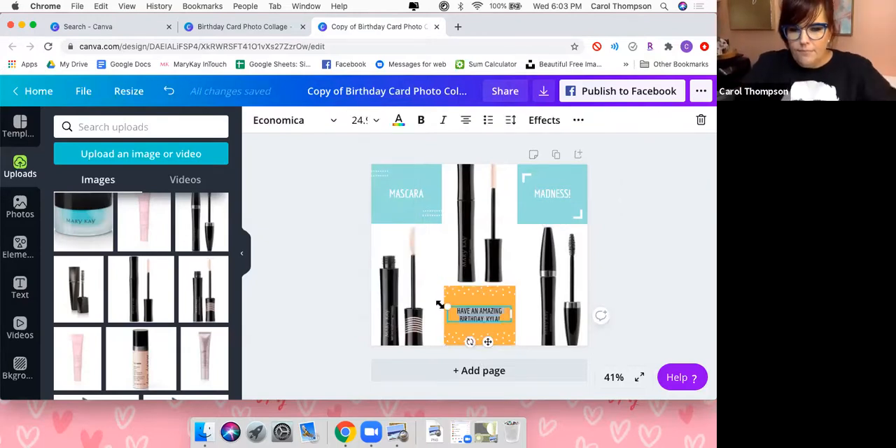
key("BackSpace")
type("PICK YOUR FAVE!")
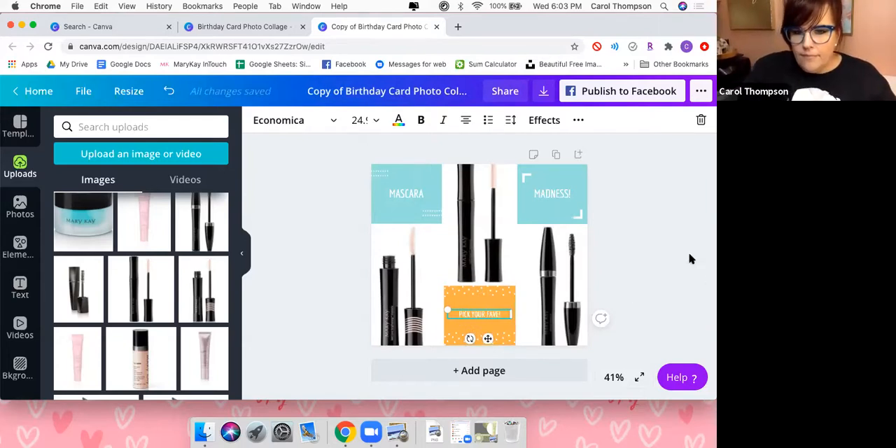
left_click(410, 277)
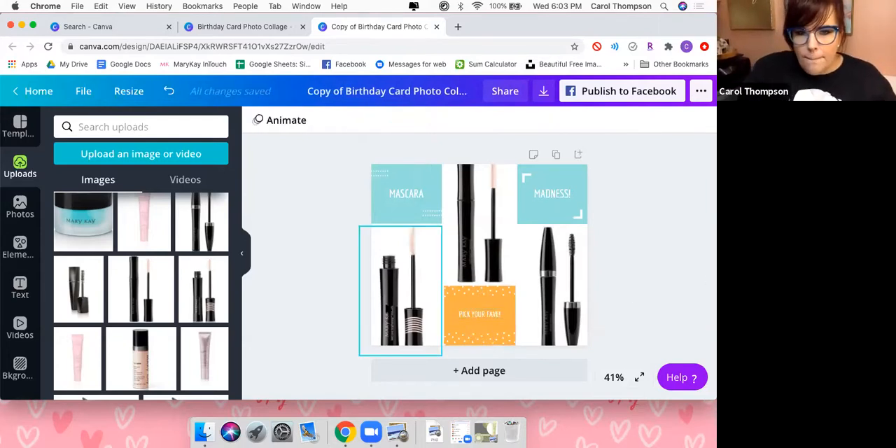
Reposition the mascara image below the "MASCARA" tile within its frame and shorten the frame to a height of 518 at the page's lower edge.
double_click(414, 306)
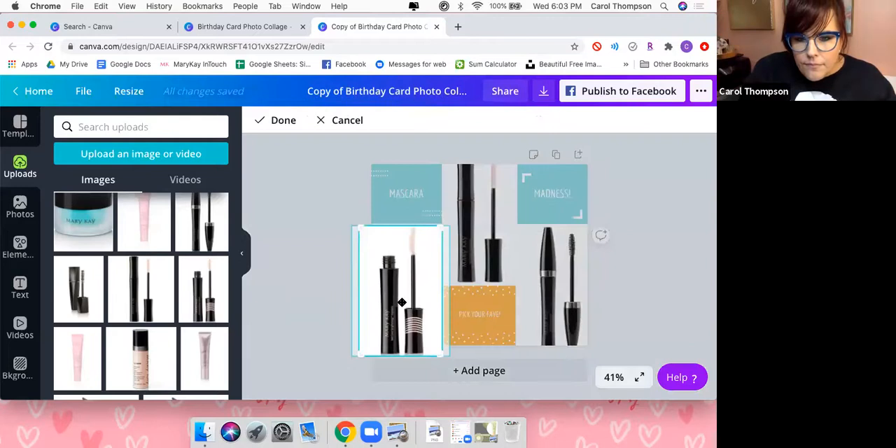
left_click_drag(402, 302, 404, 233)
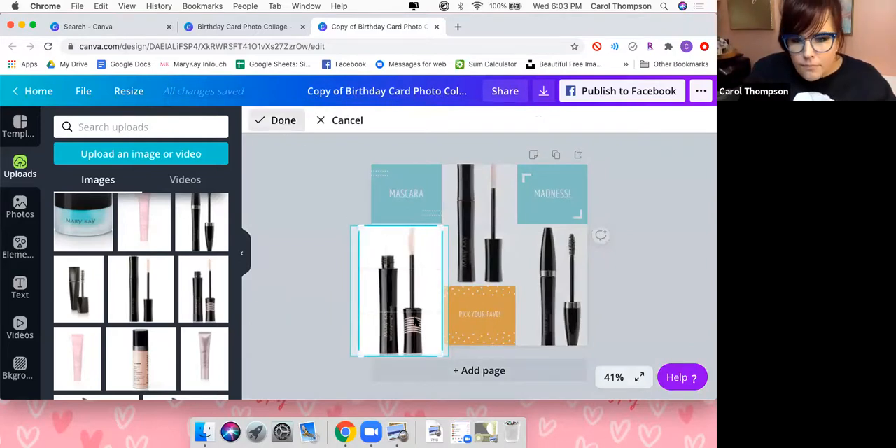
left_click(284, 121)
left_click_drag(401, 331, 402, 344)
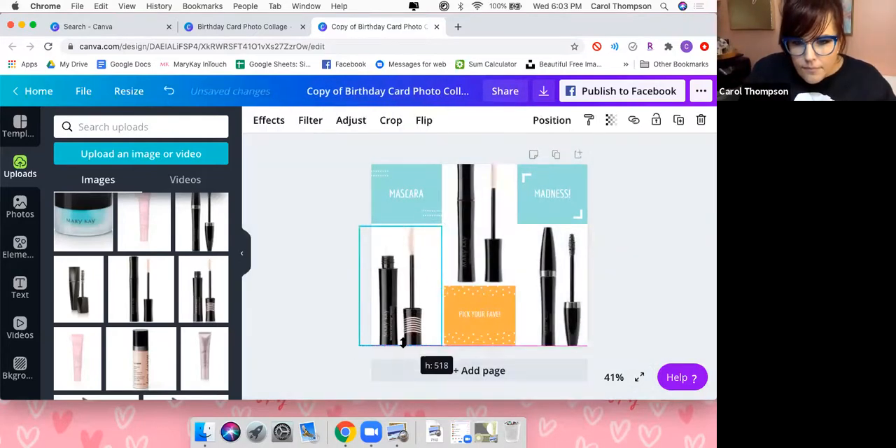
Fit the mascara image below the "MASCARA" tile to the tile's width and extend it from the tile to the page's lower edge.
left_click_drag(402, 229, 433, 208)
left_click(418, 259)
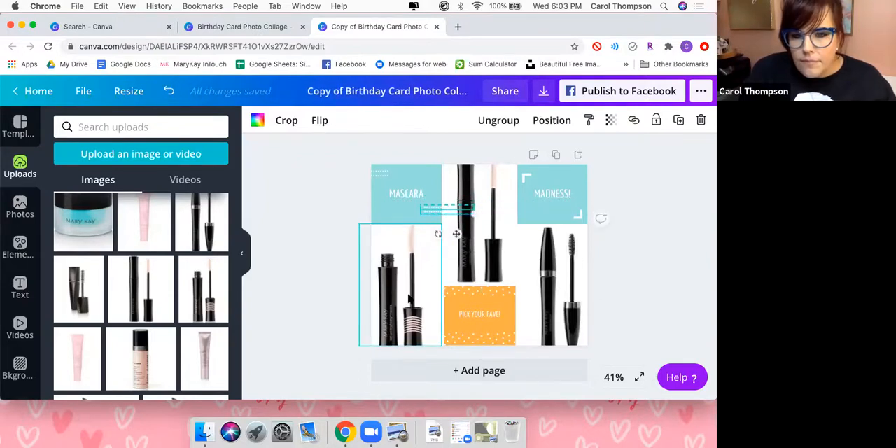
left_click_drag(379, 230, 384, 246)
left_click_drag(406, 297, 406, 281)
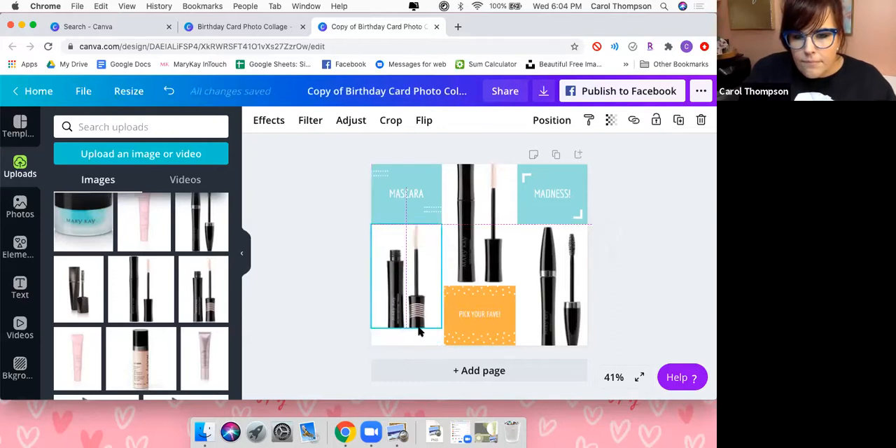
left_click_drag(411, 346, 412, 348)
Adjust the middle mascara image's frame to span from the page's upper edge to the orange tile and fill the gap between the turquoise tiles.
double_click(481, 162)
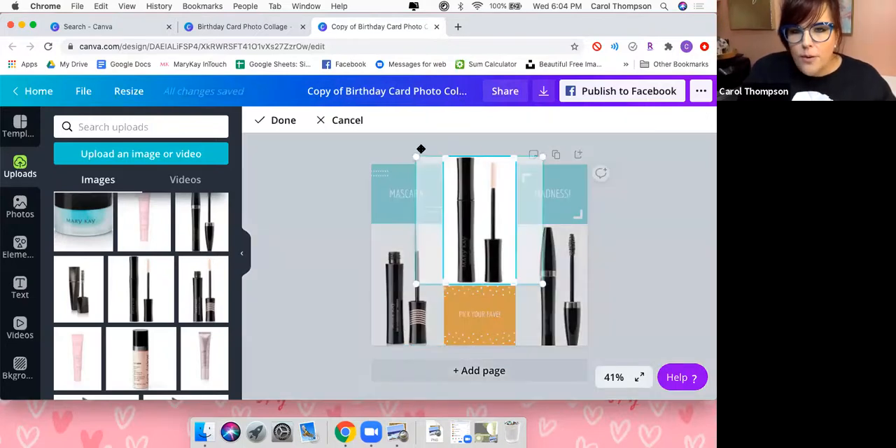
left_click(319, 134)
left_click_drag(480, 158, 481, 164)
left_click_drag(480, 289, 481, 288)
left_click_drag(514, 164, 479, 163)
left_click_drag(511, 226, 519, 226)
Scale down the mascara image below the "MADNESS!" tile to 337 wide and 518 high, ending at the page's lower edge.
left_click(564, 287)
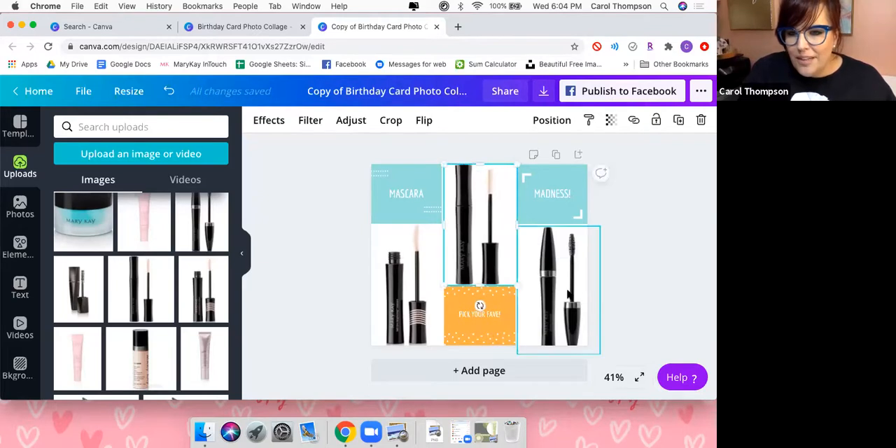
double_click(593, 353)
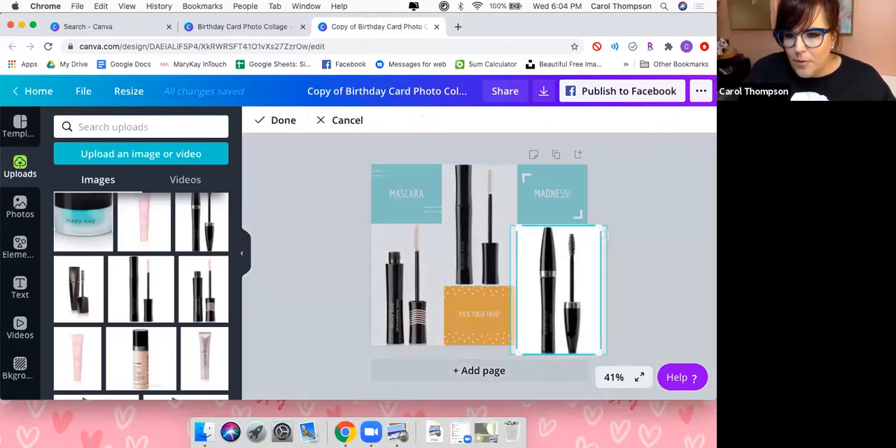
left_click(626, 310)
left_click(594, 349)
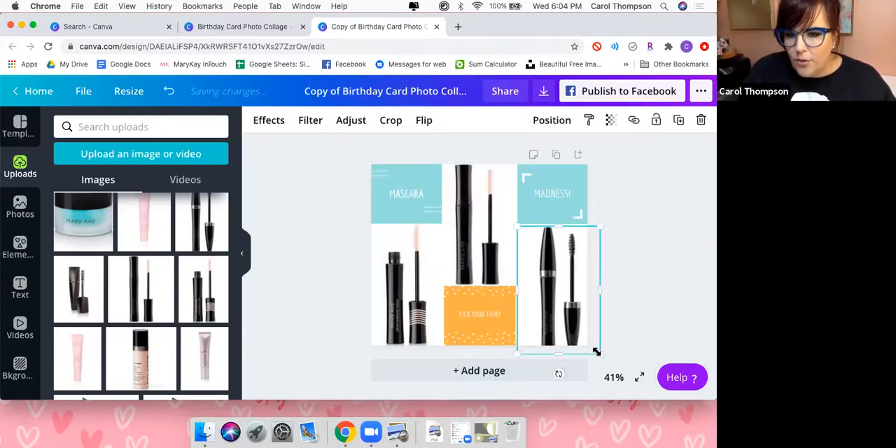
left_click_drag(600, 353, 589, 347)
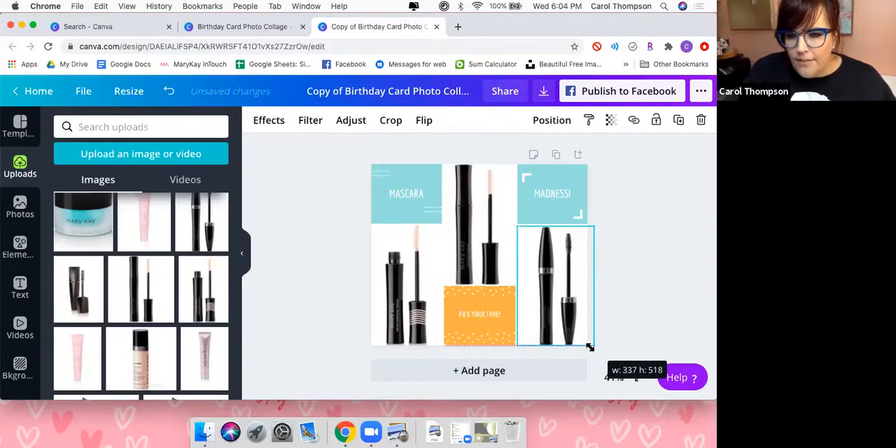
left_click(676, 265)
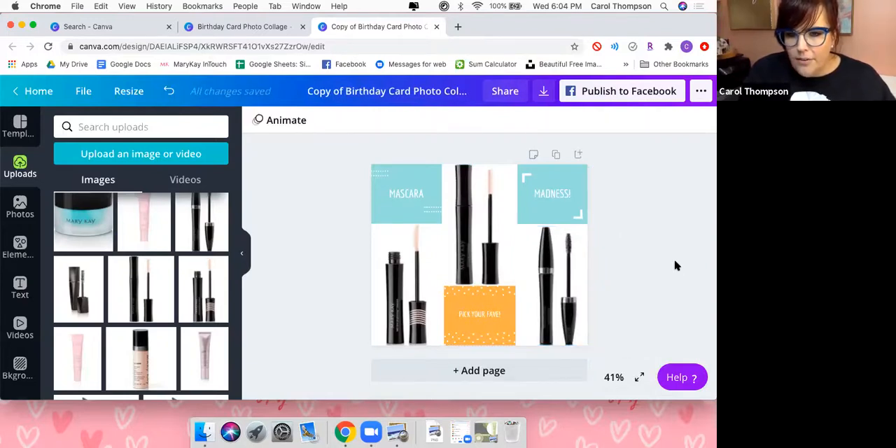
Recolor the "MASCARA" tile with the coral red from the Sweet And Salty palette.
left_click(380, 201)
left_click(258, 122)
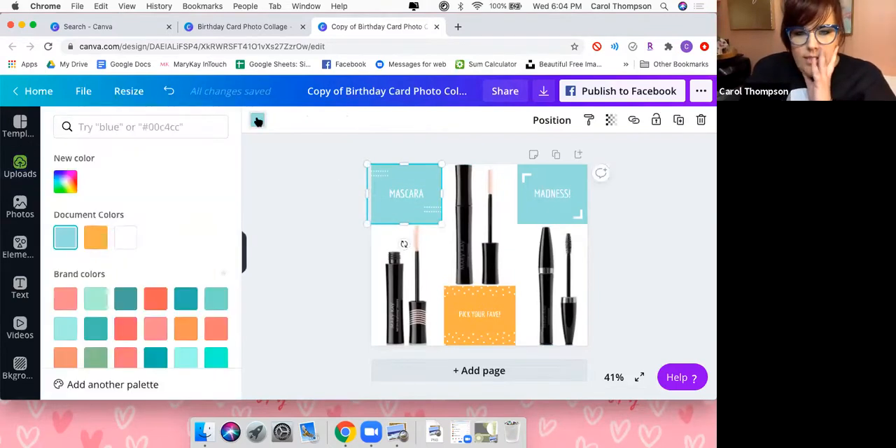
scroll(184, 311, "down", 10)
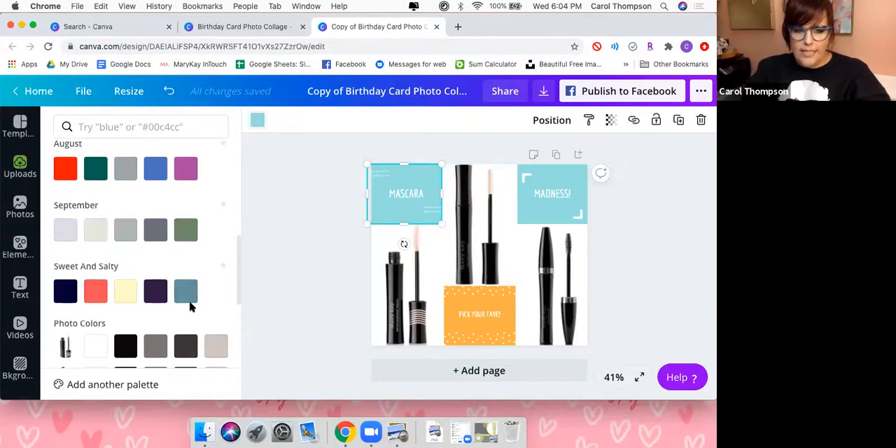
scroll(191, 306, "down", 3)
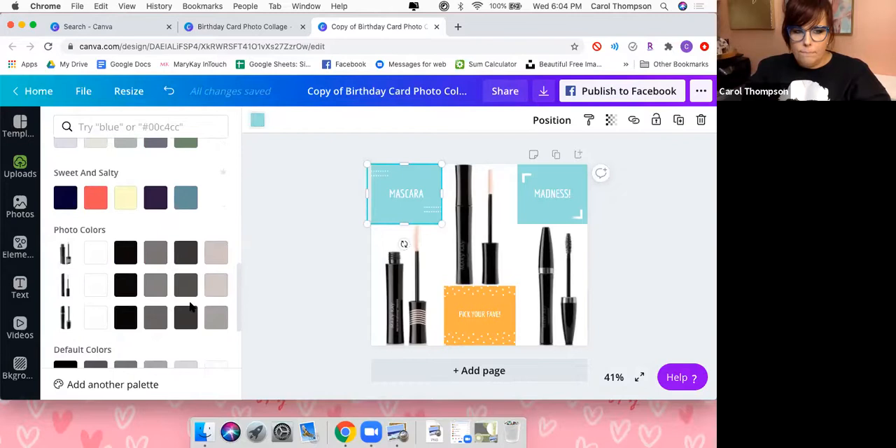
scroll(105, 267, "up", 1)
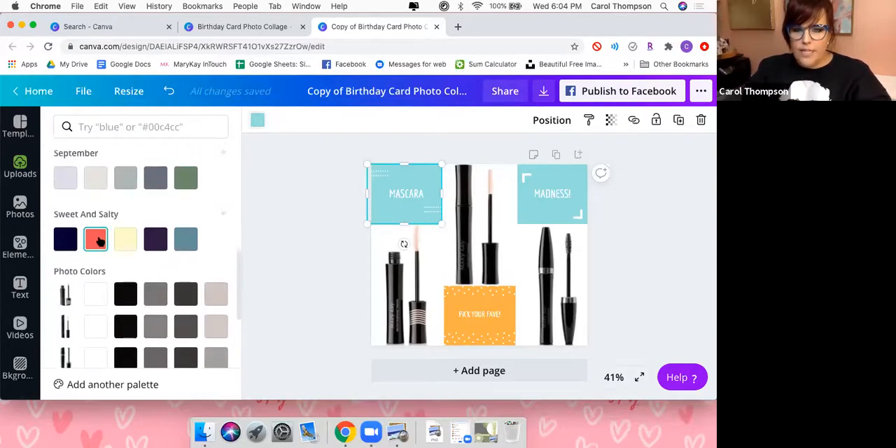
left_click(97, 240)
Recolor the "MADNESS!" tile dark purple and the "PICK YOUR FAVE!" tile slate blue from the Sweet And Salty palette.
left_click(521, 213)
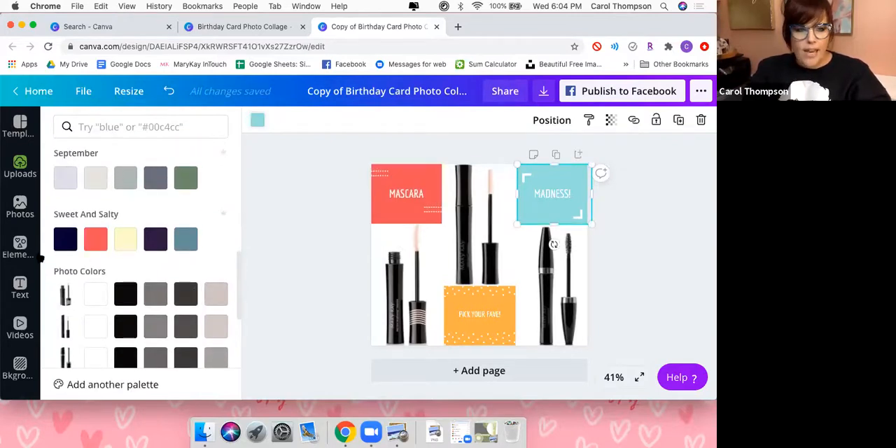
left_click(156, 239)
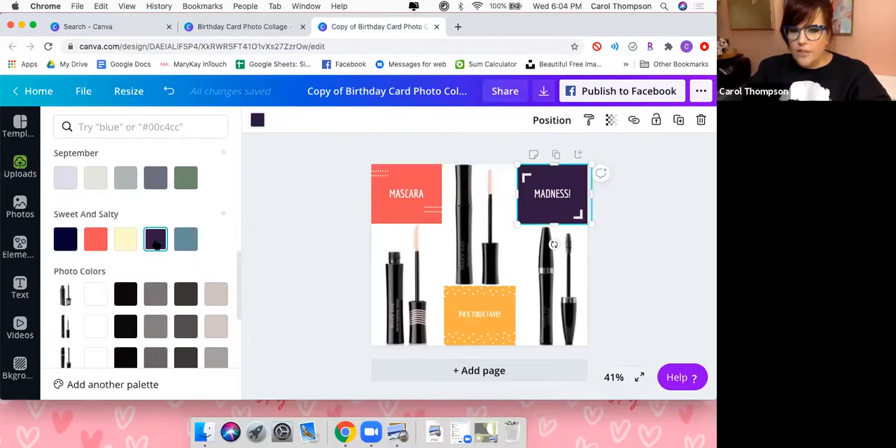
left_click(458, 326)
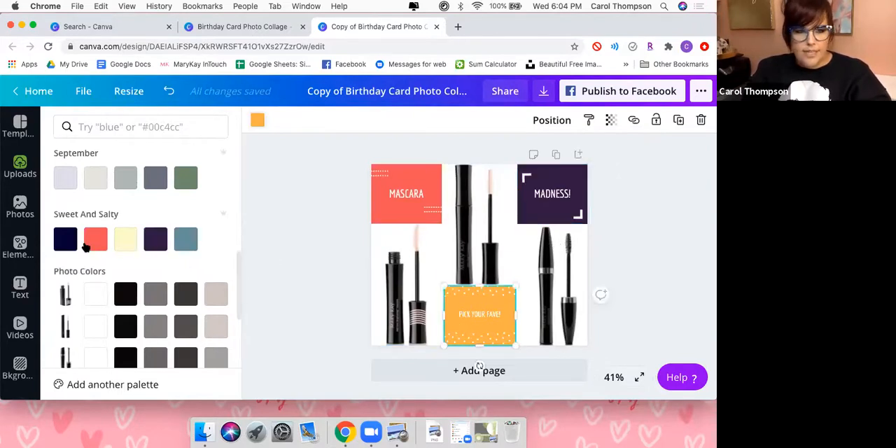
left_click(186, 240)
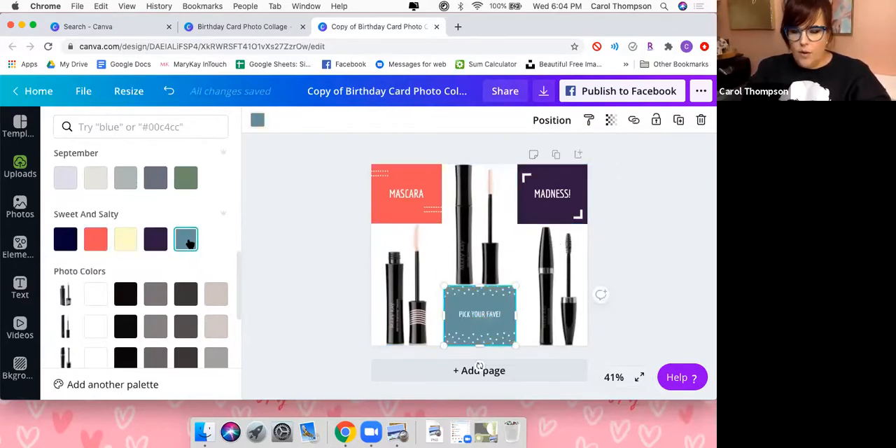
left_click(620, 273)
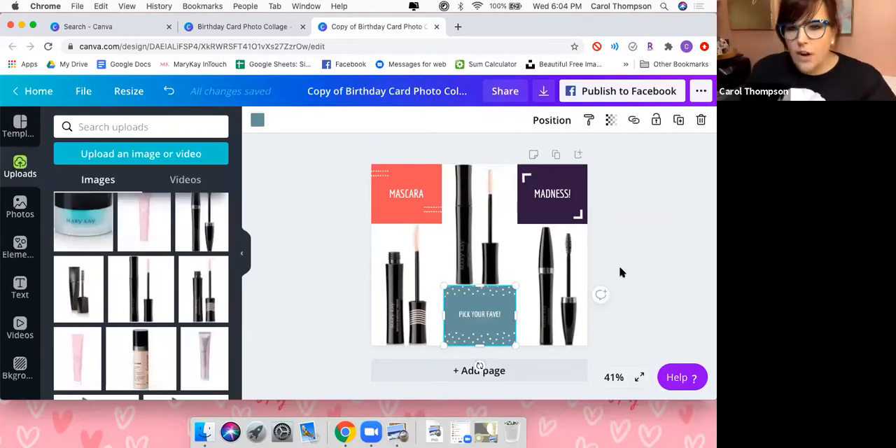
left_click(631, 280)
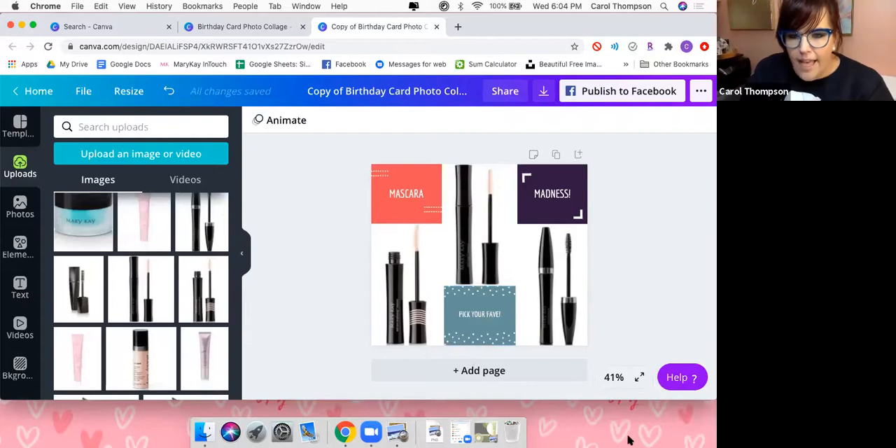
Enlarge the "PICK YOUR FAVE!" text in the slate blue tile to a font size of about 64.
left_click(493, 319)
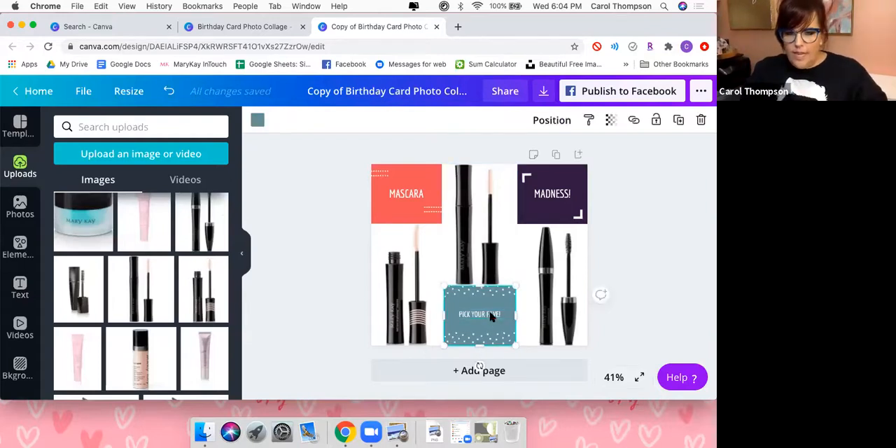
left_click(492, 315)
left_click(360, 120)
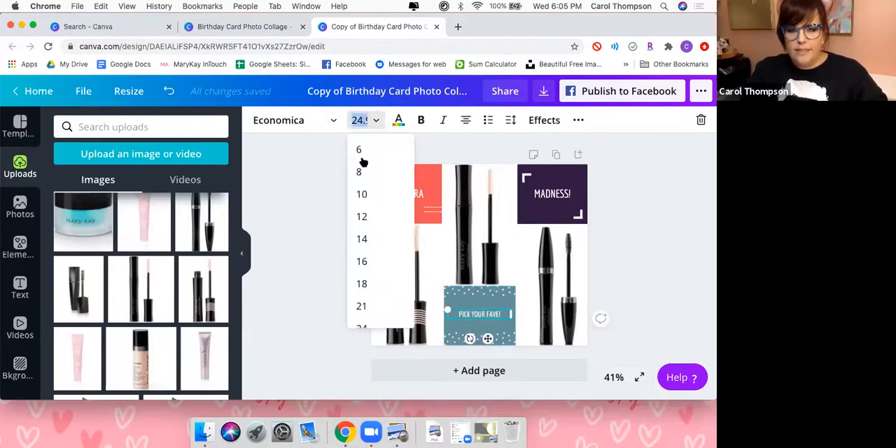
scroll(391, 287, "down", 5)
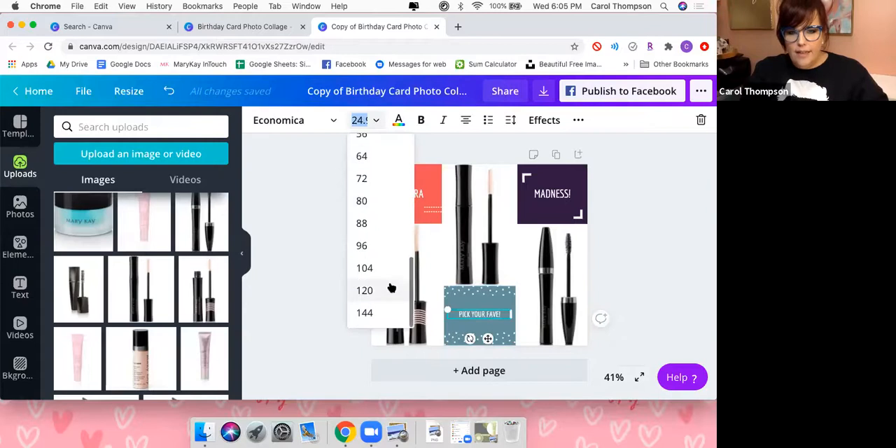
left_click(364, 244)
mouse_move(496, 312)
left_mouse_down()
mouse_move(473, 315)
mouse_move(482, 308)
left_mouse_up()
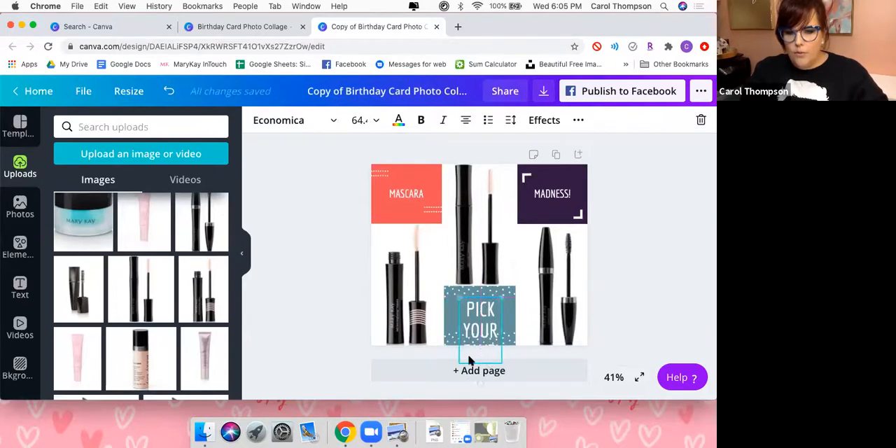
Widen the "PICK YOUR FAVE!" text box on both sides to nearly the tile's width so the text wraps onto two lines.
right_click(459, 366)
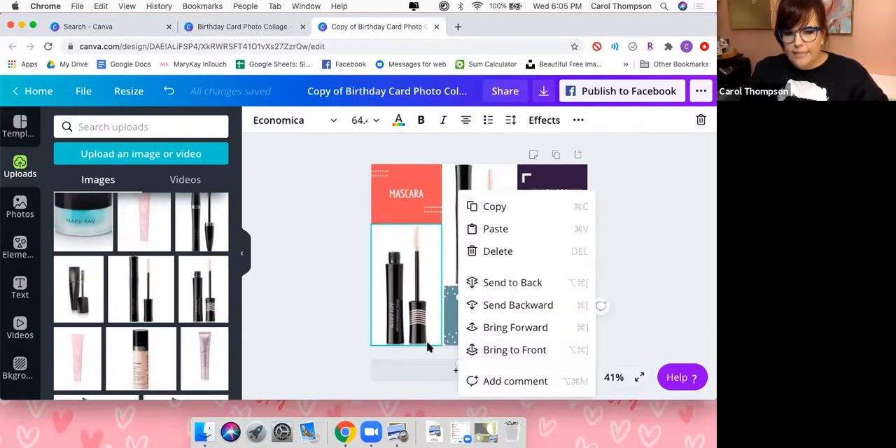
left_click(295, 347)
left_click(491, 334)
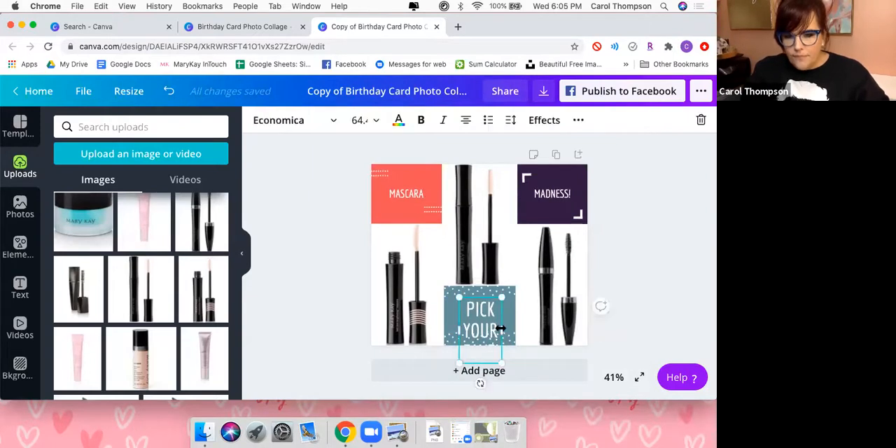
left_click_drag(514, 328, 514, 327)
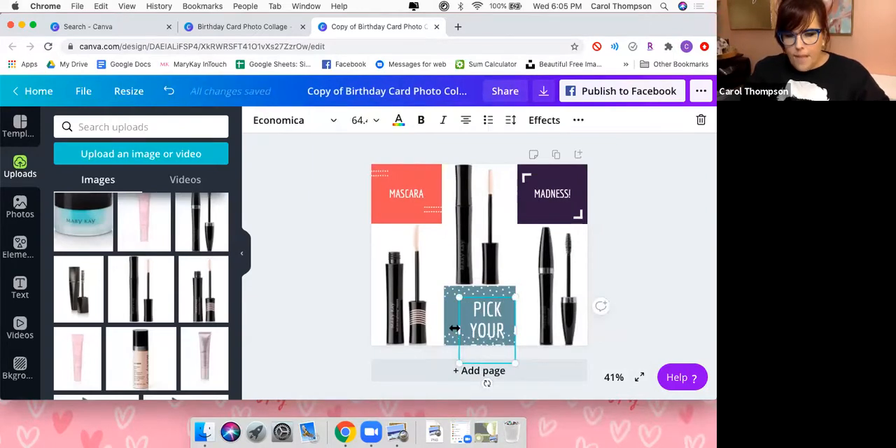
left_click_drag(447, 327, 447, 327)
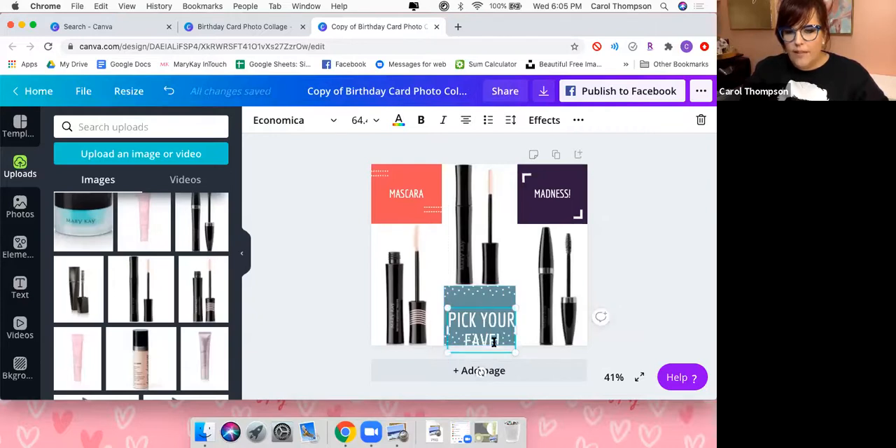
Move the "PICK YOUR FAVE!" text up so both lines sit centered inside the slate blue tile.
left_click(607, 313)
mouse_move(493, 336)
left_mouse_down()
mouse_move(492, 314)
mouse_move(492, 335)
left_mouse_up()
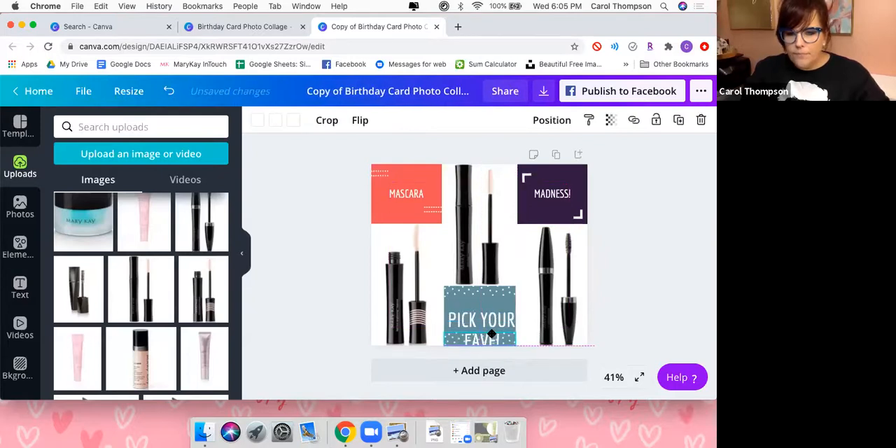
left_click(490, 317)
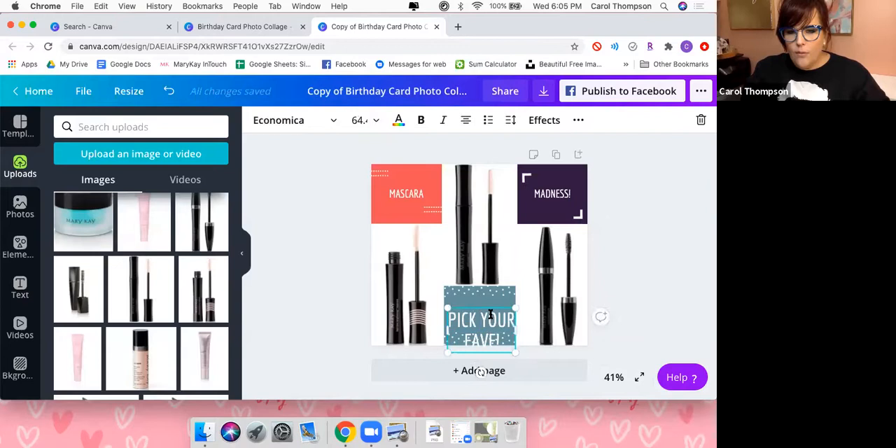
left_click_drag(489, 305, 487, 289)
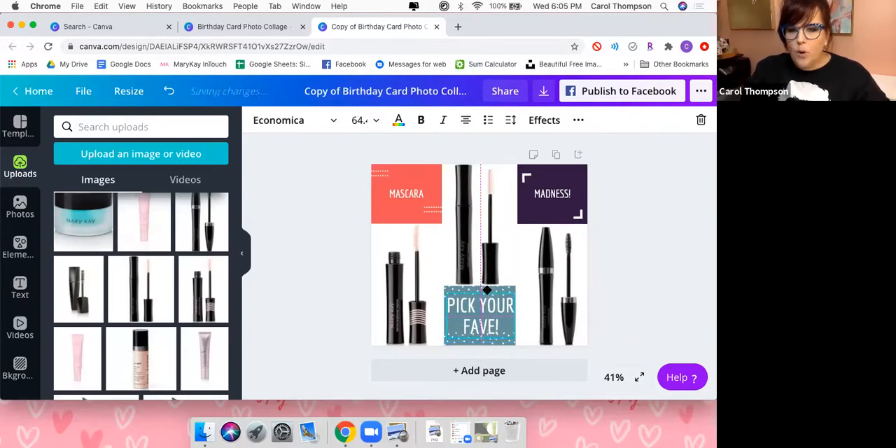
left_click(703, 255)
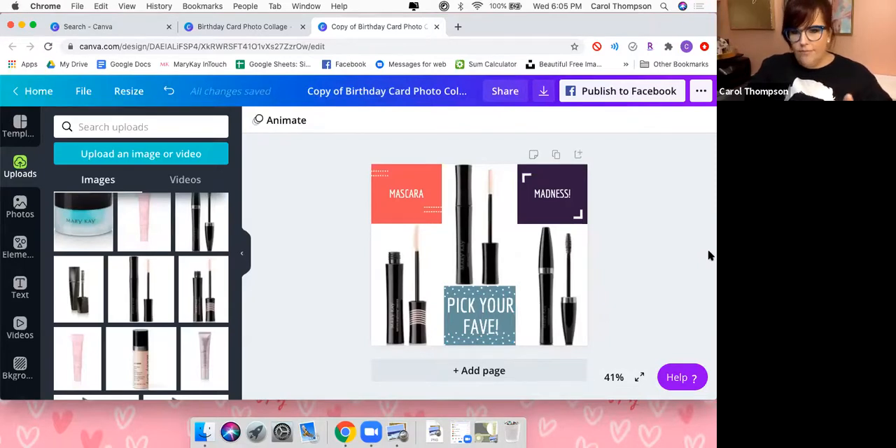
Rename the design "Mascara madness".
left_click(431, 88)
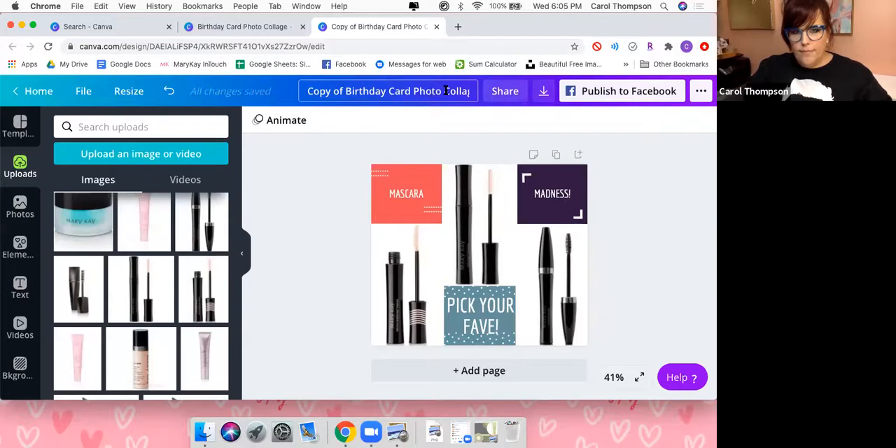
key("super+a")
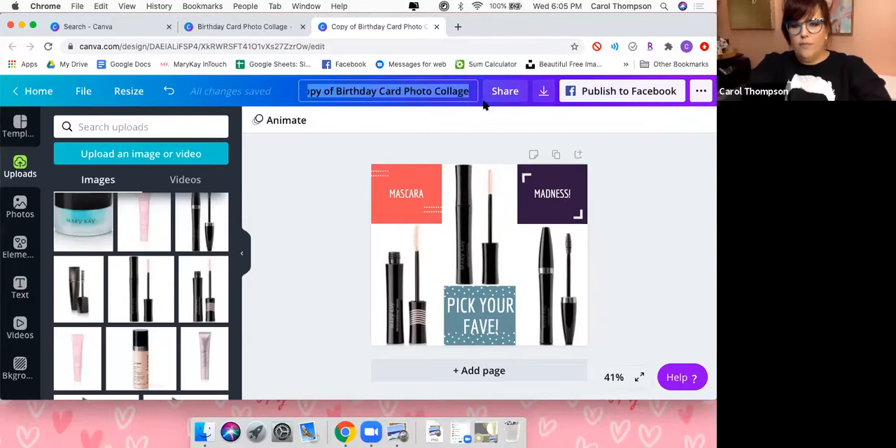
type("Mas")
type("cara m")
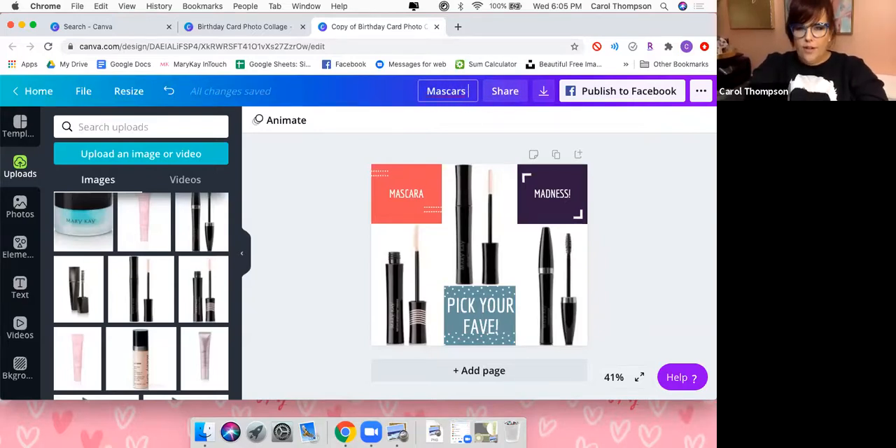
type("adness")
key("Return")
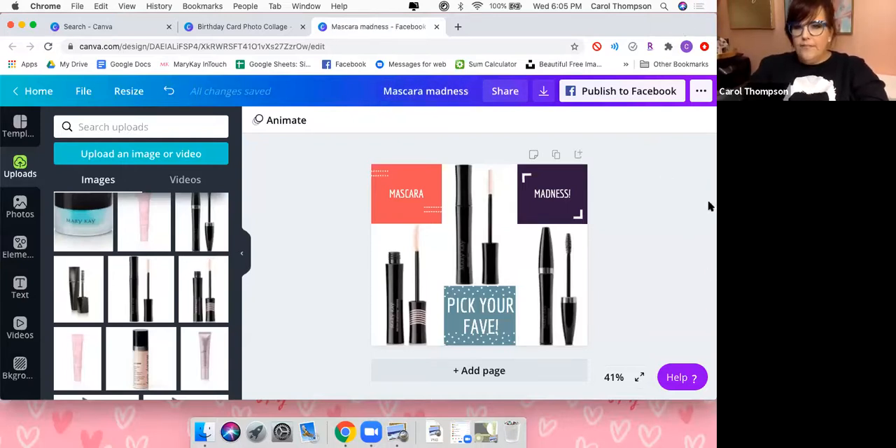
Download the "Mascara madness" design as a PNG at 1.5x size without a transparent background and dismiss the save confirmation.
left_click(544, 93)
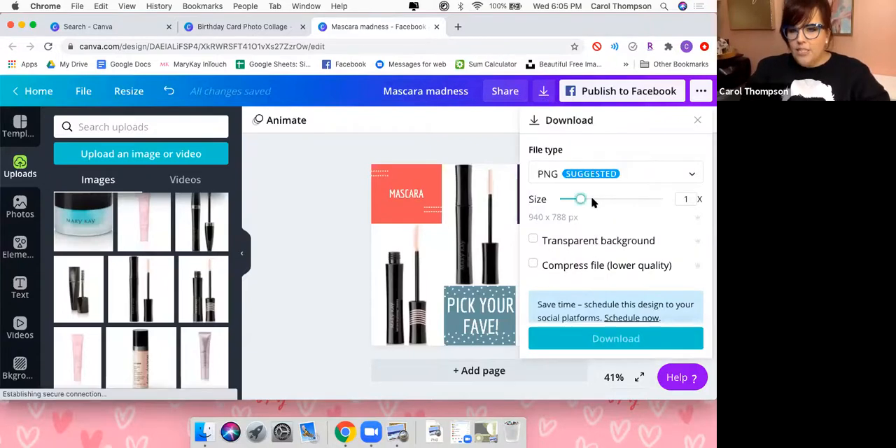
left_click_drag(592, 202, 609, 204)
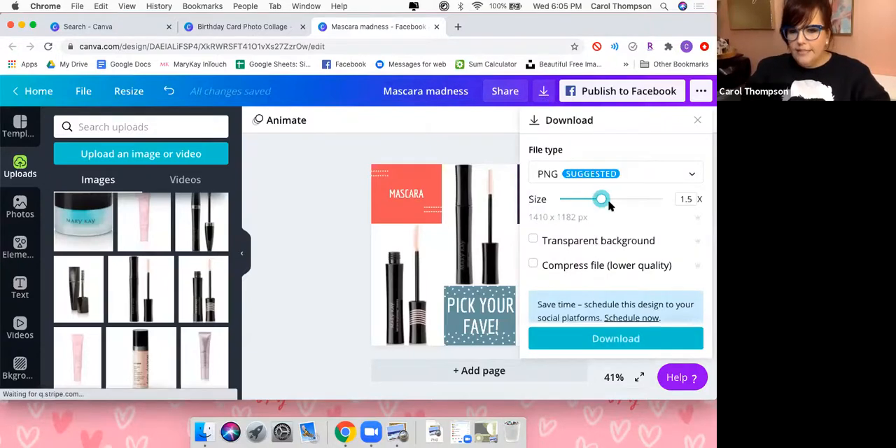
left_click(534, 240)
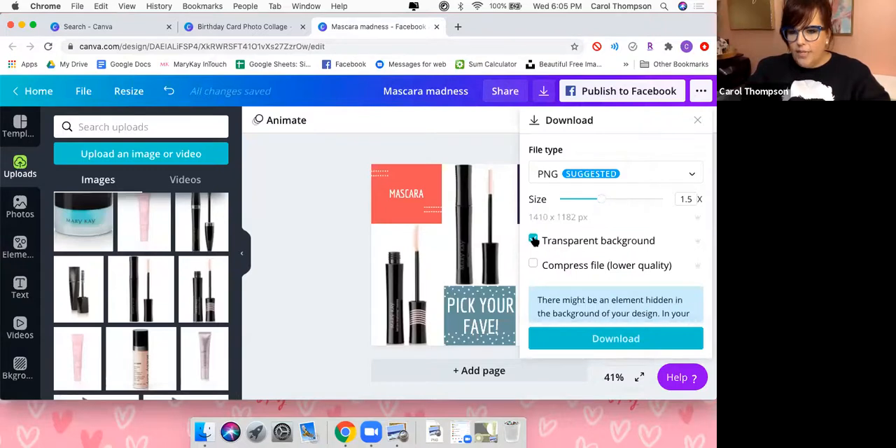
left_click(534, 240)
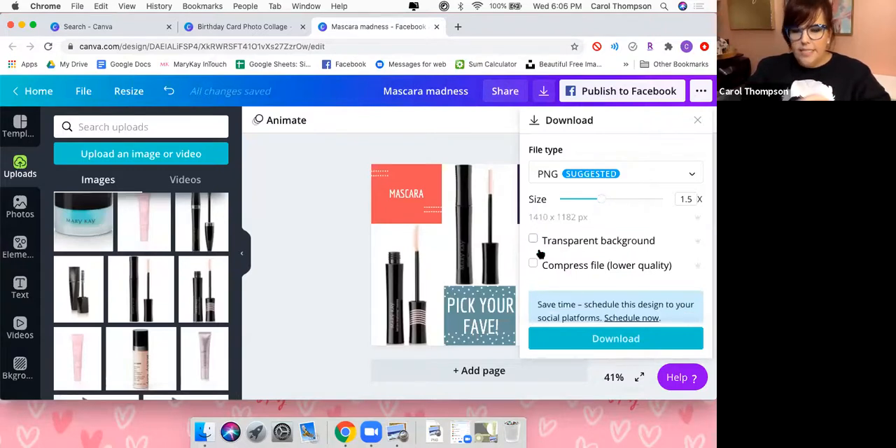
left_click(590, 337)
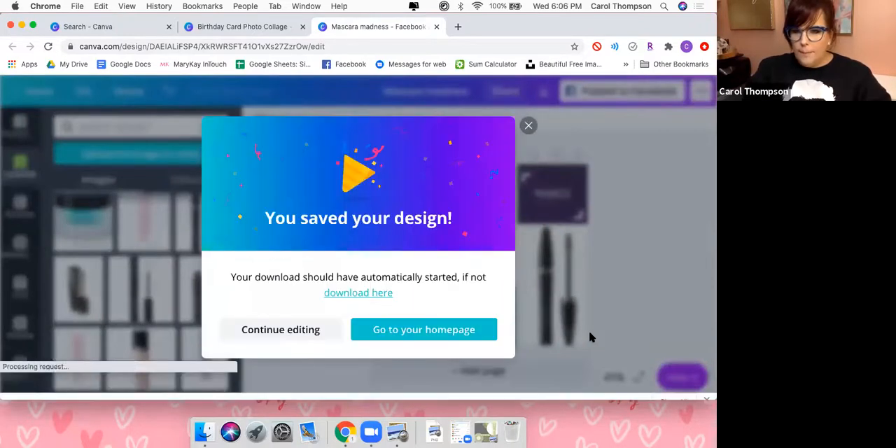
left_click(525, 111)
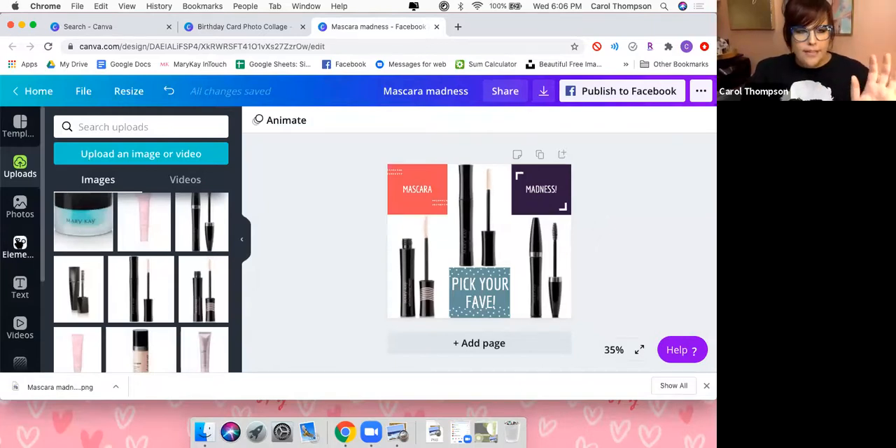
left_click(20, 245)
scroll(146, 311, "down", 5)
scroll(145, 312, "down", 4)
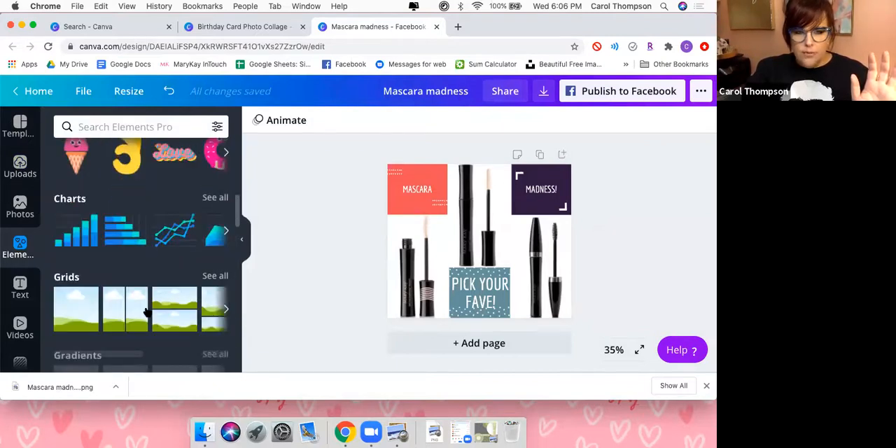
scroll(145, 311, "down", 3)
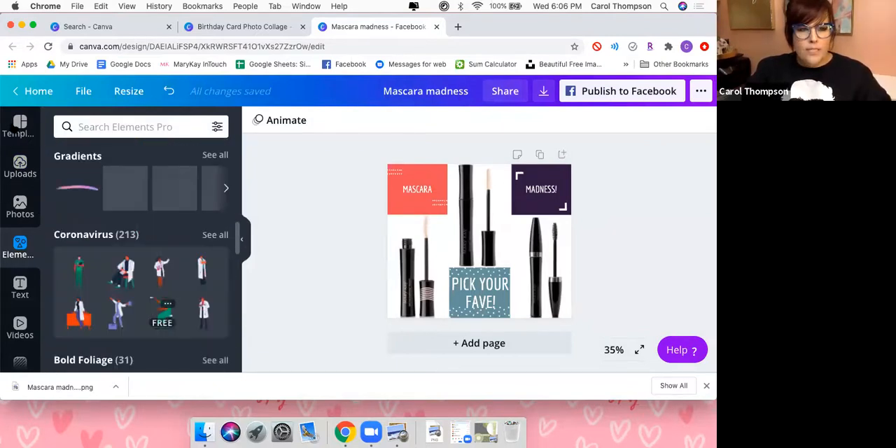
Create a new blank Facebook Post design from the Canva home page and close the leftover birthday card and home page tabs.
left_click(35, 91)
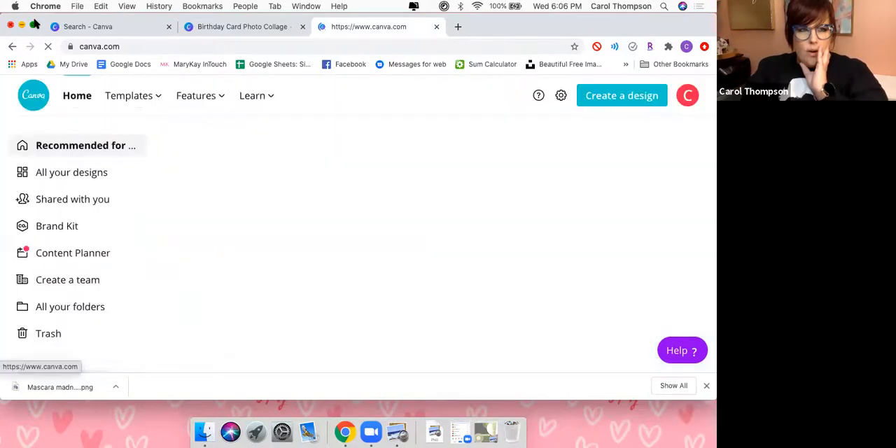
left_click(35, 25)
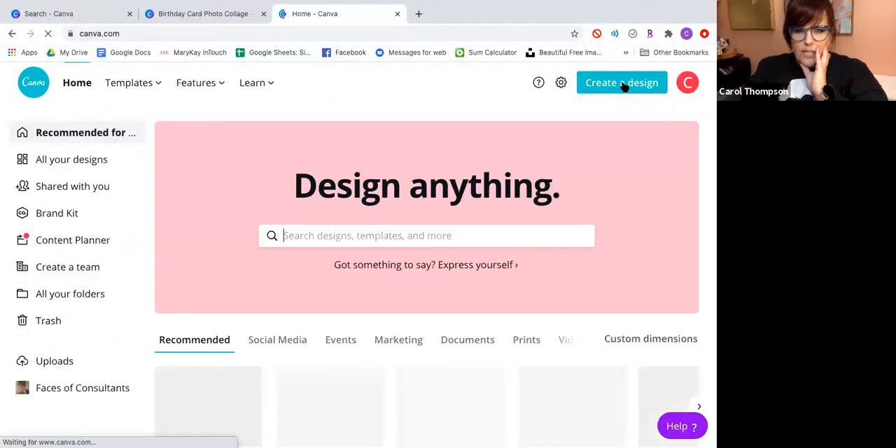
left_click(624, 84)
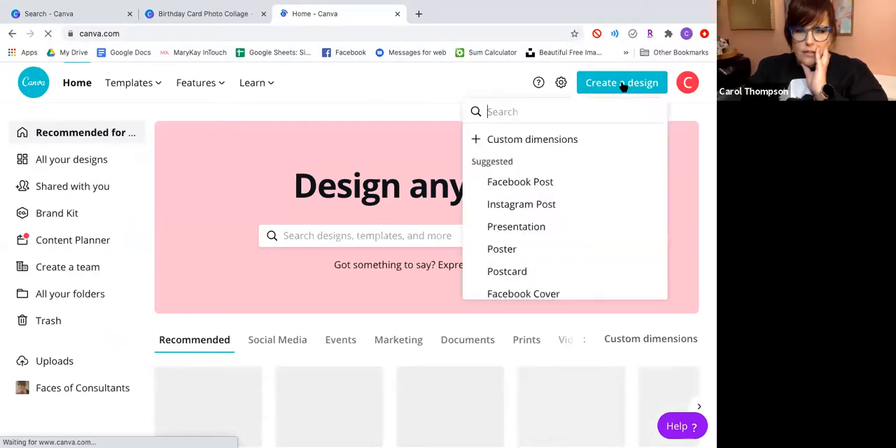
left_click(510, 183)
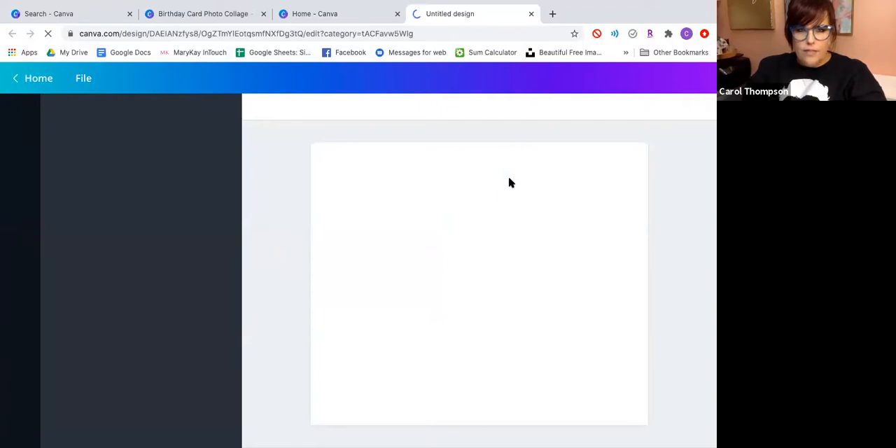
left_click(263, 14)
left_click(264, 14)
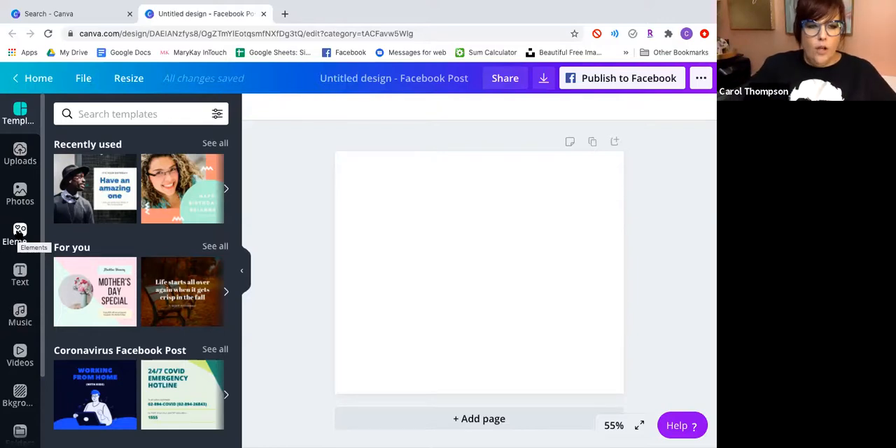
Add a three-cell grid to the blank page, with one wide cell above a larger and a smaller cell.
left_click(19, 231)
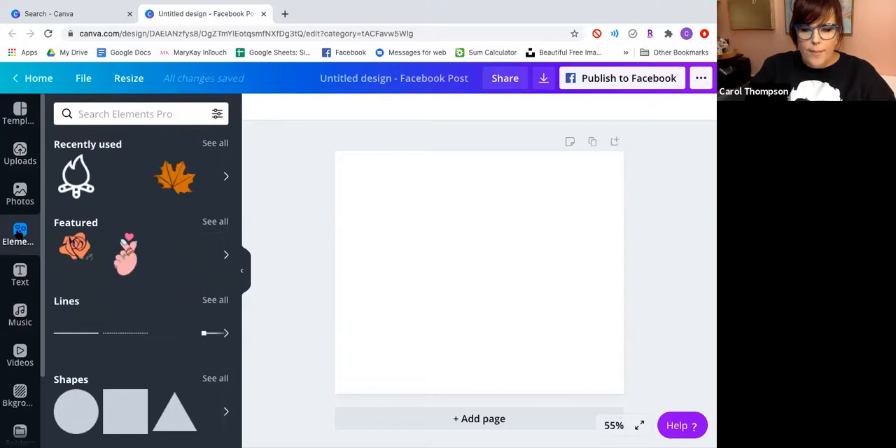
scroll(186, 329, "down", 2)
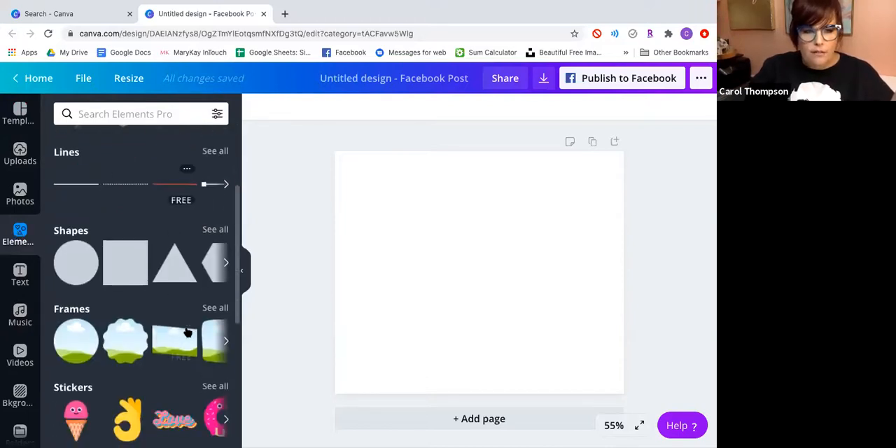
scroll(188, 332, "down", 3)
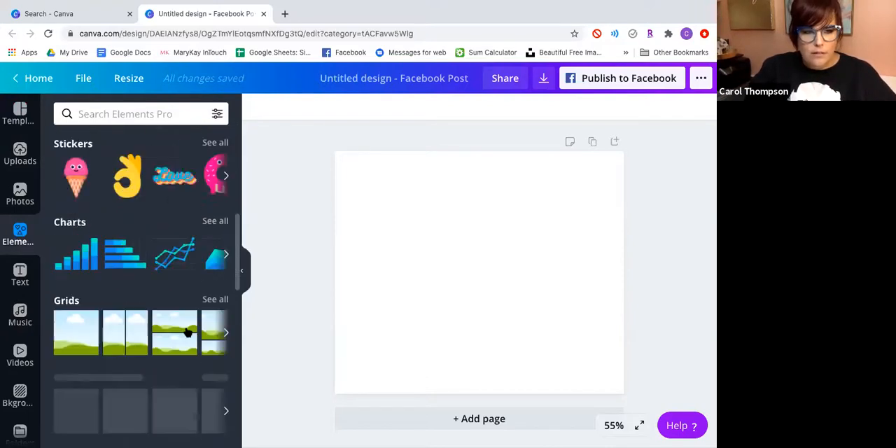
left_click(217, 299)
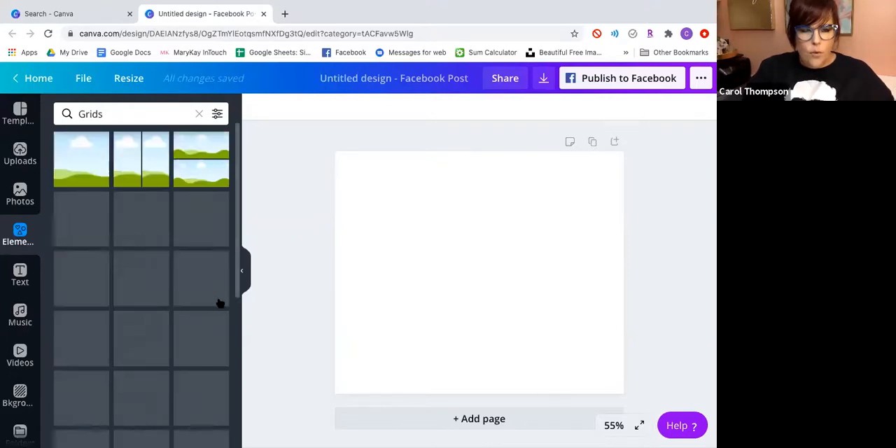
scroll(220, 304, "down", 3)
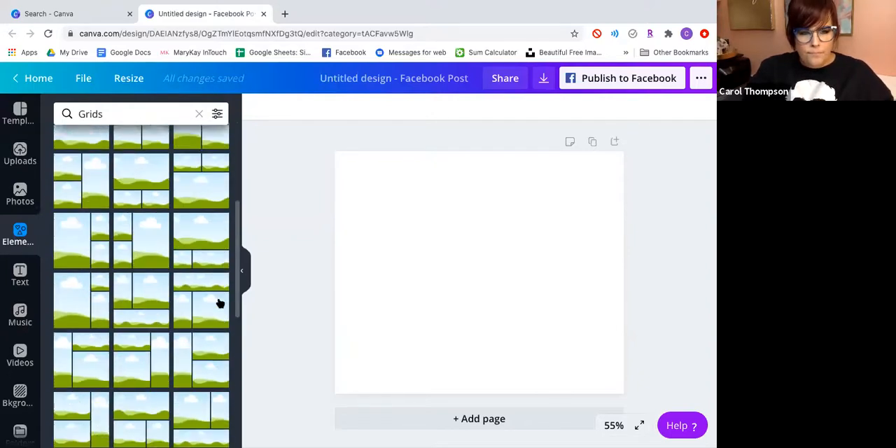
scroll(220, 303, "down", 2)
scroll(220, 303, "down", 1)
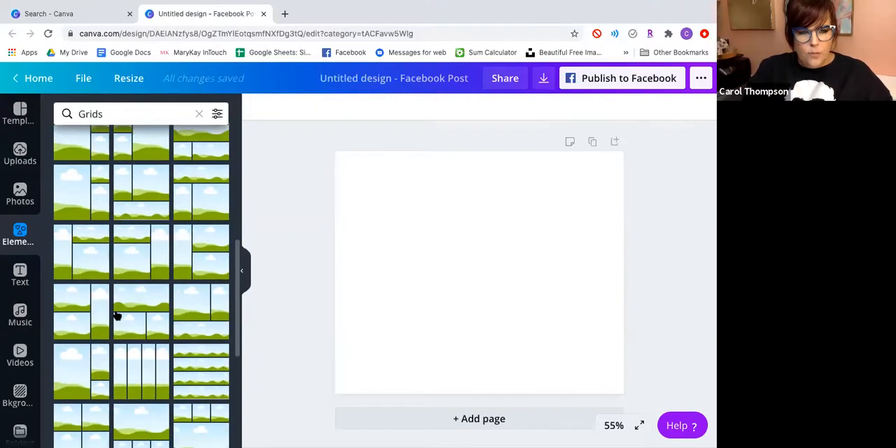
left_click(116, 316)
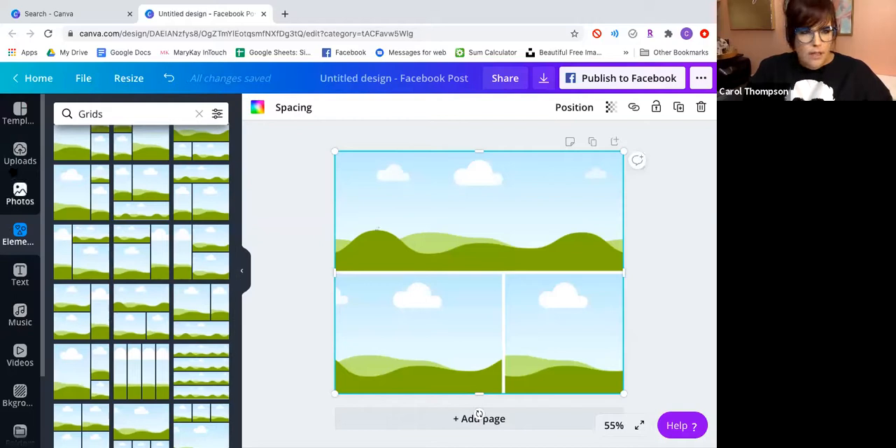
Fill the grid with uploaded photos: the pink eye patches lower left, the peach-banded tube in the upper cell and the eyeliner pencils lower right.
left_click(18, 154)
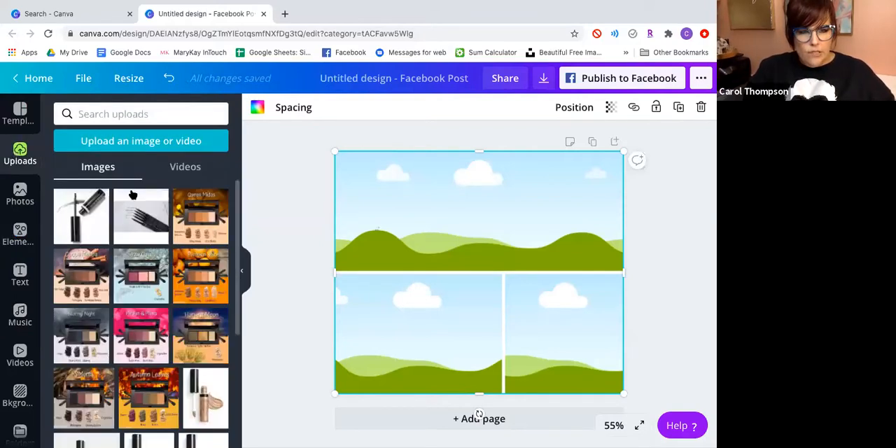
scroll(198, 415, "down", 10)
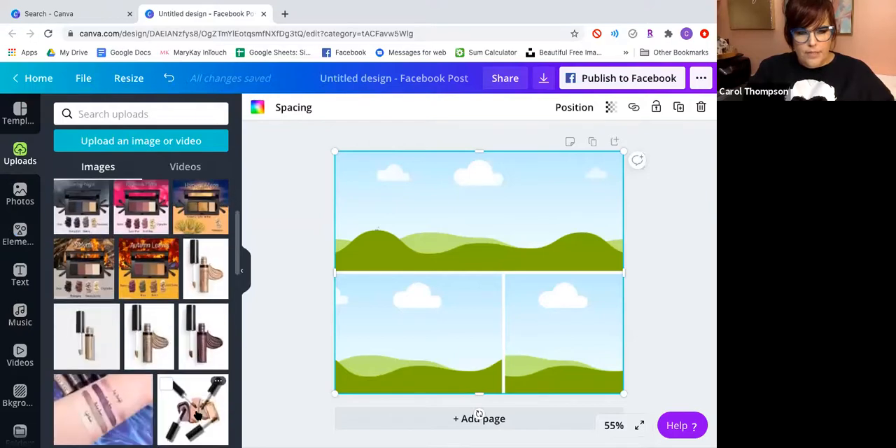
scroll(197, 416, "down", 3)
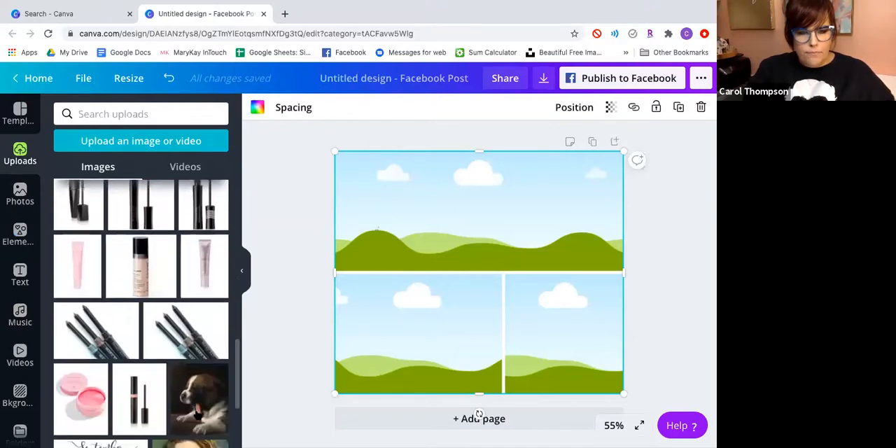
scroll(197, 416, "down", 2)
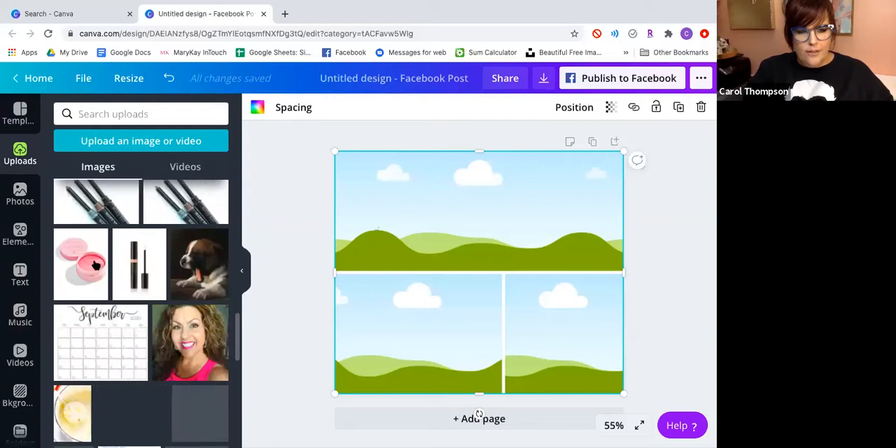
left_click_drag(358, 298, 369, 307)
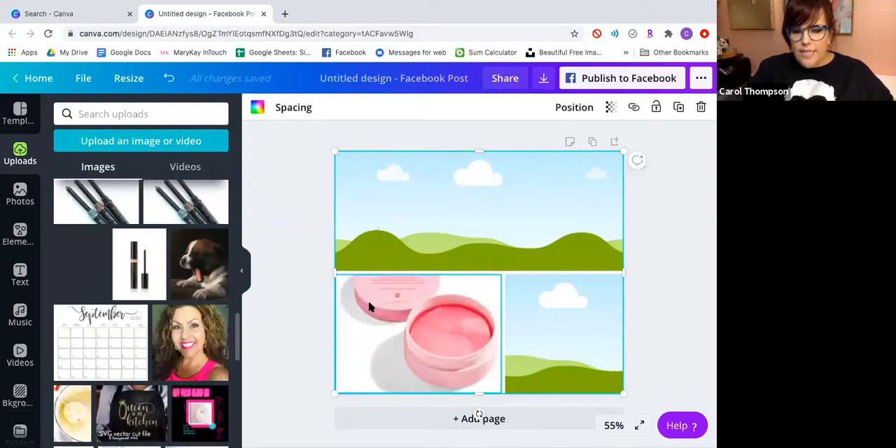
left_click_drag(140, 277, 483, 200)
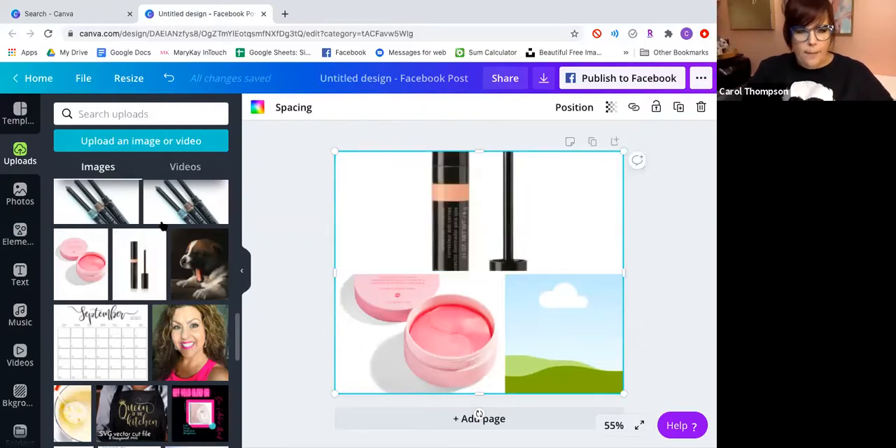
left_click_drag(160, 208, 570, 348)
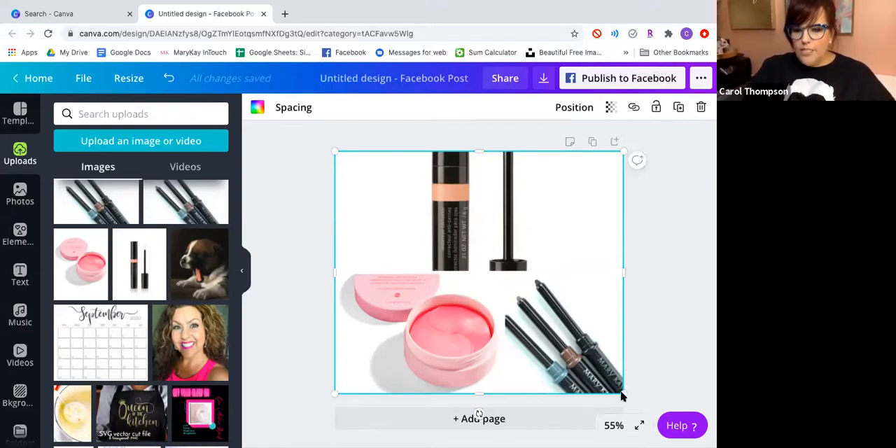
Shrink the photo grid from its corner and narrow it to about a third of the page width.
left_click_drag(622, 394, 552, 372)
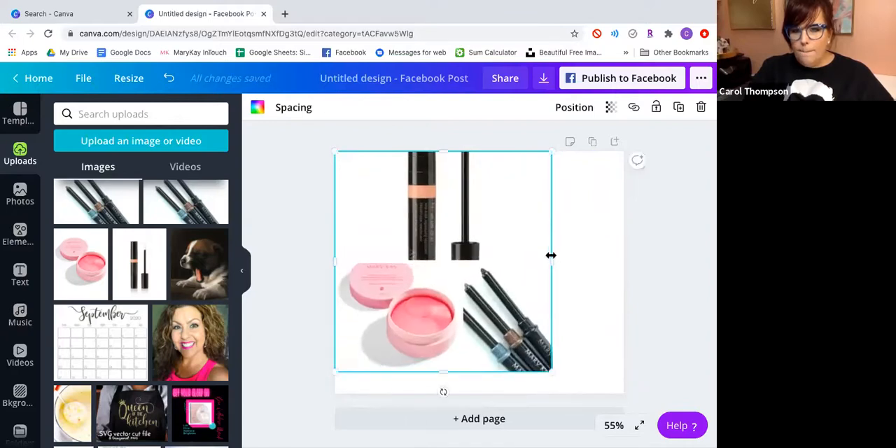
left_click_drag(584, 255, 637, 250)
left_click_drag(660, 249, 428, 267)
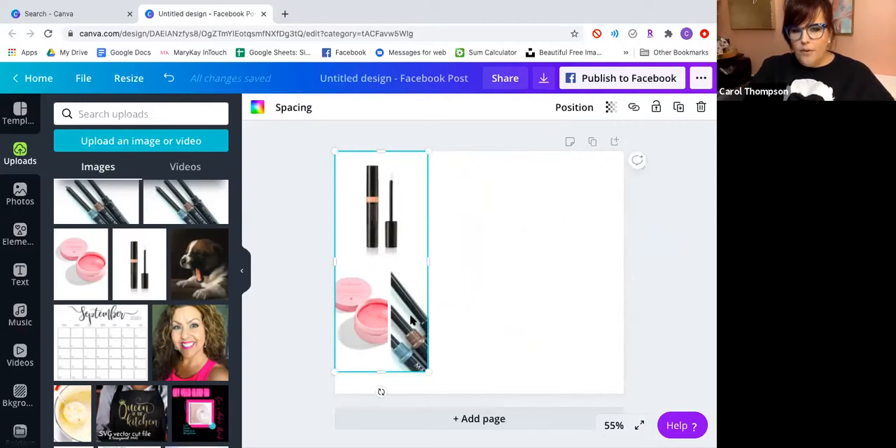
Shift the eyeliner pencils photo to the right inside its grid cell and apply the crop.
double_click(412, 319)
left_click_drag(426, 319, 443, 319)
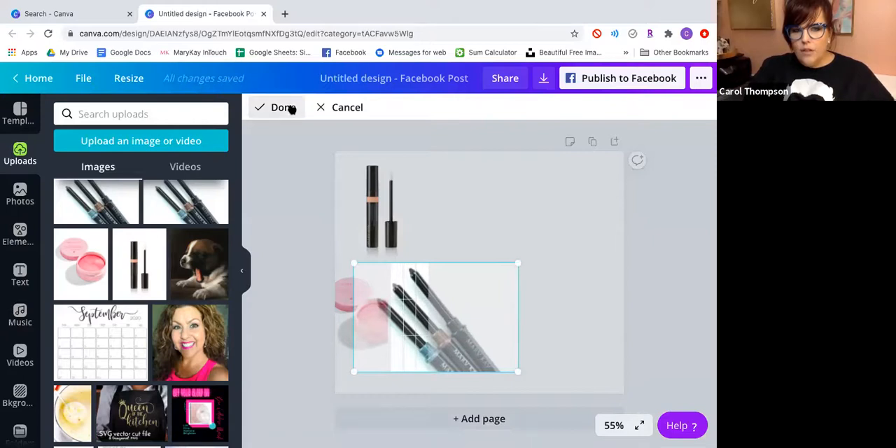
left_click(290, 108)
Widen the photo grid to just over half the page width and delete the whole grid from the page.
left_click(359, 330)
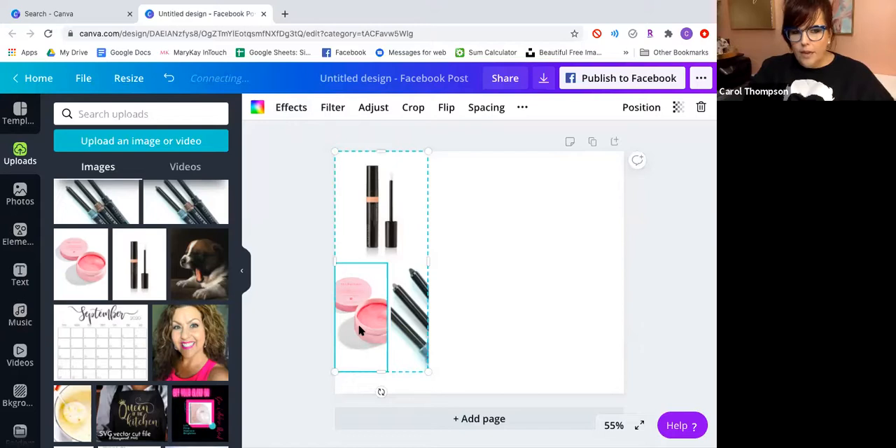
left_click_drag(429, 260, 500, 260)
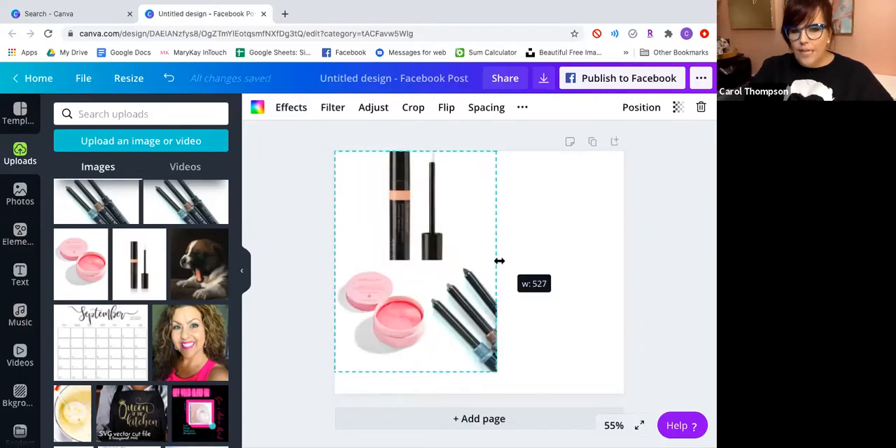
left_click(703, 109)
left_click(670, 159)
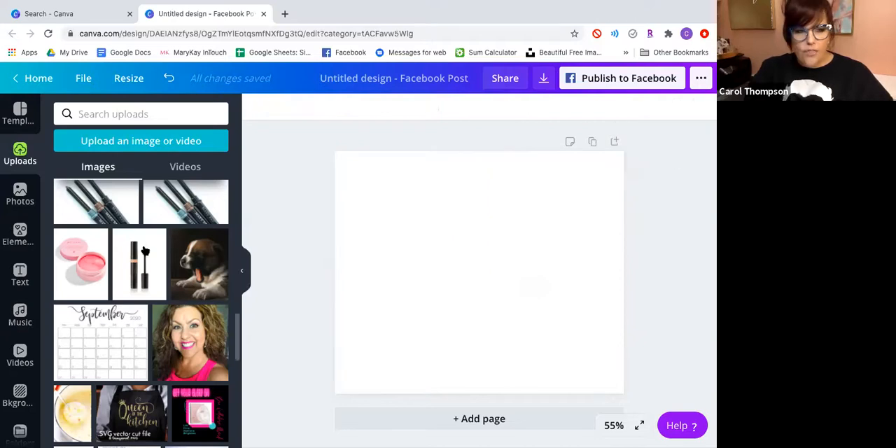
Add a four-cell grid with a large upper right cell and a narrow left column to the blank page.
left_click(24, 235)
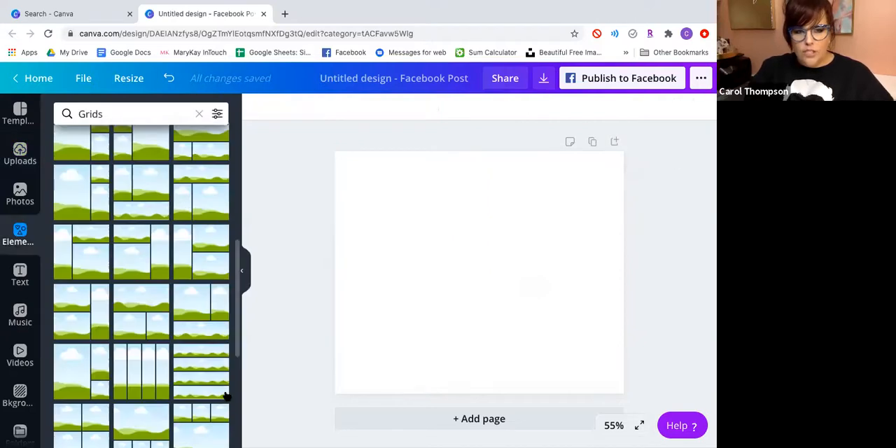
scroll(224, 389, "down", 3)
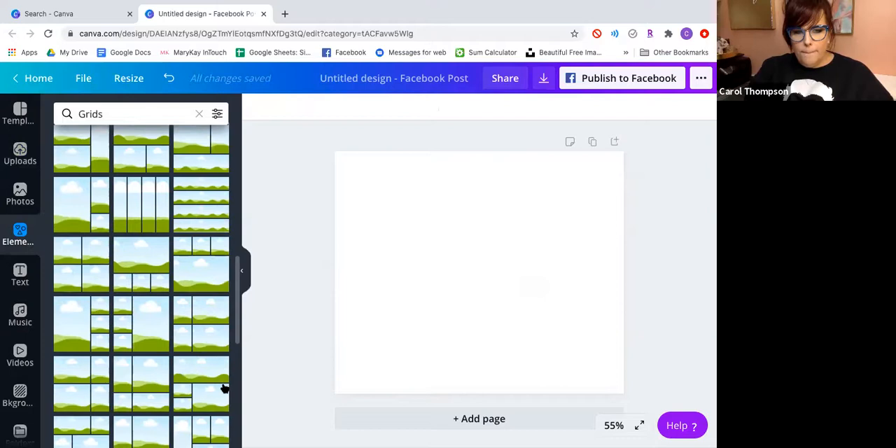
left_click(147, 385)
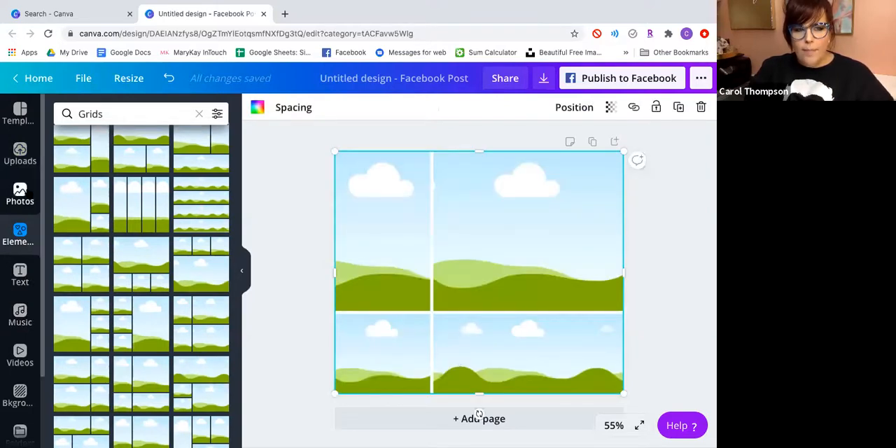
Fill the grid with uploaded photos: peach-banded tube upper left, pink eye patches upper right and eyeliner pencils lower left.
left_click(20, 154)
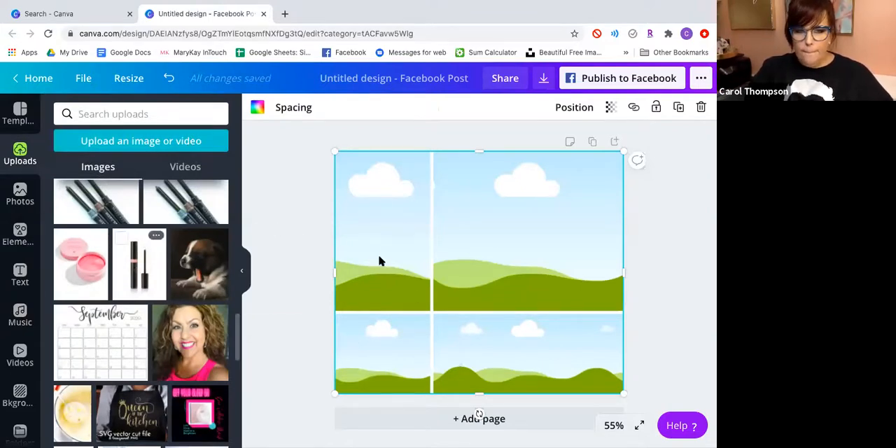
left_click_drag(140, 265, 381, 245)
left_click_drag(102, 267, 566, 250)
left_click_drag(322, 280, 372, 356)
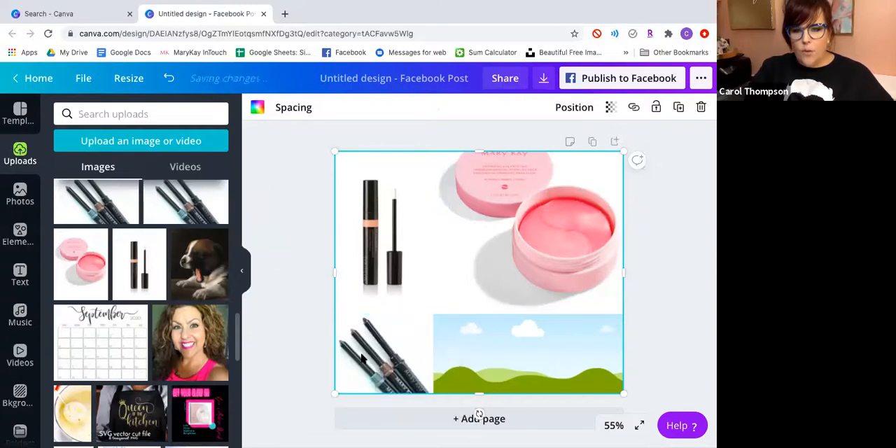
Find the crushed bronzer powder photo among the uploads and place it in the grid's empty lower right cell.
scroll(122, 280, "up", 10)
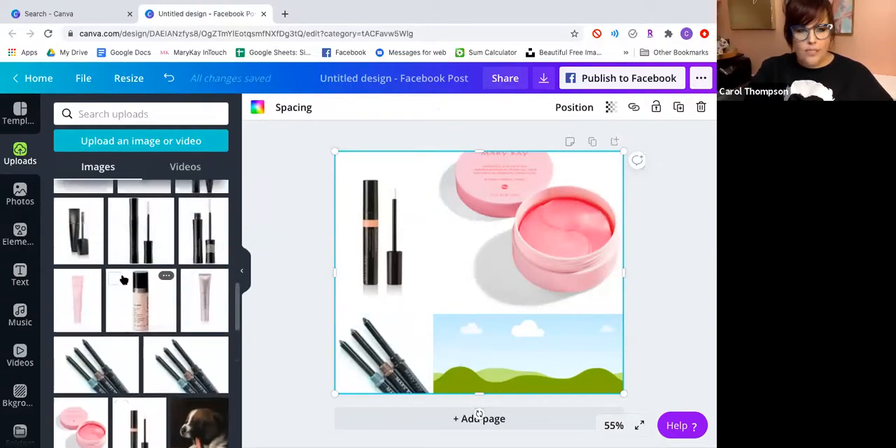
left_click_drag(84, 308, 501, 341)
left_click_drag(454, 317, 141, 270)
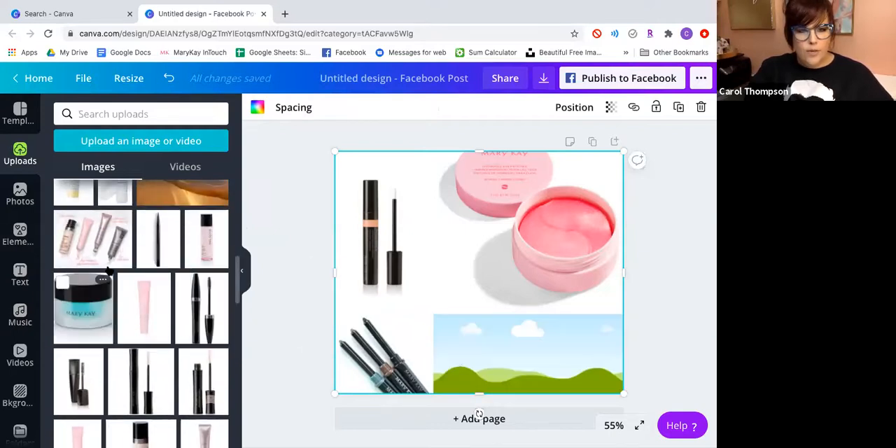
scroll(177, 251, "up", 2)
scroll(176, 251, "up", 6)
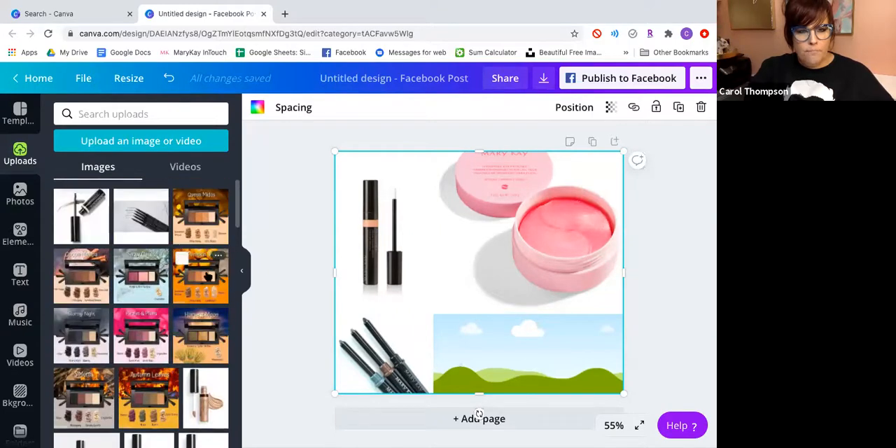
scroll(209, 273, "down", 15)
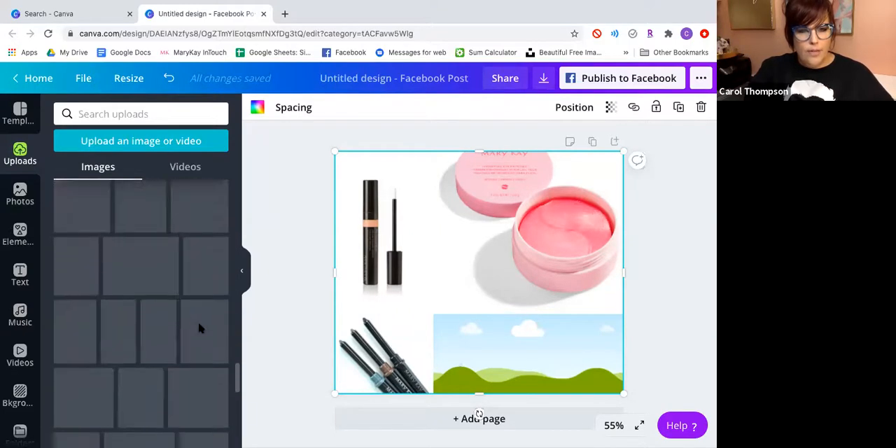
scroll(202, 329, "down", 5)
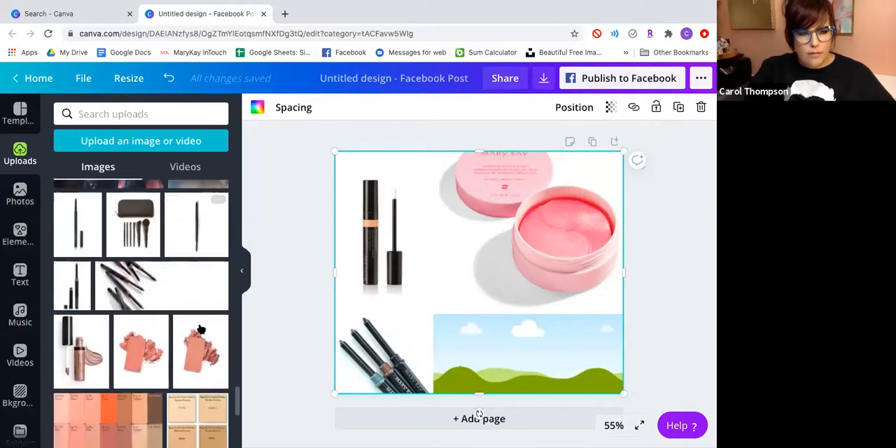
scroll(202, 327, "down", 2)
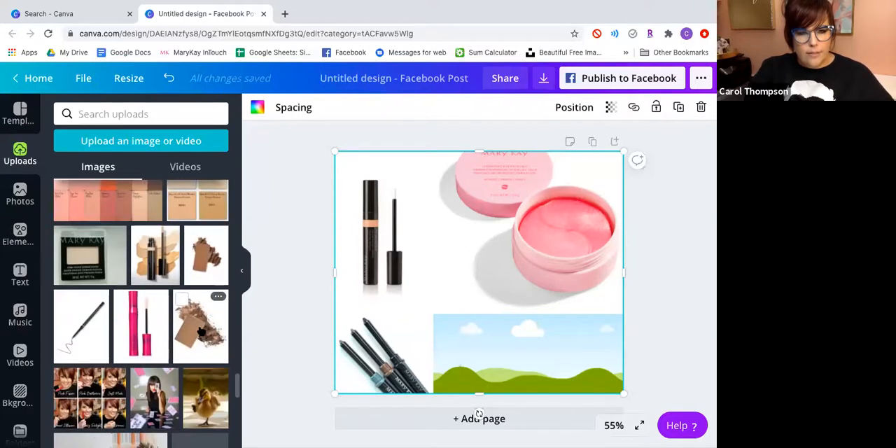
left_click_drag(365, 349, 535, 387)
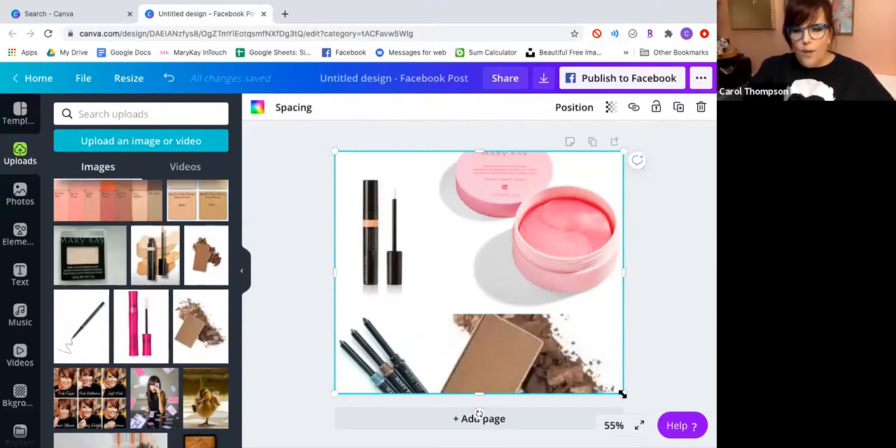
Shrink the photo grid, move it to the page's lower right and adjust its width to about two-fifths of the page.
left_click_drag(623, 394, 457, 321)
left_click_drag(423, 281, 581, 343)
mouse_move(506, 301)
left_mouse_down()
mouse_move(481, 296)
mouse_move(505, 298)
left_mouse_up()
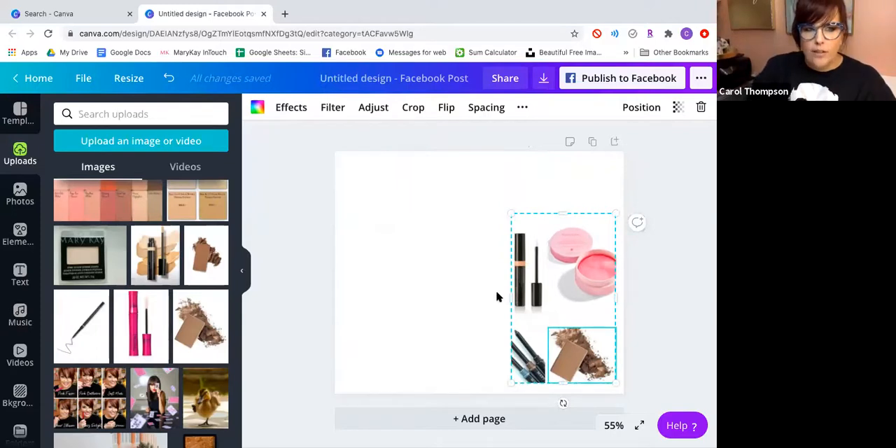
left_click_drag(495, 297, 495, 297)
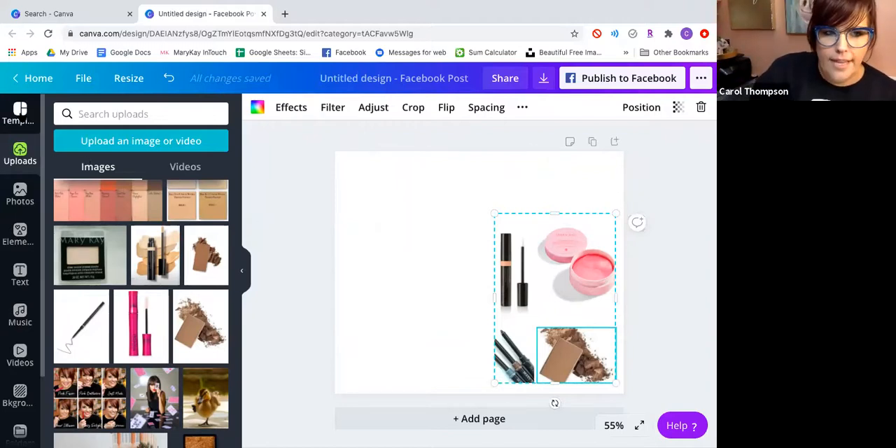
Apply the "learn how to cook" template from the Food Facebook Post category to the page.
left_click(19, 112)
scroll(138, 323, "down", 3)
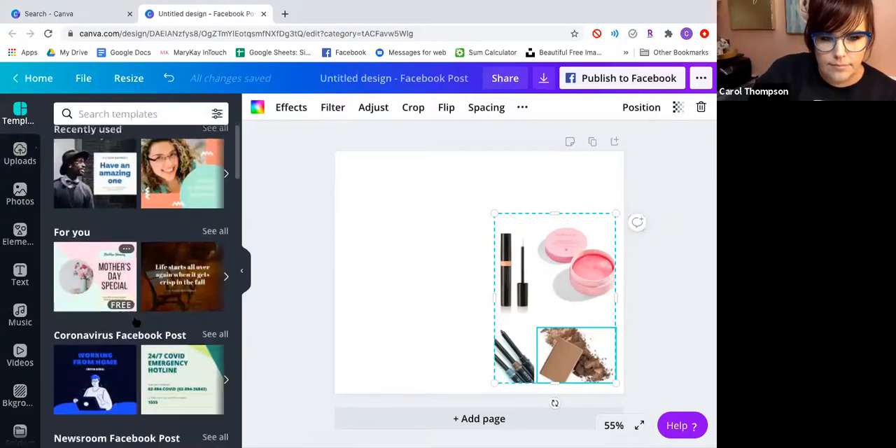
scroll(137, 323, "down", 2)
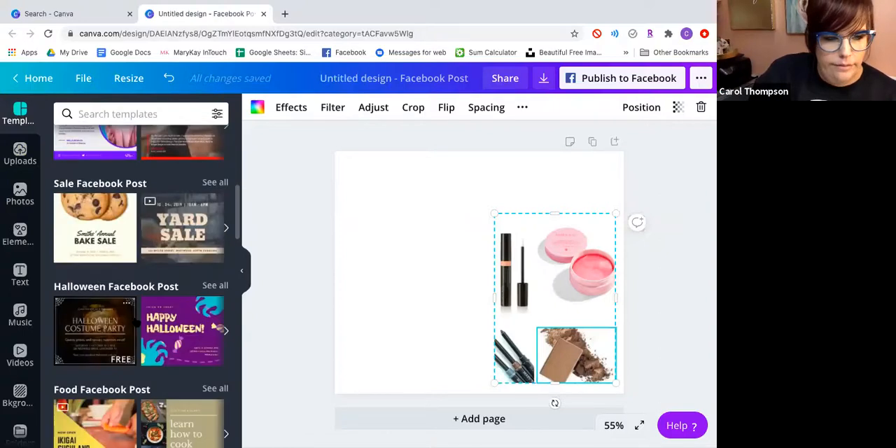
scroll(135, 323, "down", 3)
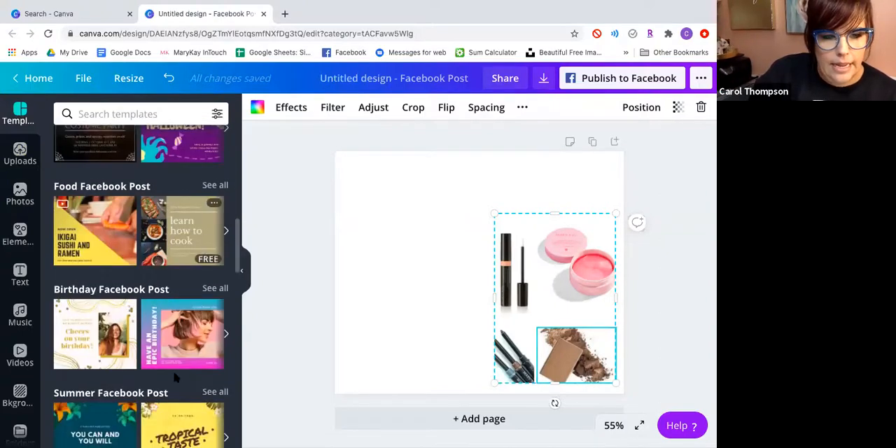
left_click(205, 218)
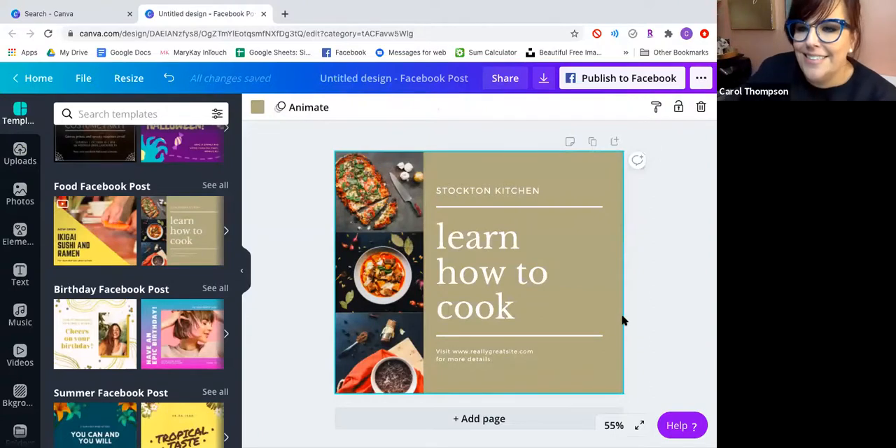
left_click(570, 296)
left_click(577, 107)
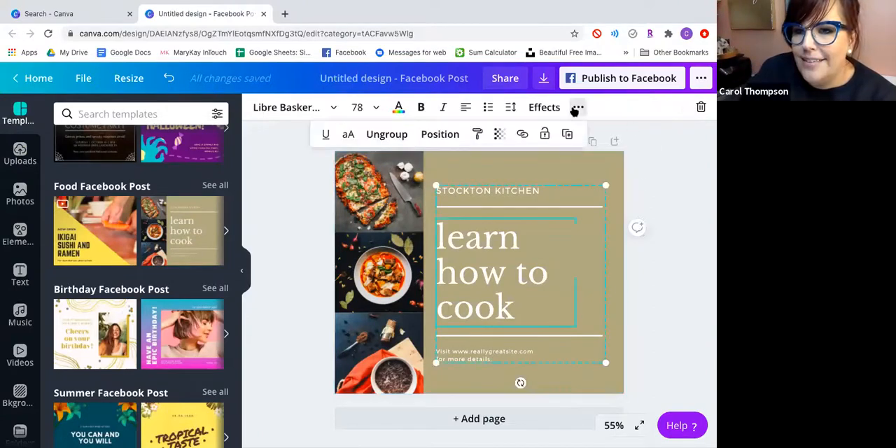
left_click(437, 134)
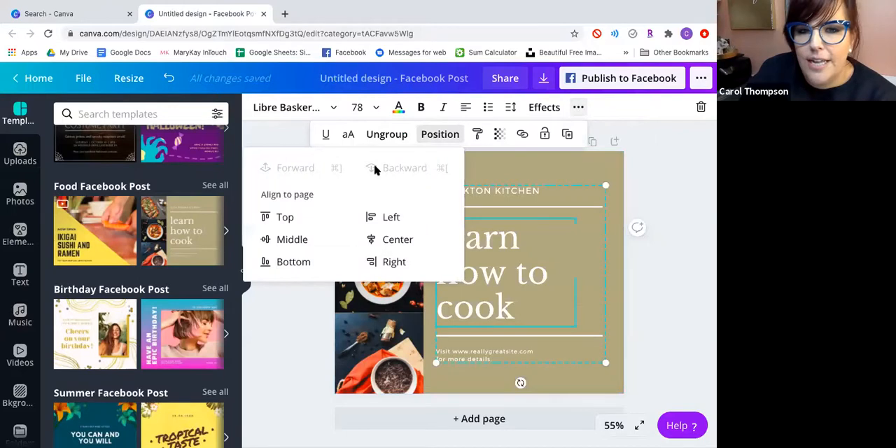
left_click(645, 245)
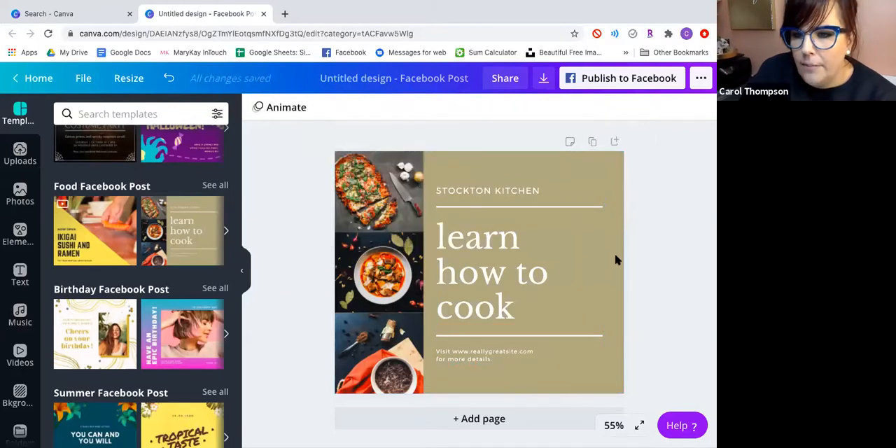
Delete the tan page background and the pizza photo in the upper cell of the template's grid.
left_click(616, 254)
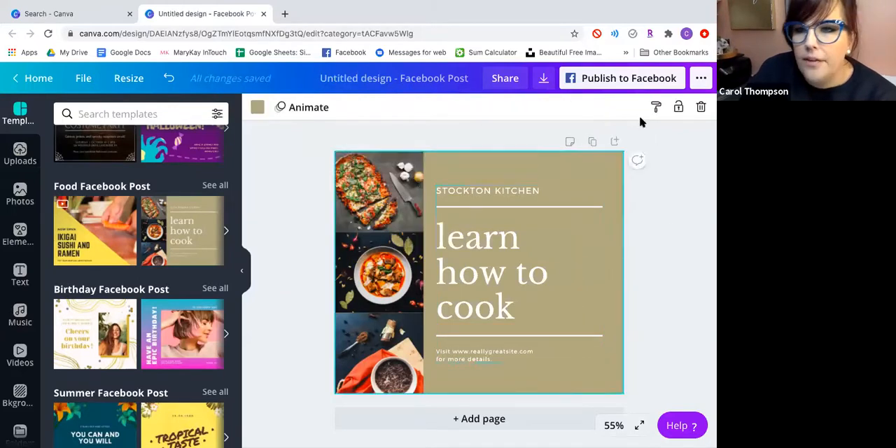
left_click(699, 109)
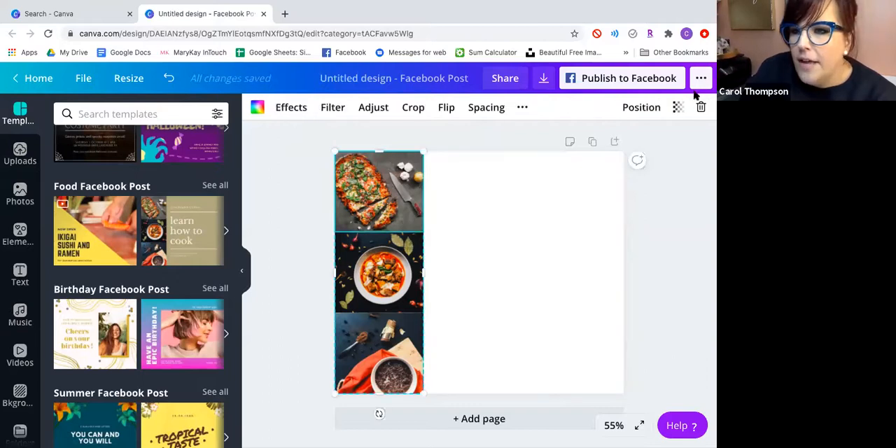
left_click(702, 106)
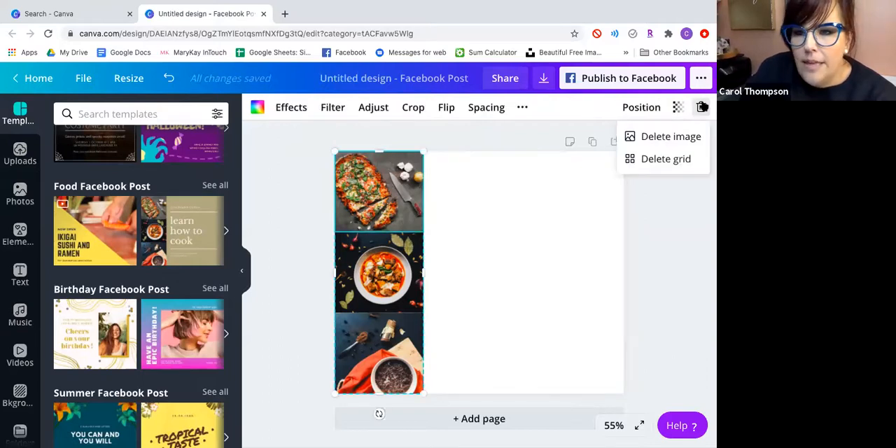
left_click(683, 137)
left_click(700, 106)
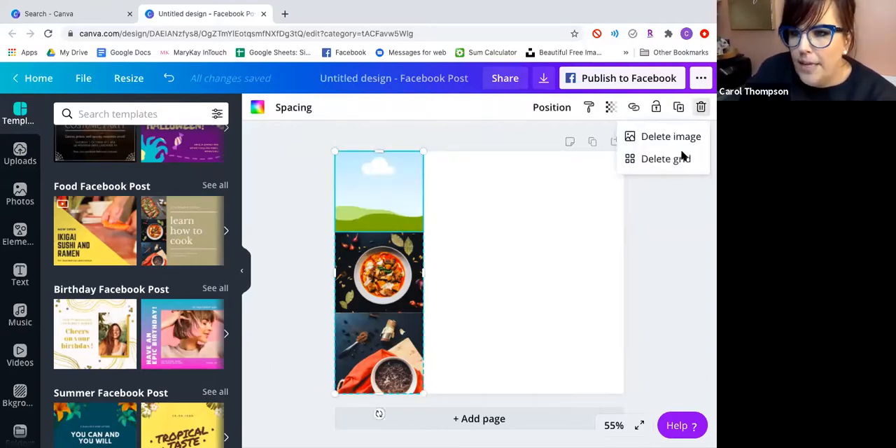
right_click(683, 134)
left_click(380, 258)
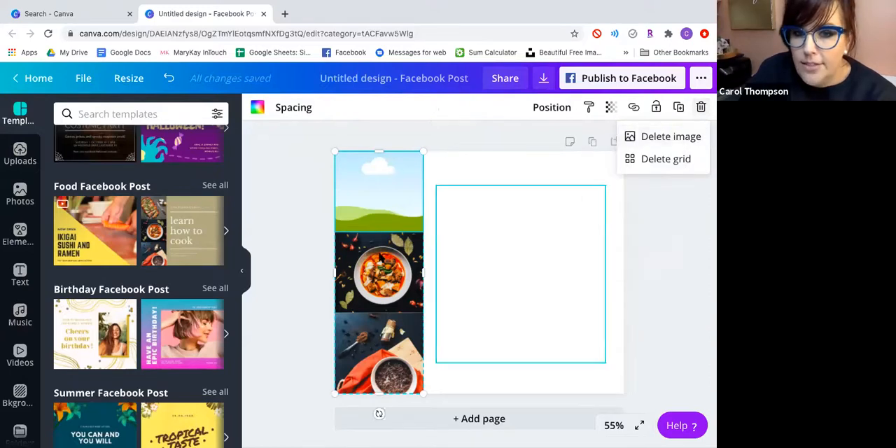
left_click(638, 142)
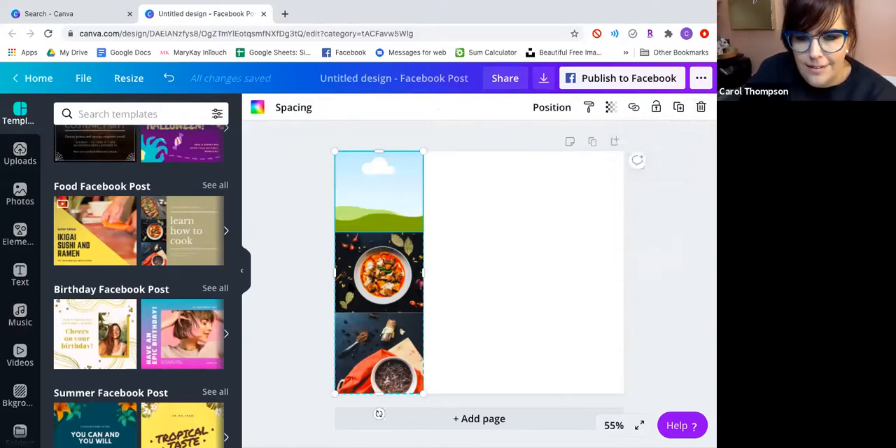
Undo the background and photo deletions so the page is back to the full "learn how to cook" template.
left_click(379, 273)
key("ctrl+z")
key("ctrl+z")
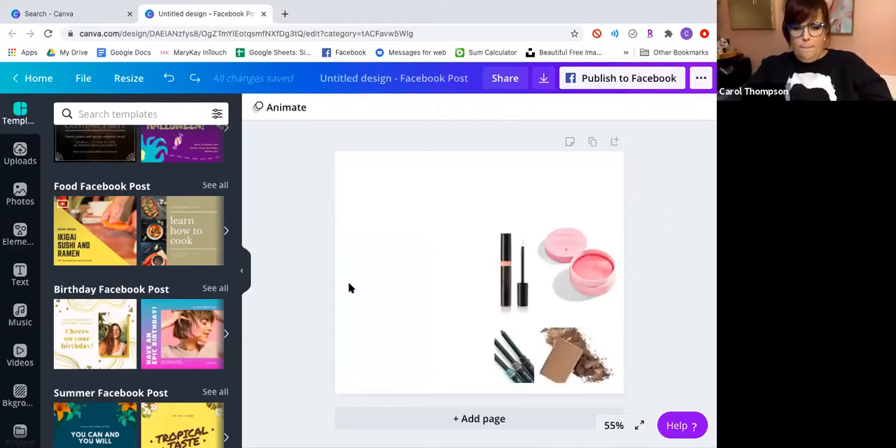
key("ctrl+z")
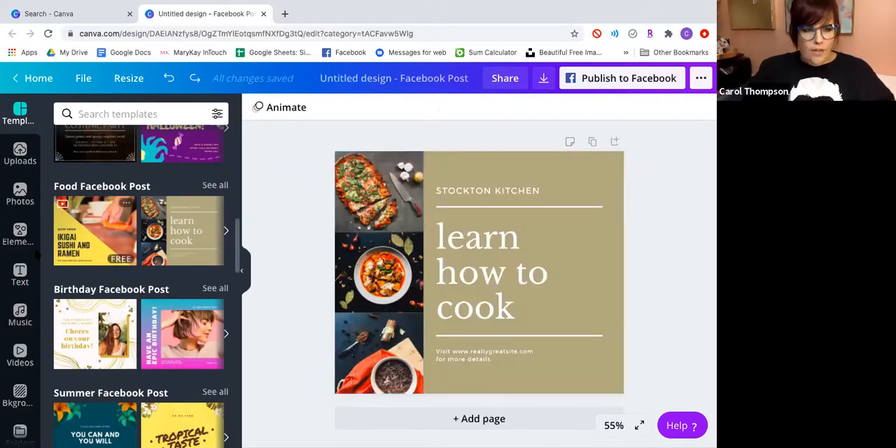
Replace the template's food photos with uploads: bronzer powder in the upper cell, concealer in the middle and the pink tube in the lower cell.
left_click(19, 152)
left_click_drag(155, 255, 378, 273)
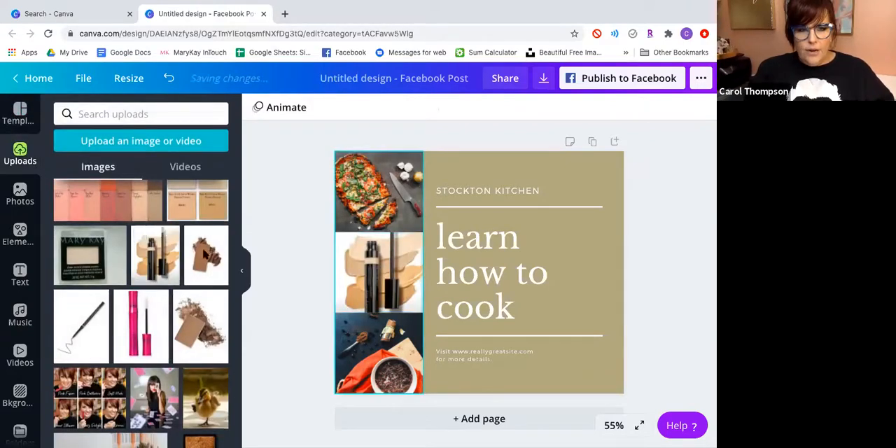
left_click_drag(205, 255, 353, 198)
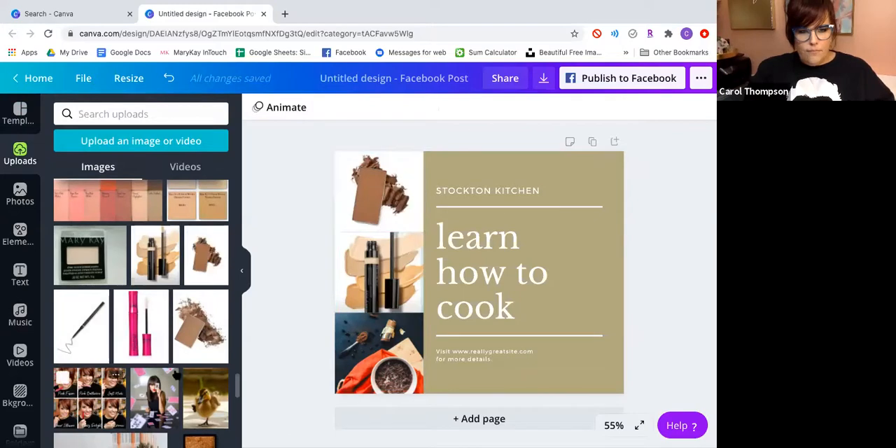
left_click_drag(153, 329, 376, 364)
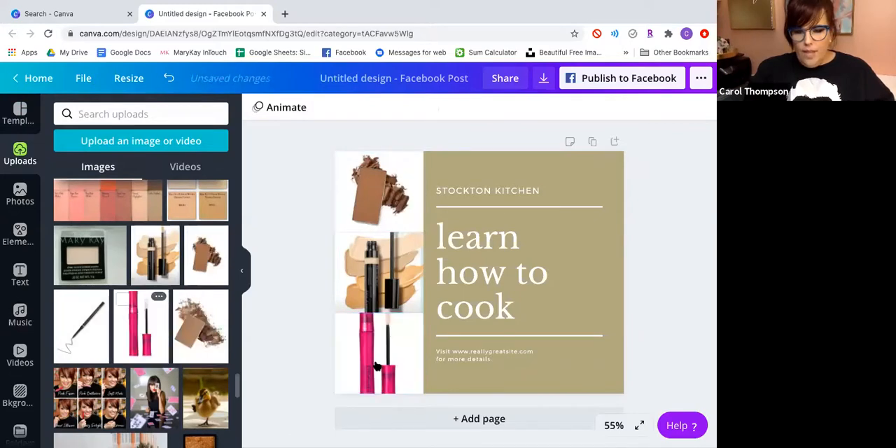
Narrow the three-photo grid from its inner edge to about one-sixth of the page width.
left_click(528, 304)
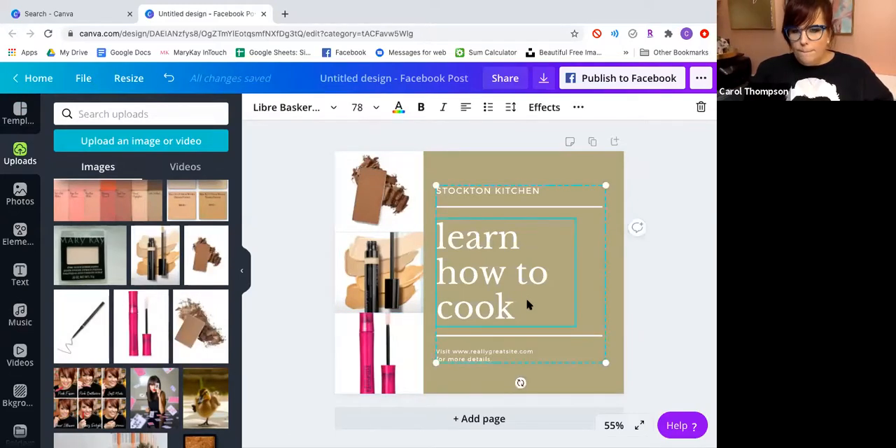
left_click(397, 304)
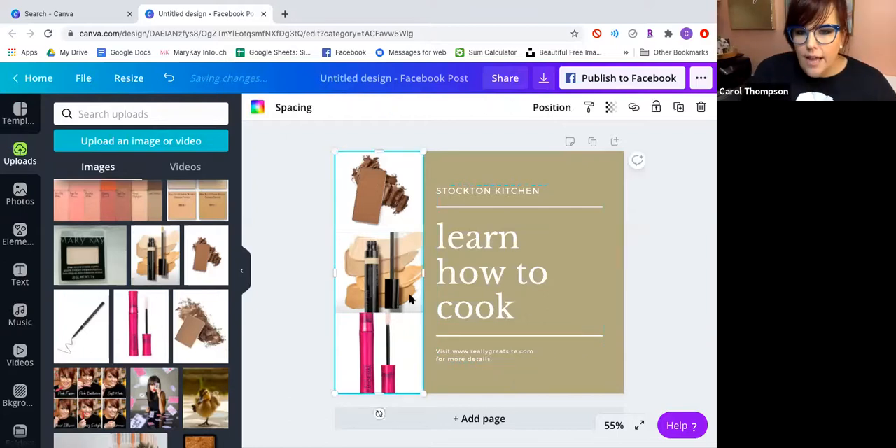
left_click_drag(423, 274, 385, 271)
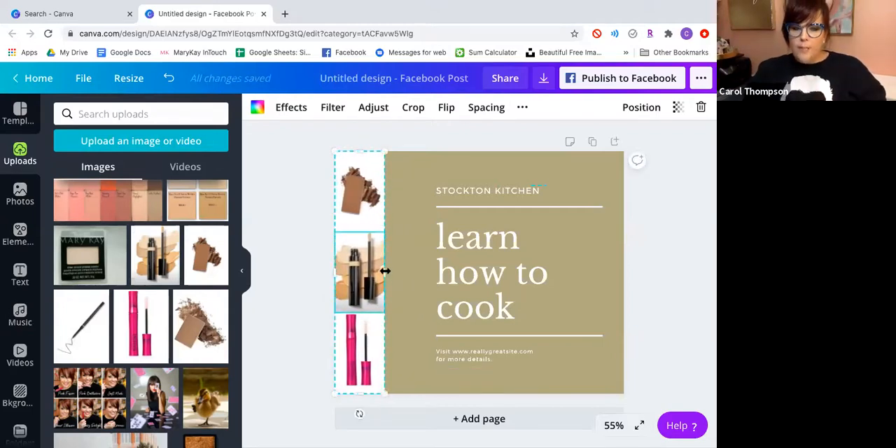
Add loose copies of the concealer, pink tube and bronzer powder photos over the template.
left_click(423, 276)
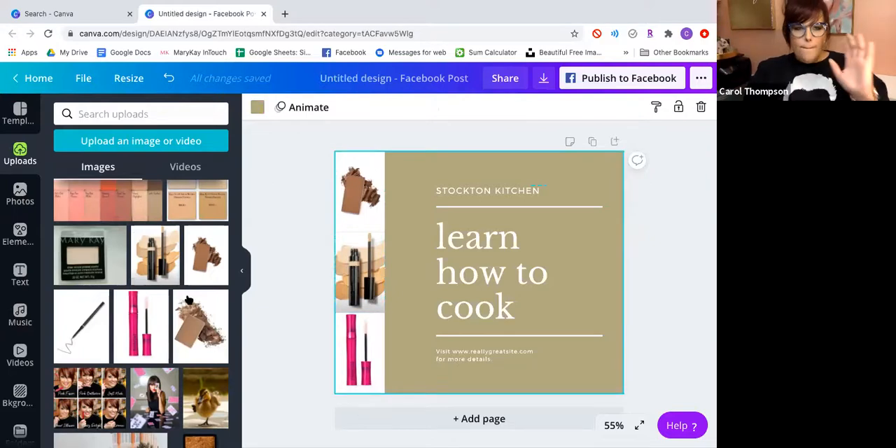
left_click(168, 261)
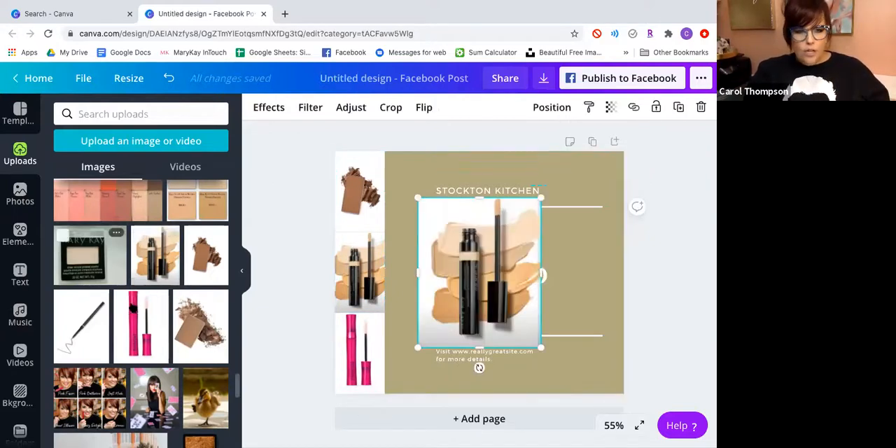
left_click(140, 322)
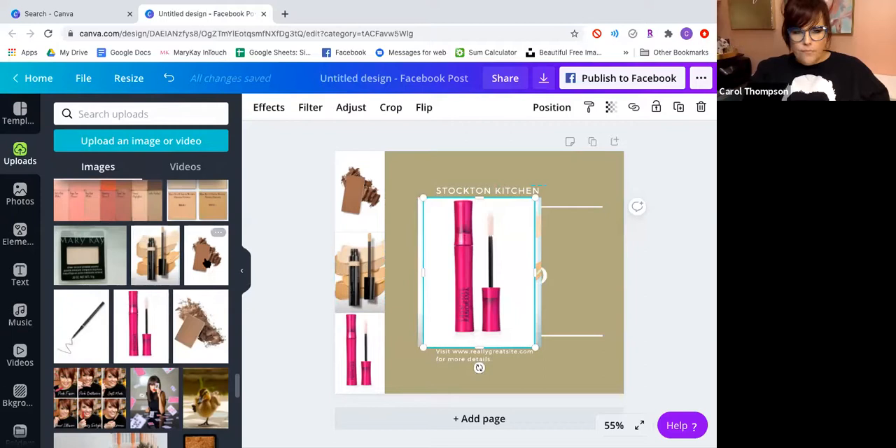
left_click(215, 232)
Place the loose powder photo in the page's upper-right corner and the shrunken pink tube photo directly beneath it.
left_click_drag(461, 276, 583, 218)
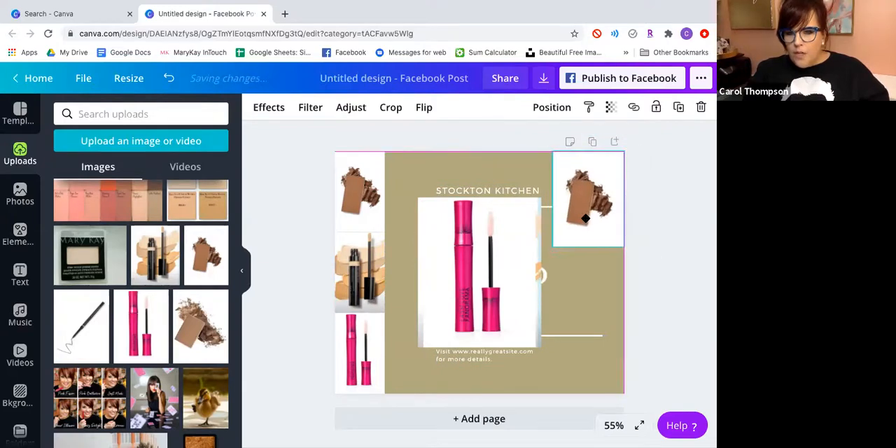
left_click(509, 271)
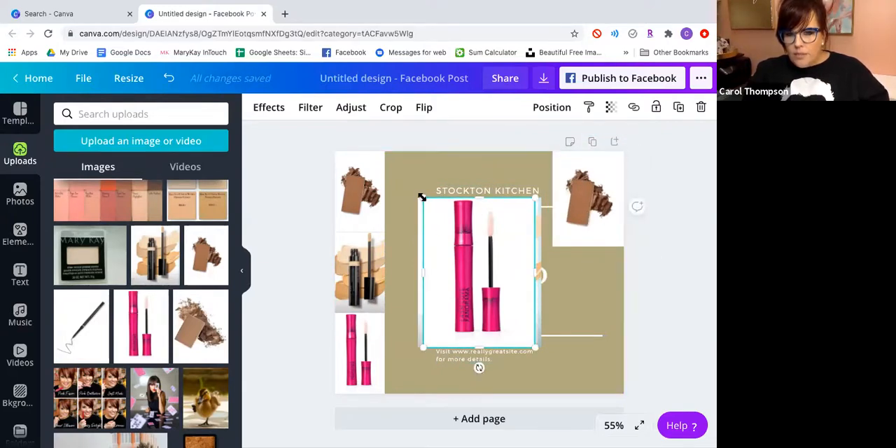
left_click_drag(462, 208, 469, 214)
left_click_drag(485, 275, 554, 297)
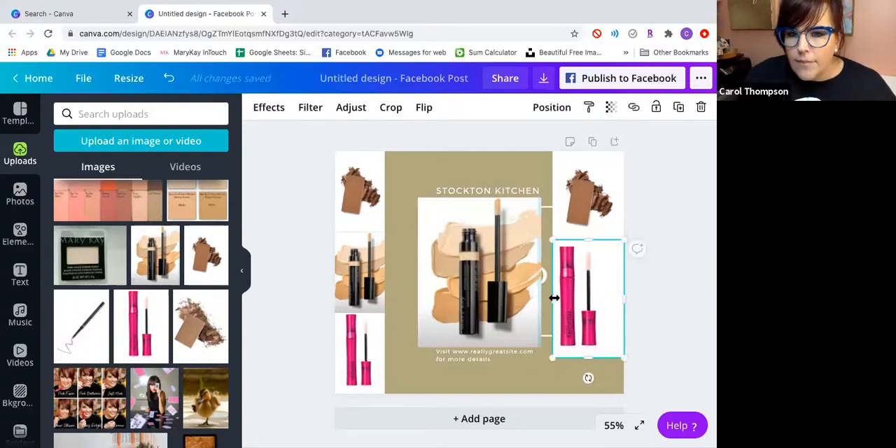
Increase the spacing between the photos in the three-photo grid.
left_click(376, 285)
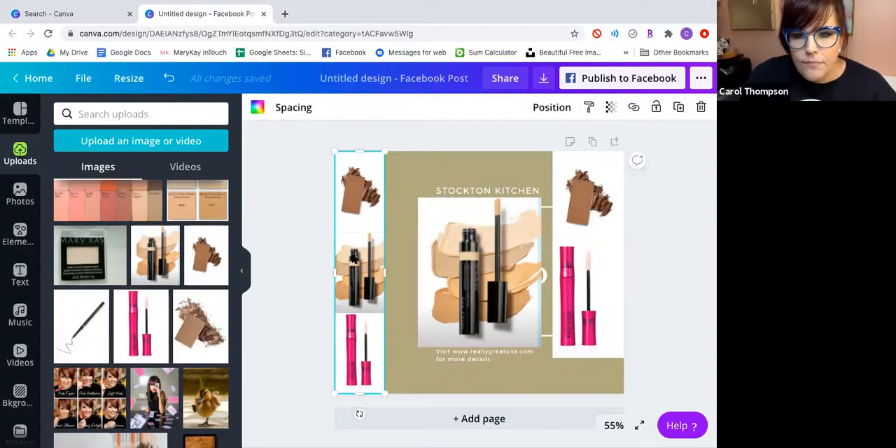
double_click(354, 257)
left_click(349, 215)
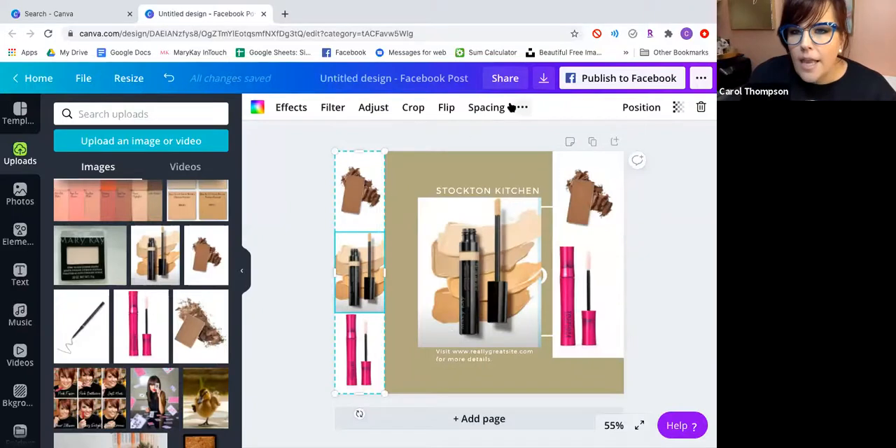
left_click(492, 109)
left_click_drag(544, 138, 562, 145)
Delete the loose powder, pink tube and concealer photos so only the grid and text remain on the page.
left_click(576, 221)
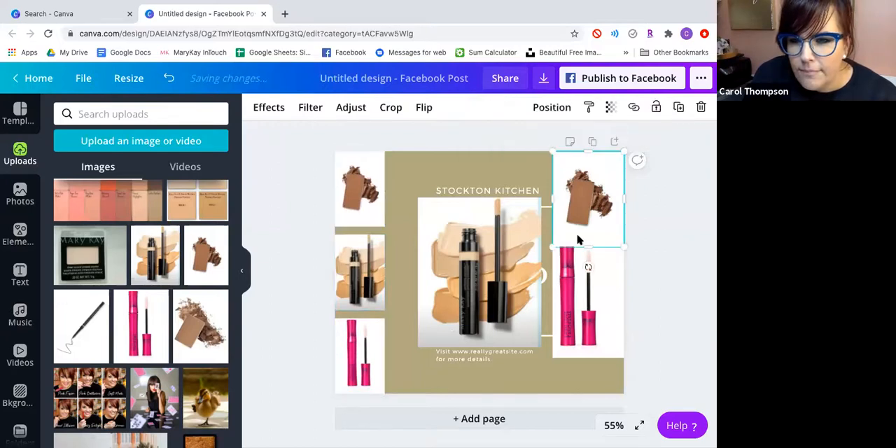
left_click(701, 108)
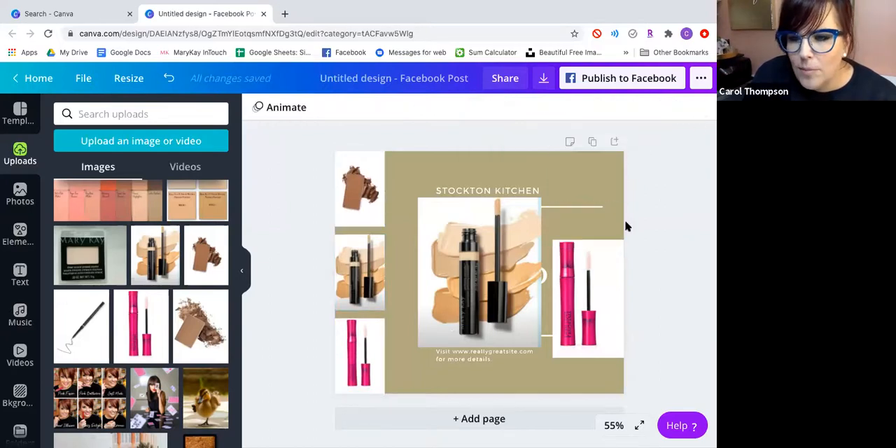
left_click(585, 283)
left_click(701, 108)
left_click(477, 258)
left_click(701, 108)
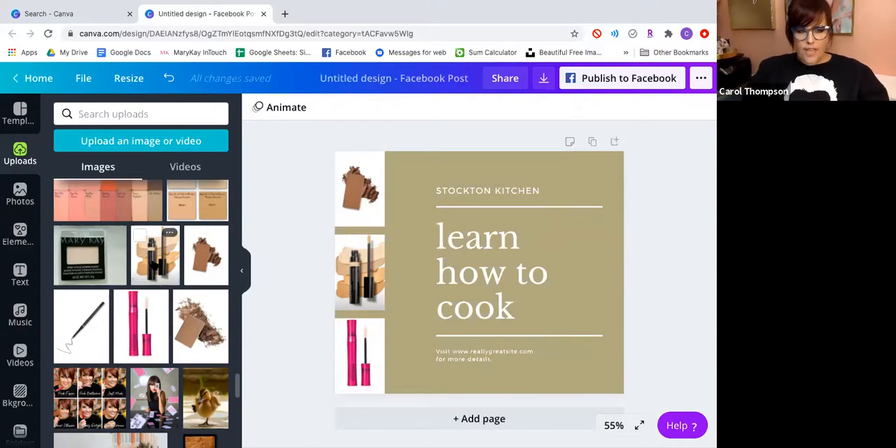
left_click(150, 260)
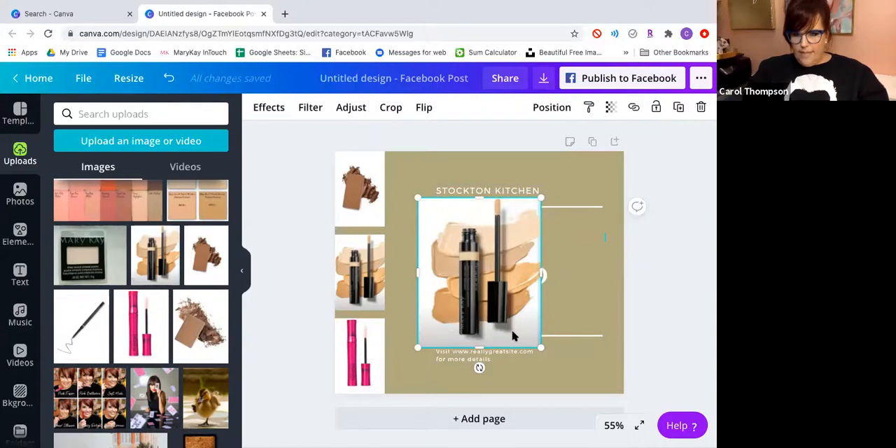
left_click(701, 107)
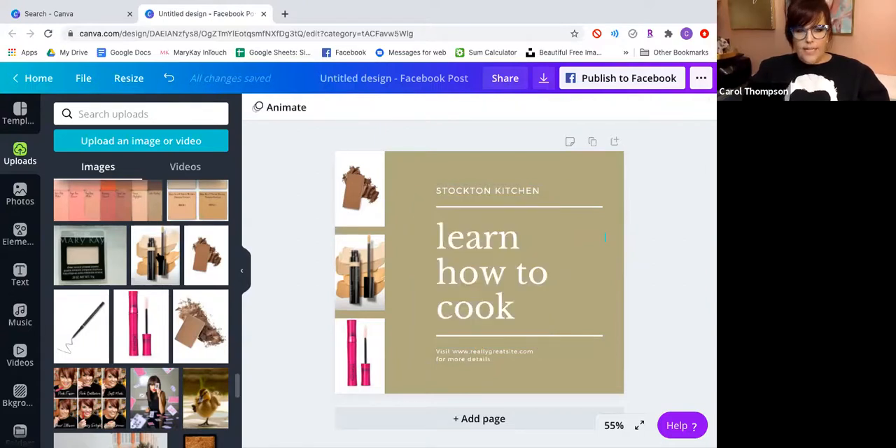
Set the concealer photo as the page background and reduce its transparency value to 40.
left_click_drag(183, 254, 408, 174)
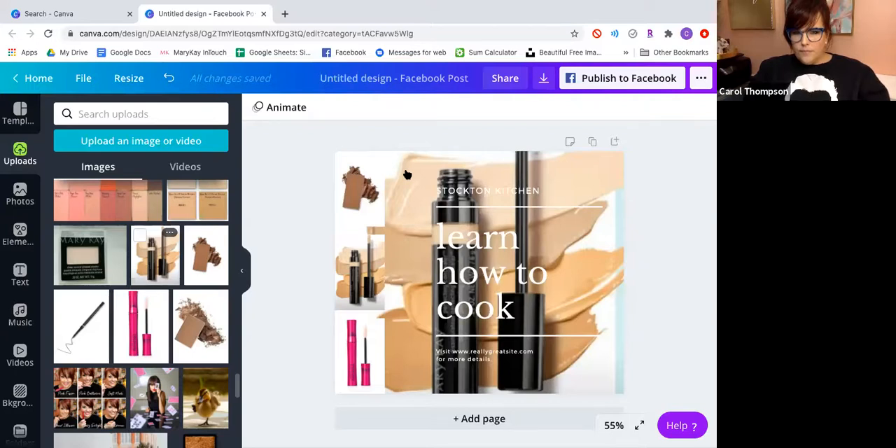
left_click(572, 174)
left_click(654, 109)
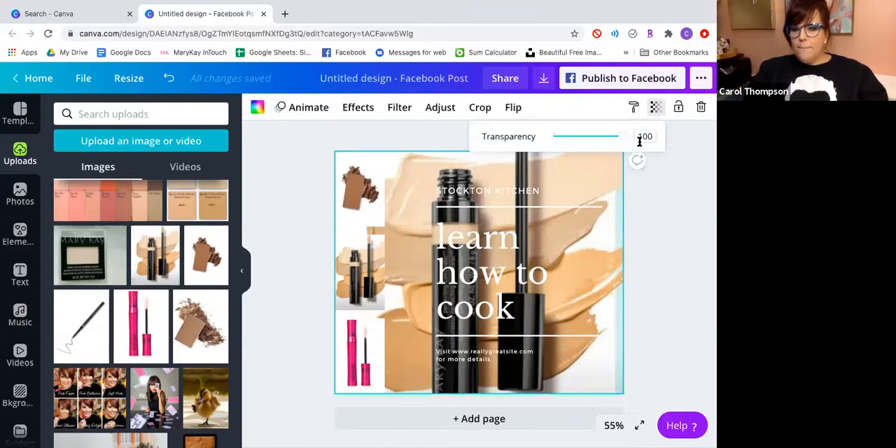
left_click_drag(622, 137, 581, 138)
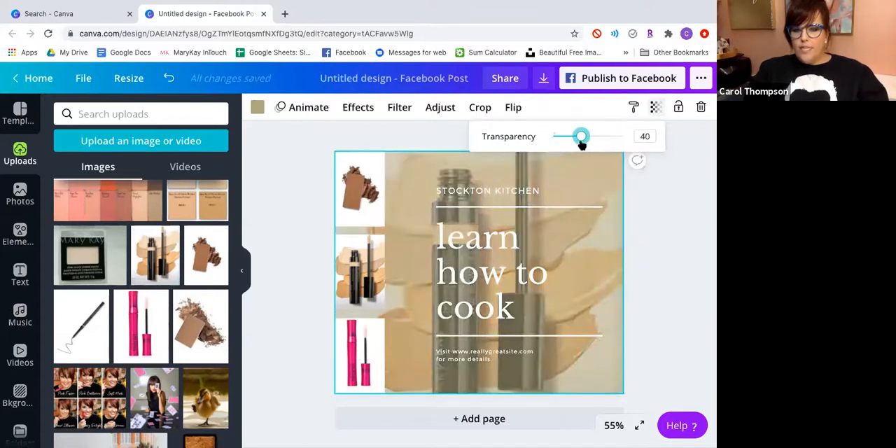
left_click(708, 241)
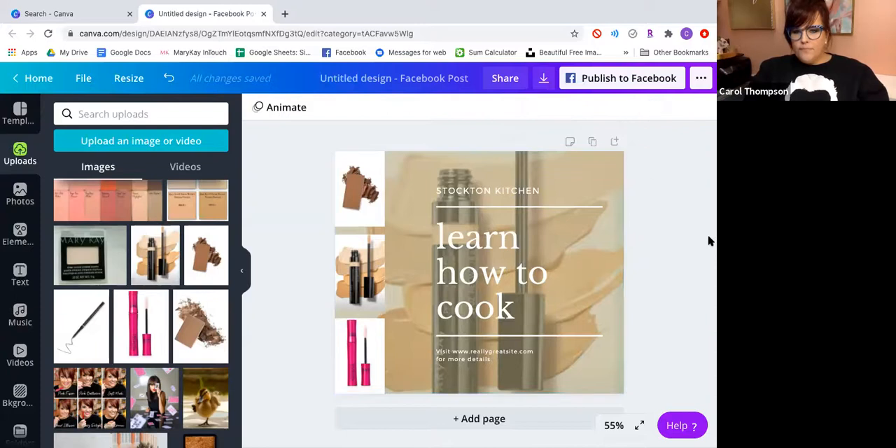
left_click(520, 243)
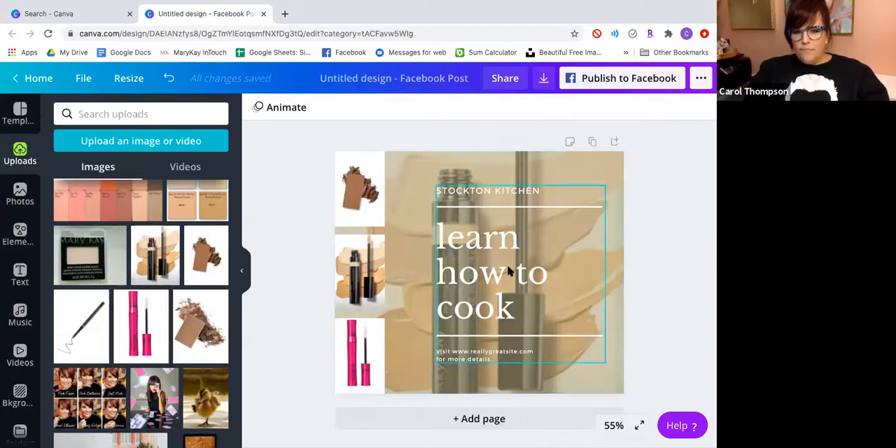
left_click(516, 311)
right_click(521, 315)
left_click(491, 309)
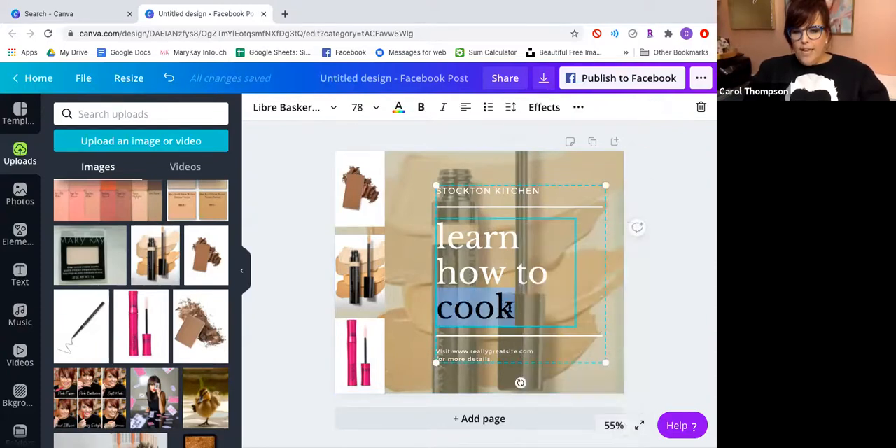
left_click(510, 309)
Replace the bronzer powder and pink tube in the grid's upper and lower cells with the concealer photo.
left_click(364, 197)
left_click(153, 261)
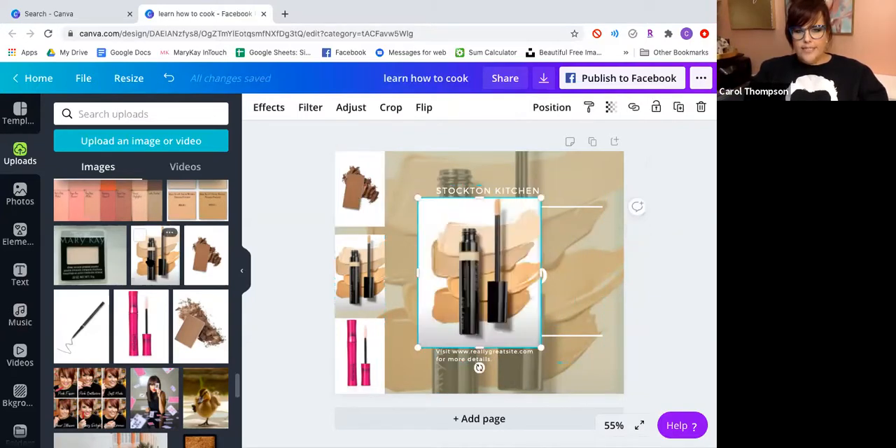
left_click_drag(482, 275, 371, 210)
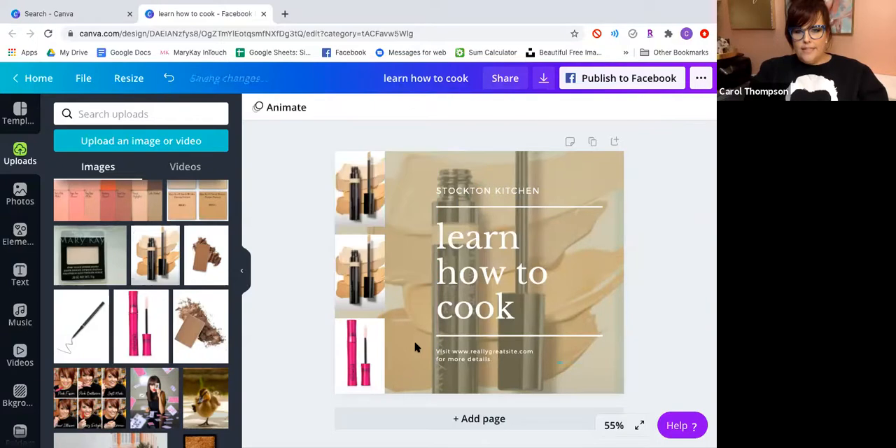
left_click_drag(155, 255, 369, 352)
Replace the "learn how to cook" heading text with "CONCEAL".
left_click(534, 261)
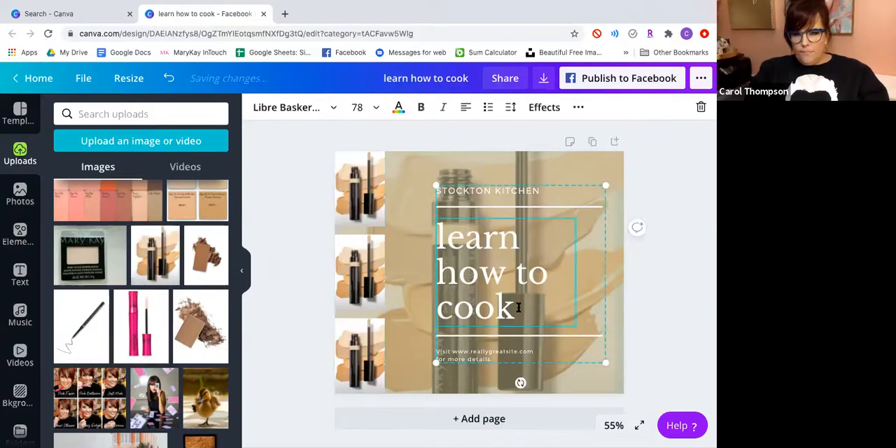
right_click(519, 308)
key("Escape")
key("BackSpace")
key("BackSpace")
key("BackSpace")
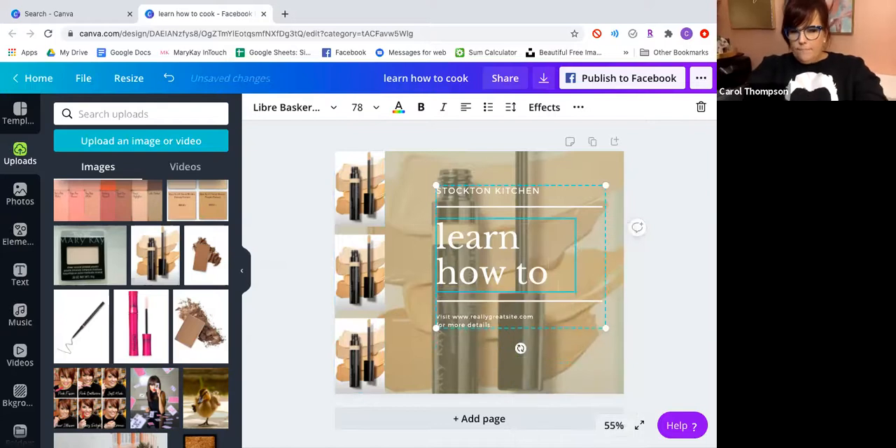
key("BackSpace")
key("BackSpace")
key("BackSpace")
key("BackSpace")
key("BackSpace")
key("BackSpace")
key("BackSpace")
key("BackSpace")
key("BackSpace")
key("BackSpace")
key("BackSpace")
type("Con")
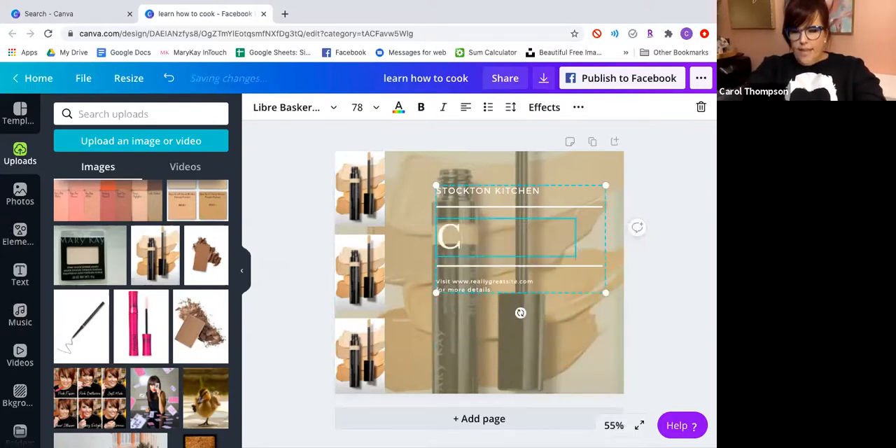
key("BackSpace")
key("BackSpace")
key("BackSpace")
type("CO")
key("BackSpace")
key("BackSpace")
type("CO")
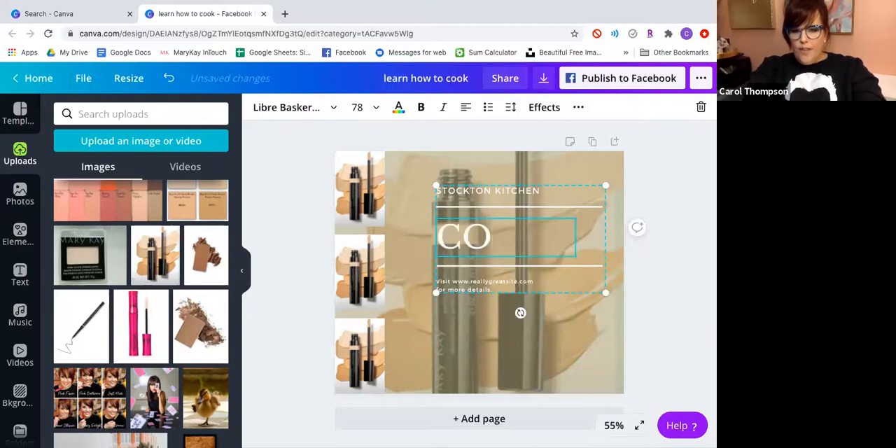
type("NCEAL")
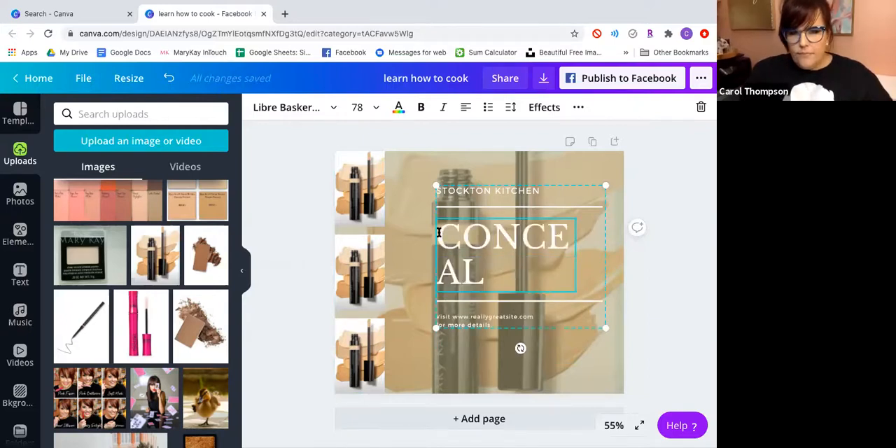
Set the CONCEAL heading's font size to 56.
left_click(360, 107)
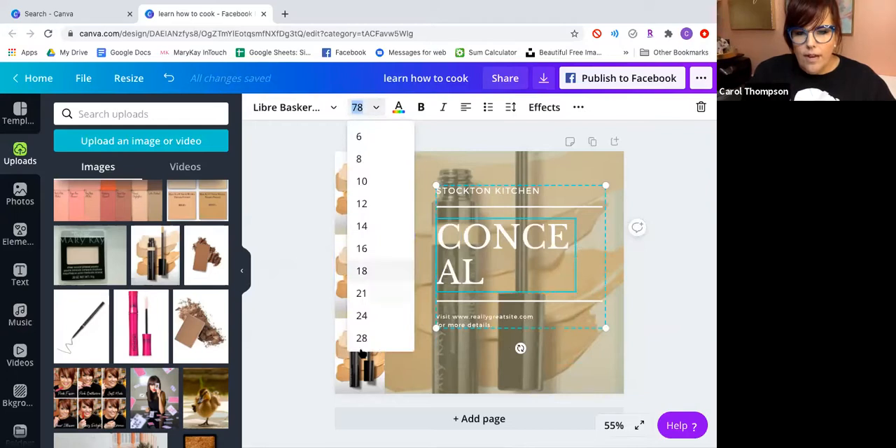
scroll(368, 312, "down", 2)
left_click(365, 315)
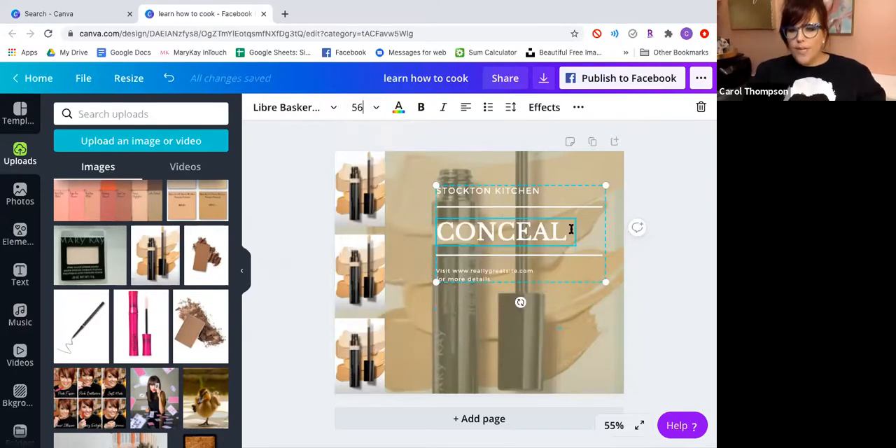
Toggle the uppercase formatting on the CONCEAL heading and change its font to Glacial Indifference.
left_click_drag(567, 231, 435, 232)
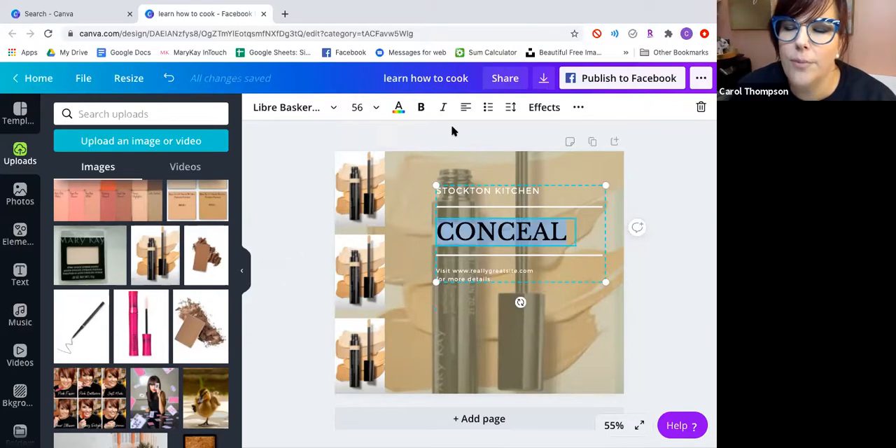
left_click(578, 107)
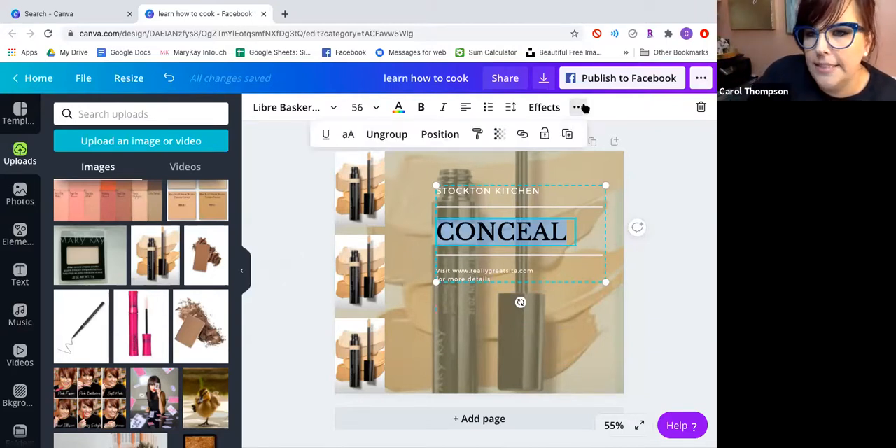
left_click(348, 136)
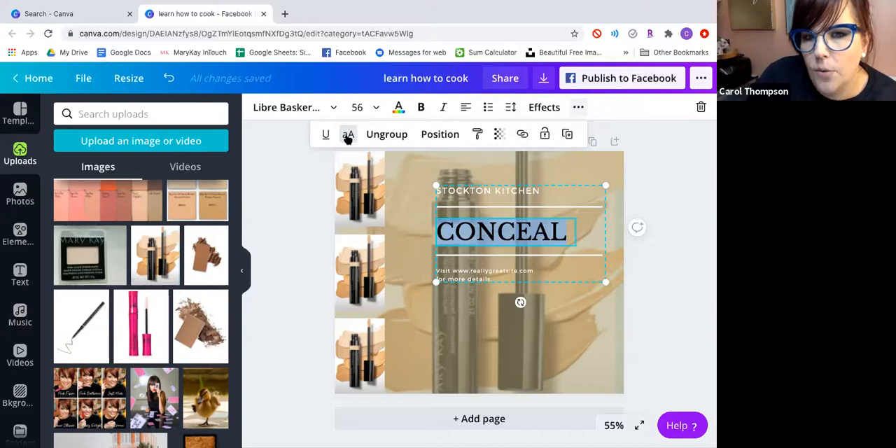
left_click(317, 110)
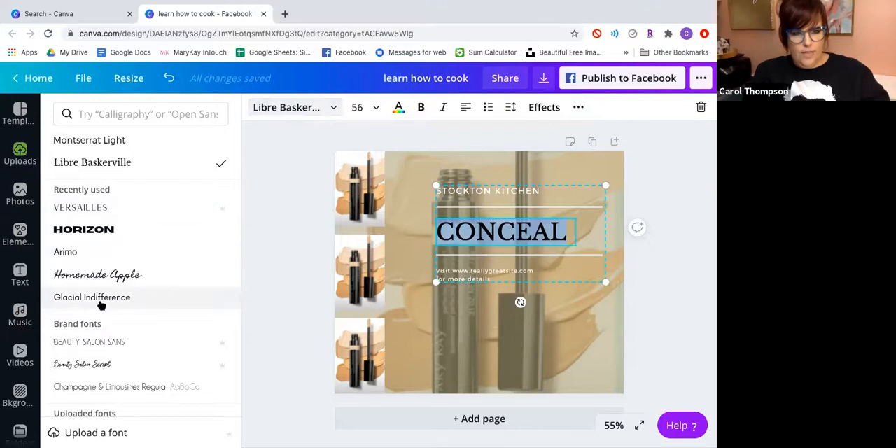
left_click(101, 305)
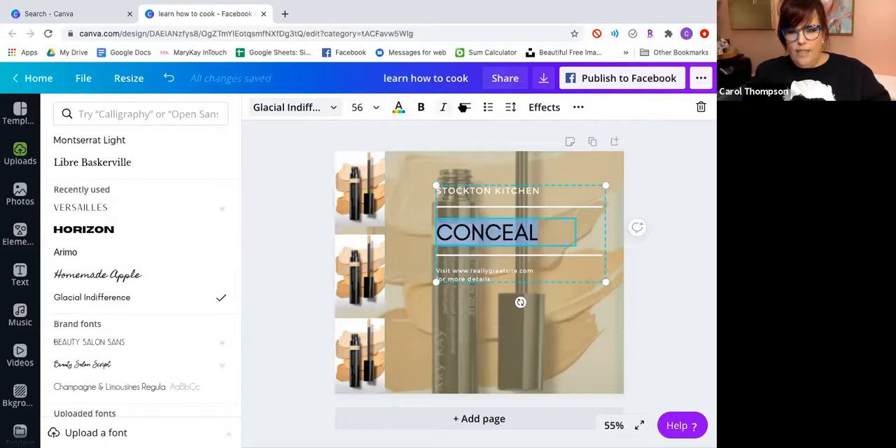
Clear the heading between the two white lines and re-enter it as "CONCEAL".
left_click(578, 107)
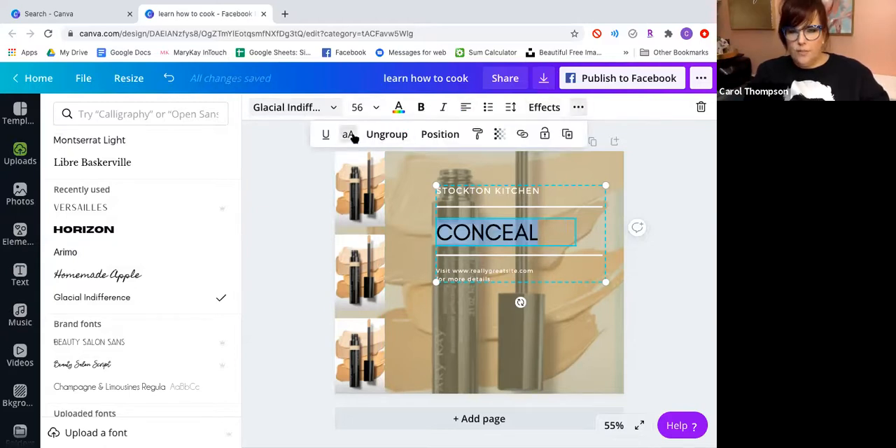
left_click(535, 229)
left_click_drag(541, 229, 432, 232)
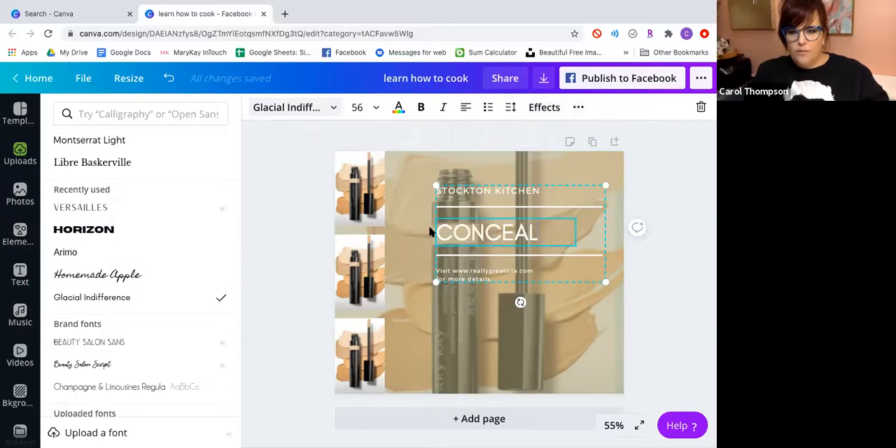
key("BackSpace")
key("BackSpace")
key("BackSpace")
key("BackSpace")
key("BackSpace")
key("BackSpace")
key("BackSpace")
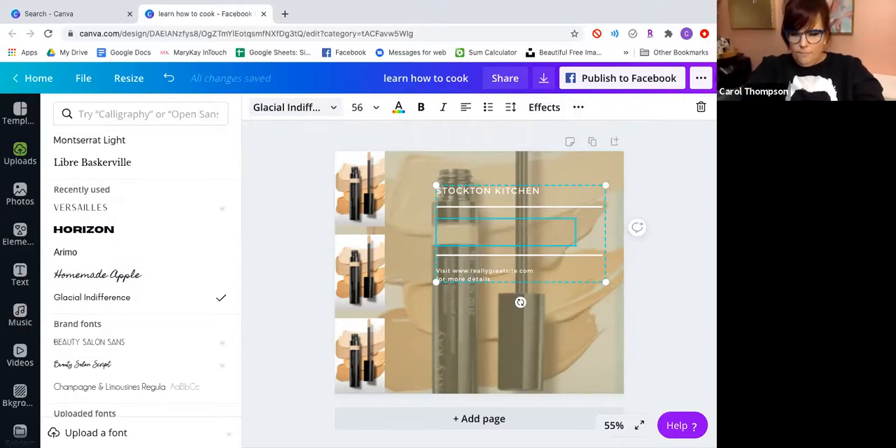
type("CONCEAL")
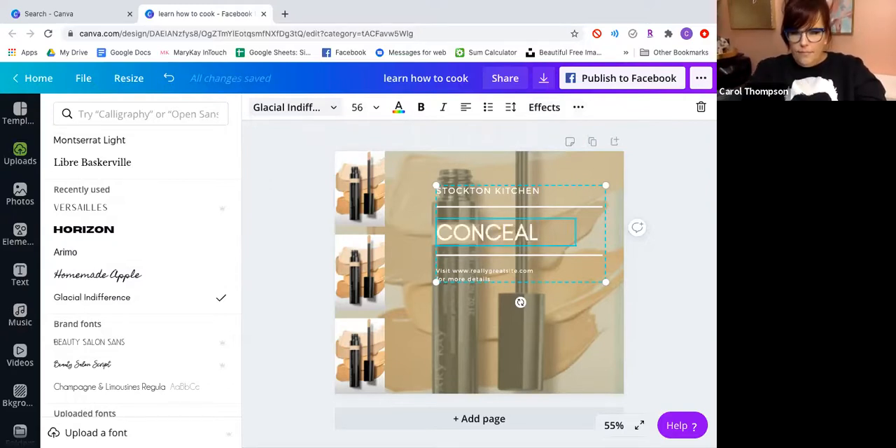
Underline the CONCEAL heading and ungroup the text block it belongs to.
left_click_drag(547, 232, 443, 232)
left_click(578, 107)
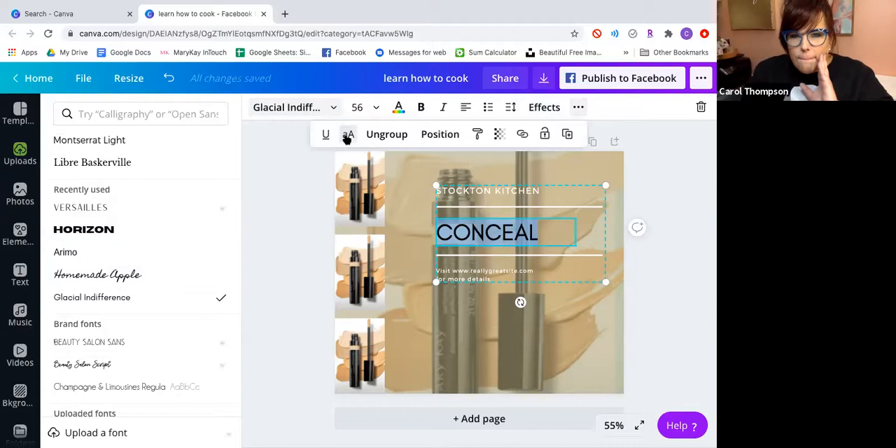
left_click(326, 138)
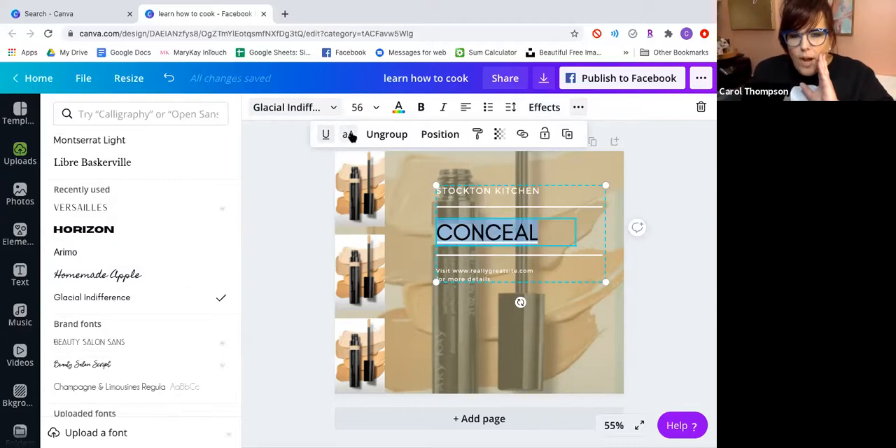
left_click(386, 136)
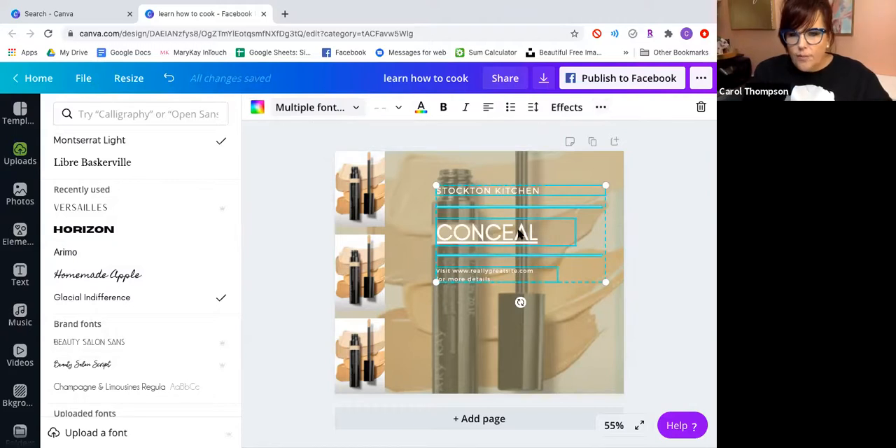
left_click(680, 222)
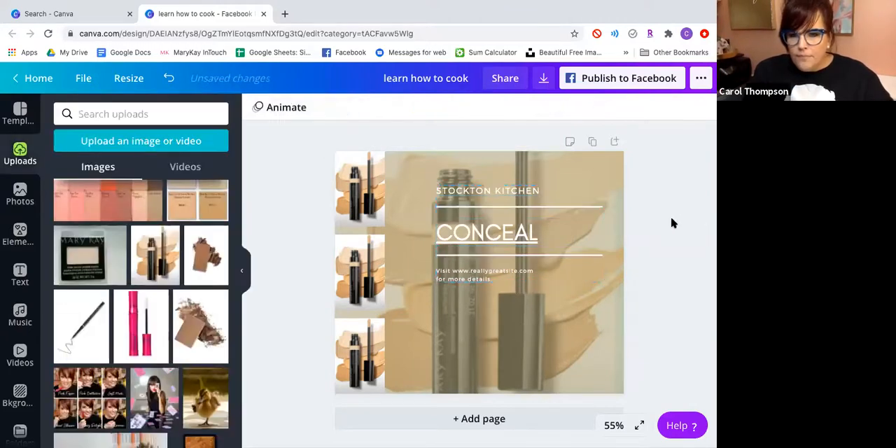
left_click(530, 233)
left_click_drag(535, 231, 418, 229)
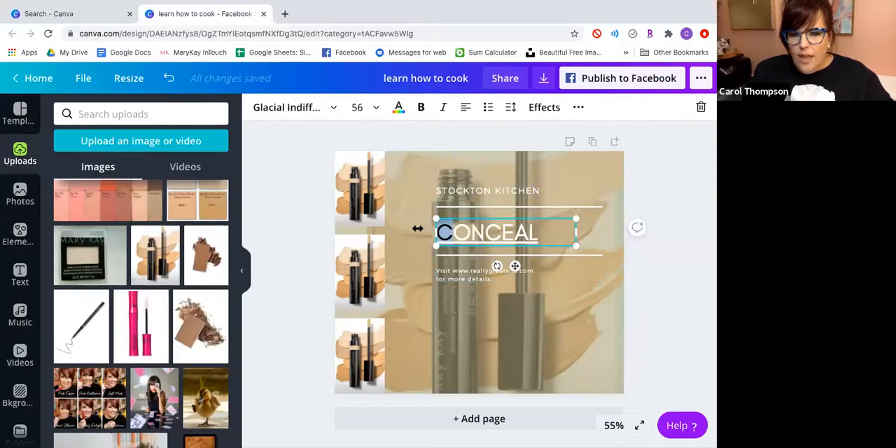
left_click(539, 235)
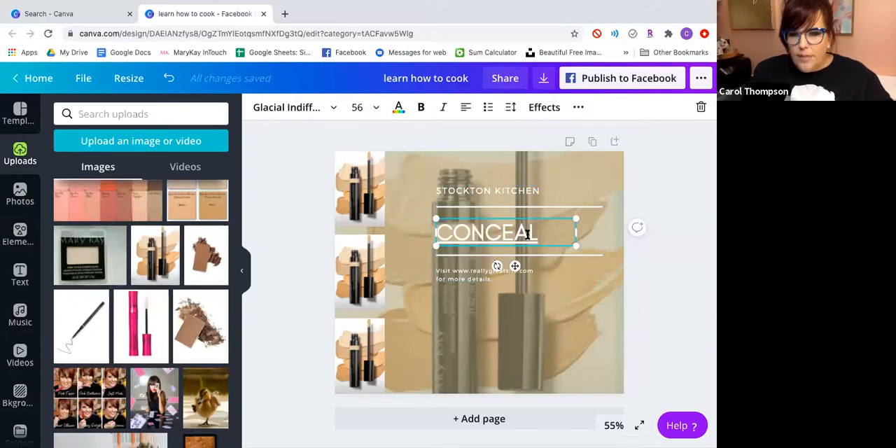
left_click_drag(529, 235, 422, 234)
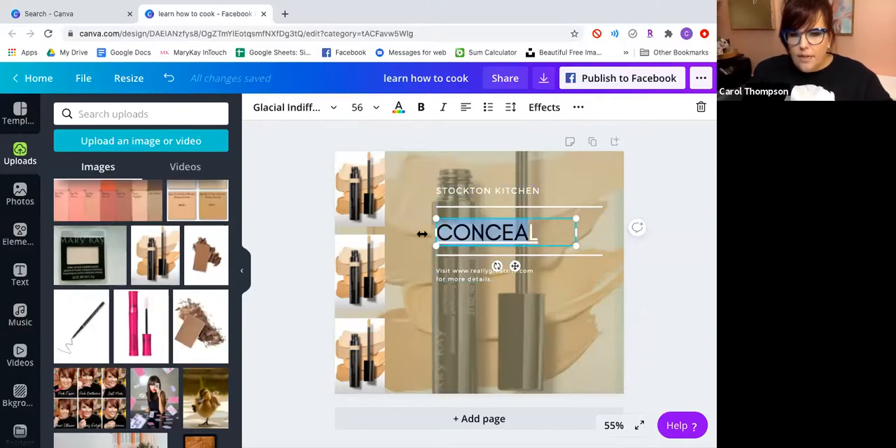
left_click(578, 107)
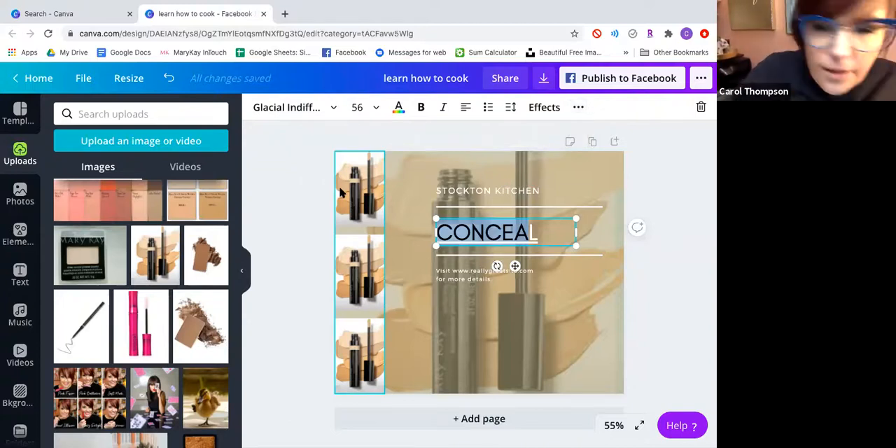
Toggle the uppercase formatting on the website line below the heading on and off several times, finishing with it off.
left_click(466, 279)
triple_click(460, 278)
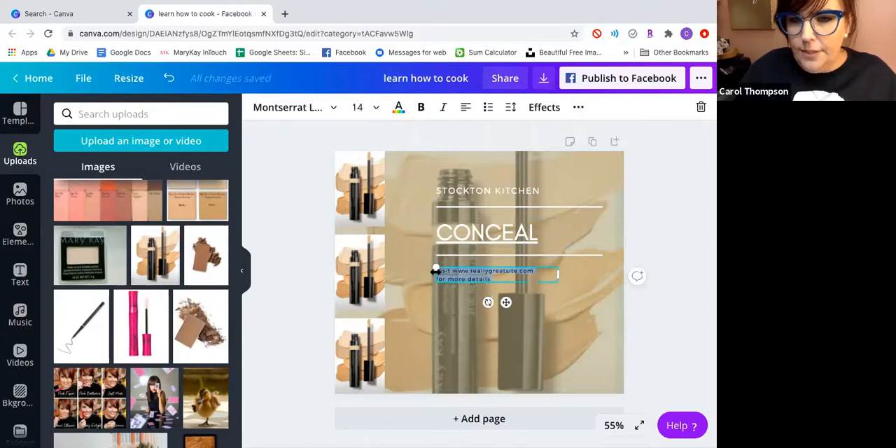
left_click(578, 107)
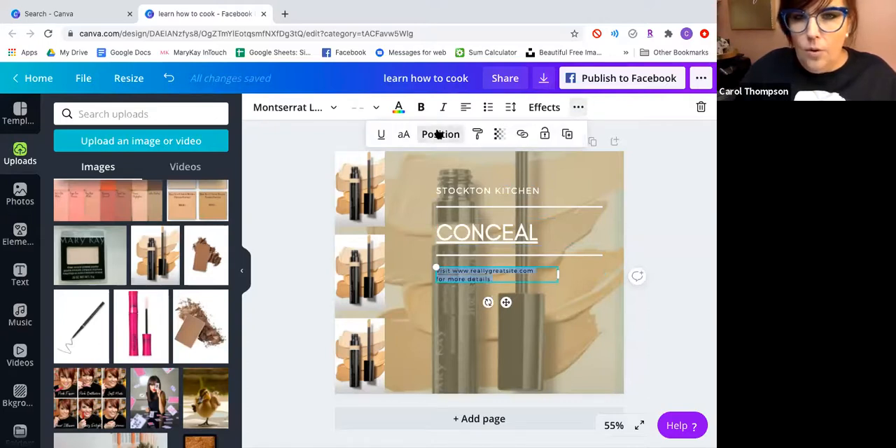
left_click(406, 135)
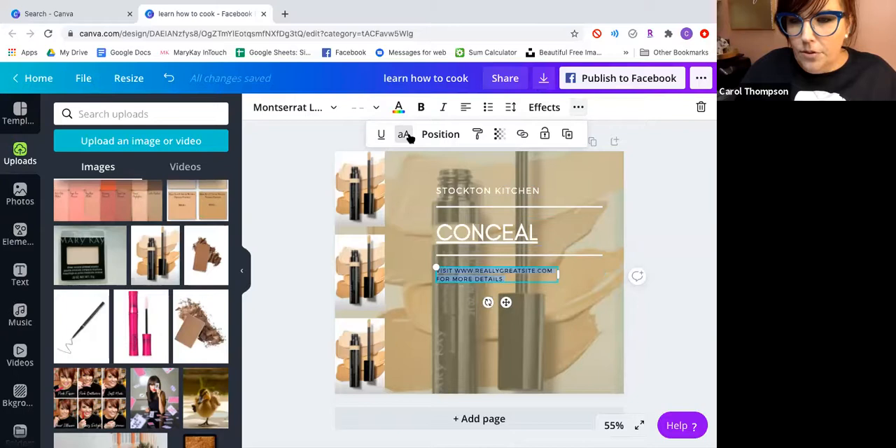
left_click(409, 137)
left_click(410, 136)
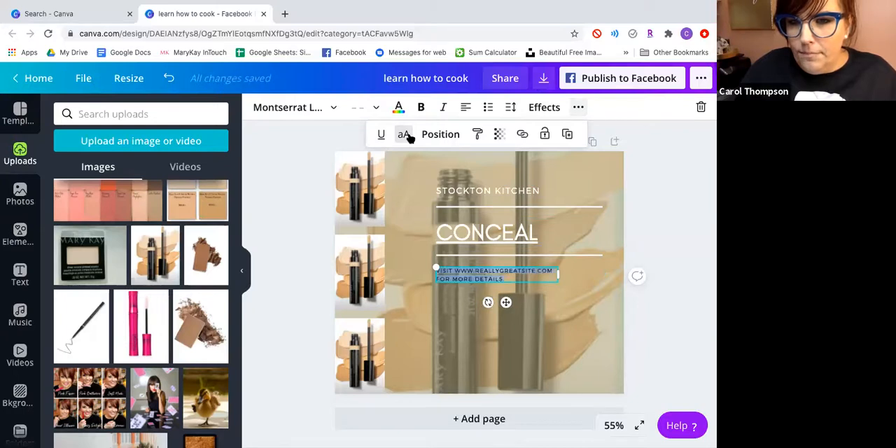
left_click(409, 137)
left_click(410, 137)
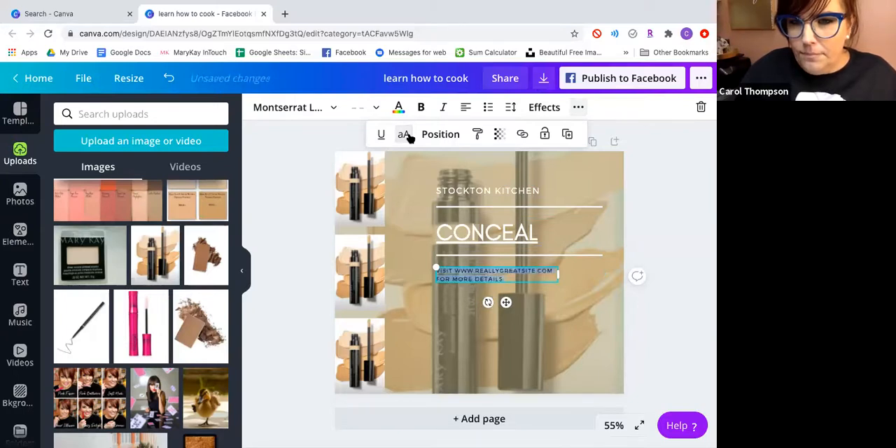
left_click(410, 136)
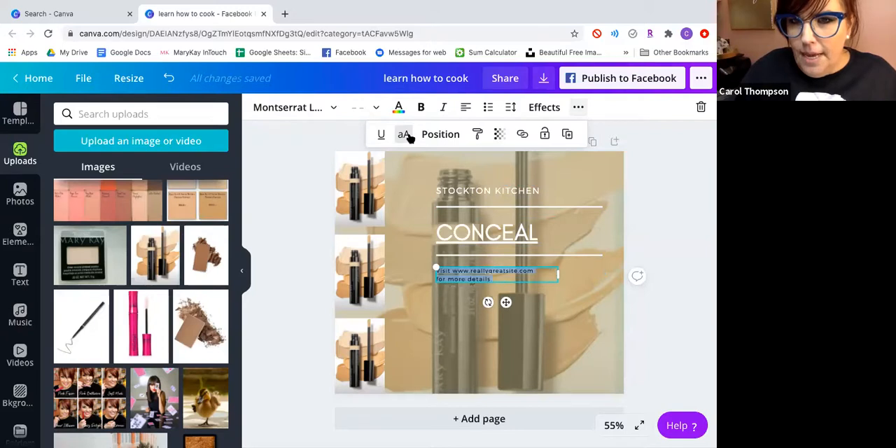
left_click(476, 137)
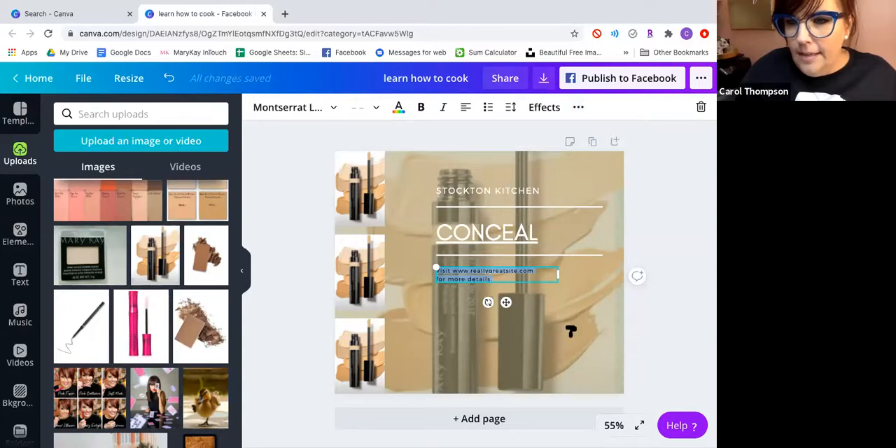
left_click(642, 345)
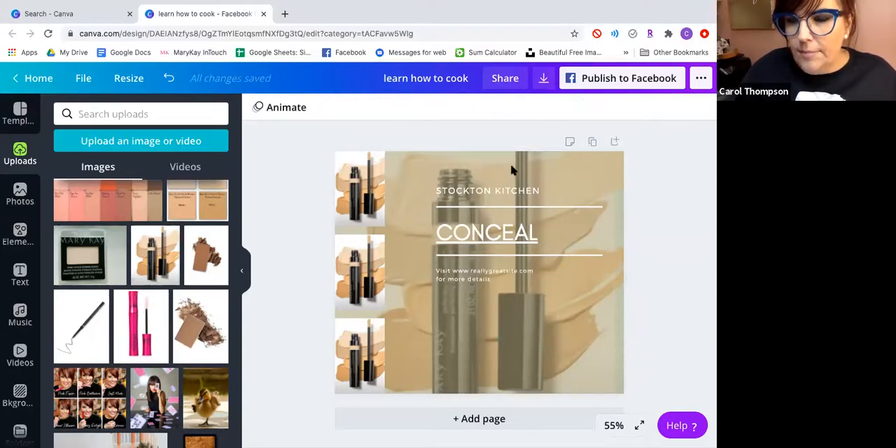
left_click(470, 278)
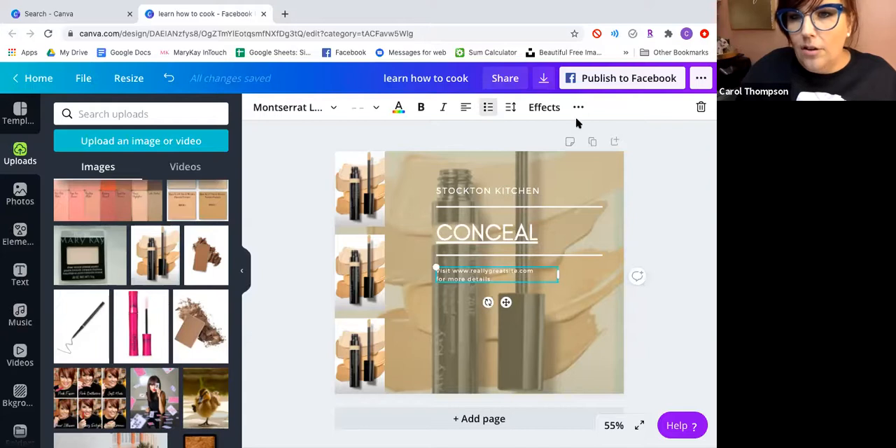
right_click(482, 278)
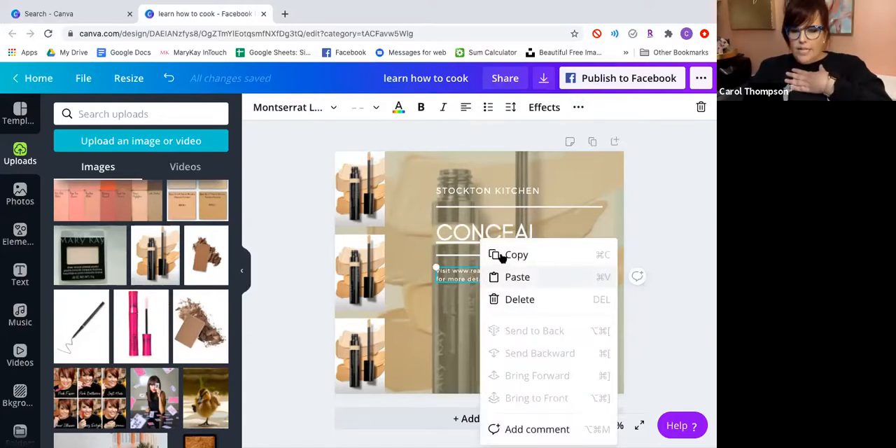
left_click(626, 164)
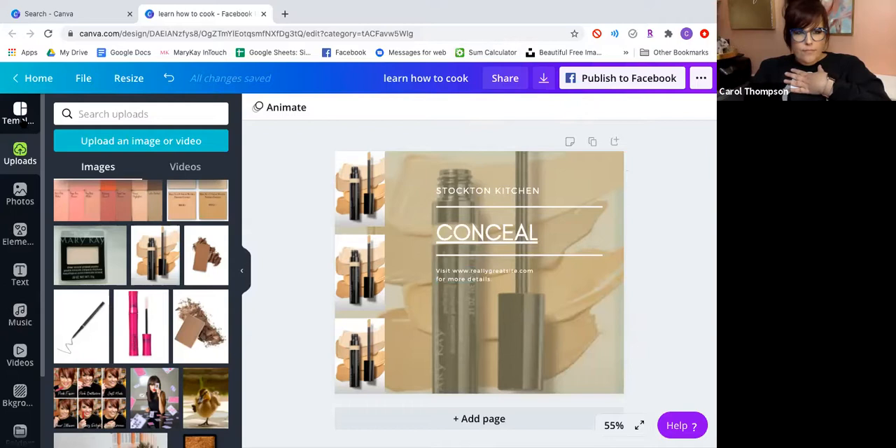
Leave the concealer design for the home page and search the templates for "cute".
left_click(31, 78)
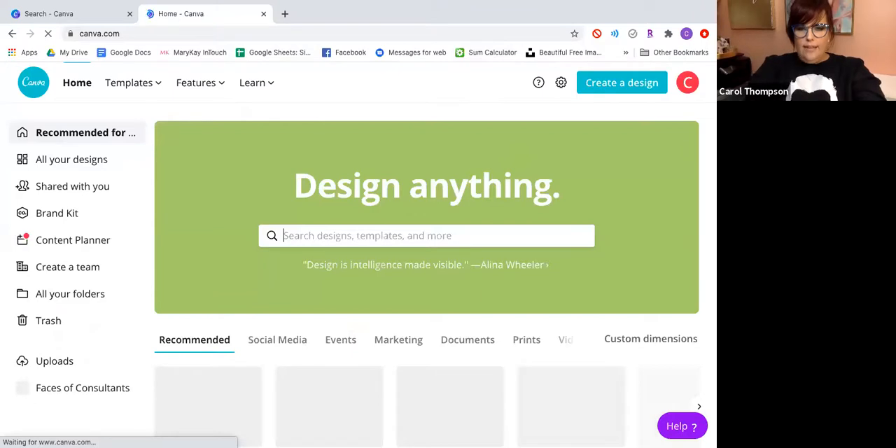
type("cute")
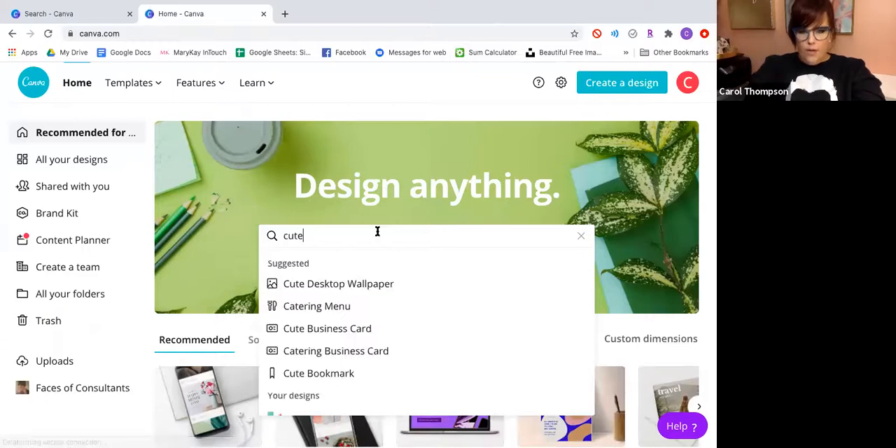
key("Return")
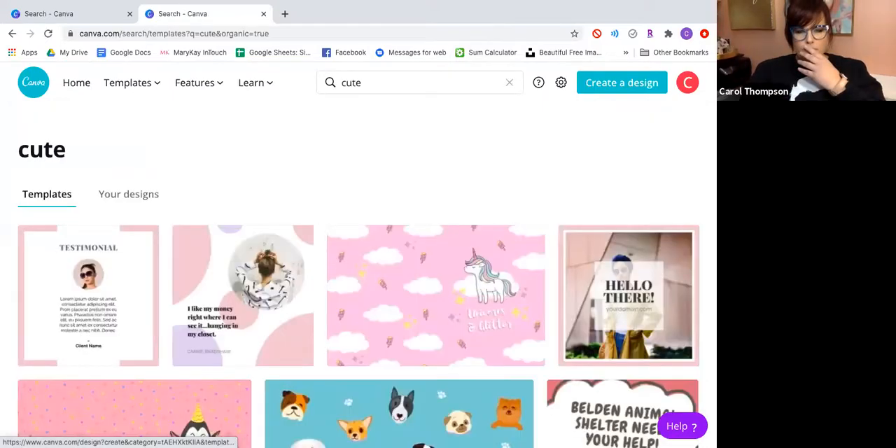
Find the purple "Gilbert and Godfrey" comic strip template among the search results and open it for editing.
scroll(379, 322, "down", 2)
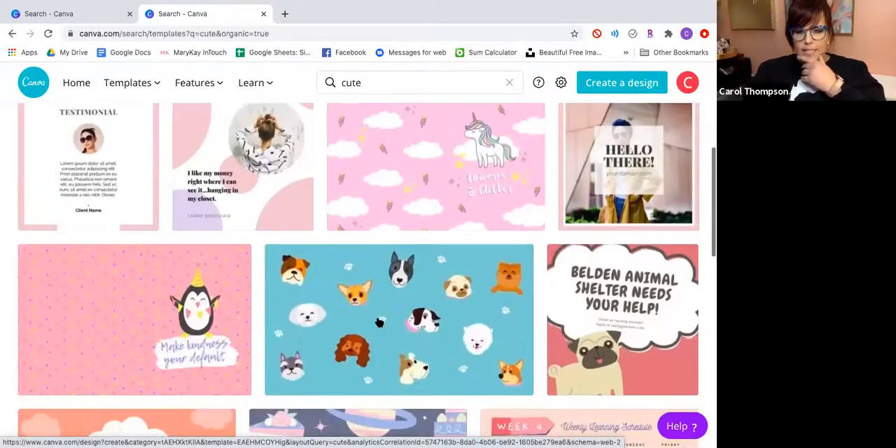
scroll(379, 322, "down", 2)
scroll(378, 322, "down", 2)
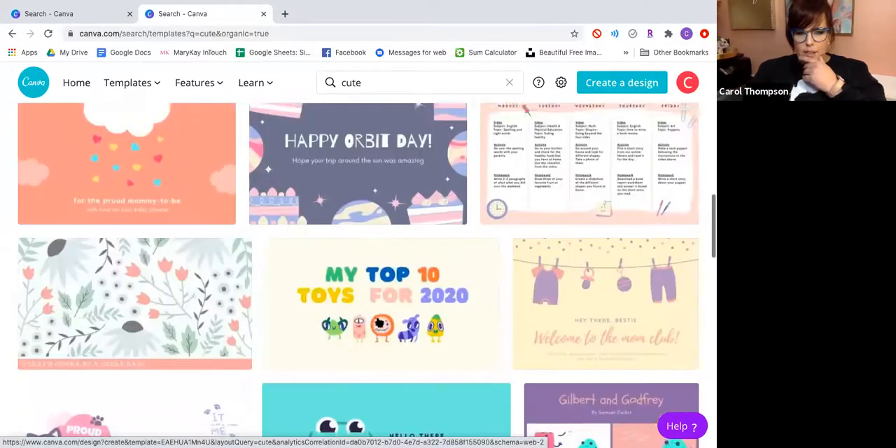
scroll(379, 322, "down", 2)
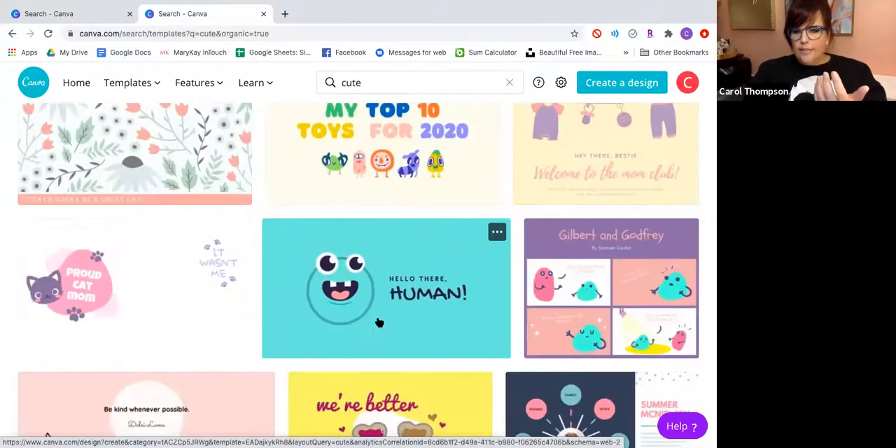
left_click(630, 290)
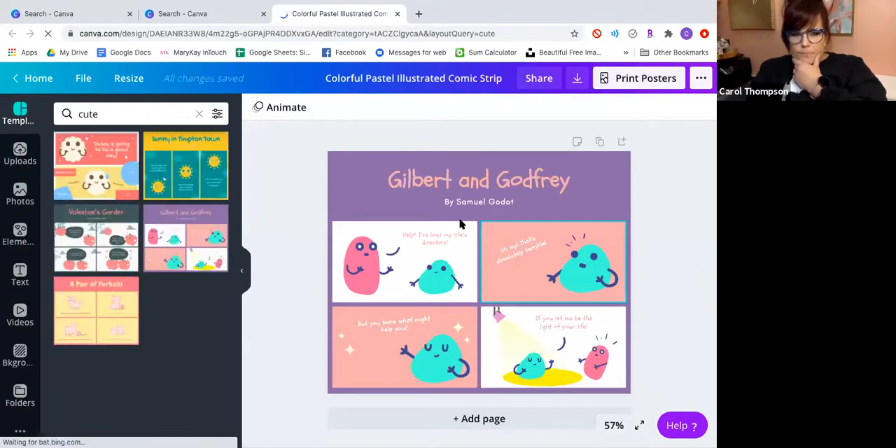
Make a resized copy of the comic strip design in the Facebook Post format.
left_click(131, 78)
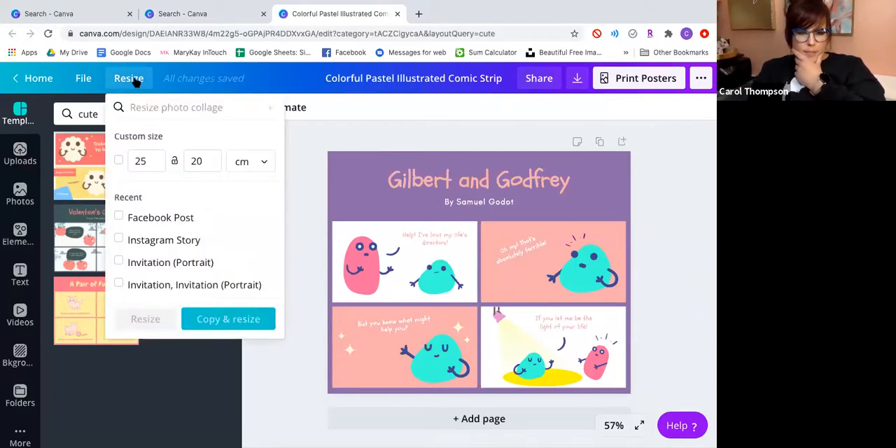
left_click(123, 217)
left_click(243, 318)
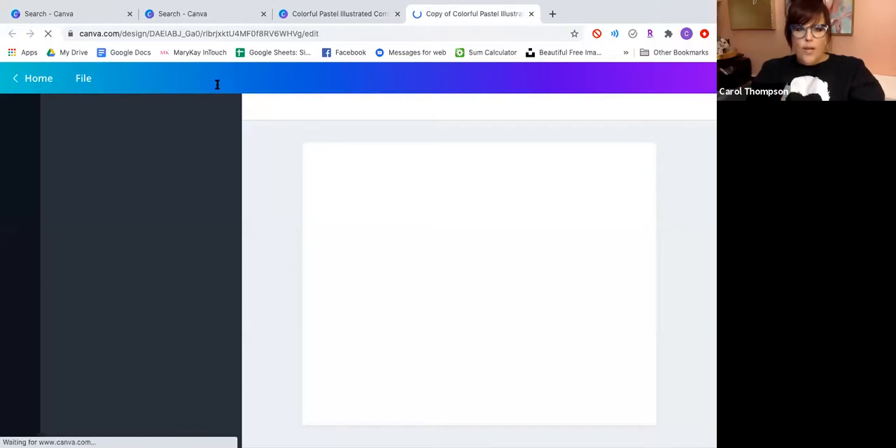
Return to the start of the "fabulous" template search results.
left_click(230, 14)
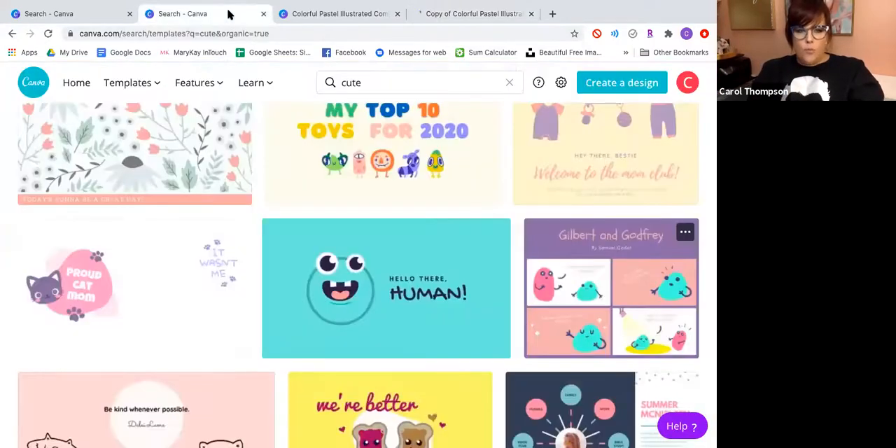
left_click(55, 13)
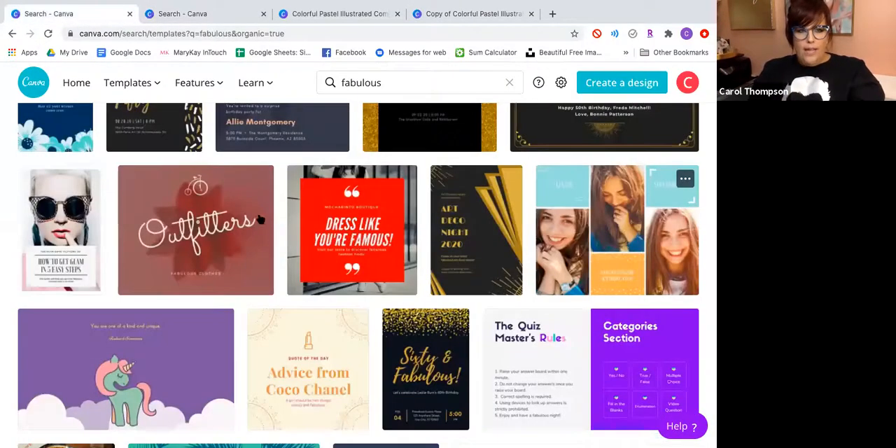
scroll(346, 175, "up", 5)
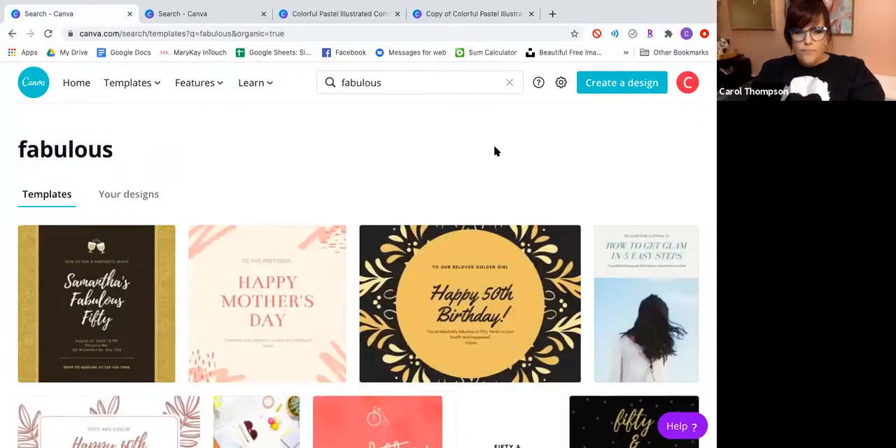
Create a blank Facebook Post design and bring up the stock photo library.
left_click(77, 84)
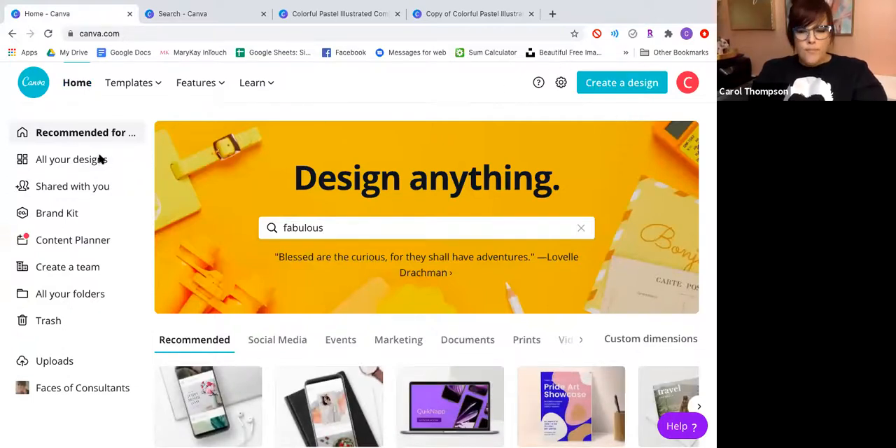
left_click(628, 85)
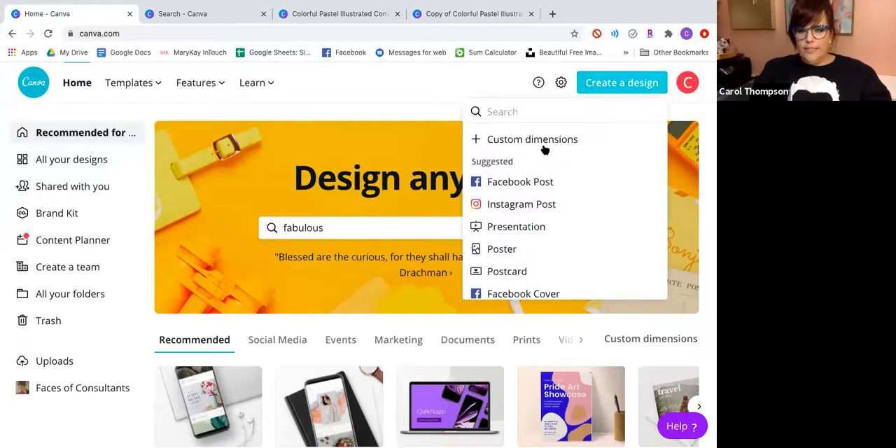
left_click(533, 187)
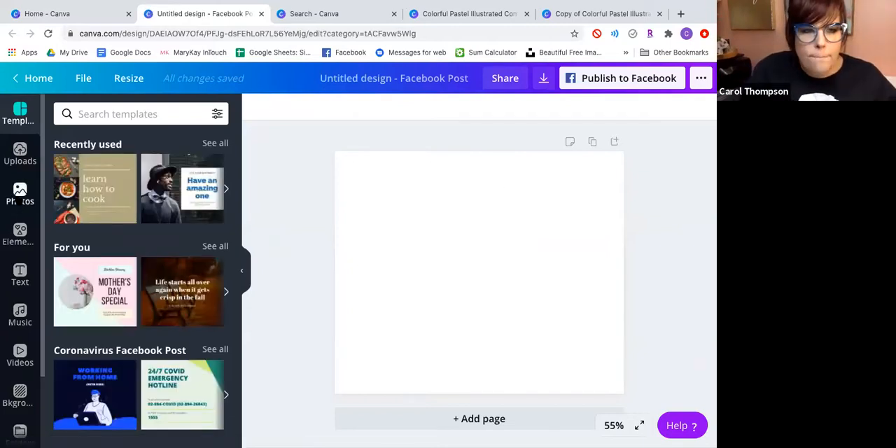
left_click(19, 194)
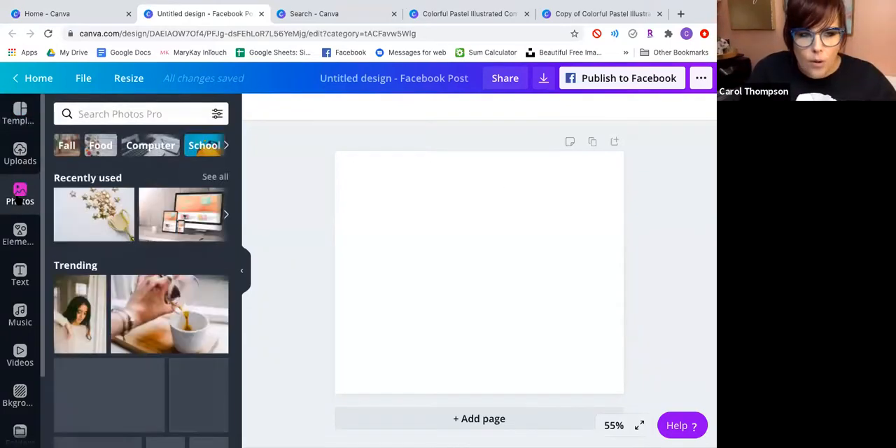
left_click(135, 298)
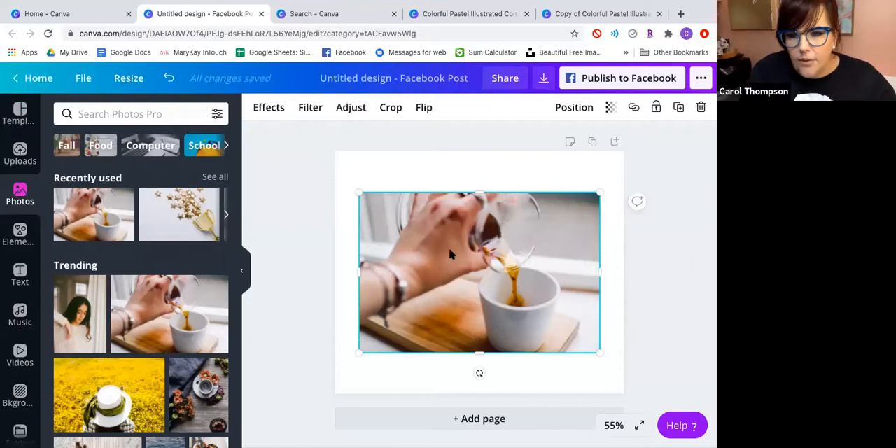
left_click(701, 107)
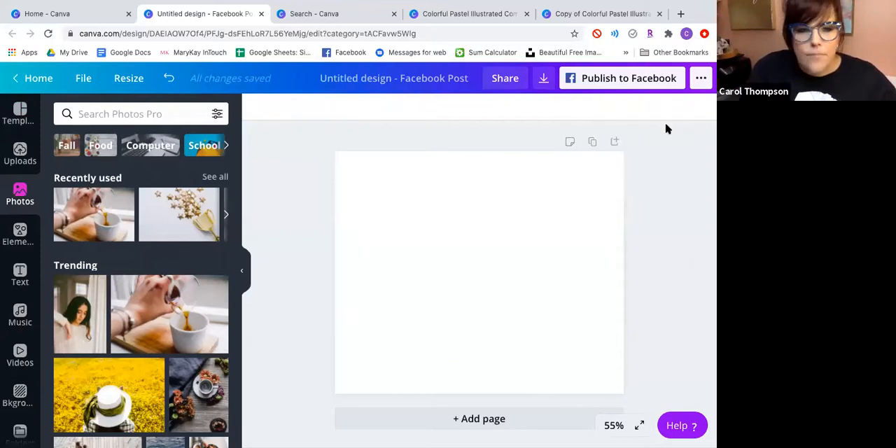
left_click(184, 299)
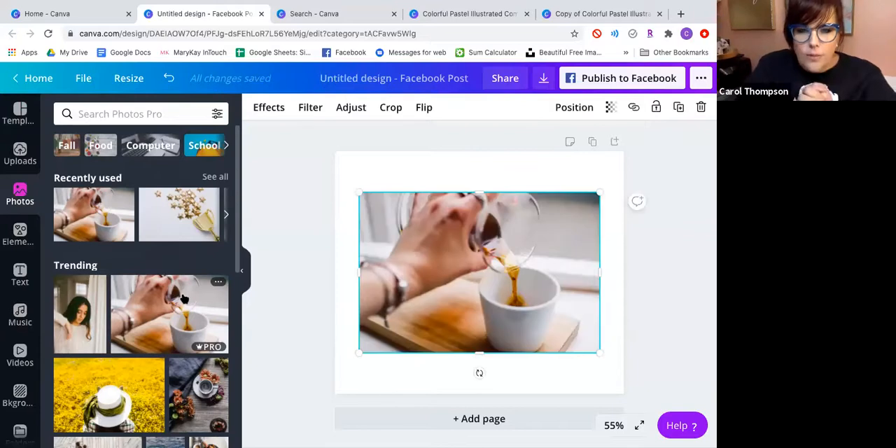
left_click(701, 107)
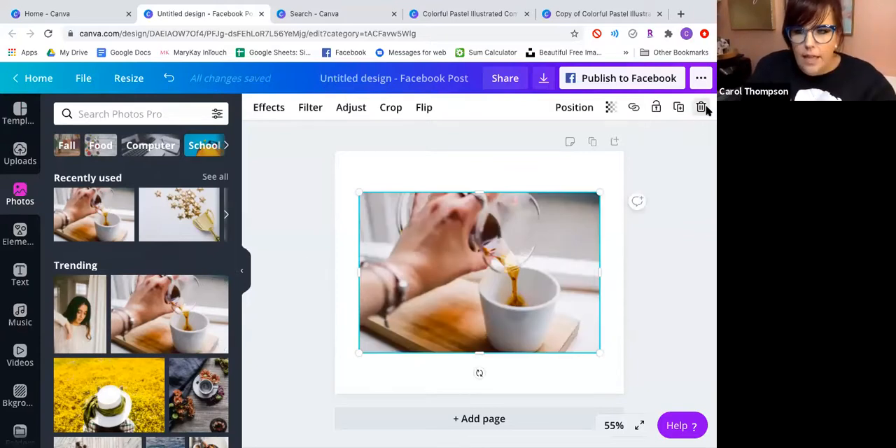
Fill the whole page with the coffee-pouring photo as background and fade it by increasing its transparency.
left_click_drag(189, 308, 356, 180)
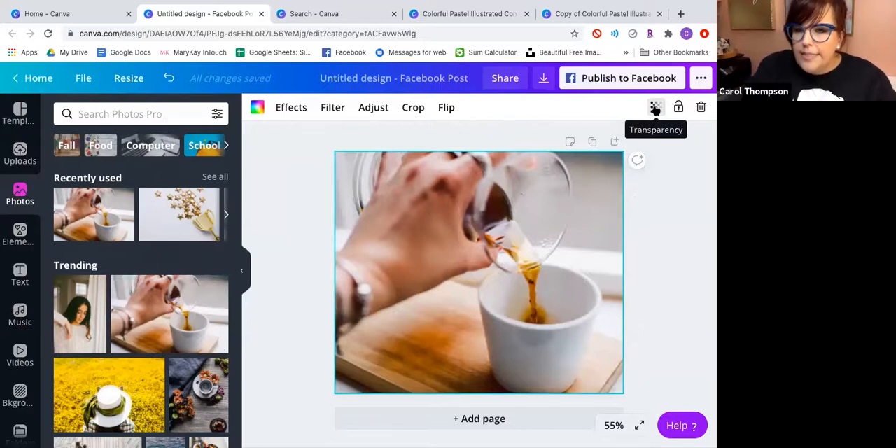
left_click(656, 107)
left_click_drag(621, 140, 583, 136)
left_click(709, 295)
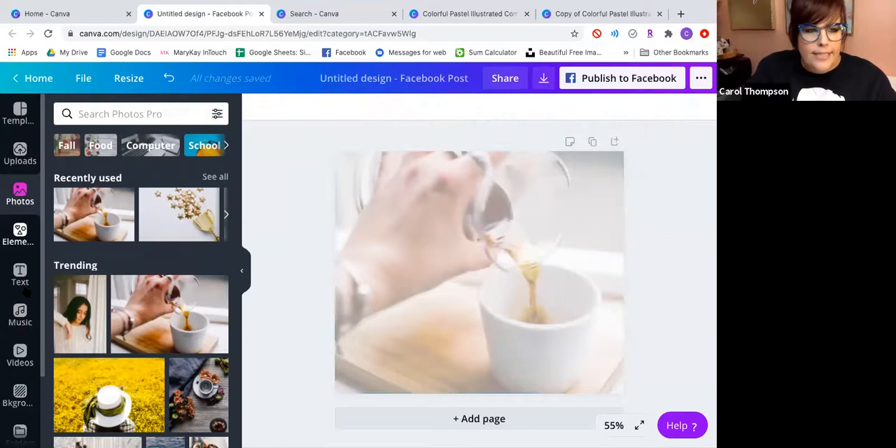
Find the all-caps invitation font combination with a three-line couple's names heading and church details, and add it to the page.
left_click(22, 280)
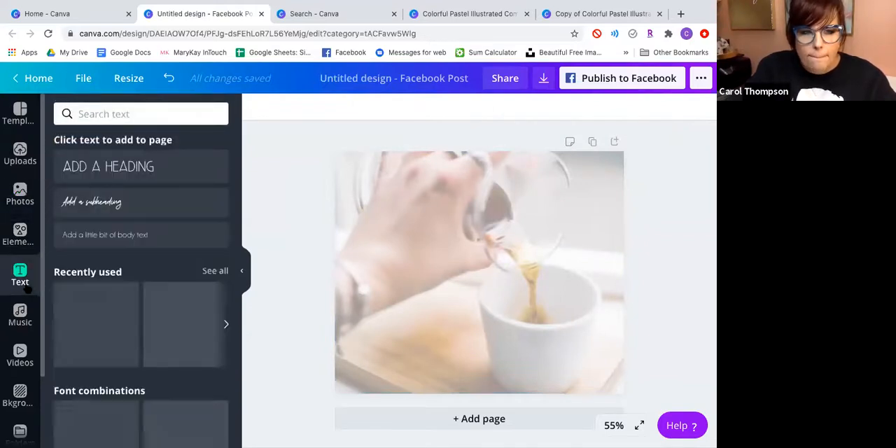
scroll(172, 364, "down", 3)
scroll(168, 359, "down", 7)
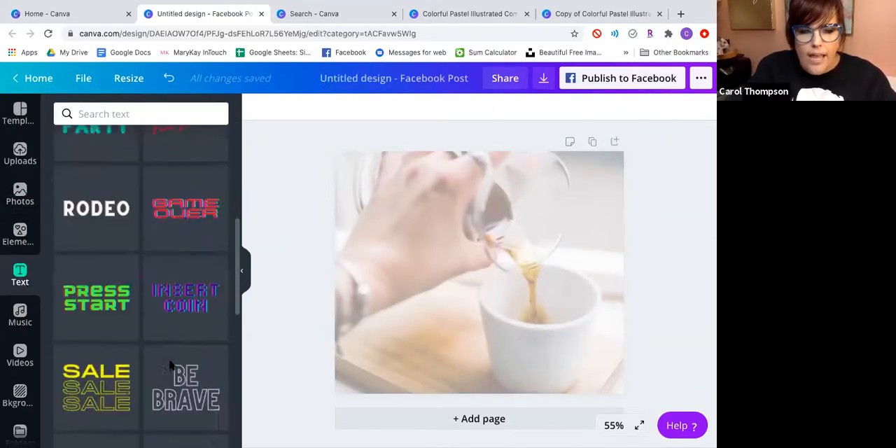
scroll(170, 371, "down", 6)
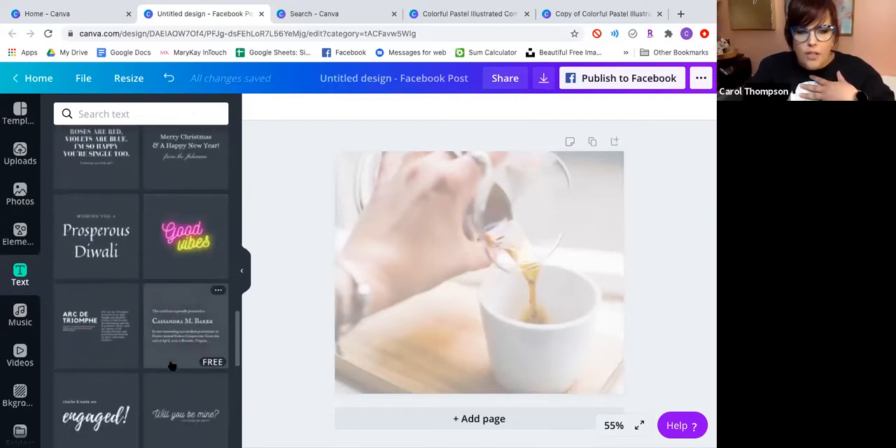
scroll(172, 366, "down", 3)
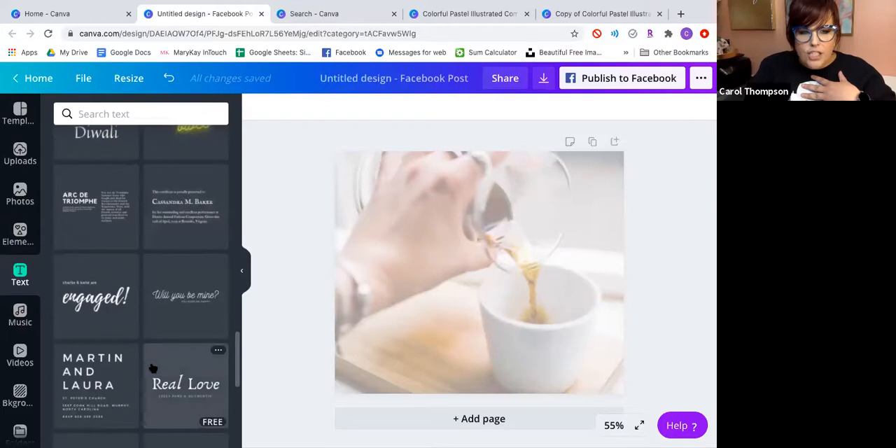
left_click(89, 380)
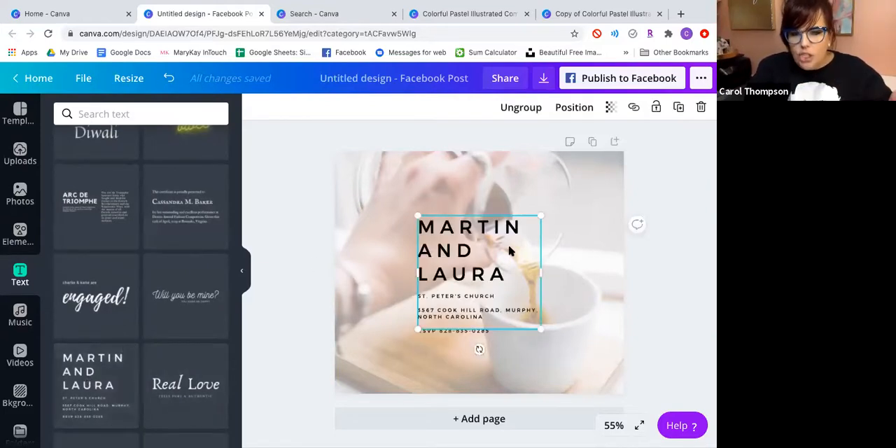
Enlarge the grouped invitation text toward the page's upper left.
left_click(505, 281)
double_click(501, 274)
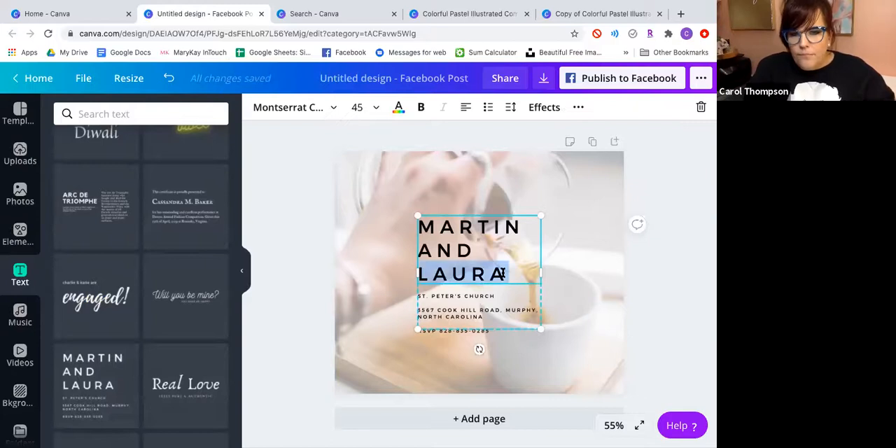
left_click(428, 234)
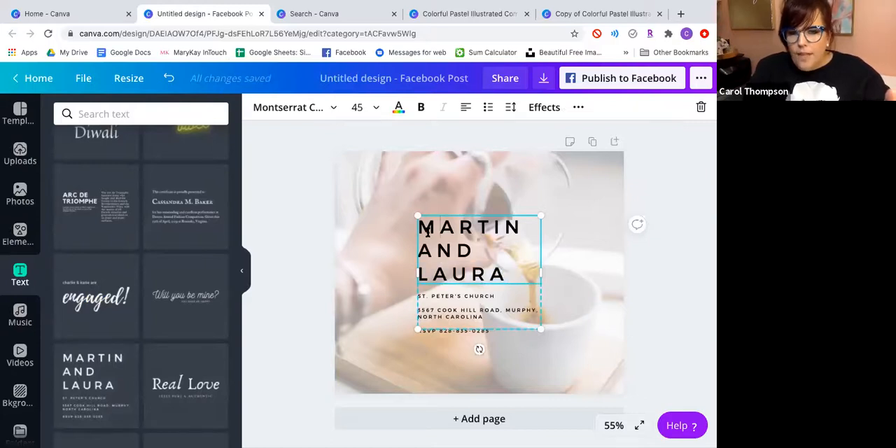
left_click(503, 327)
left_click_drag(398, 207, 367, 197)
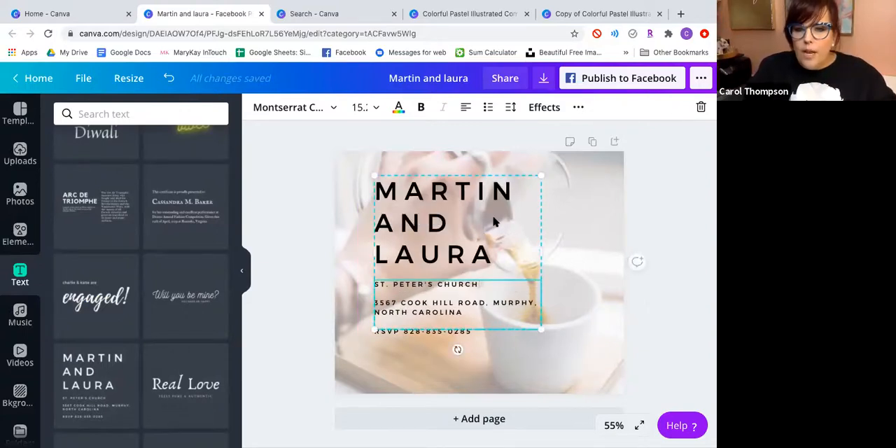
Ungroup the invitation text so the names heading and the details are separate objects, and deselect them.
left_click(578, 110)
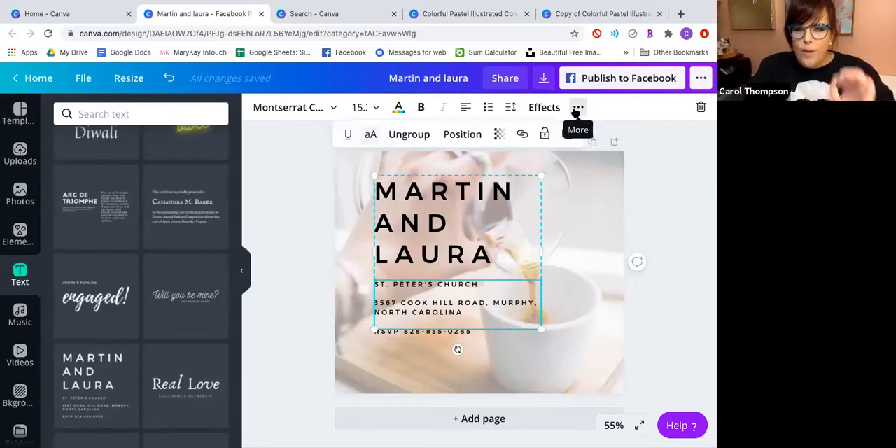
left_click(422, 137)
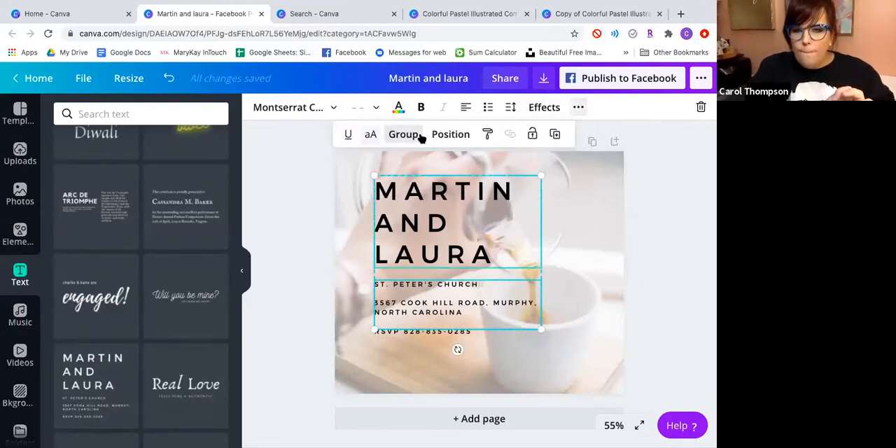
left_click(608, 239)
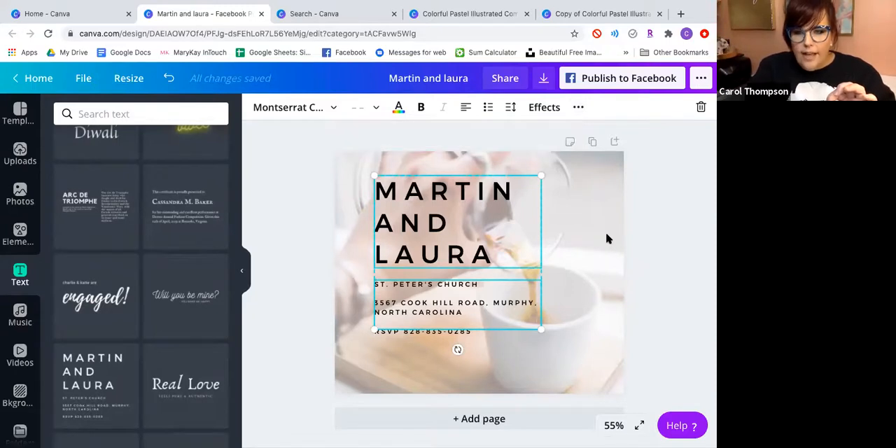
left_click(608, 239)
Narrow the names heading's text box slightly from its right side, keeping its three lines.
left_click(486, 250)
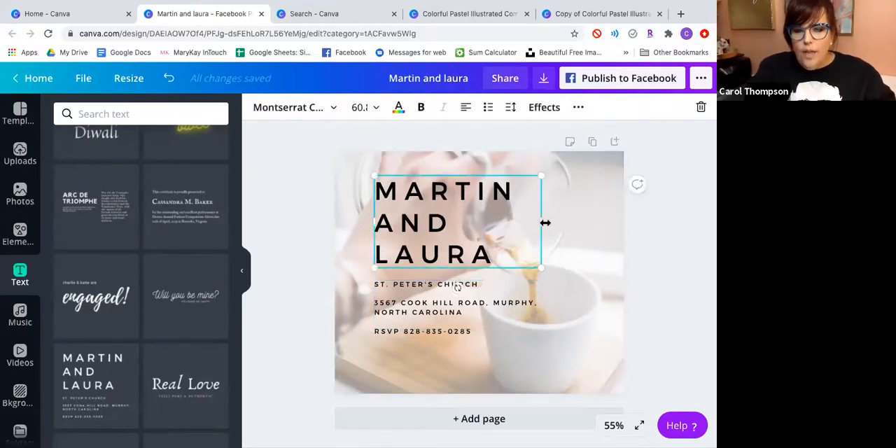
left_click_drag(600, 219, 531, 223)
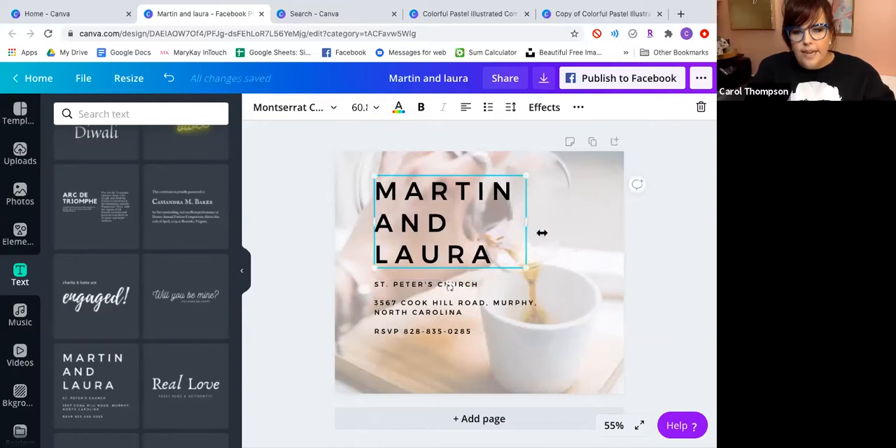
left_click(558, 270)
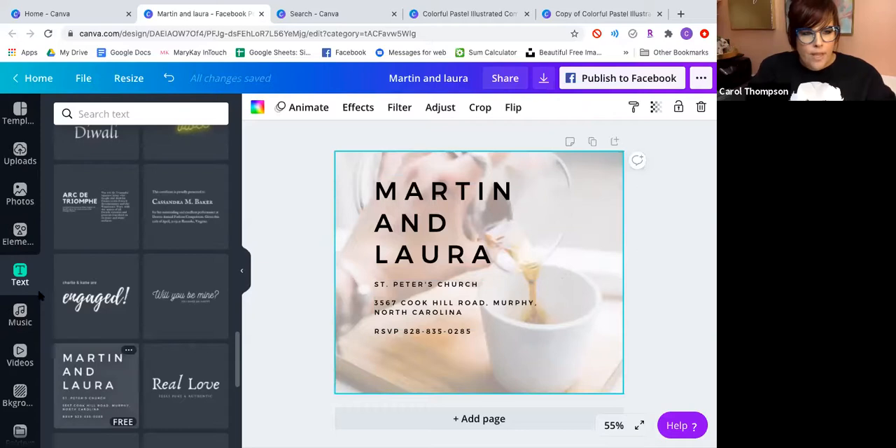
left_click(501, 225)
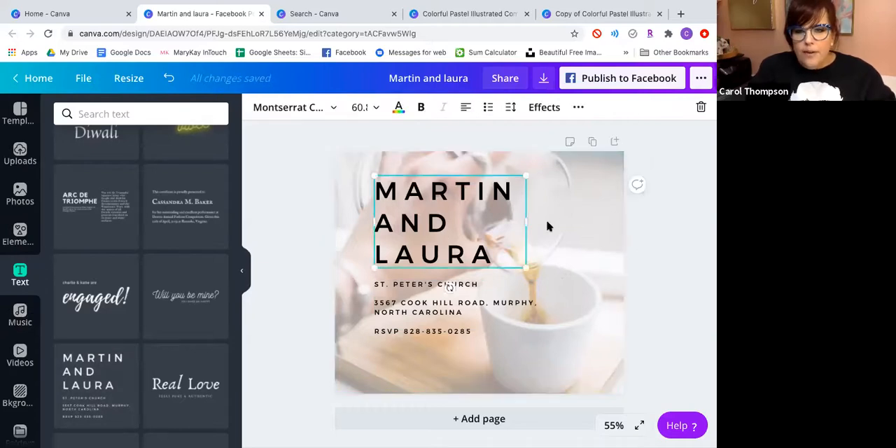
Add the featured orange rose graphic and enlarge it so it covers most of the invitation text.
left_click(20, 231)
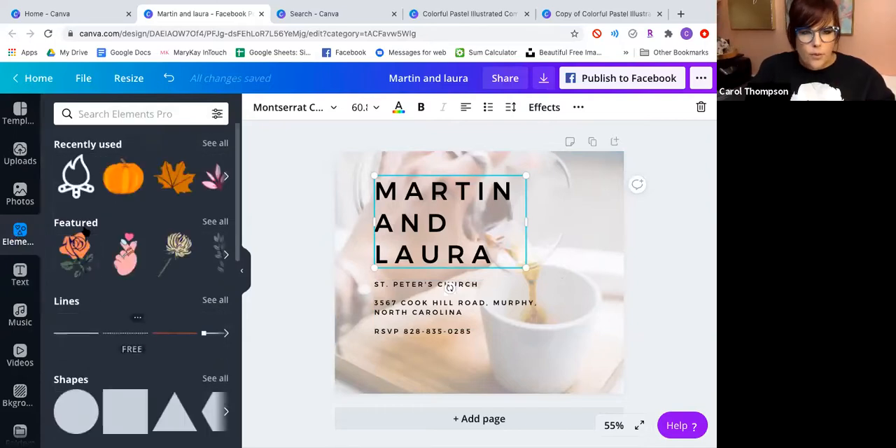
left_click(66, 255)
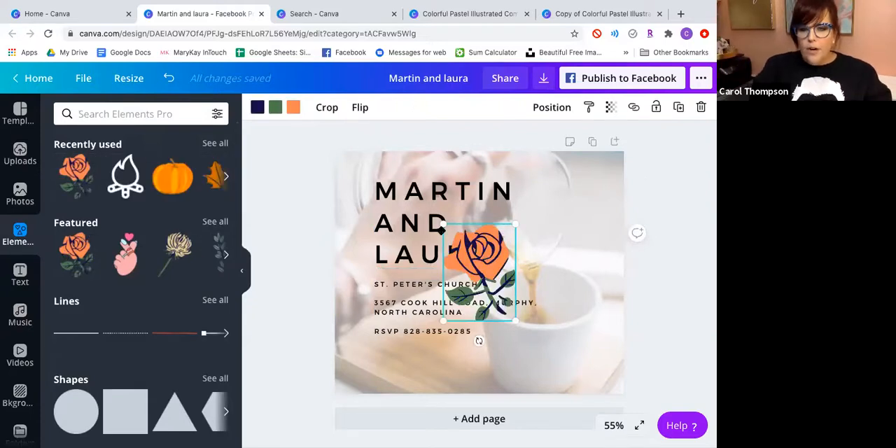
left_click_drag(442, 229, 376, 188)
left_click_drag(453, 280, 517, 370)
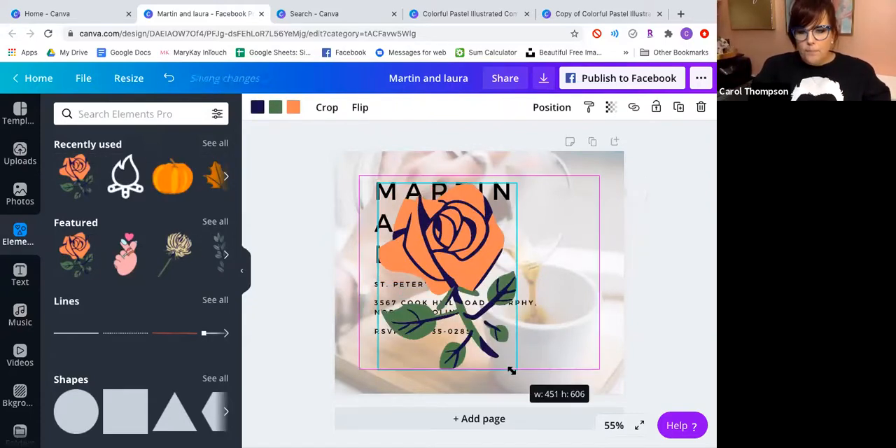
Send the rose backward two levels so it sits behind both text blocks.
left_click(552, 107)
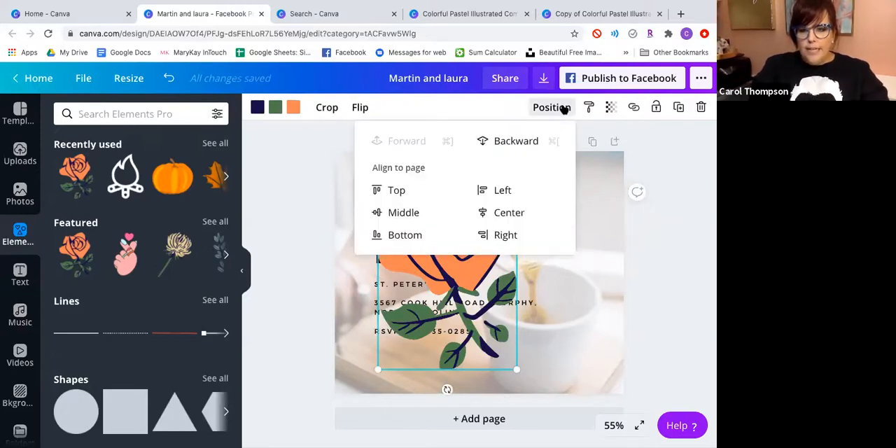
left_click(530, 142)
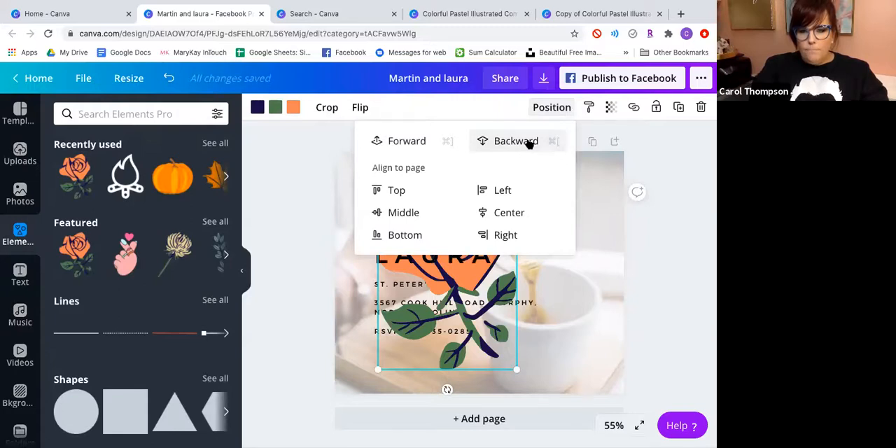
left_click(530, 142)
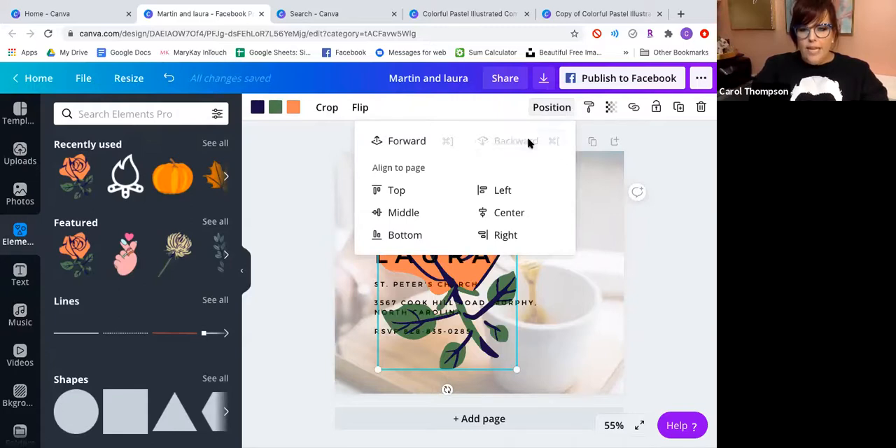
left_click(690, 210)
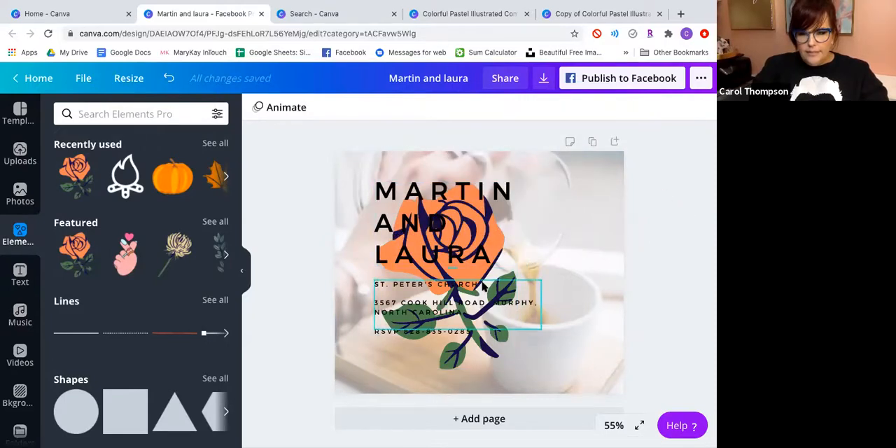
Move the rose to the page's lower right corner and recolor its orange petals to the document's green.
left_click_drag(481, 278, 584, 302)
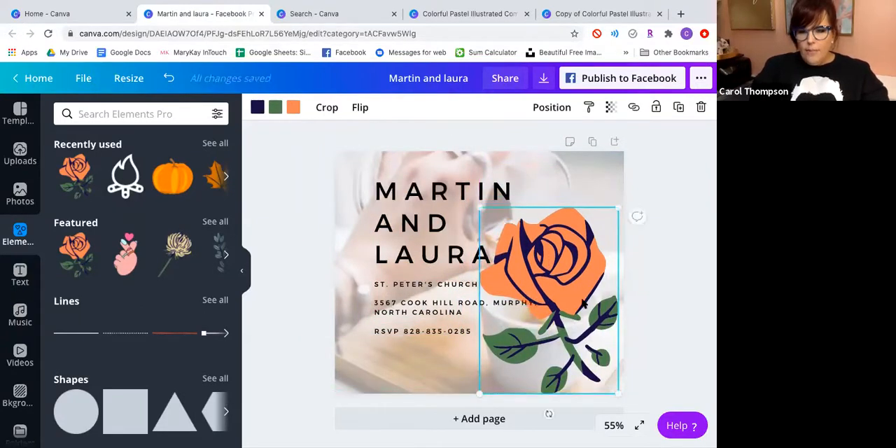
left_click(294, 107)
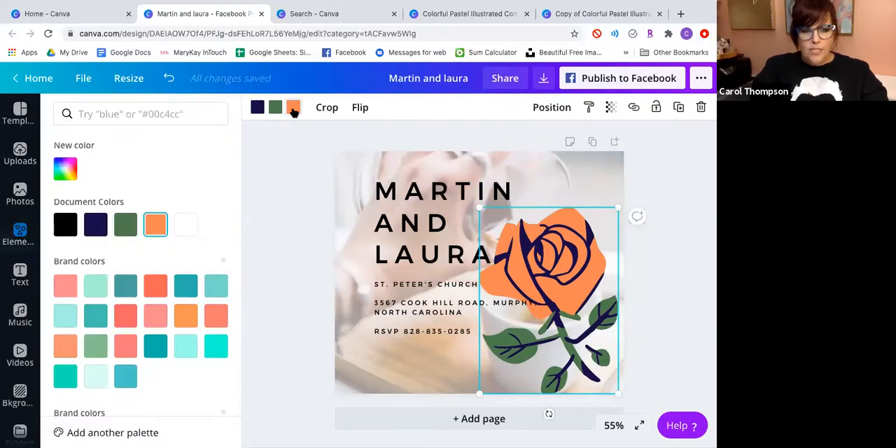
left_click(125, 224)
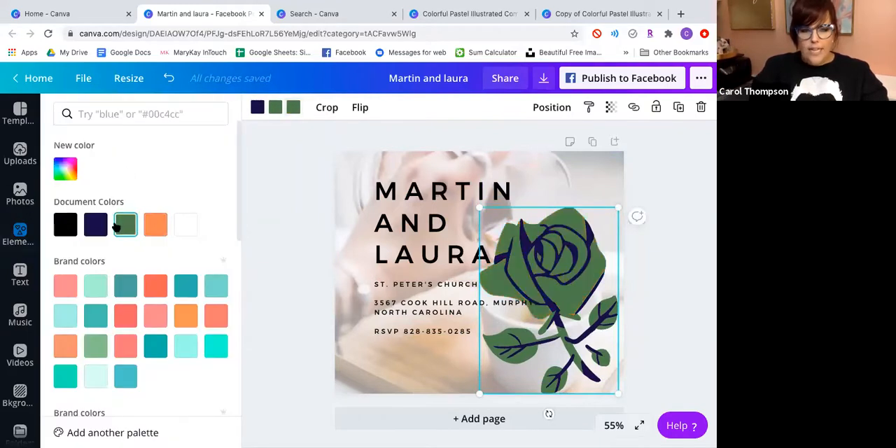
Try the photo's beige and brown colors on the rose's petals.
scroll(133, 326, "down", 10)
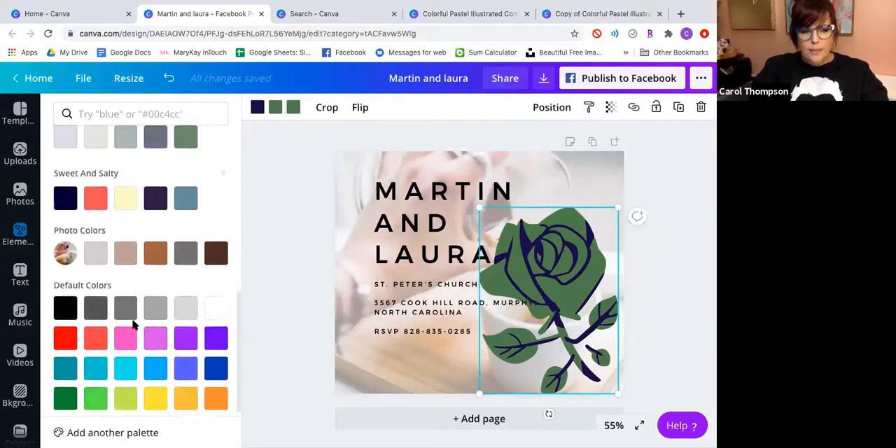
left_click(125, 245)
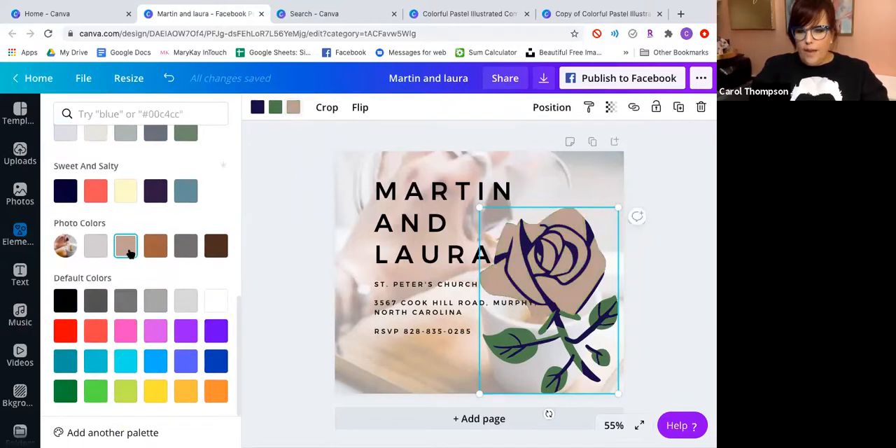
left_click(160, 245)
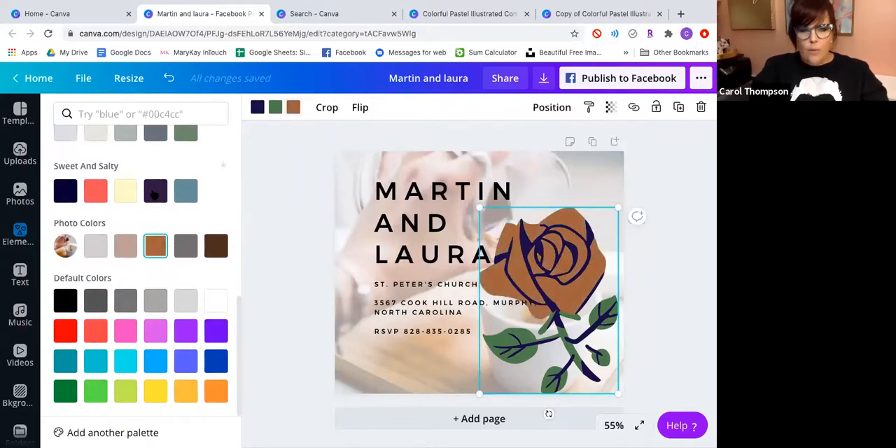
Recolor the rose's petals with the custom light peach color #E1C3B2 and highlight its hex code.
scroll(155, 210, "up", 10)
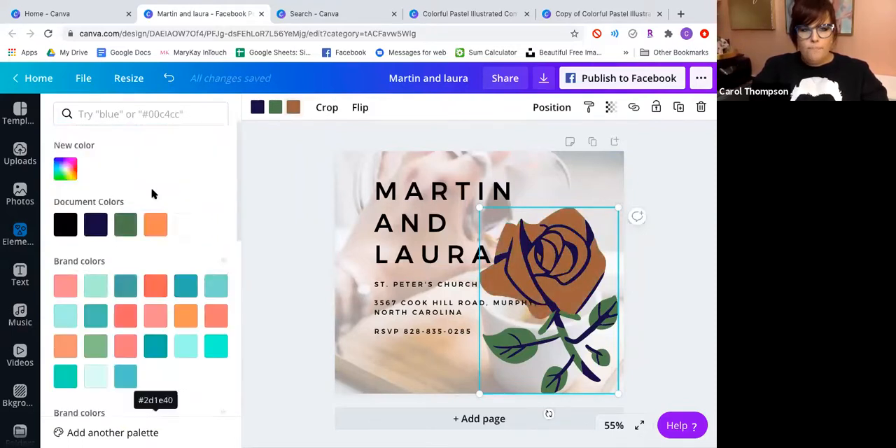
left_click(70, 174)
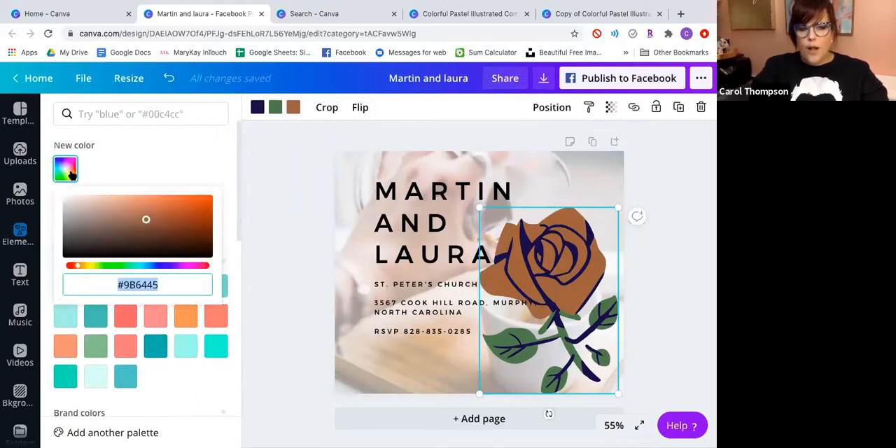
left_click_drag(146, 220, 94, 202)
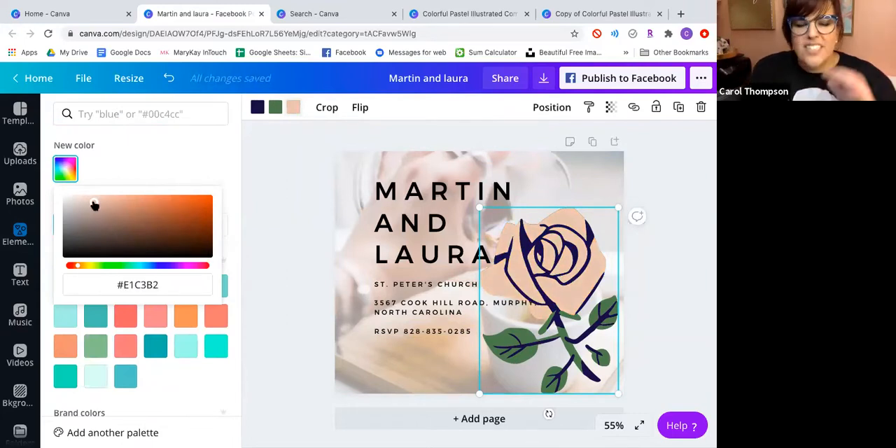
left_click(176, 286)
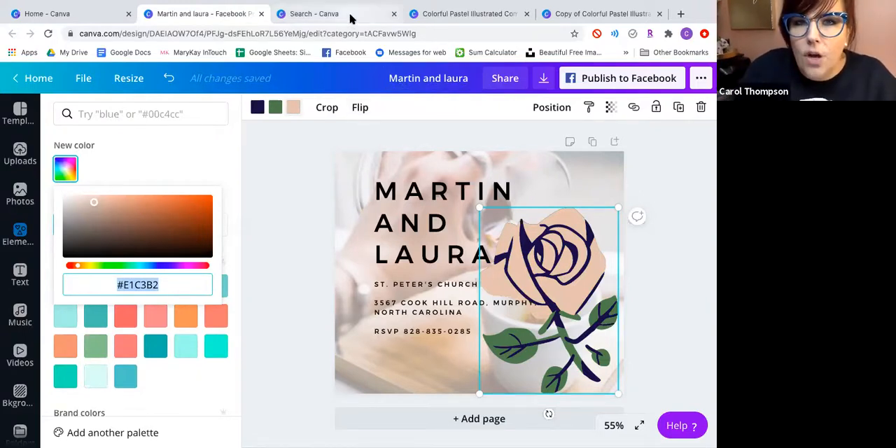
left_click(170, 285)
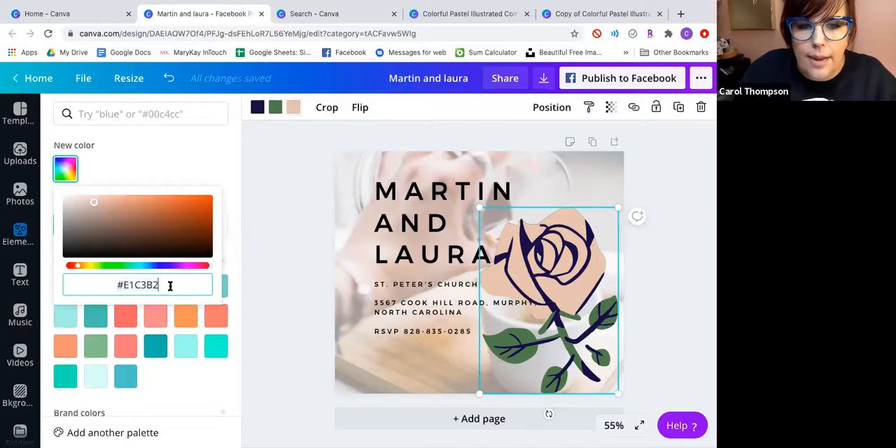
triple_click(108, 288)
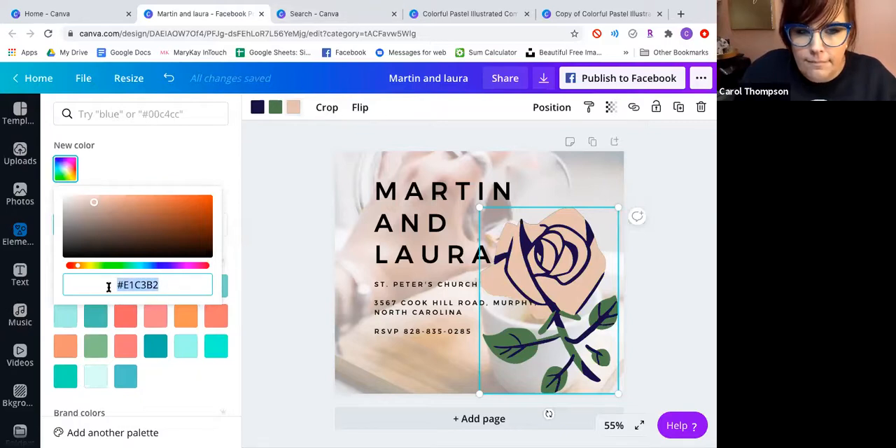
left_click(167, 146)
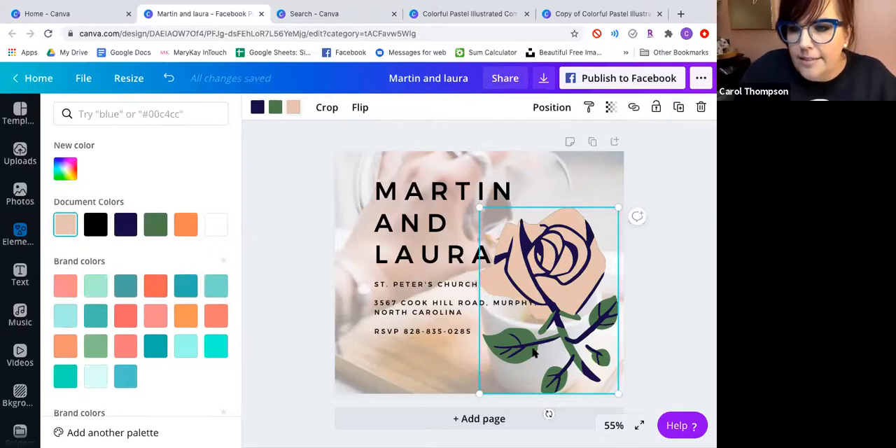
Delete the rose and place a solid straight line under the names heading, just above the church line.
left_click(701, 107)
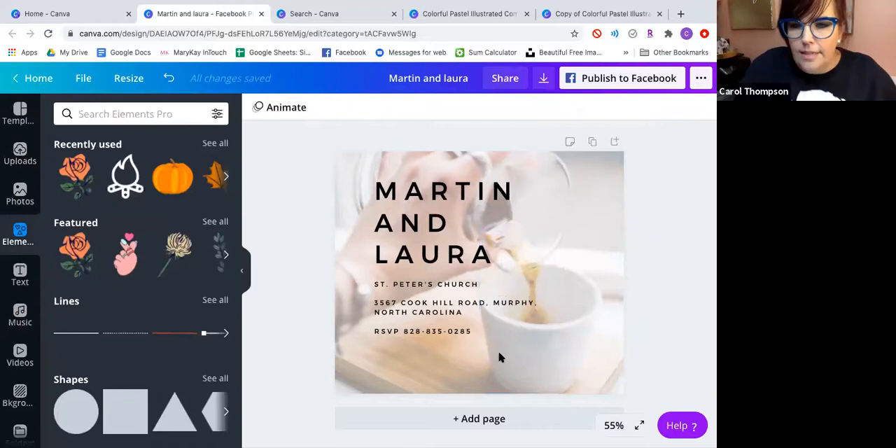
left_click(82, 333)
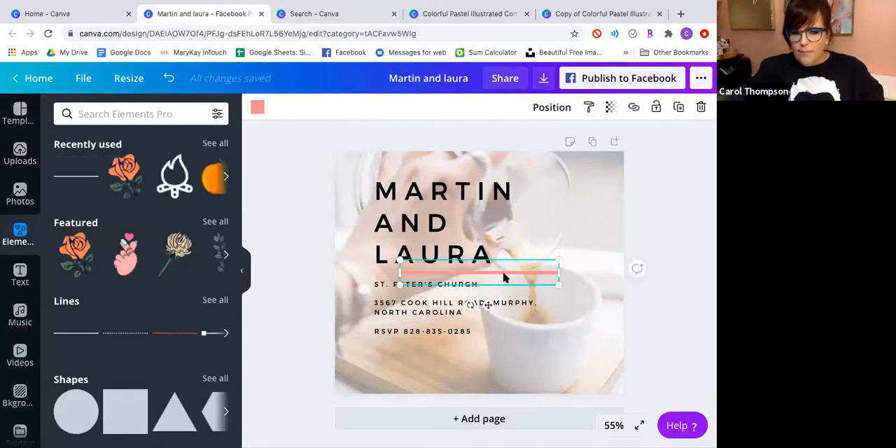
left_click_drag(488, 304, 448, 305)
left_click_drag(462, 277, 462, 293)
left_click(455, 364)
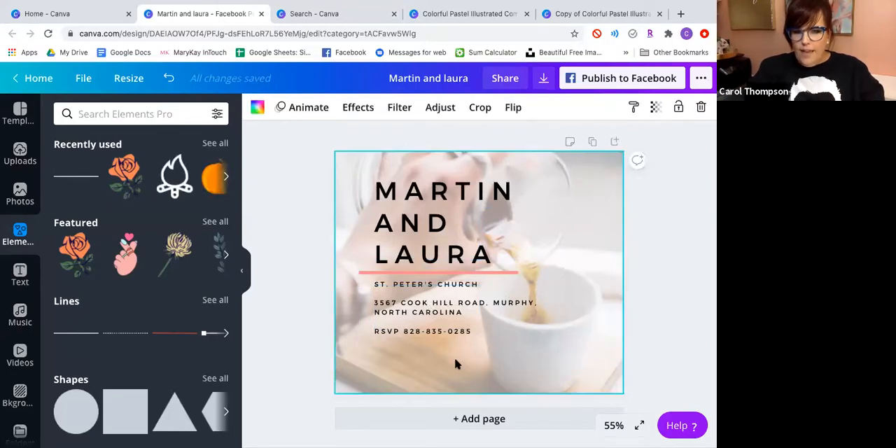